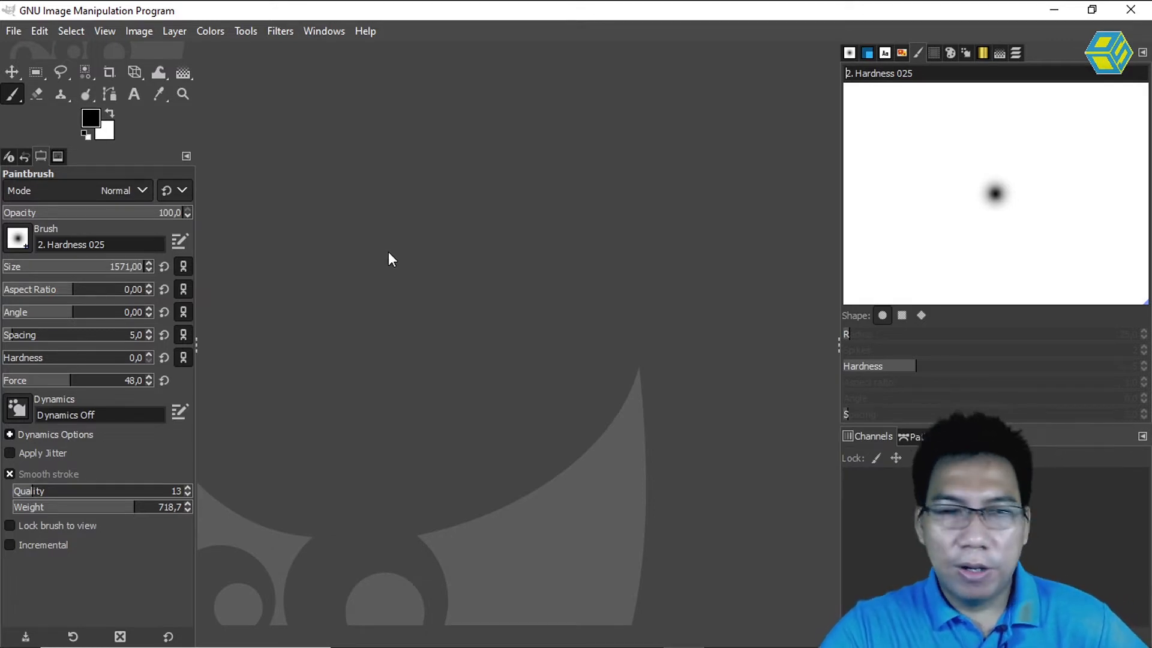
# Step: Create a new blank image 1920 px wide and 1080 px high
pyautogui.click(11, 32)
pyautogui.click(11, 34)
pyautogui.click(8, 33)
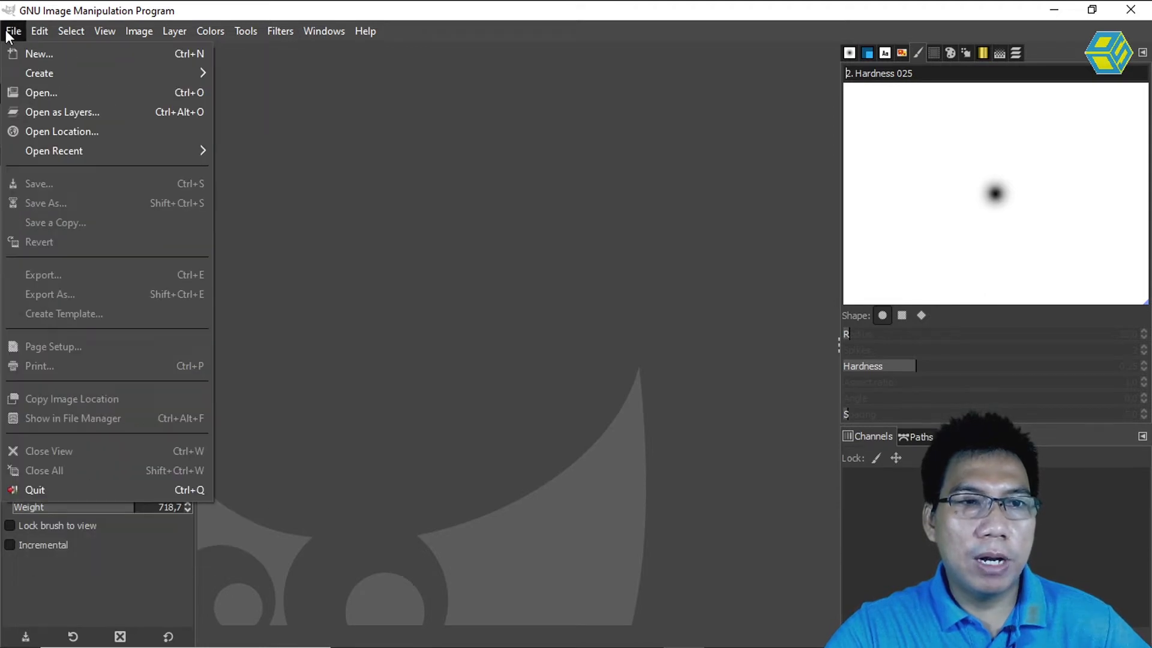
pyautogui.click(30, 52)
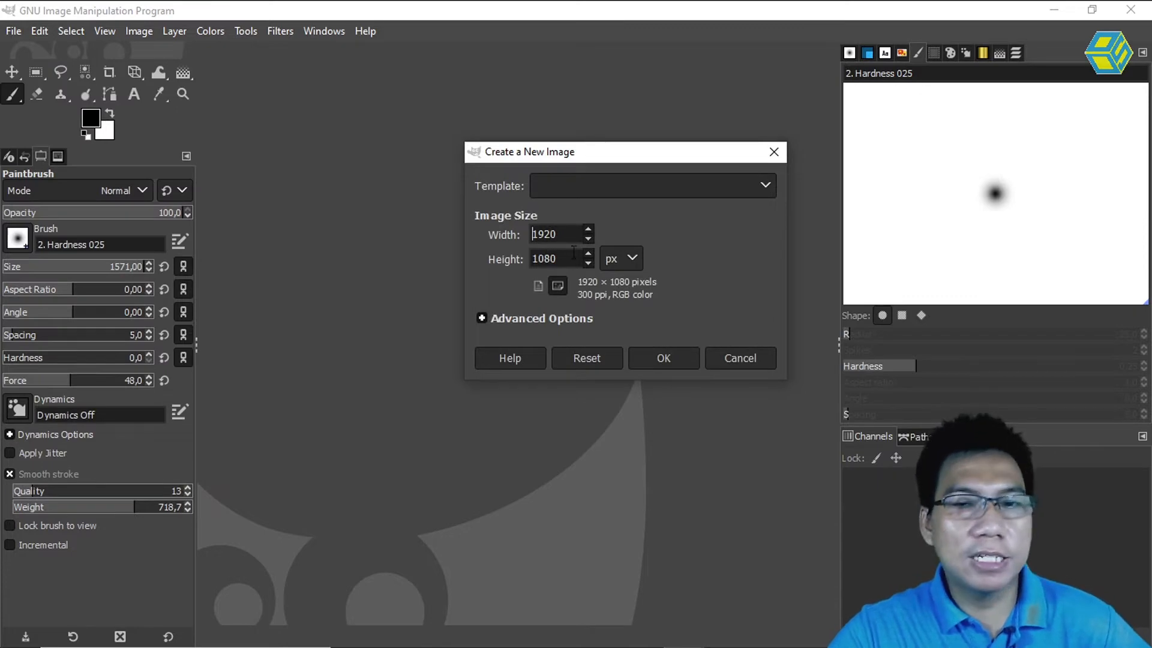
pyautogui.click(669, 358)
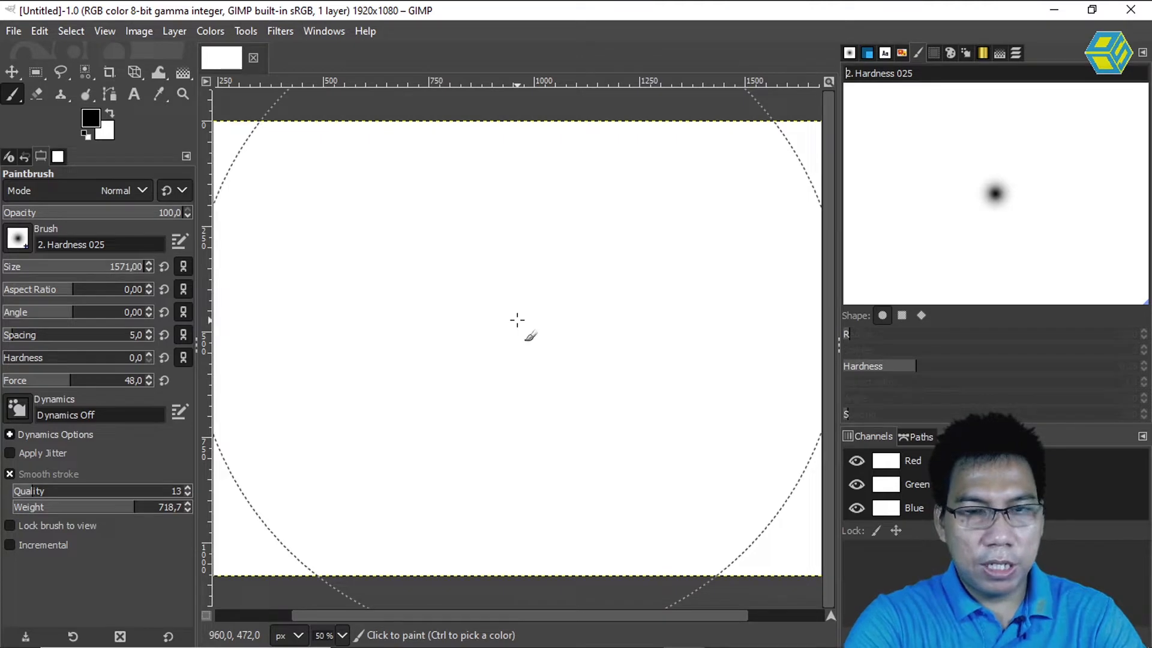
pyautogui.scroll(-1, 517, 320)
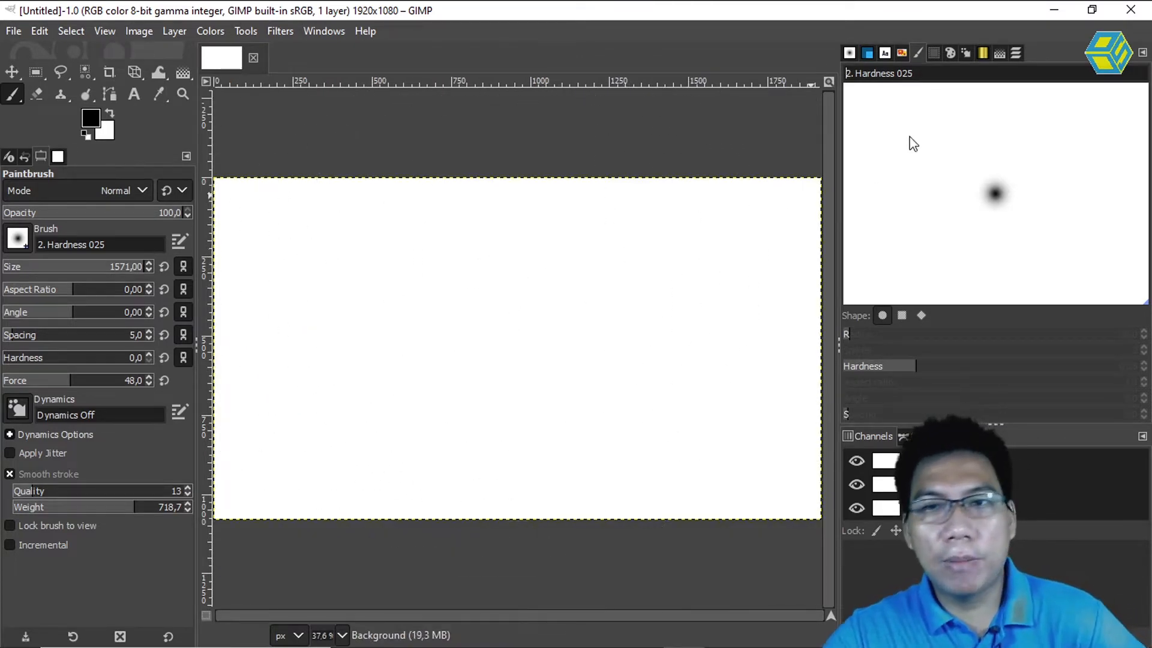
# Step: Open the recent image 3 cara rumput xcf.xcf as a reference and fit it in the window
pyautogui.click(1016, 53)
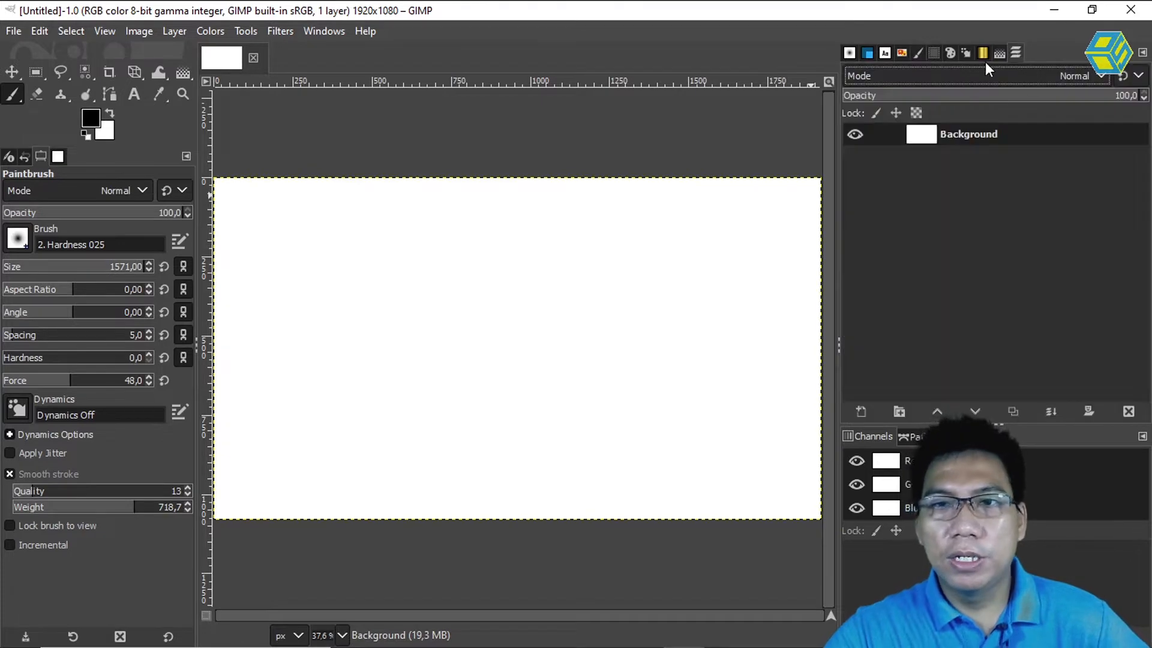
pyautogui.click(901, 54)
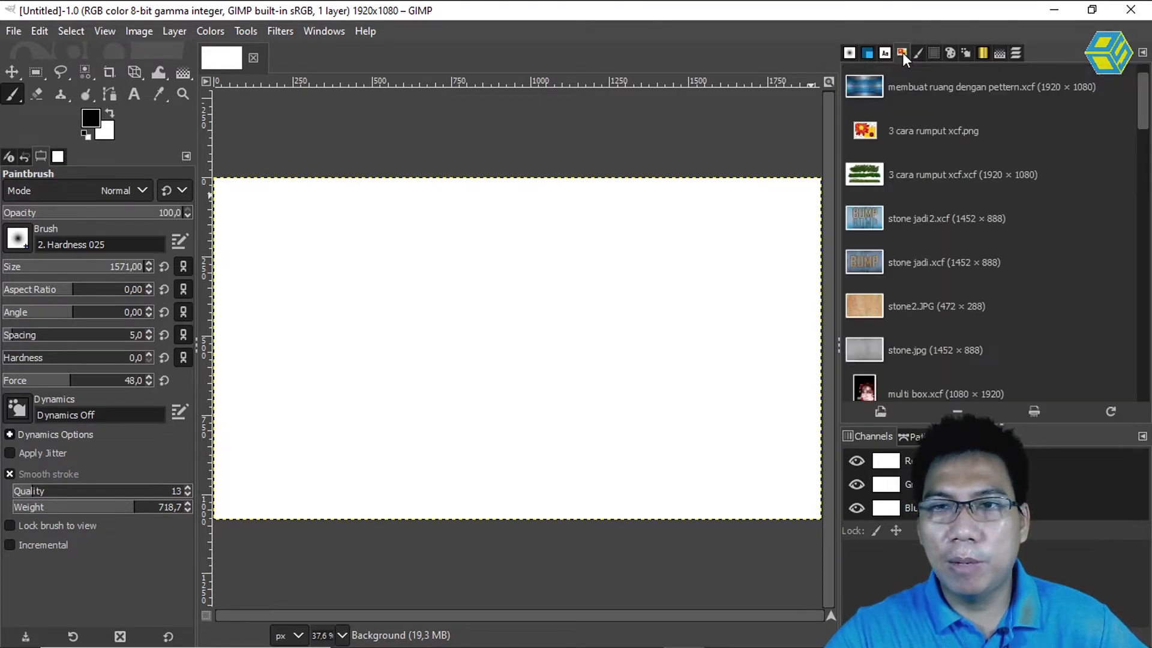
pyautogui.doubleClick(871, 176)
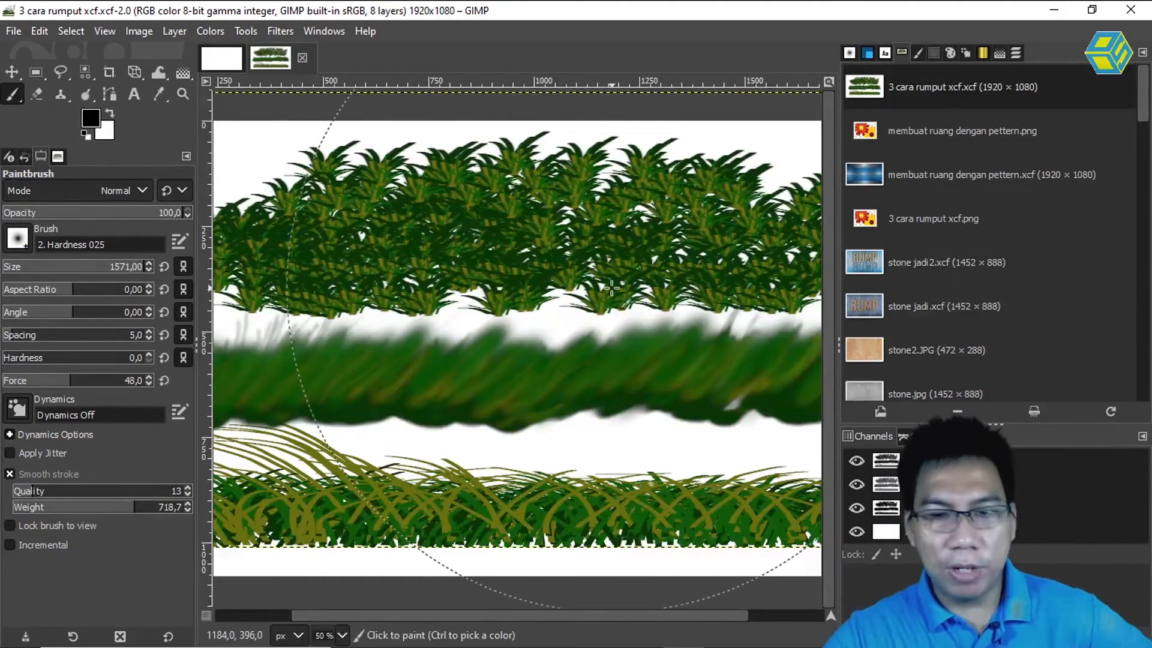
pyautogui.hotkey('shift', 'ctrl', 'j')
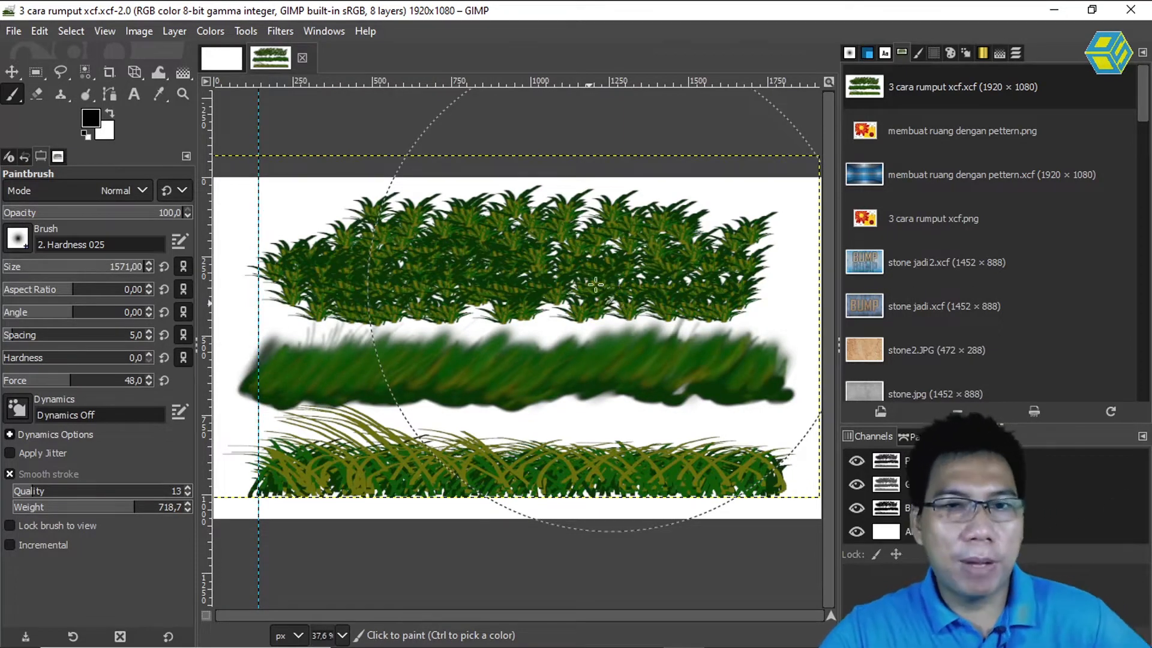
# Step: Compare the blank image with the grass reference image and examine the layers of both
pyautogui.click(222, 60)
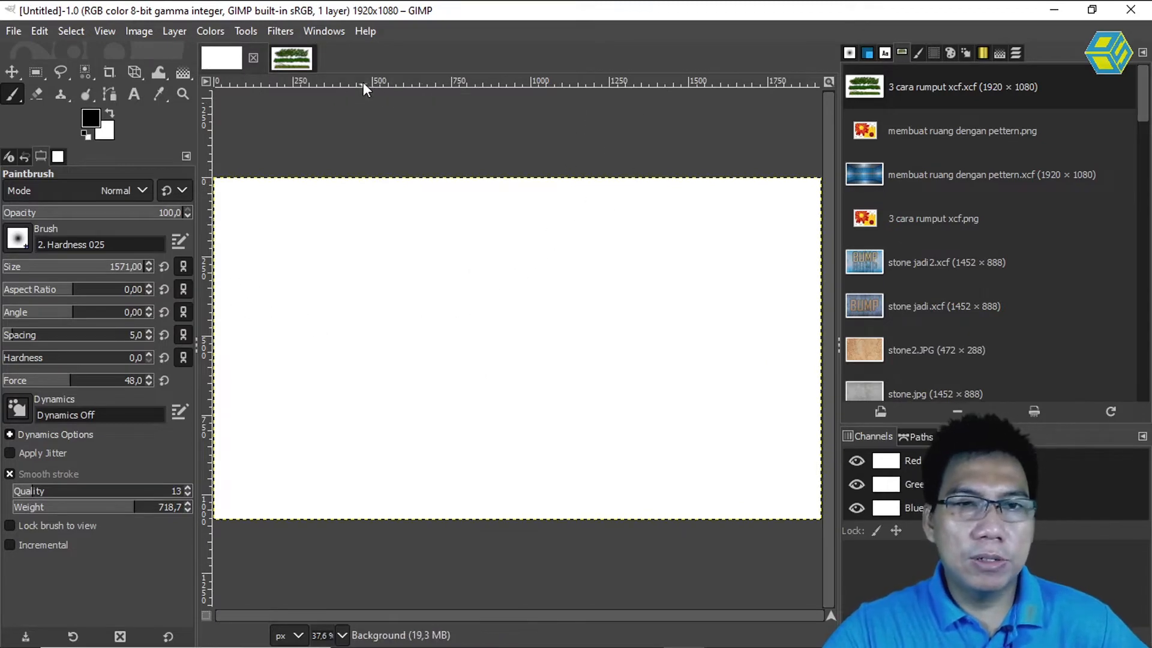
pyautogui.click(1017, 54)
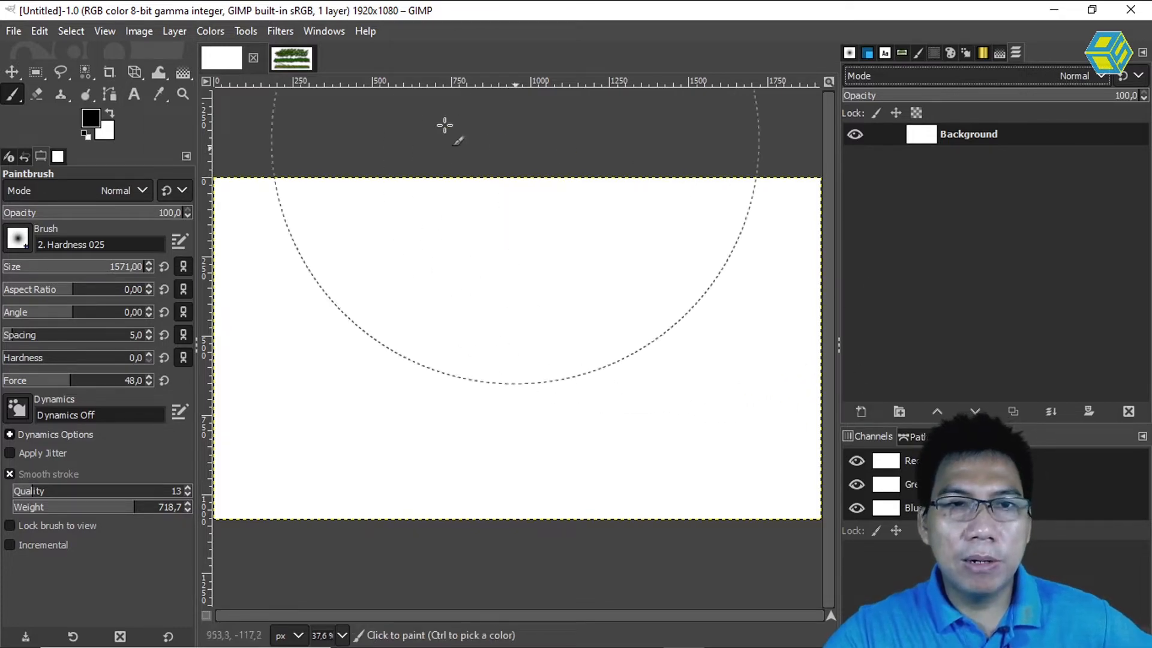
pyautogui.click(294, 58)
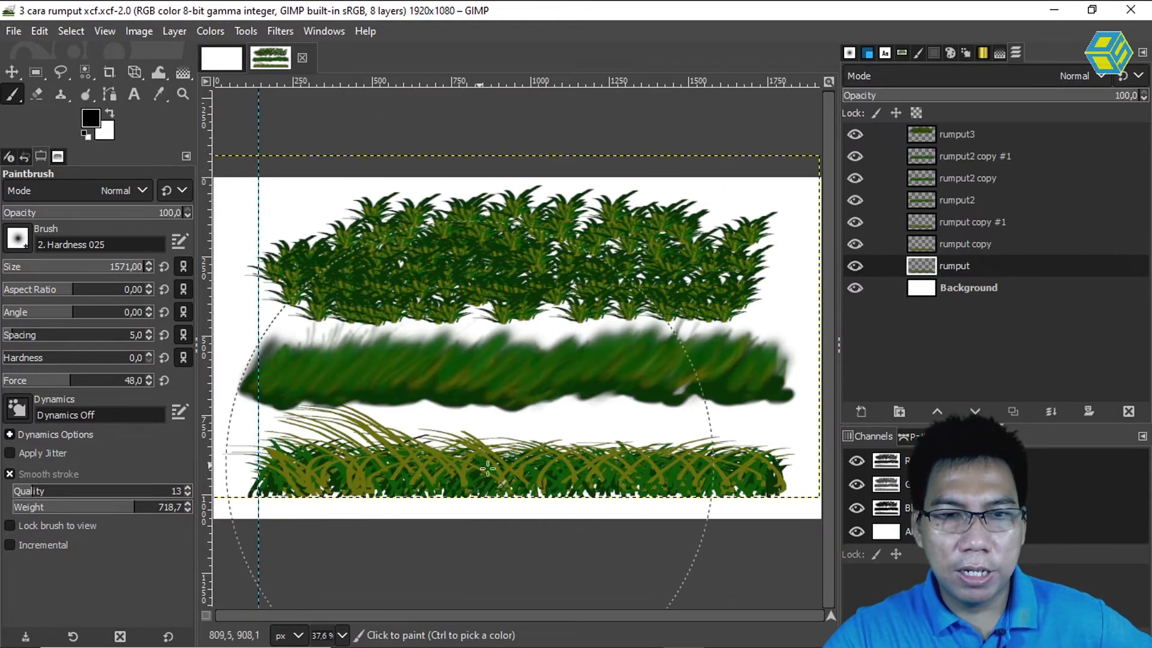
pyautogui.click(227, 59)
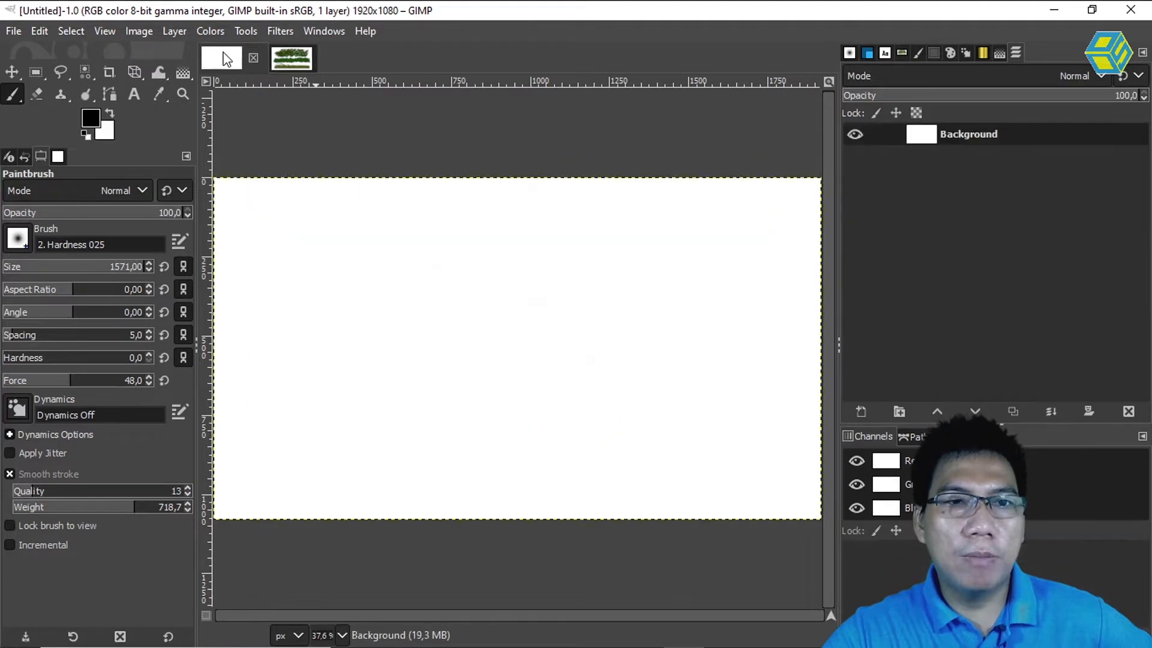
pyautogui.click(286, 59)
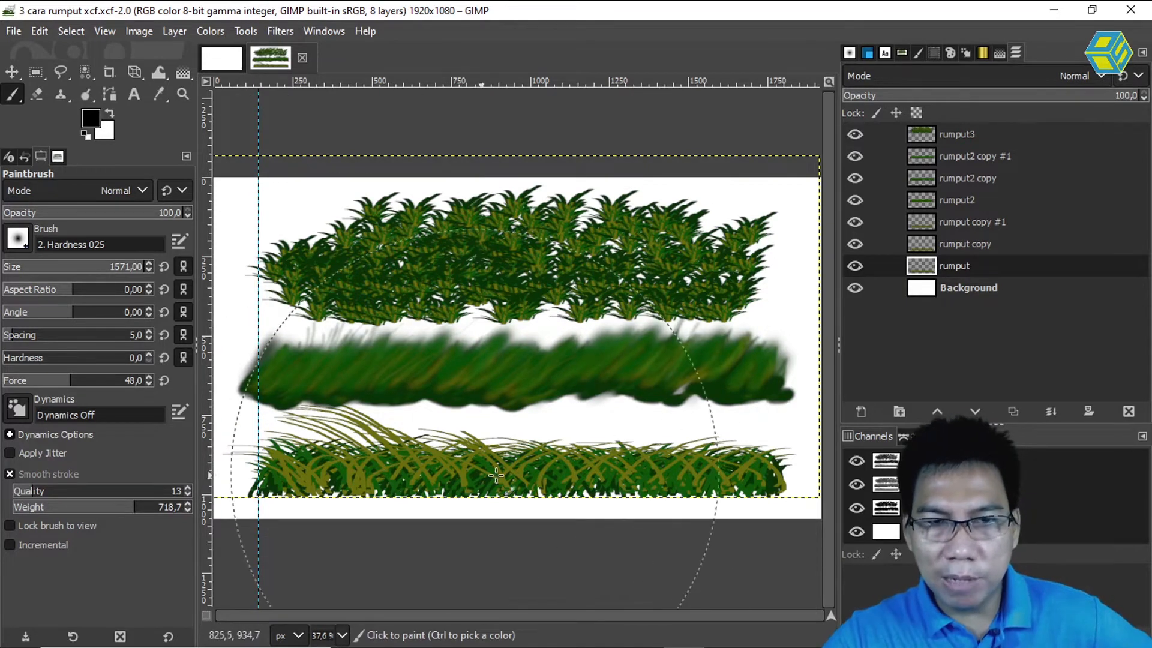
# Step: Add a transparent 1920 × 1080 px layer named rumput 1 to the blank image
pyautogui.click(221, 58)
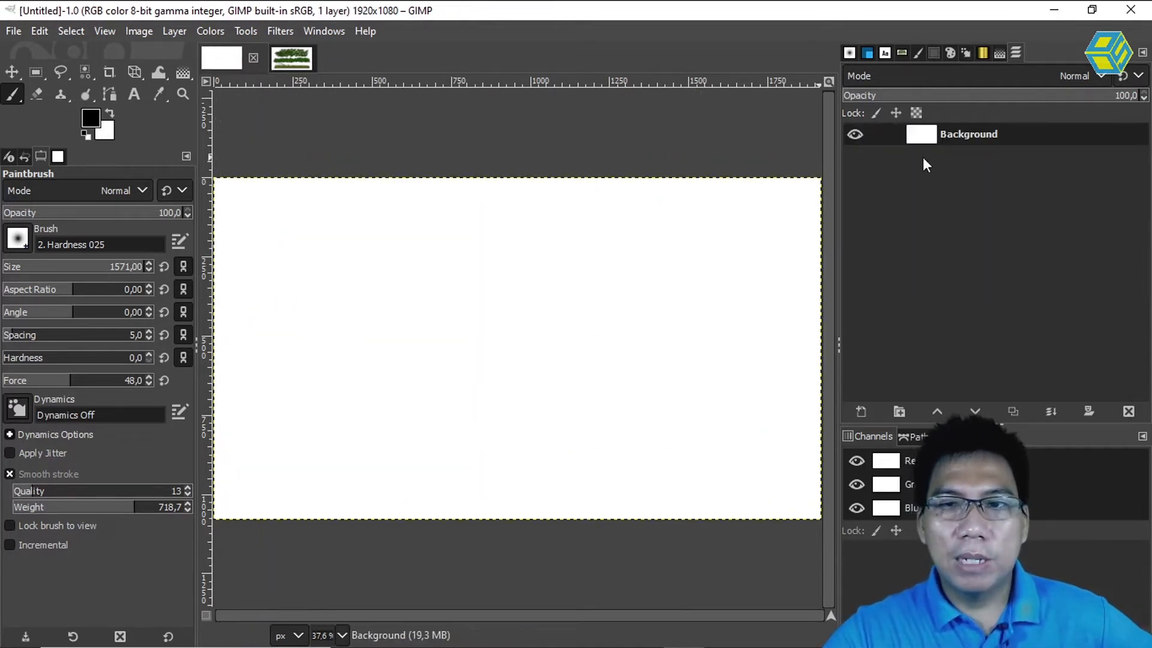
pyautogui.click(861, 411)
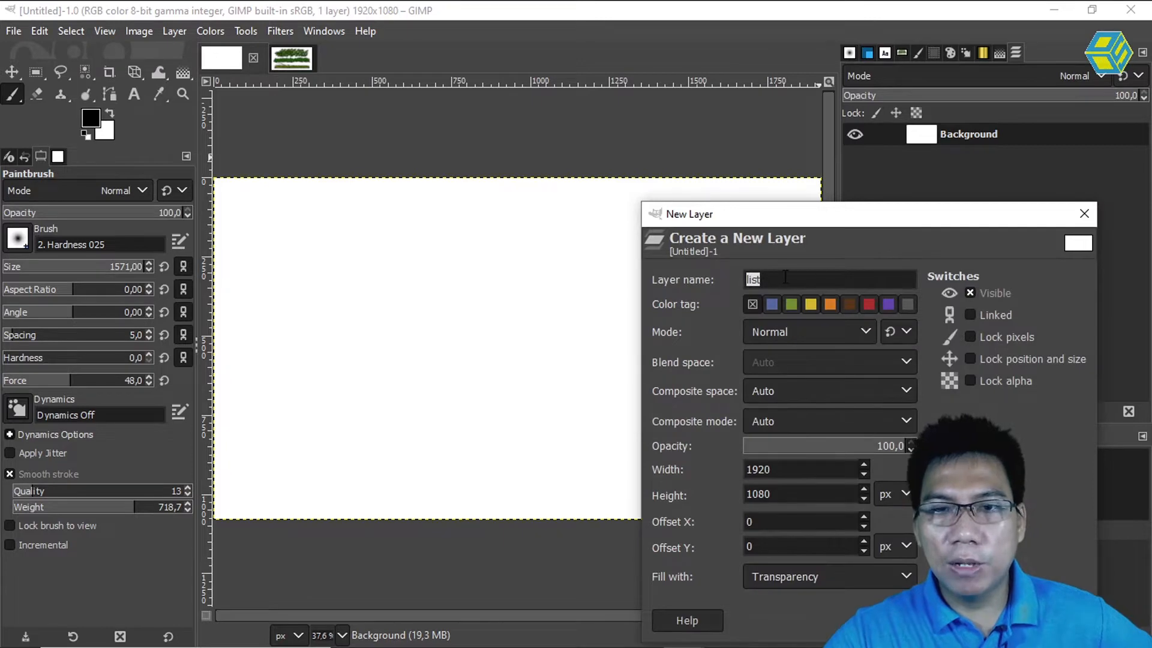
pyautogui.write('r')
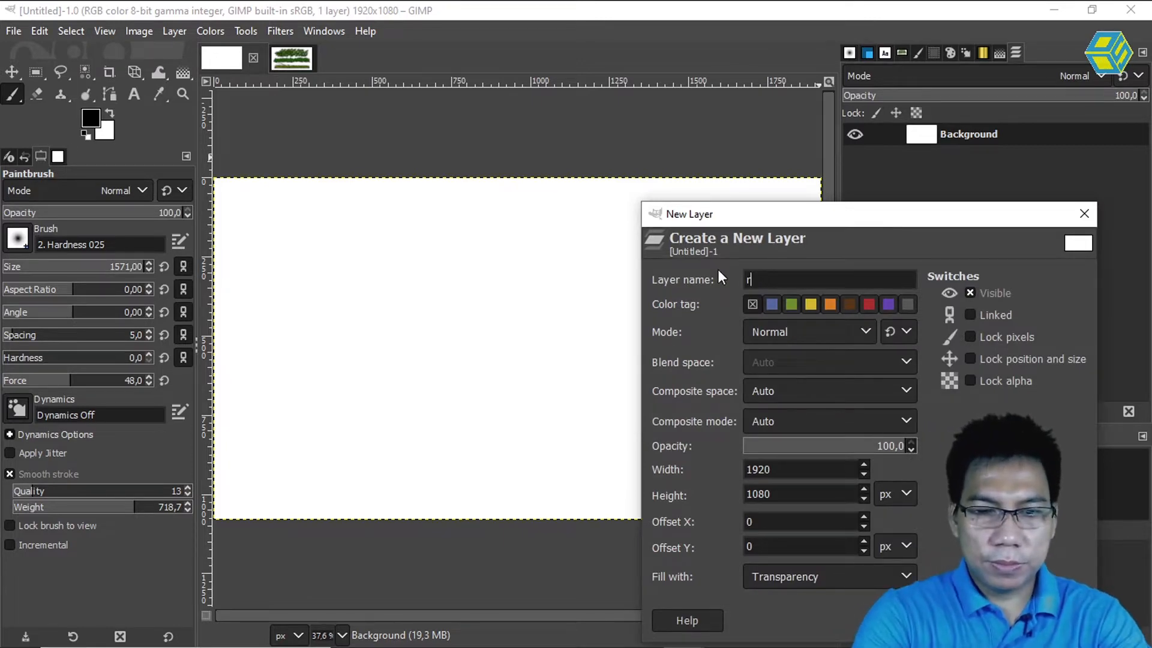
pyautogui.write('umput 1')
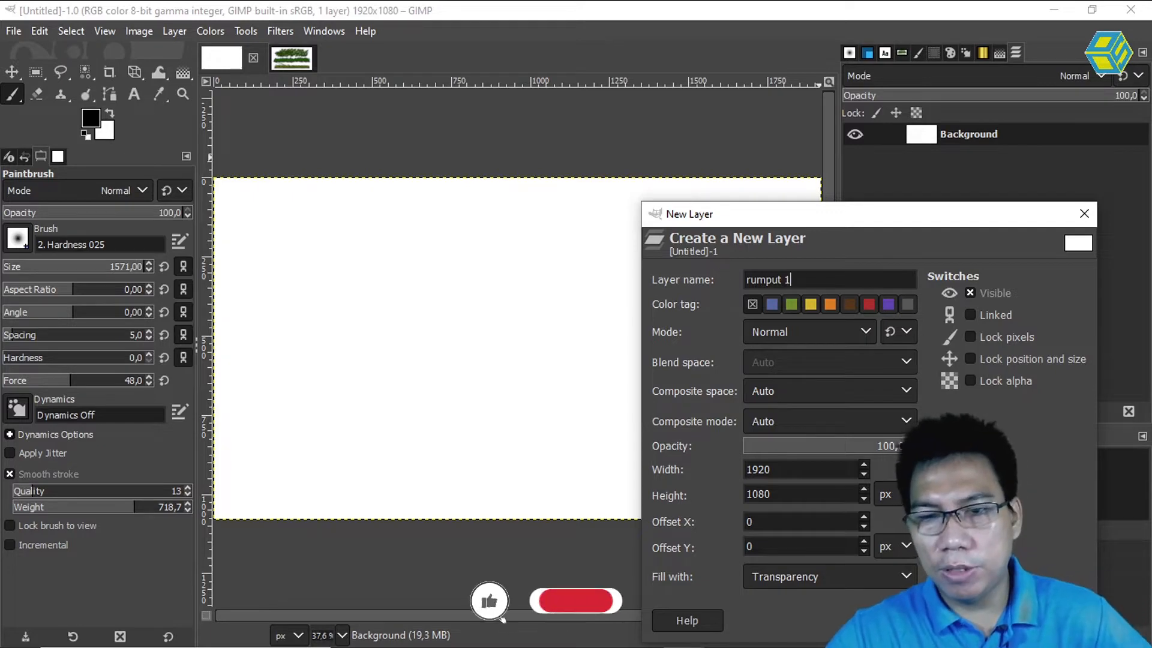
pyautogui.press('Return')
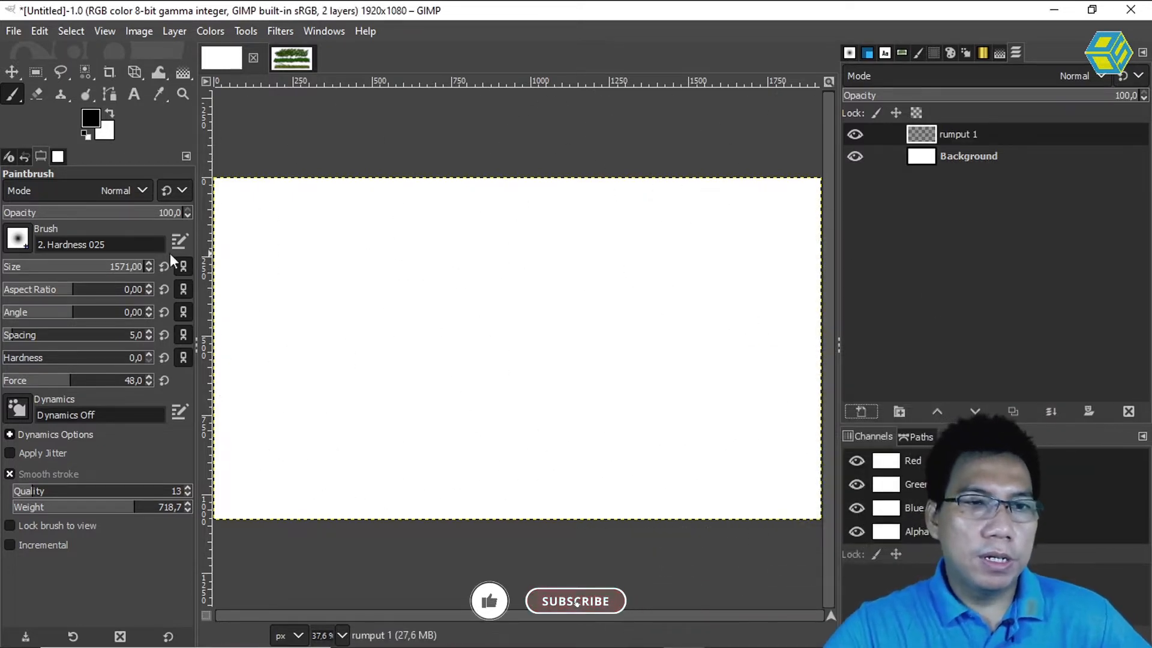
# Step: Activate the Paintbrush tool with the 2. Hardness 025 brush and reduce its size to 18
pyautogui.click(8, 73)
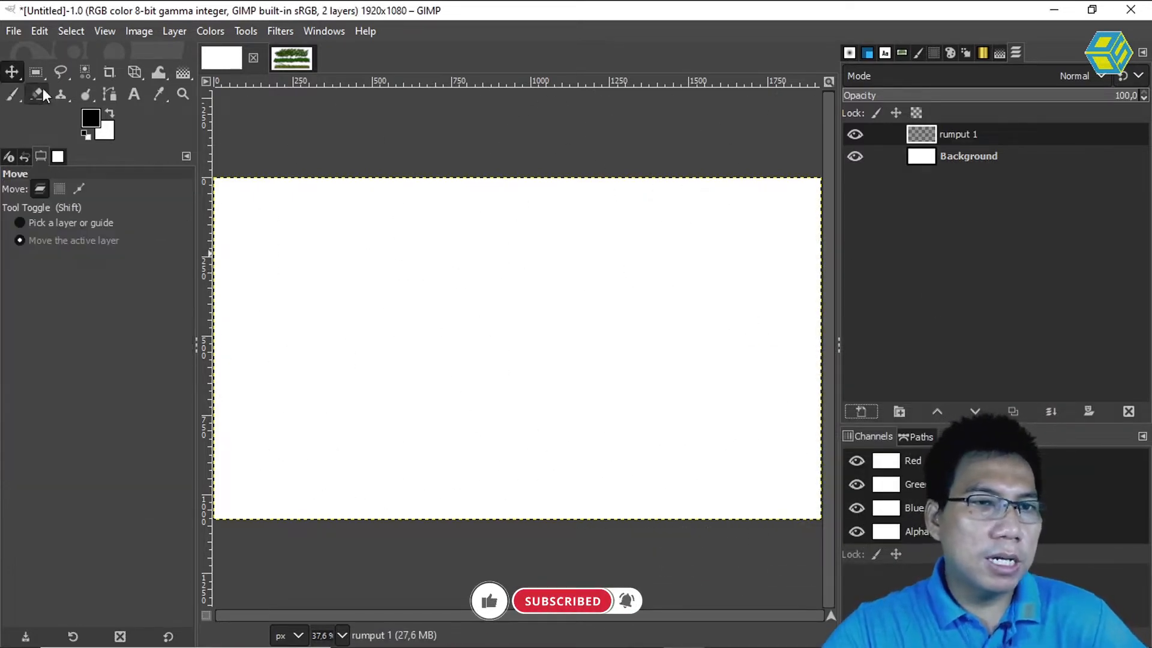
pyautogui.click(10, 94)
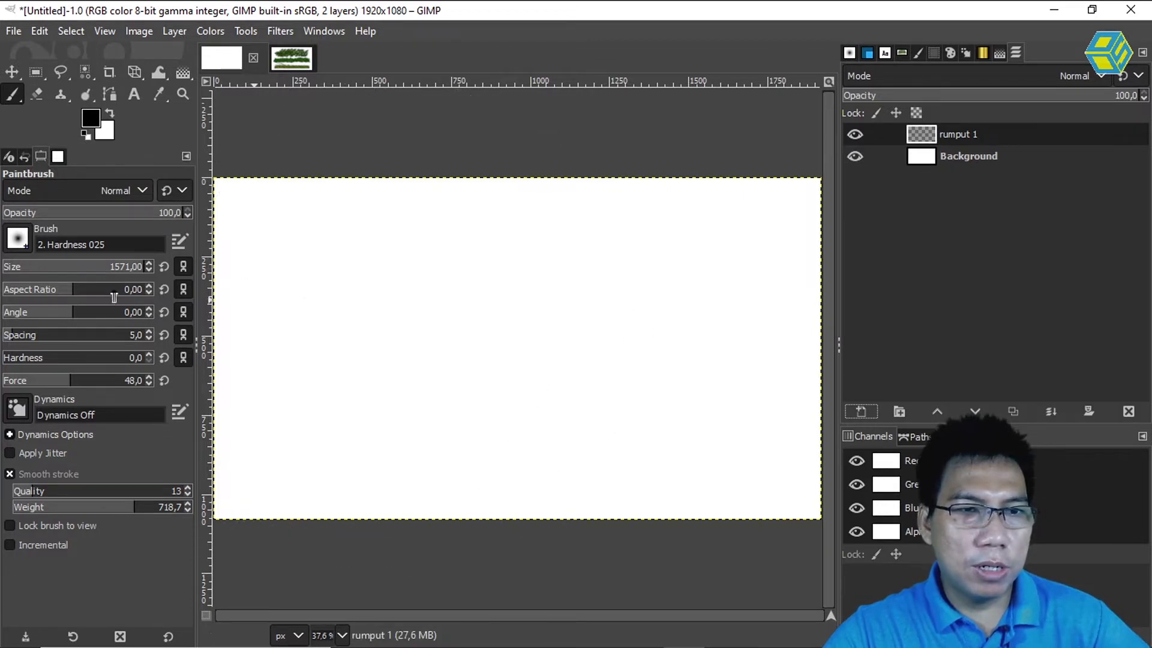
pyautogui.moveTo(96, 271); pyautogui.dragTo(23, 269)
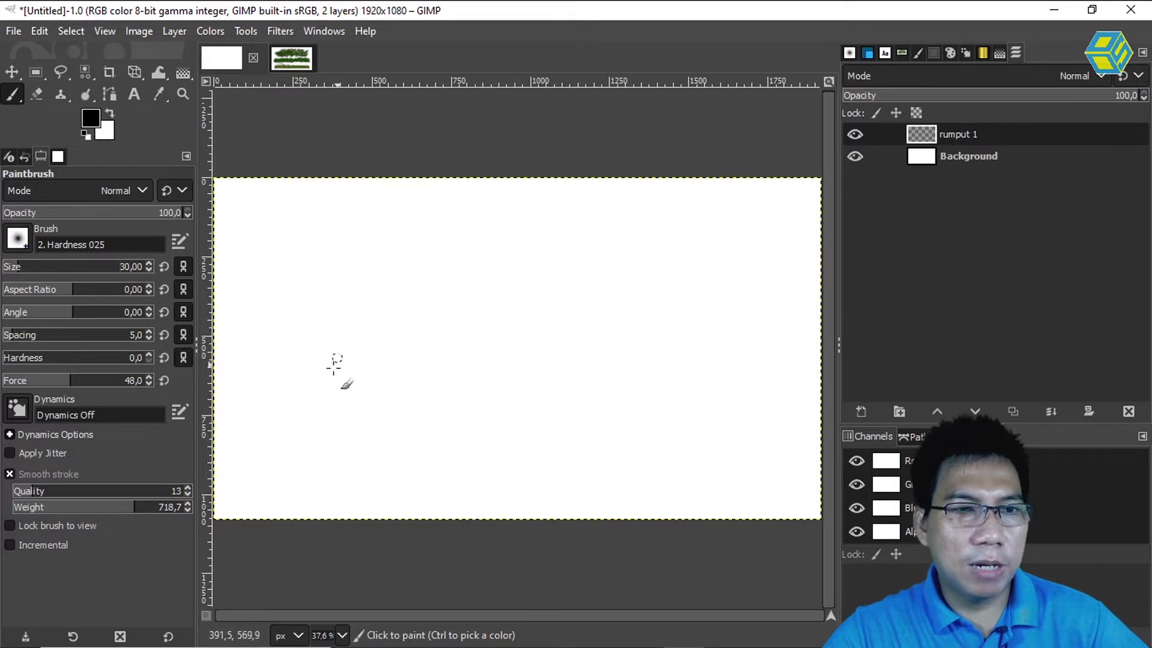
pyautogui.moveTo(19, 271); pyautogui.dragTo(17, 268)
# Step: Try two thin curved grass-blade strokes on the rumput 1 layer and undo both
pyautogui.moveTo(314, 480); pyautogui.dragTo(393, 391)
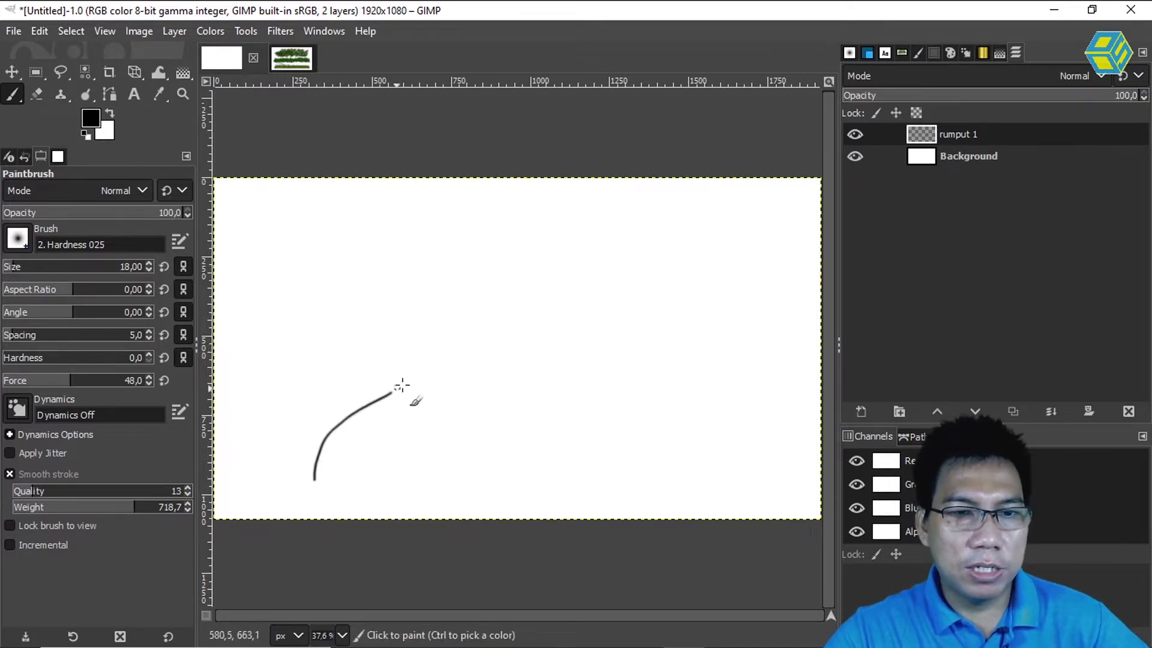
pyautogui.moveTo(356, 469); pyautogui.dragTo(457, 378)
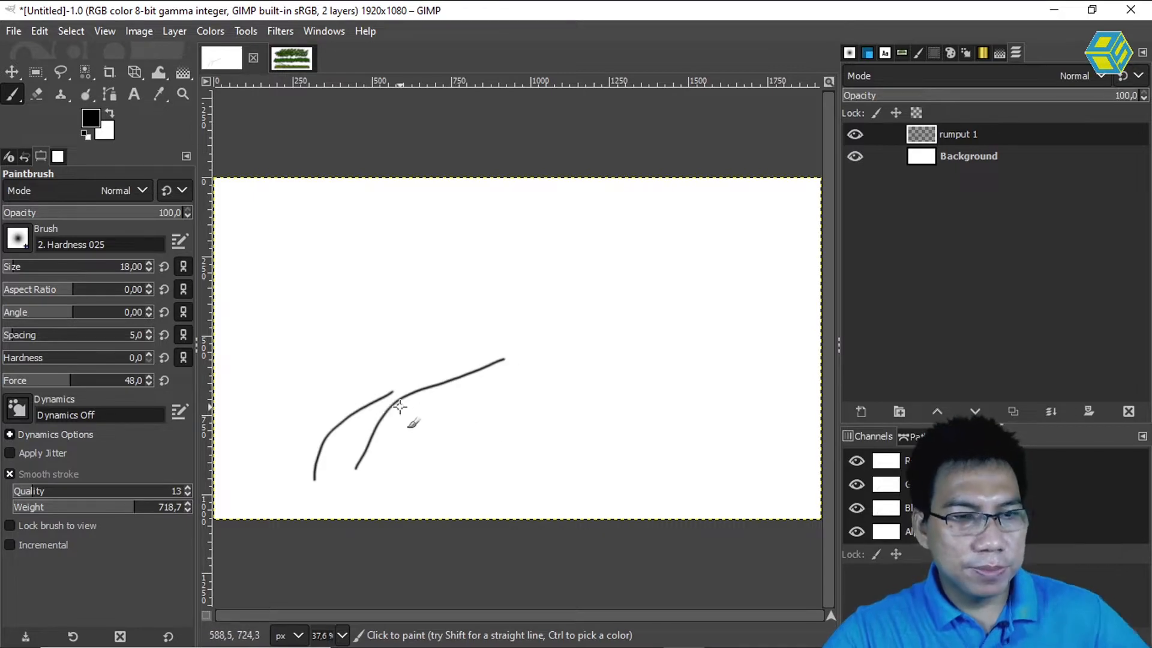
pyautogui.hotkey('ctrl', 'z')
pyautogui.hotkey('ctrl', 'z')
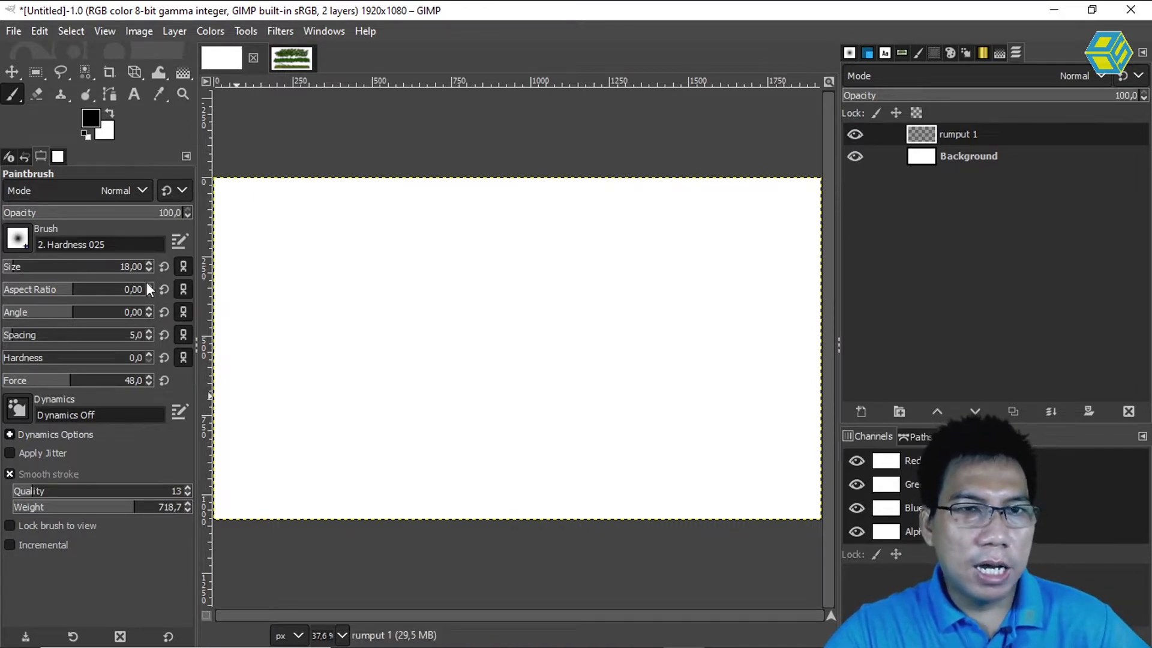
# Step: Paint a thick curved black stroke on the rumput 1 layer with brush hardness 100 and size 50
pyautogui.click(282, 54)
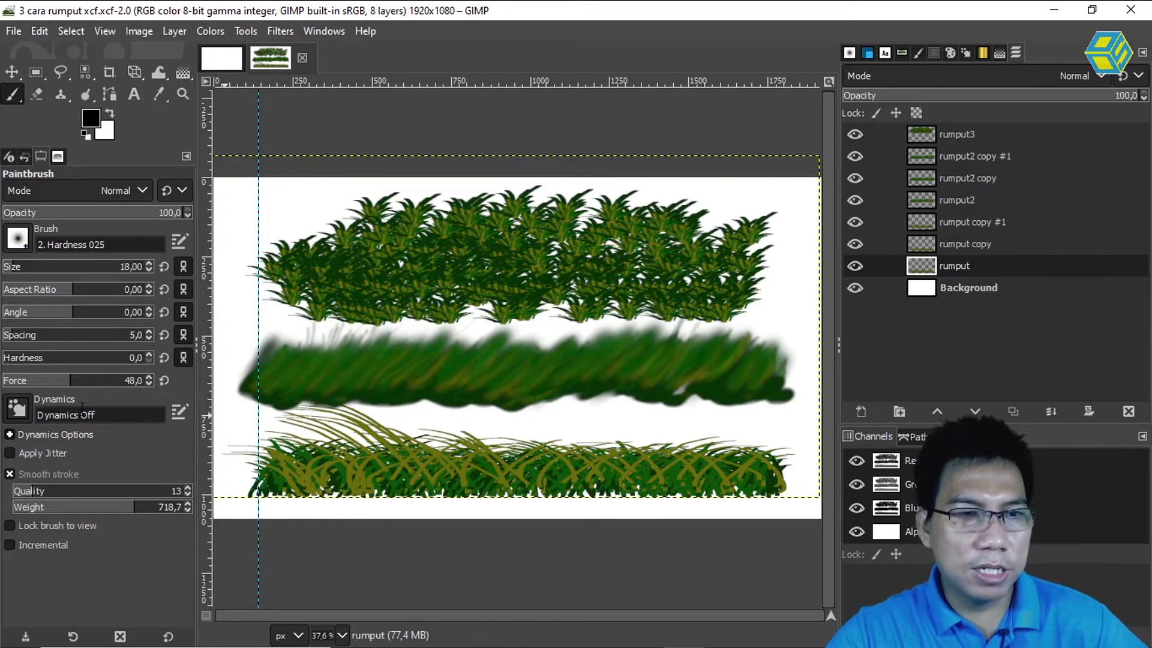
pyautogui.click(230, 60)
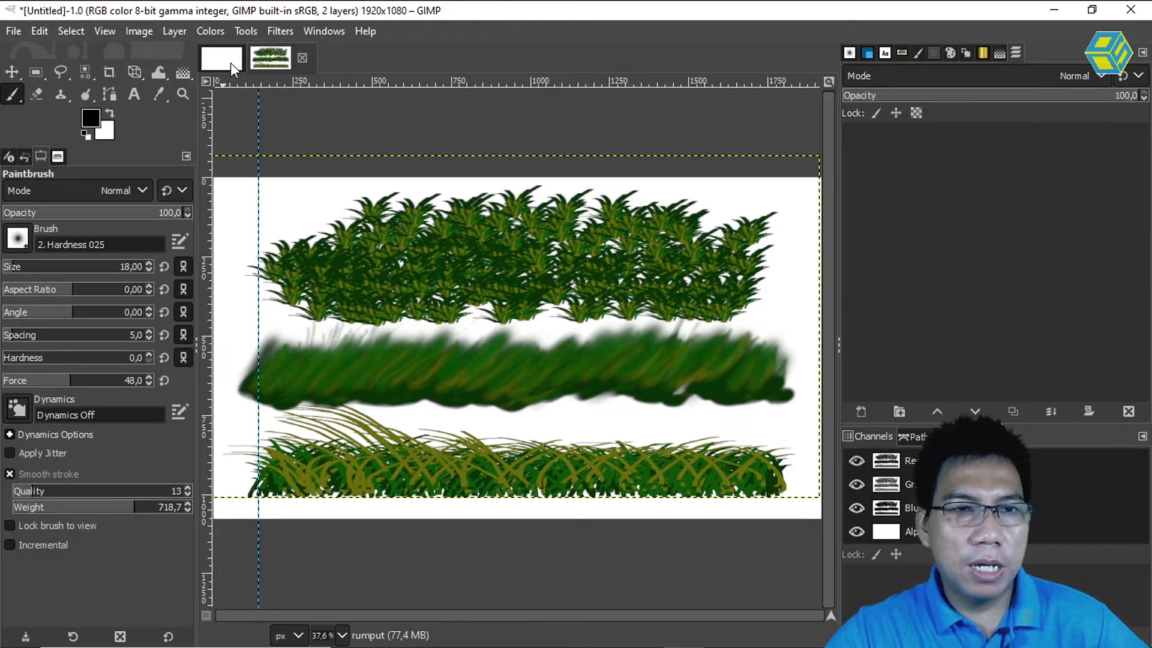
pyautogui.moveTo(37, 360); pyautogui.dragTo(188, 356)
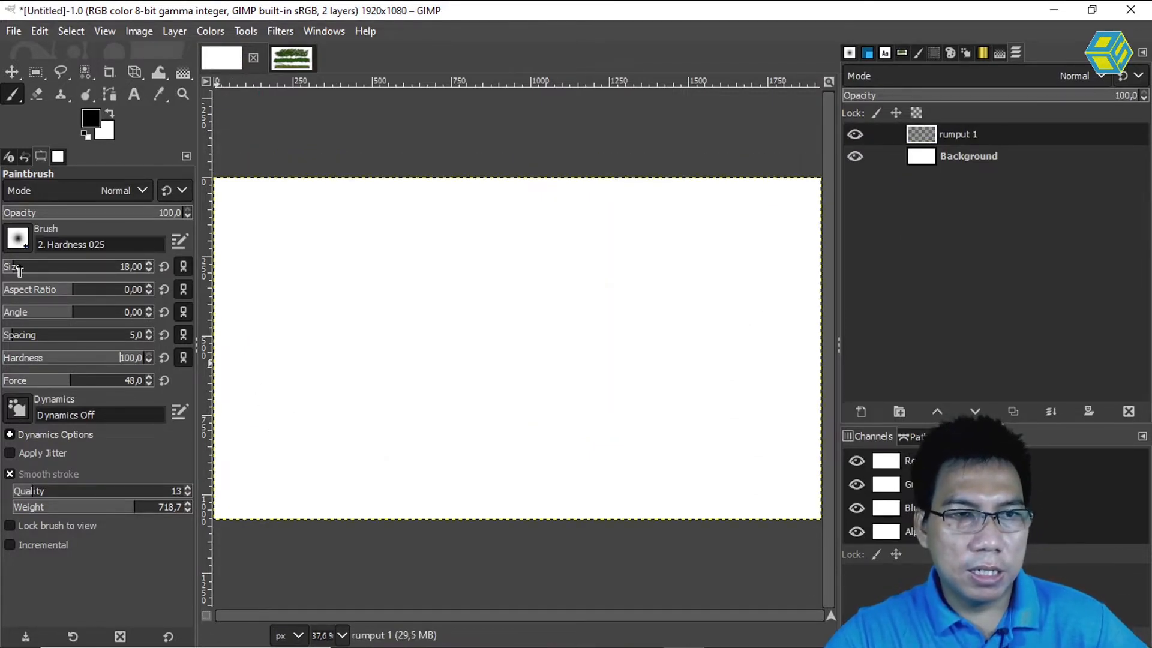
pyautogui.click(137, 268)
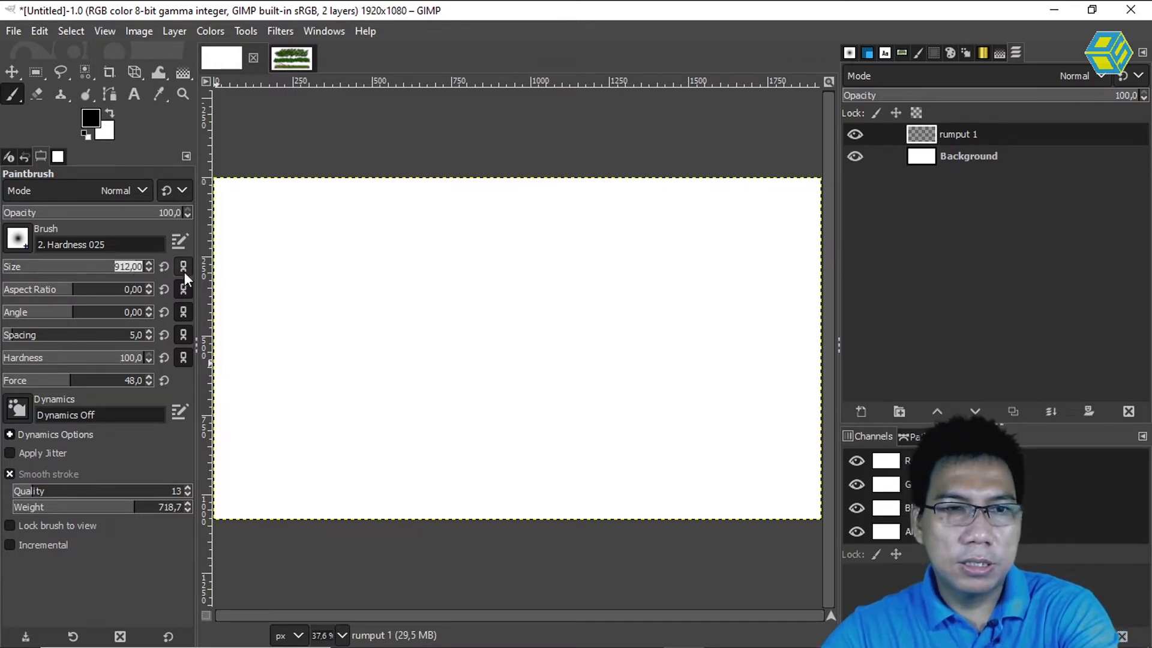
pyautogui.write('50')
pyautogui.press('Return')
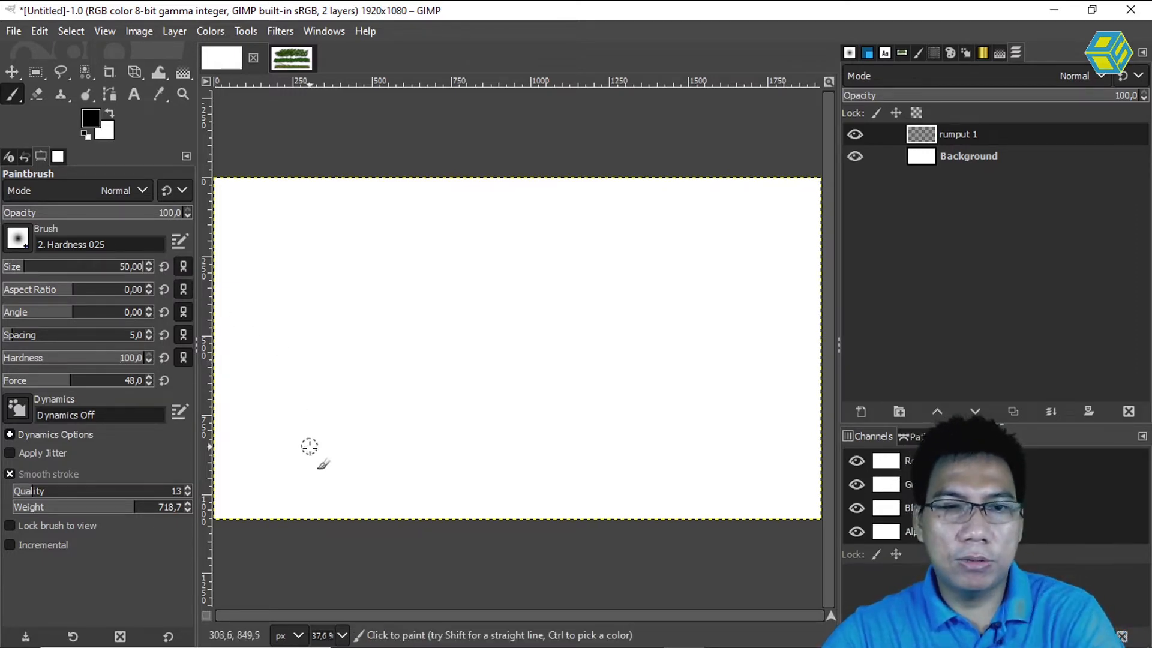
pyautogui.moveTo(304, 459); pyautogui.dragTo(459, 302)
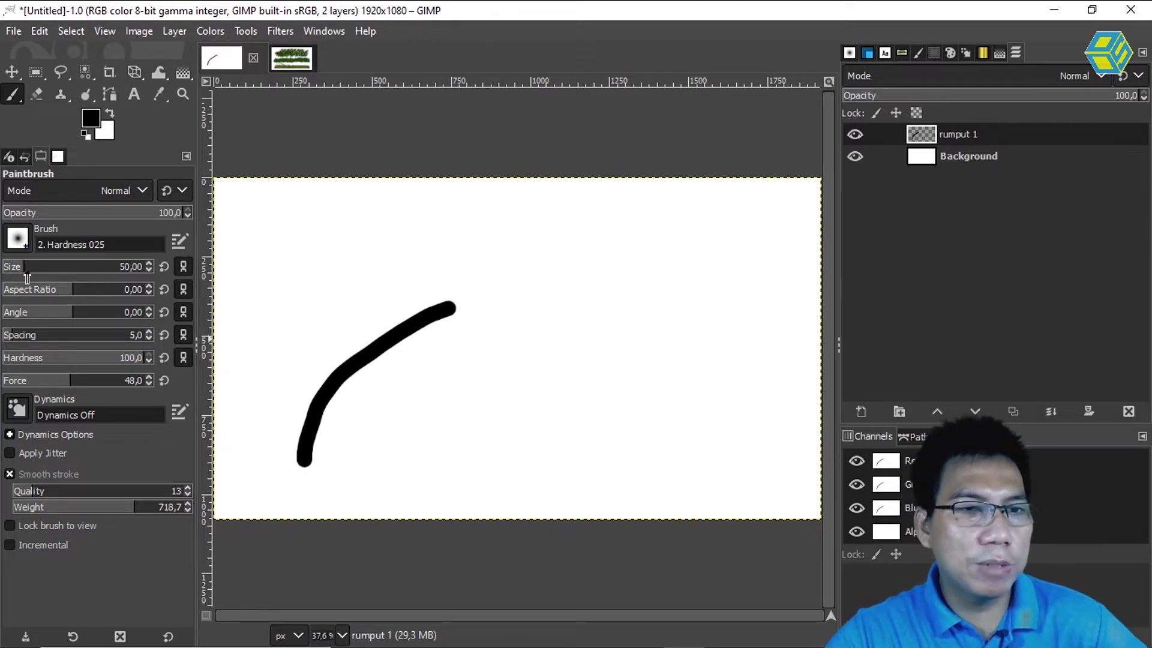
# Step: Enlarge the paintbrush to size 502 and raise its aspect ratio to 17
pyautogui.moveTo(26, 269); pyautogui.dragTo(96, 268)
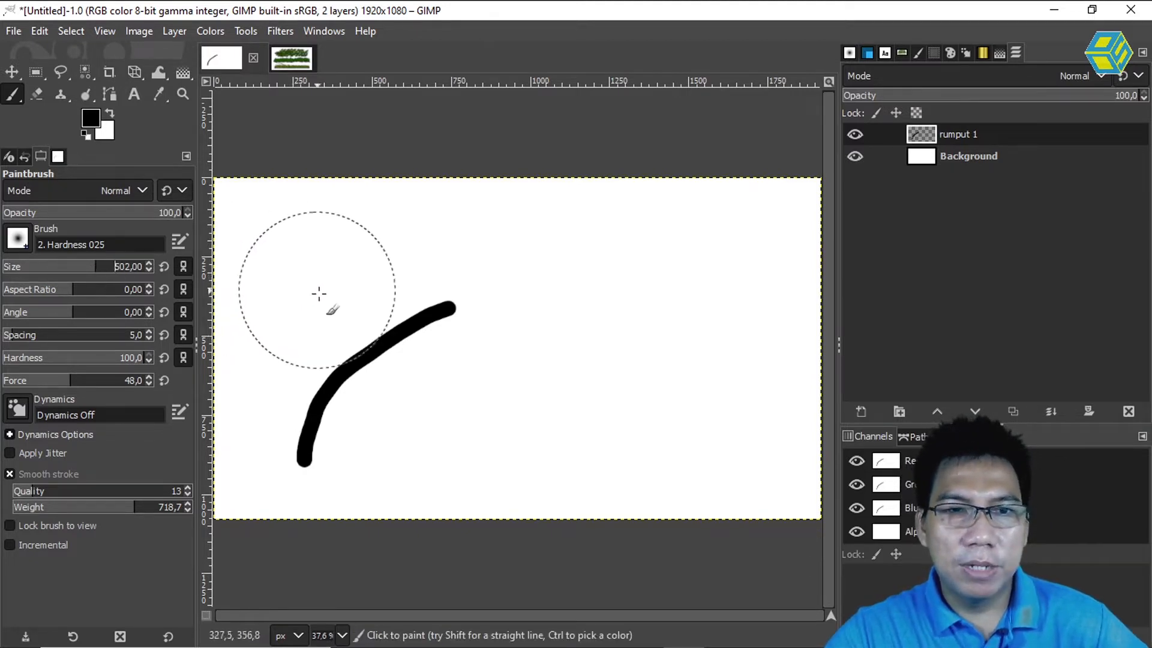
pyautogui.click(133, 292)
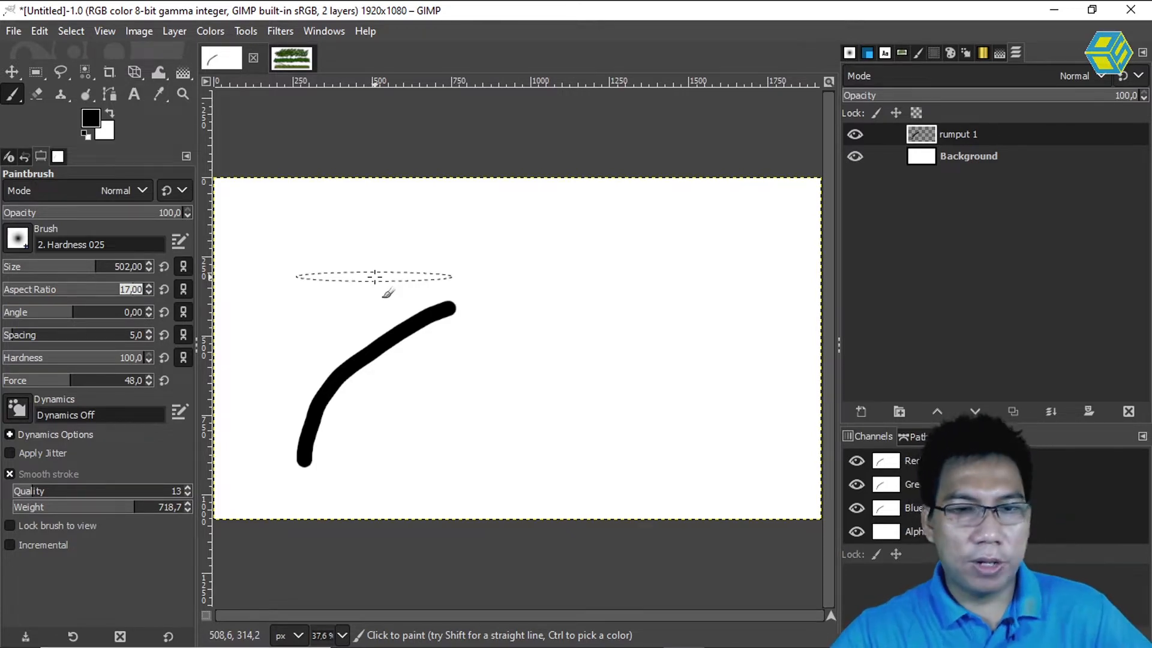
# Step: Lower the brush's aspect ratio gradually through zero to -20 to try the flattened brush shapes
pyautogui.press('Down')
pyautogui.press('Down')
pyautogui.press('Down')
pyautogui.press('Down')
pyautogui.press('Down')
pyautogui.press('Down')
pyautogui.press('Down')
pyautogui.press('Down')
pyautogui.press('Down')
pyautogui.press('Down')
pyautogui.press('Down')
pyautogui.press('Down')
pyautogui.press('Down')
pyautogui.press('Down')
pyautogui.press('Down')
pyautogui.press('Down')
pyautogui.press('Down')
pyautogui.press('Down')
pyautogui.press('Down')
pyautogui.press('Down')
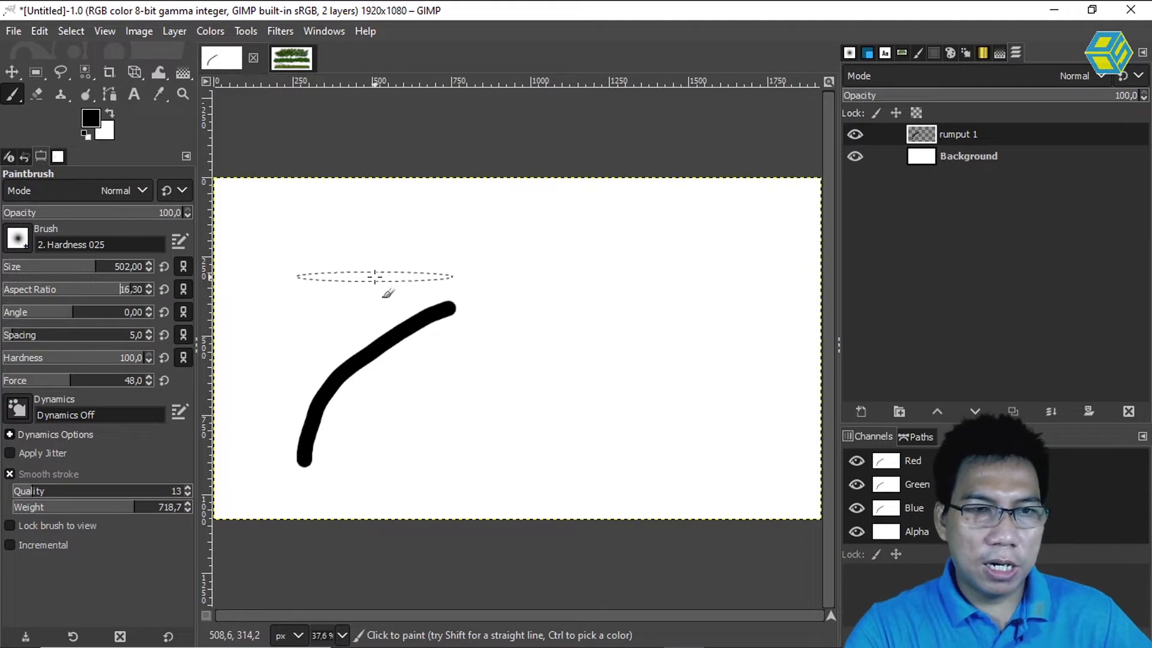
pyautogui.press('Down')
pyautogui.press('Down')
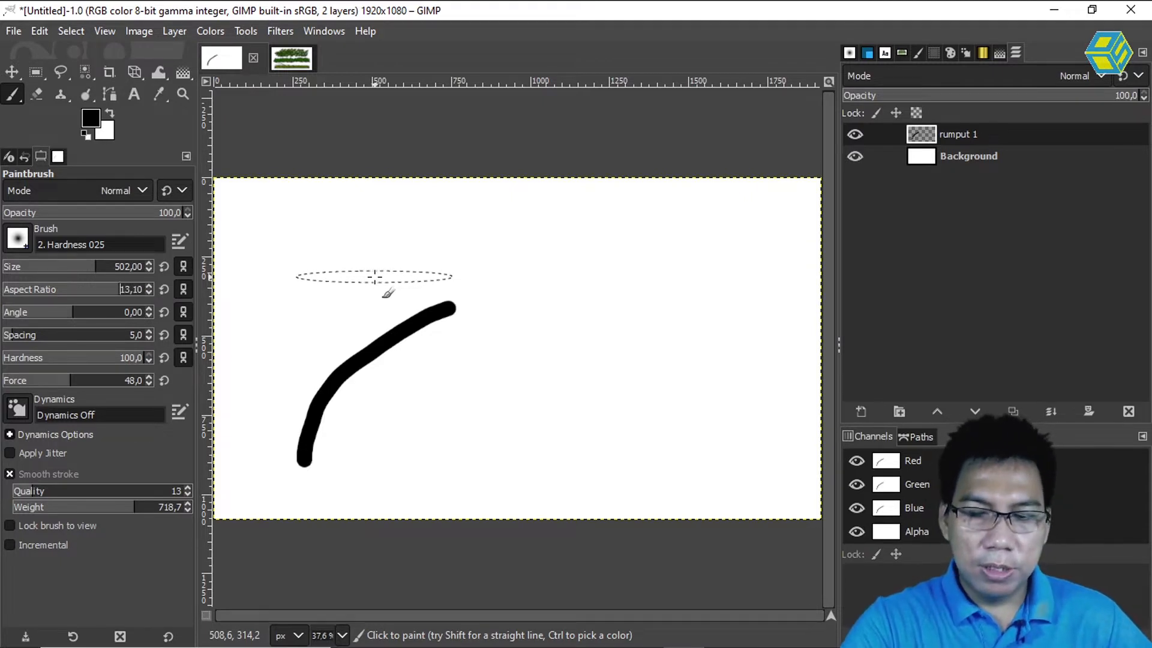
pyautogui.press('Down')
pyautogui.press('Down')
pyautogui.press('Down')
pyautogui.press('Down')
pyautogui.press('Down')
pyautogui.press('Down')
pyautogui.press('Down')
pyautogui.press('Down')
pyautogui.press('Down')
pyautogui.press('Down')
pyautogui.press('Down')
pyautogui.press('Down')
pyautogui.press('Down')
pyautogui.press('Down')
pyautogui.press('Down')
pyautogui.press('Down')
pyautogui.press('Down')
pyautogui.press('Down')
pyautogui.press('Down')
pyautogui.press('Down')
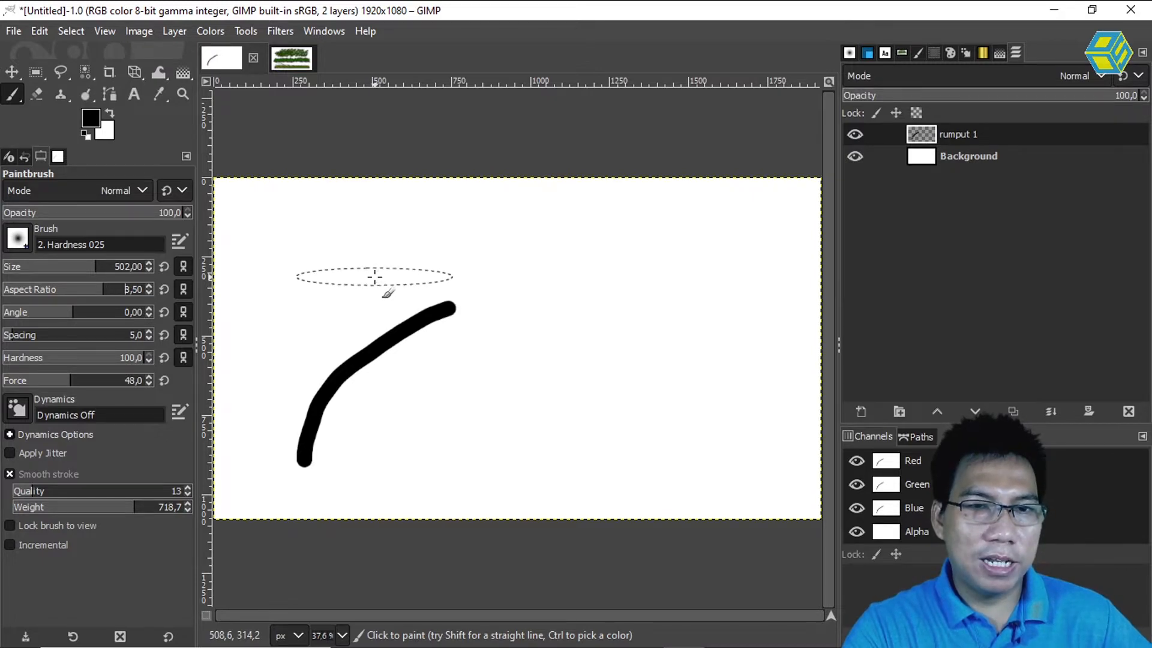
pyautogui.press('Down')
pyautogui.press('Down')
pyautogui.press('Down')
pyautogui.press('Down')
pyautogui.press('Down')
pyautogui.press('Down')
pyautogui.press('Down')
pyautogui.press('Down')
pyautogui.press('Down')
pyautogui.press('Down')
pyautogui.press('Down')
pyautogui.press('Down')
pyautogui.press('Down')
pyautogui.press('Down')
pyautogui.press('Down')
pyautogui.press('Down')
pyautogui.press('Down')
pyautogui.press('Down')
pyautogui.press('Down')
pyautogui.press('Down')
pyautogui.press('Down')
pyautogui.press('Down')
pyautogui.press('Down')
pyautogui.press('Down')
pyautogui.press('Down')
pyautogui.press('Down')
pyautogui.press('Down')
pyautogui.press('Down')
pyautogui.press('Down')
pyautogui.press('Down')
pyautogui.press('Down')
pyautogui.press('Down')
pyautogui.press('Down')
pyautogui.press('Down')
pyautogui.press('Down')
pyautogui.press('Down')
pyautogui.press('Down')
pyautogui.press('Down')
pyautogui.press('Down')
pyautogui.press('Down')
pyautogui.press('Down')
pyautogui.press('Down')
pyautogui.press('Down')
pyautogui.press('Down')
pyautogui.press('Down')
pyautogui.press('Down')
pyautogui.press('Down')
pyautogui.press('Down')
pyautogui.press('Down')
pyautogui.press('Down')
pyautogui.press('Down')
pyautogui.press('Down')
pyautogui.press('Down')
pyautogui.press('Down')
pyautogui.press('Down')
pyautogui.press('Down')
pyautogui.press('Down')
pyautogui.press('Down')
pyautogui.press('Down')
pyautogui.press('Down')
pyautogui.press('Down')
pyautogui.press('Down')
pyautogui.press('Down')
pyautogui.press('Down')
pyautogui.press('Down')
pyautogui.press('Down')
pyautogui.press('Down')
pyautogui.press('Down')
pyautogui.press('Down')
pyautogui.press('Down')
pyautogui.press('Down')
pyautogui.press('Down')
pyautogui.press('Down')
pyautogui.press('Down')
pyautogui.press('Down')
pyautogui.press('Down')
pyautogui.press('Down')
pyautogui.press('Down')
pyautogui.press('Down')
pyautogui.press('Down')
pyautogui.press('Down')
pyautogui.press('Down')
pyautogui.press('Down')
pyautogui.press('Down')
pyautogui.press('Down')
pyautogui.press('Down')
pyautogui.press('Down')
pyautogui.press('Down')
pyautogui.press('Down')
pyautogui.press('Down')
pyautogui.press('Down')
pyautogui.press('Down')
pyautogui.press('Down')
pyautogui.press('Down')
pyautogui.press('Down')
pyautogui.press('Down')
pyautogui.press('Down')
pyautogui.press('Down')
pyautogui.press('Down')
pyautogui.press('Down')
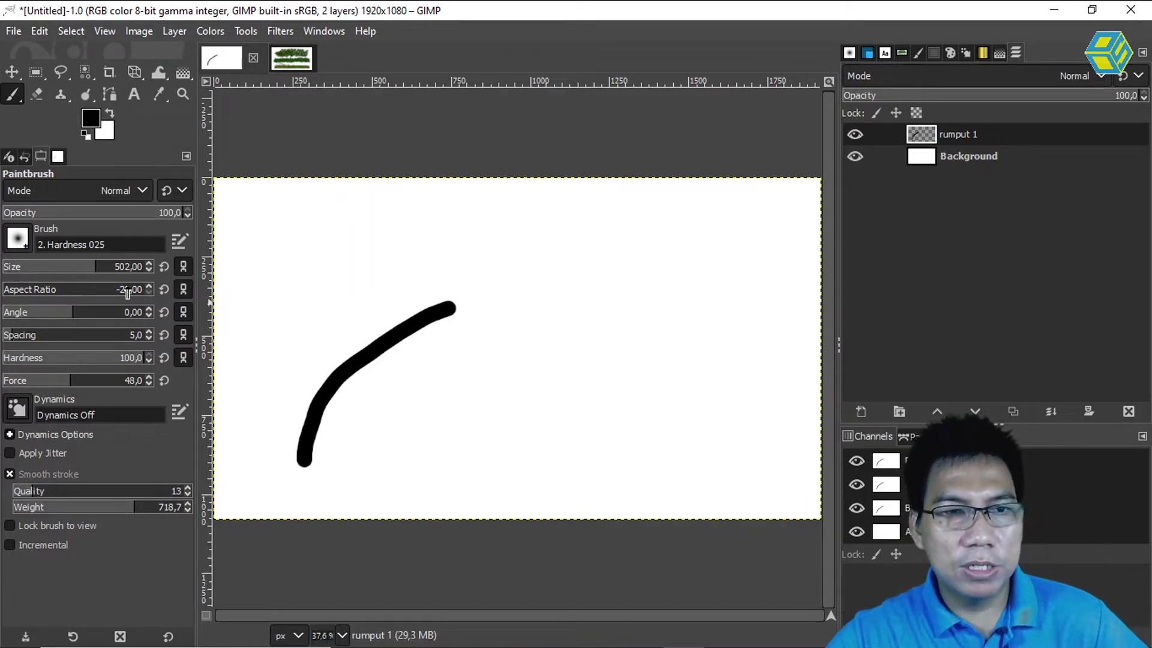
# Step: Set the brush's aspect ratio to 20 and rotate its angle to 161
pyautogui.moveTo(127, 292); pyautogui.dragTo(166, 292)
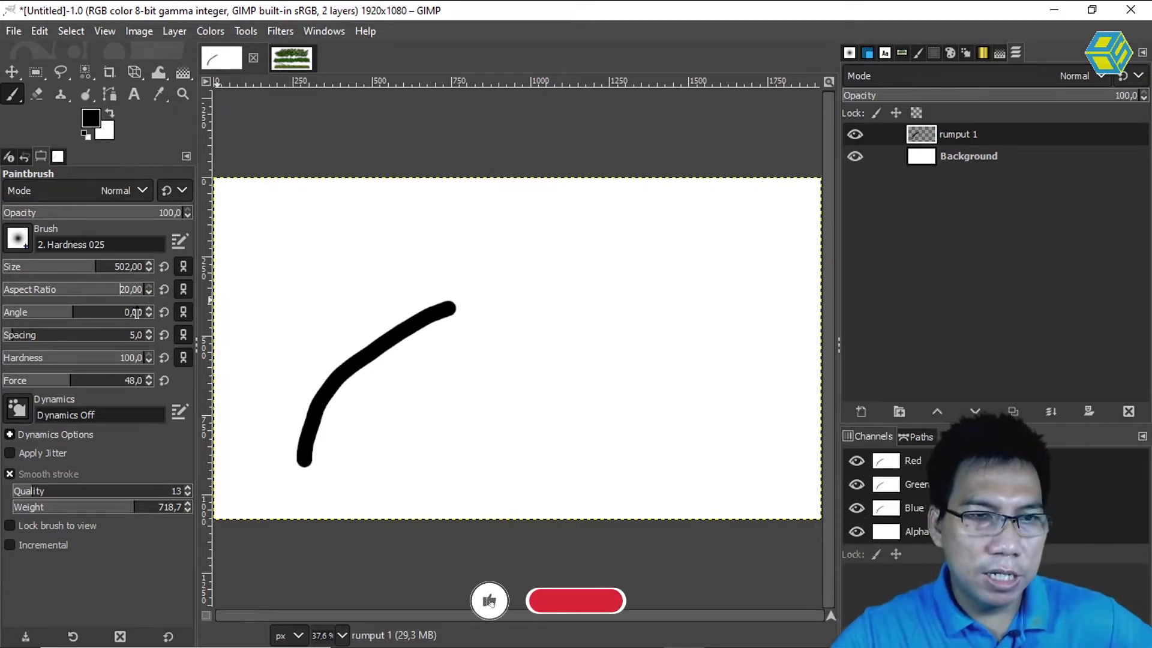
pyautogui.moveTo(137, 312); pyautogui.dragTo(145, 312)
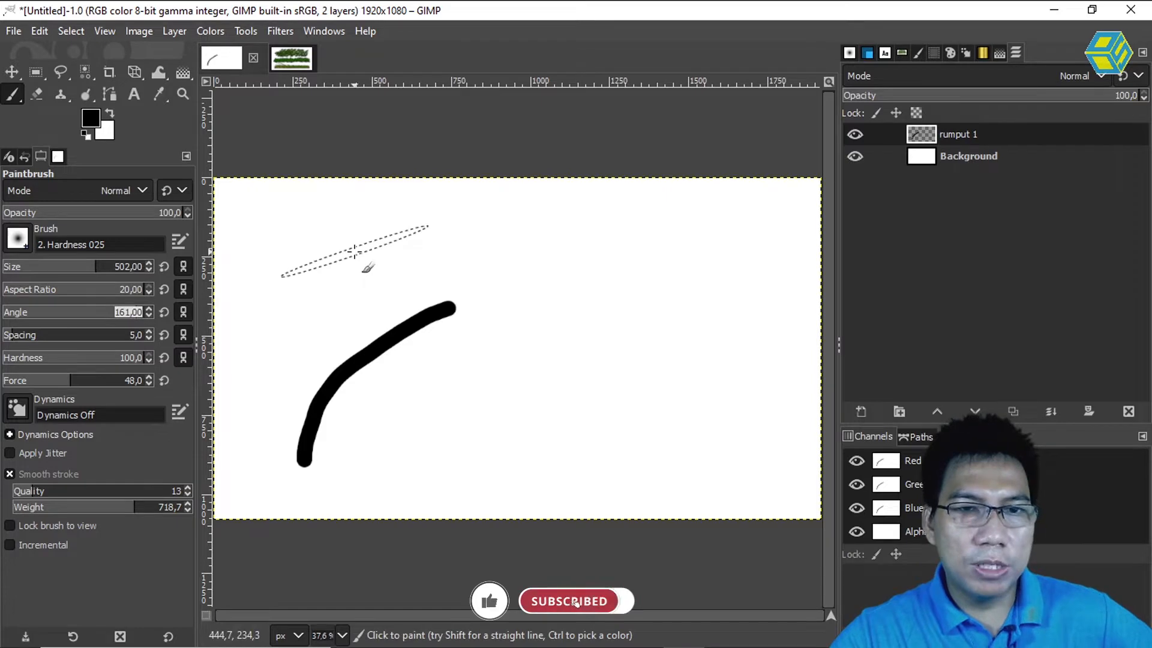
# Step: Lower the brush's angle gradually to 139.6
pyautogui.press('Down')
pyautogui.press('Down')
pyautogui.press('Down')
pyautogui.press('Down')
pyautogui.press('Down')
pyautogui.press('Down')
pyautogui.press('Down')
pyautogui.press('Down')
pyautogui.press('Down')
pyautogui.press('Down')
pyautogui.press('Down')
pyautogui.press('Down')
pyautogui.press('Down')
pyautogui.press('Down')
pyautogui.press('Down')
pyautogui.press('Down')
pyautogui.press('Down')
pyautogui.press('Down')
pyautogui.press('Down')
pyautogui.press('Down')
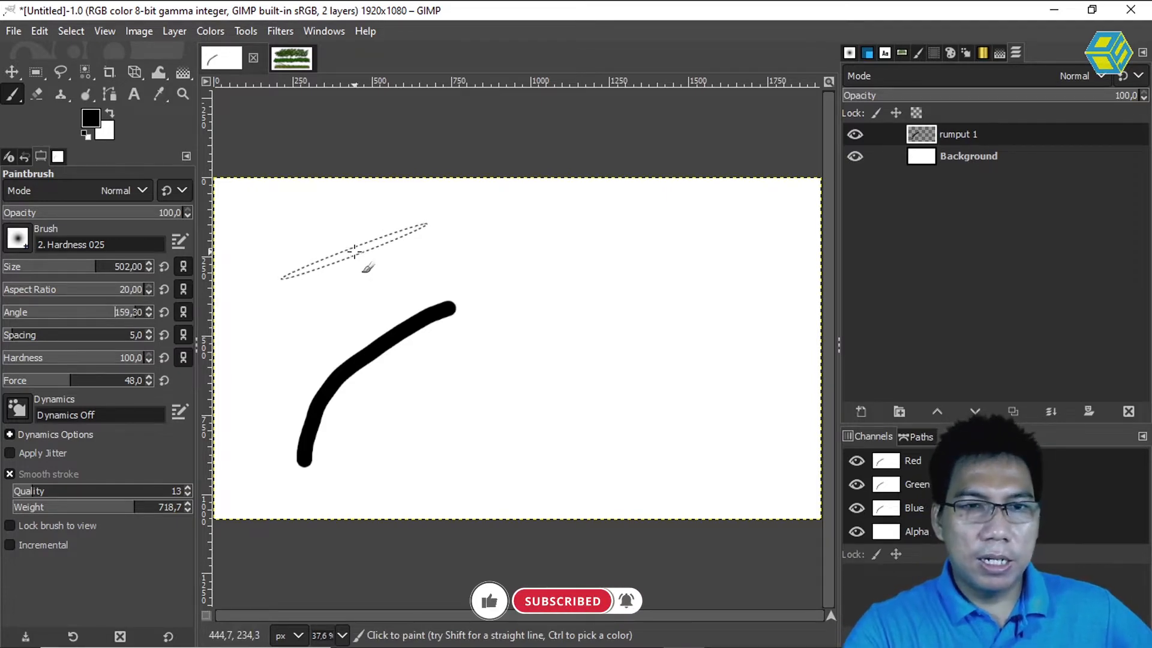
pyautogui.press('Down')
pyautogui.press('Down')
pyautogui.press('Down')
pyautogui.press('Down')
pyautogui.press('Down')
pyautogui.press('Down')
pyautogui.press('Down')
pyautogui.press('Down')
pyautogui.press('Down')
pyautogui.press('Down')
pyautogui.press('Down')
pyautogui.press('Down')
pyautogui.press('Down')
pyautogui.press('Down')
pyautogui.press('Down')
pyautogui.press('Down')
pyautogui.press('Down')
pyautogui.press('Down')
pyautogui.press('Down')
pyautogui.press('Down')
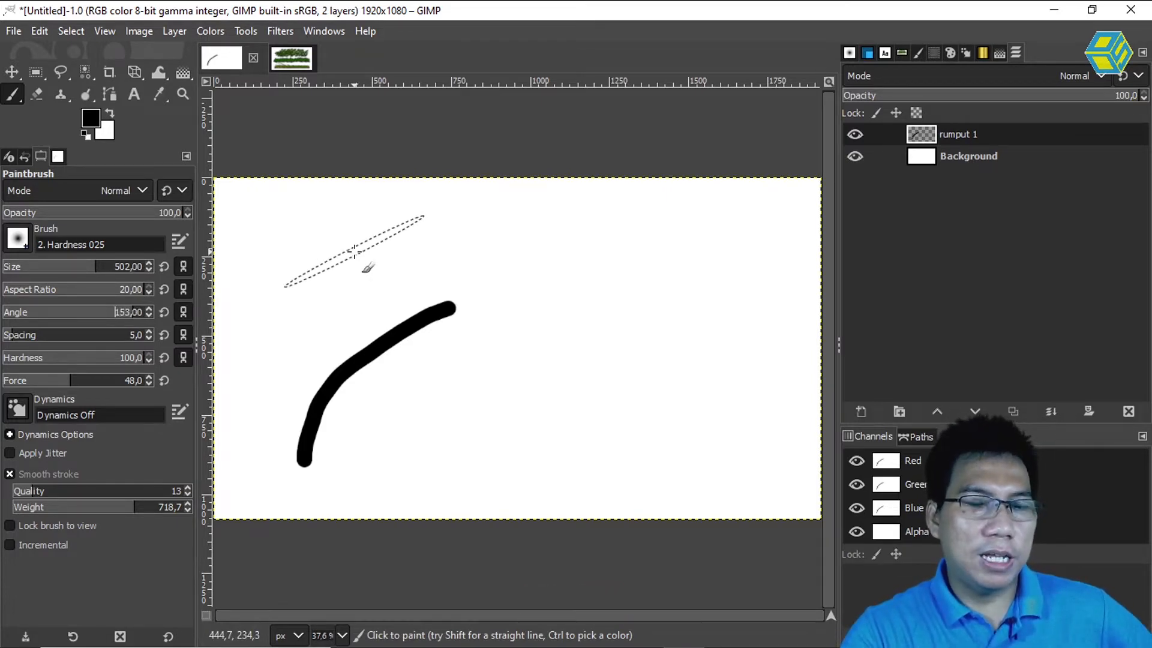
pyautogui.press('Down')
pyautogui.press('Down')
pyautogui.press('Down')
pyautogui.press('Down')
pyautogui.press('Down')
pyautogui.press('Down')
pyautogui.press('Down')
pyautogui.press('Down')
pyautogui.press('Down')
pyautogui.press('Down')
pyautogui.press('Down')
pyautogui.press('Down')
pyautogui.press('Down')
pyautogui.press('Down')
pyautogui.press('Down')
pyautogui.press('Down')
pyautogui.press('Down')
pyautogui.press('Down')
pyautogui.press('Down')
pyautogui.press('Down')
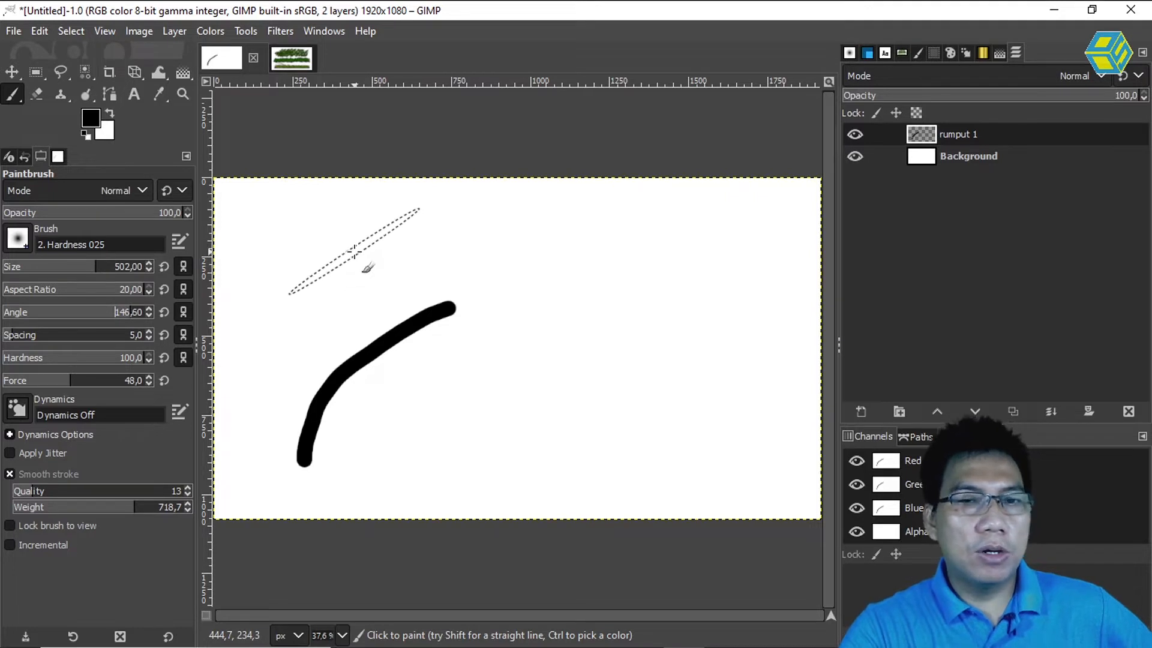
pyautogui.press('Down')
pyautogui.press('Down')
pyautogui.press('Down')
pyautogui.press('Down')
pyautogui.press('Down')
pyautogui.press('Down')
pyautogui.press('Down')
pyautogui.press('Down')
pyautogui.press('Down')
pyautogui.press('Down')
pyautogui.press('Down')
pyautogui.press('Down')
pyautogui.press('Down')
pyautogui.press('Down')
pyautogui.press('Down')
pyautogui.press('Down')
pyautogui.press('Down')
pyautogui.press('Down')
pyautogui.press('Down')
pyautogui.press('Down')
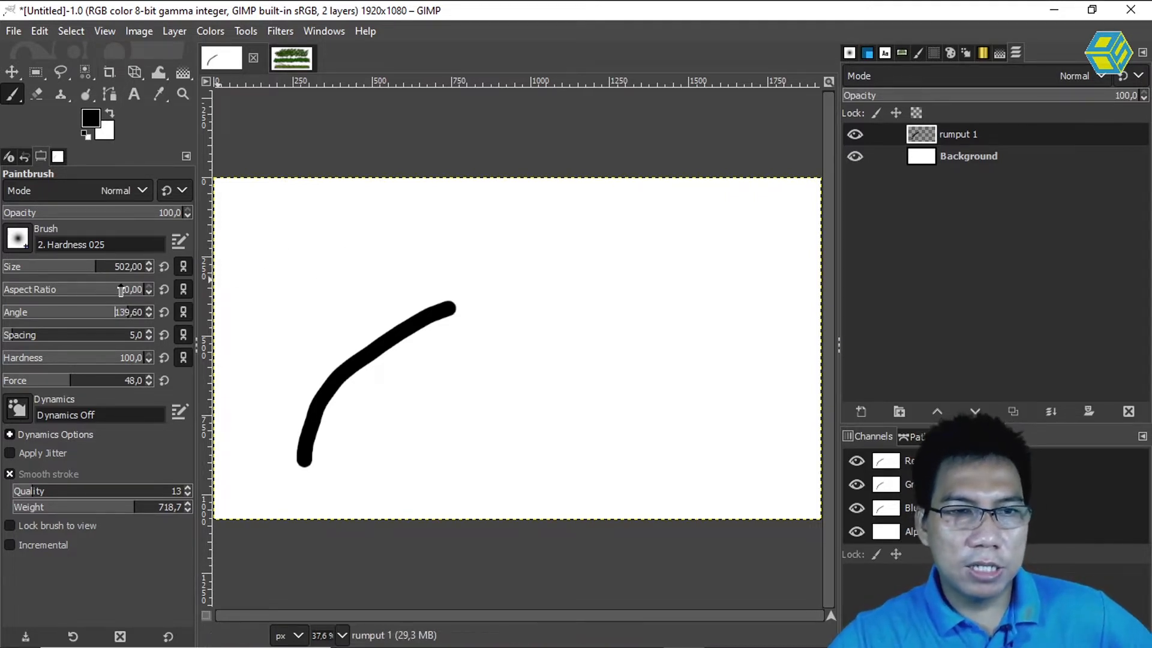
# Step: Set the brush's aspect ratio to -20 and its angle to 90
pyautogui.write('-')
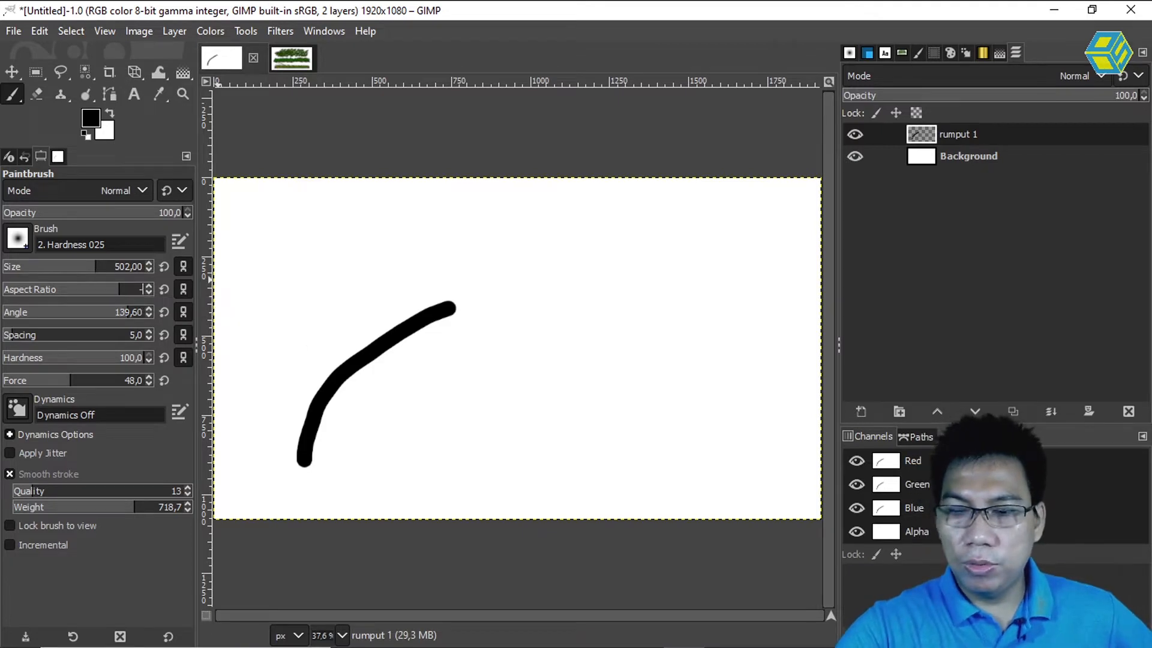
pyautogui.write('20')
pyautogui.press('Return')
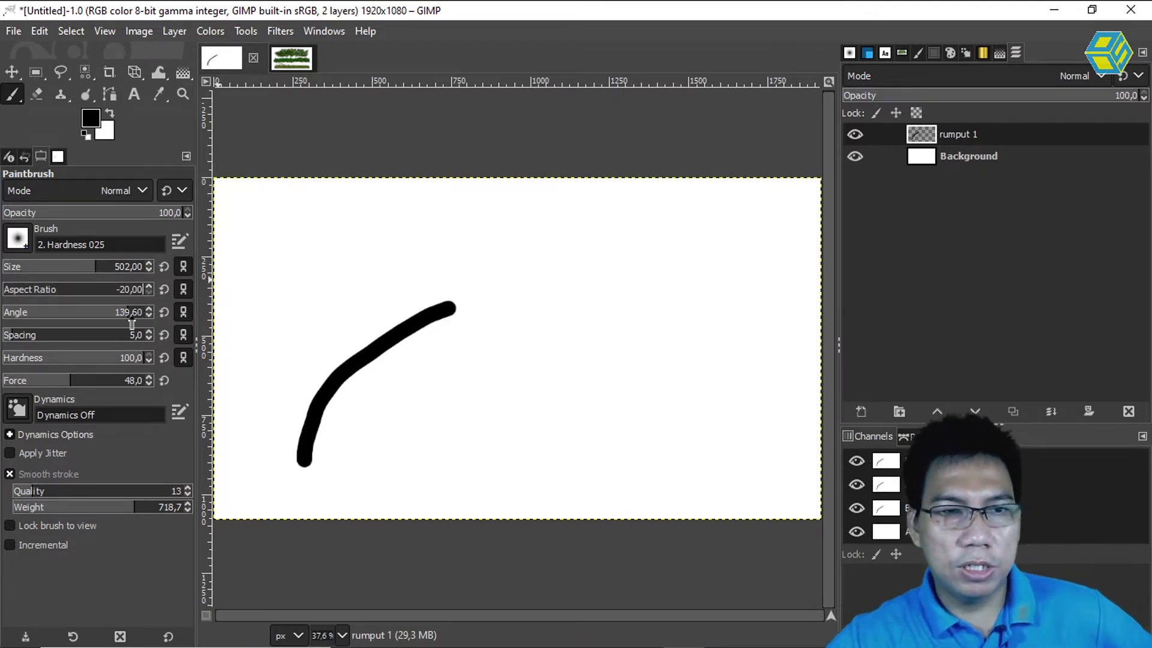
pyautogui.scroll(15, 134, 312)
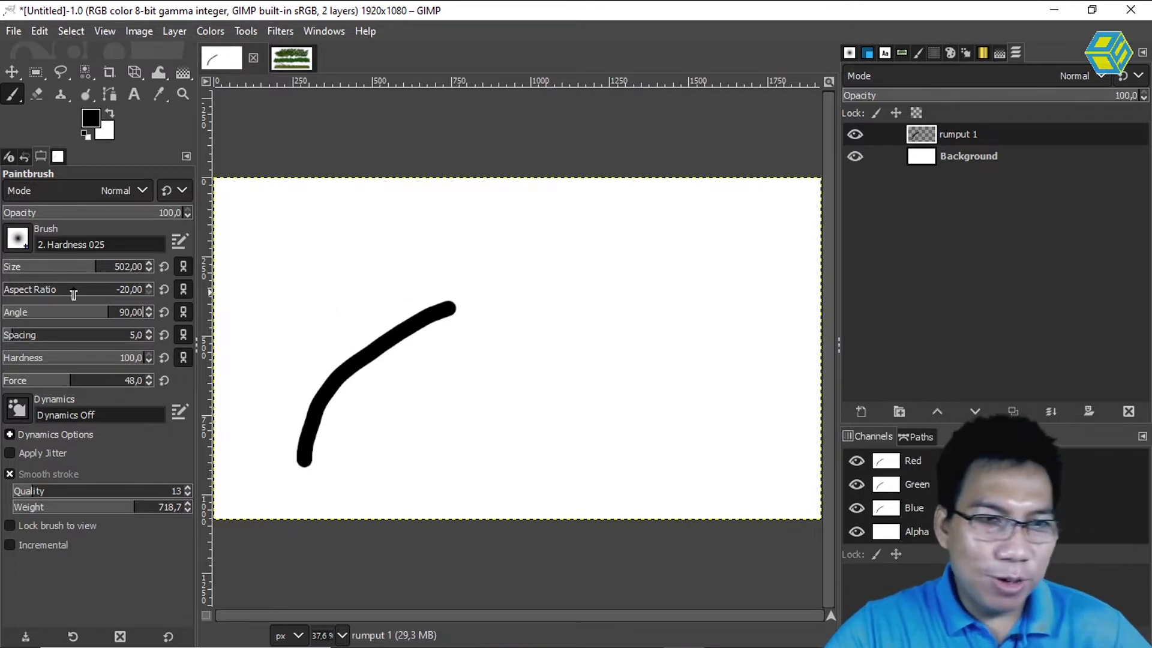
# Step: Set the brush's aspect ratio to 20 and its angle to -180
pyautogui.moveTo(72, 291); pyautogui.dragTo(143, 291)
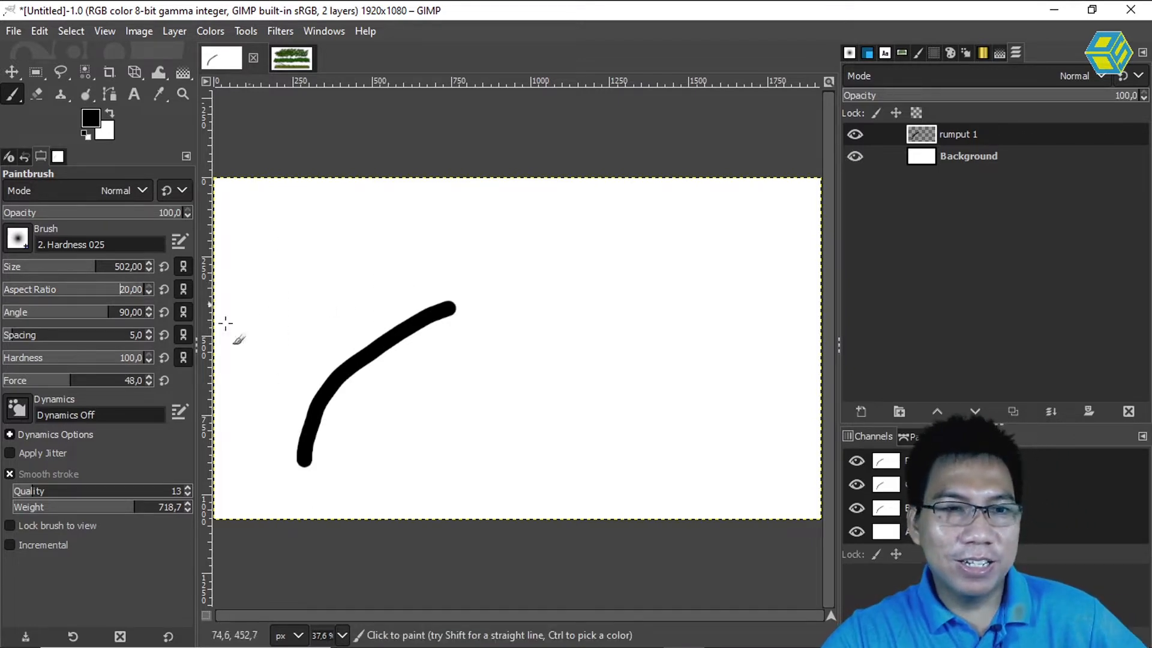
pyautogui.moveTo(107, 315); pyautogui.dragTo(2, 313)
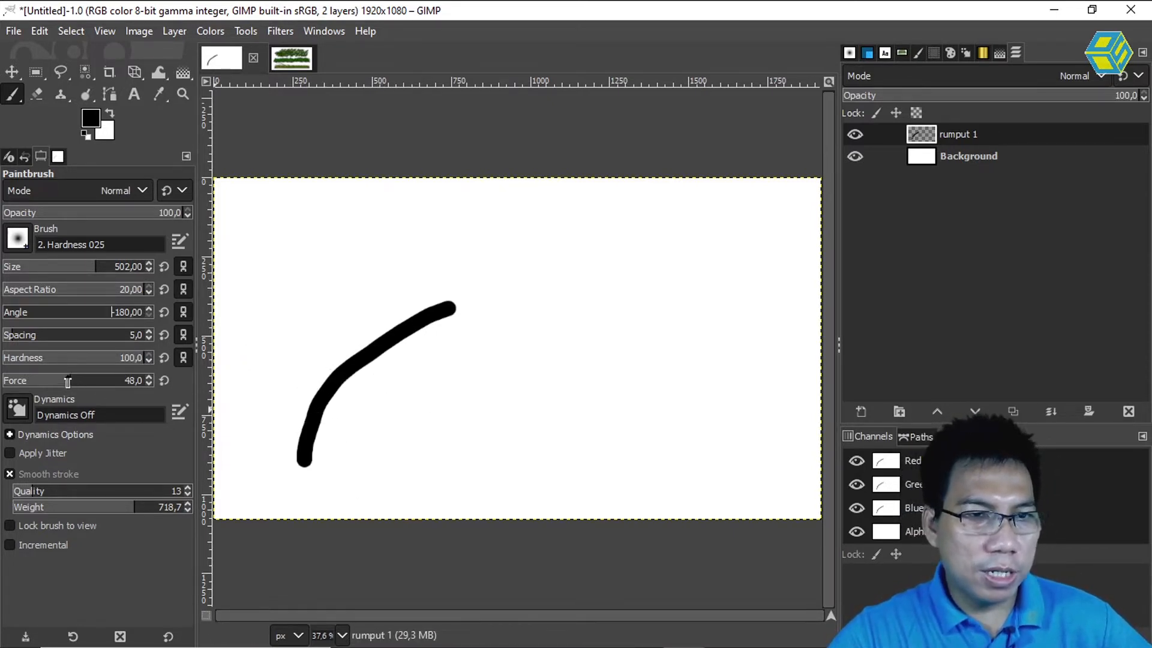
# Step: Paint broad diagonal test strokes on the rumput 1 layer before and after raising the brush force to 100
pyautogui.moveTo(399, 433)
pyautogui.mouseDown()
pyautogui.moveTo(541, 316)
pyautogui.moveTo(590, 293)
pyautogui.mouseUp()
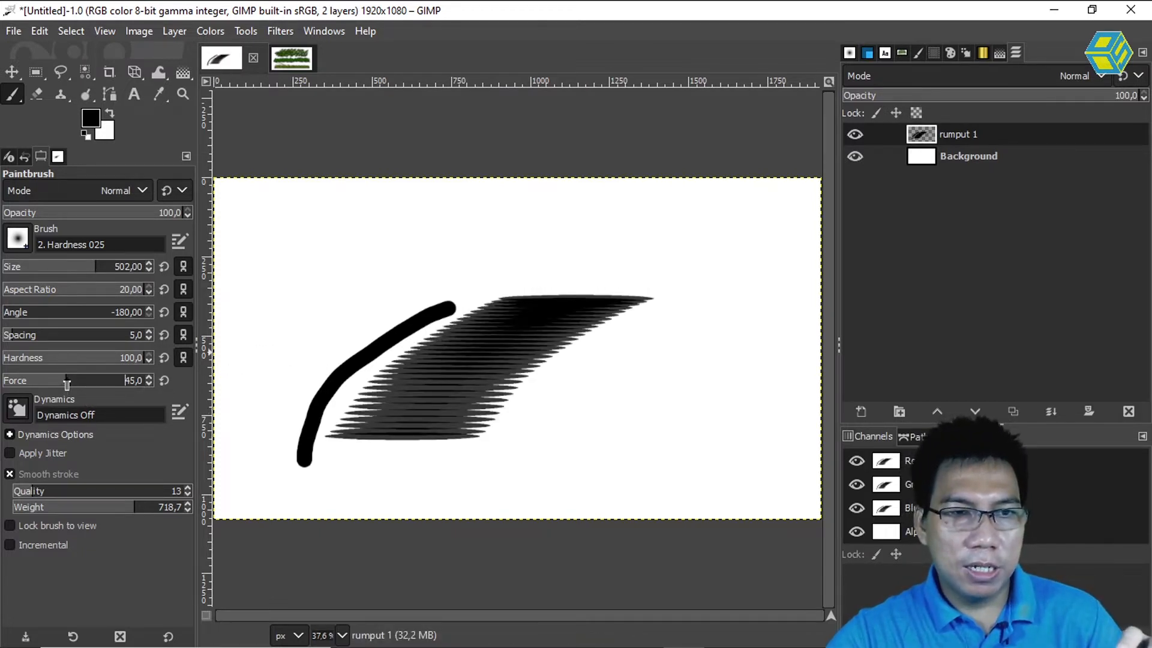
pyautogui.moveTo(67, 384); pyautogui.dragTo(234, 367)
pyautogui.moveTo(543, 445)
pyautogui.mouseDown()
pyautogui.moveTo(660, 353)
pyautogui.moveTo(642, 354)
pyautogui.mouseUp()
pyautogui.moveTo(597, 437)
pyautogui.mouseDown()
pyautogui.moveTo(644, 363)
pyautogui.moveTo(635, 390)
pyautogui.moveTo(718, 317)
pyautogui.moveTo(650, 282)
pyautogui.moveTo(701, 249)
pyautogui.mouseUp()
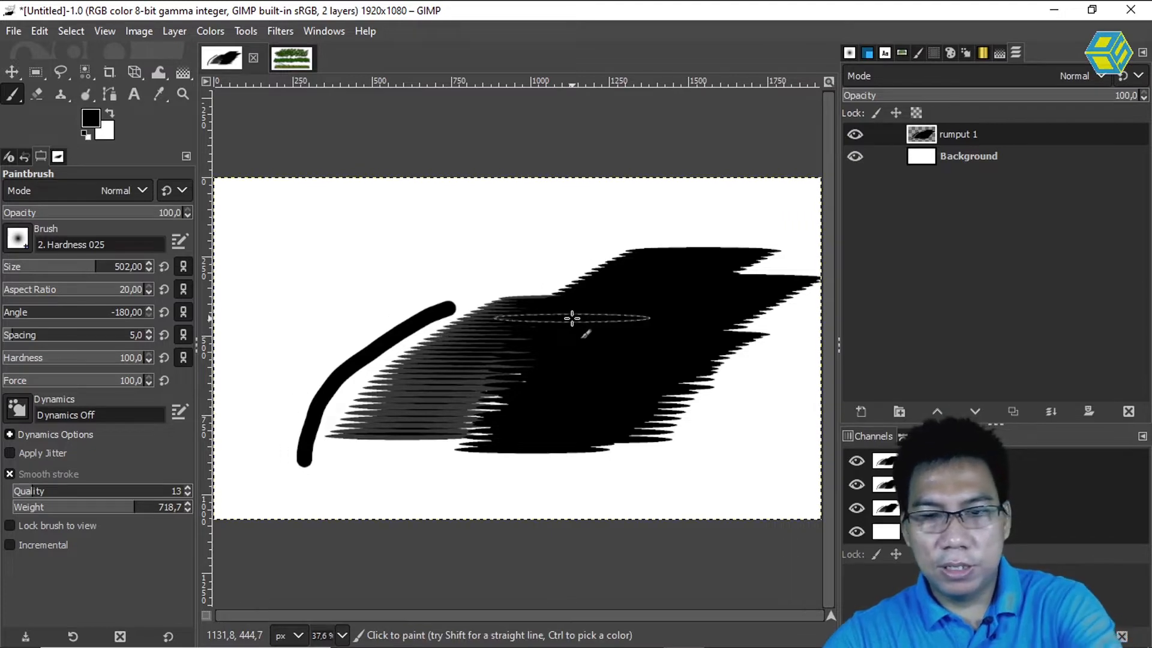
# Step: Clear everything painted on the rumput 1 layer, and paint and undo one wide curved stroke
pyautogui.press('Delete')
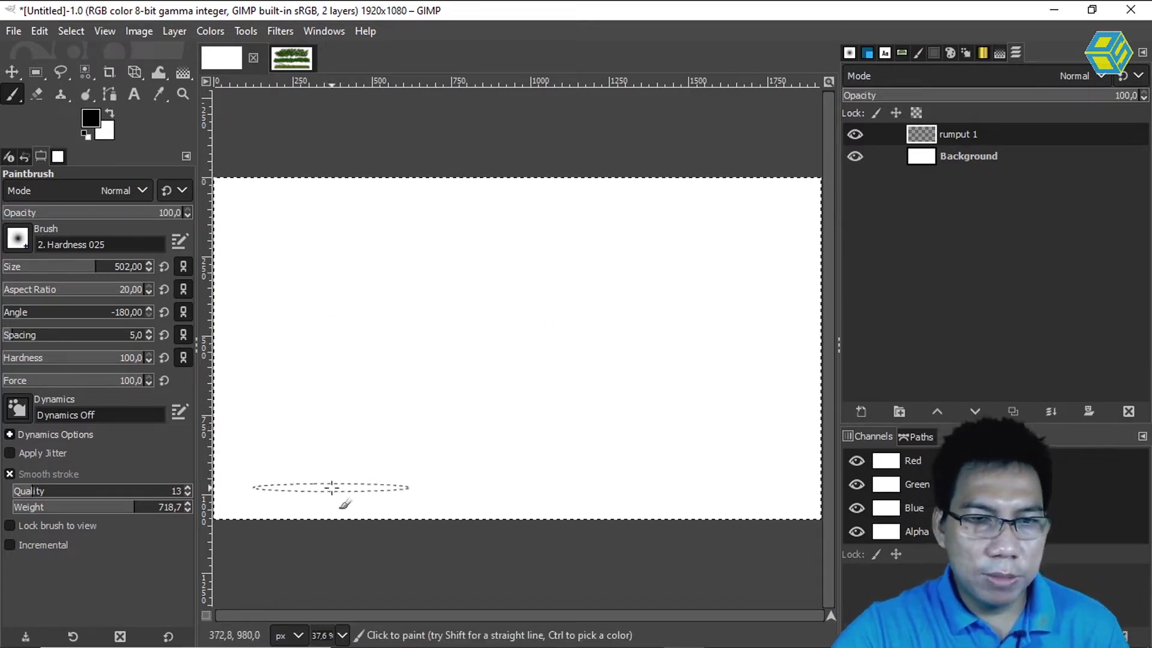
pyautogui.moveTo(331, 484); pyautogui.dragTo(540, 274)
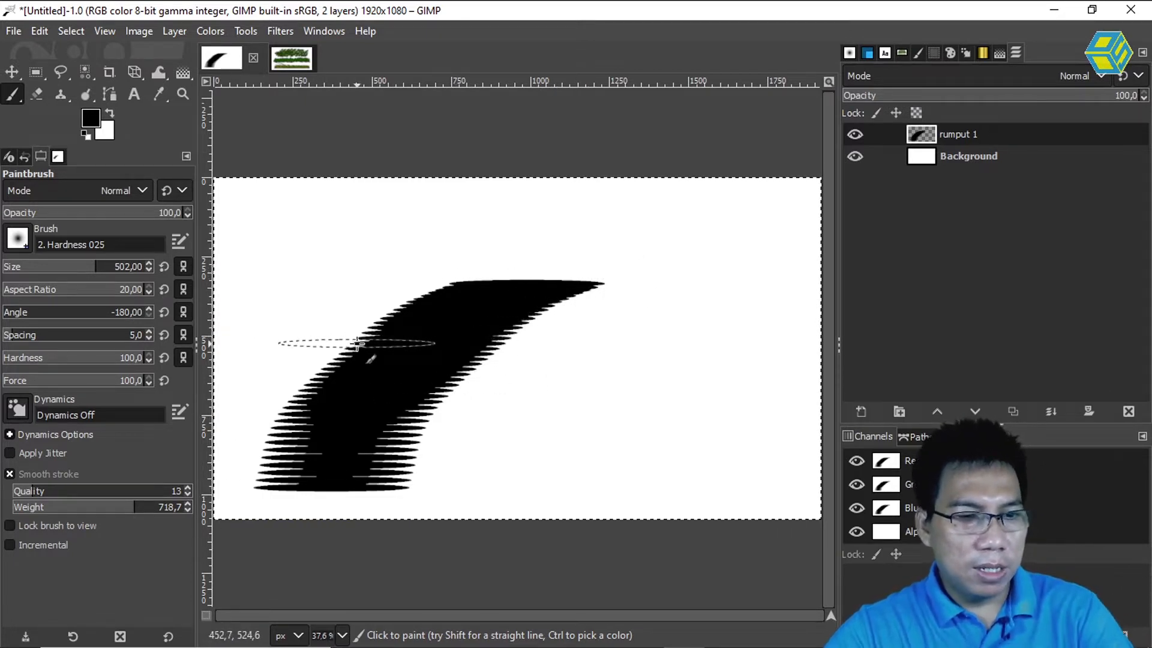
pyautogui.hotkey('ctrl', 'z')
# Step: Set the brush size to 24 and paint five thin blades curving up to the right across the lower canvas
pyautogui.moveTo(88, 267); pyautogui.dragTo(15, 265)
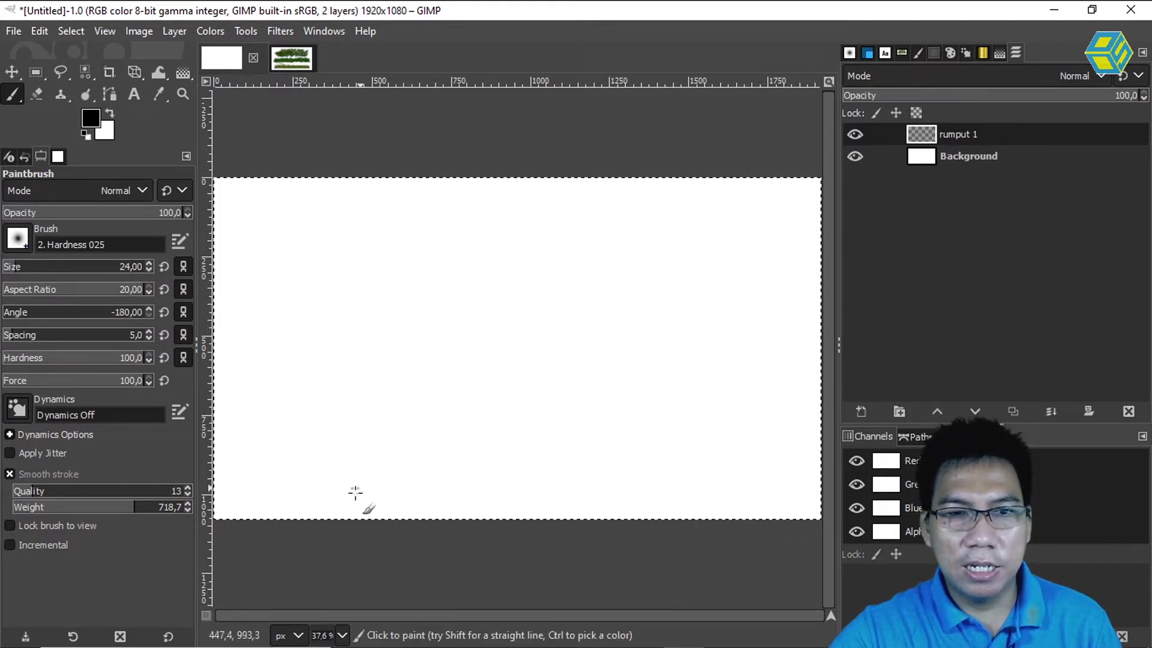
pyautogui.moveTo(352, 492)
pyautogui.mouseDown()
pyautogui.moveTo(399, 397)
pyautogui.moveTo(473, 324)
pyautogui.mouseUp()
pyautogui.moveTo(383, 487)
pyautogui.mouseDown()
pyautogui.moveTo(466, 401)
pyautogui.moveTo(543, 361)
pyautogui.mouseUp()
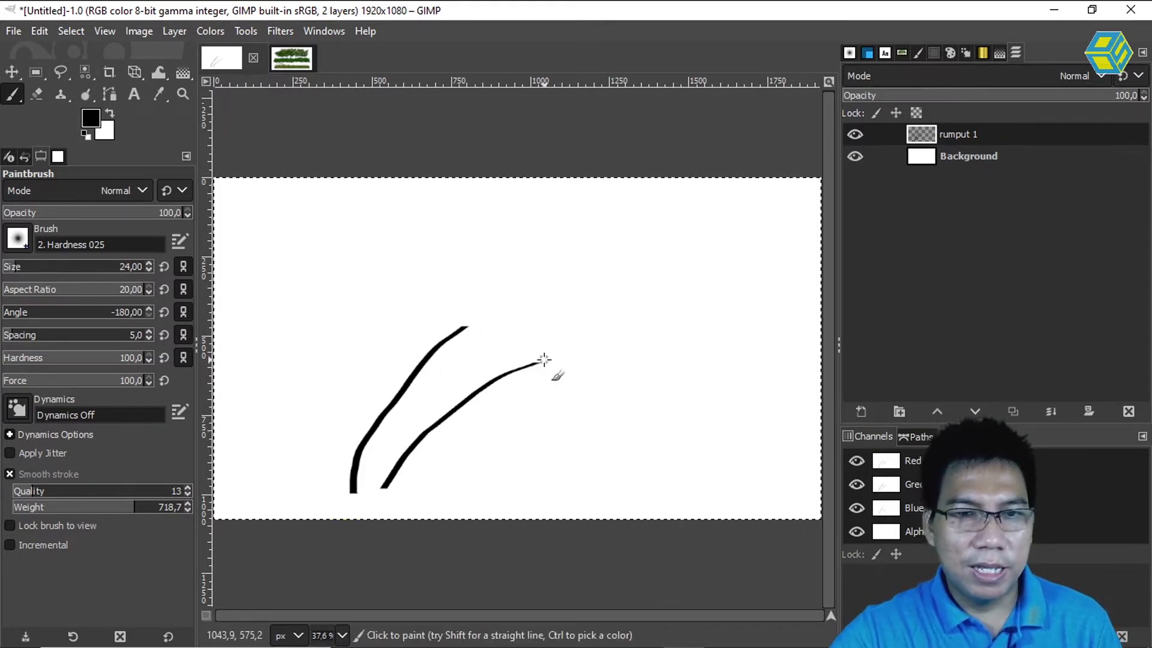
pyautogui.moveTo(511, 487); pyautogui.dragTo(772, 341)
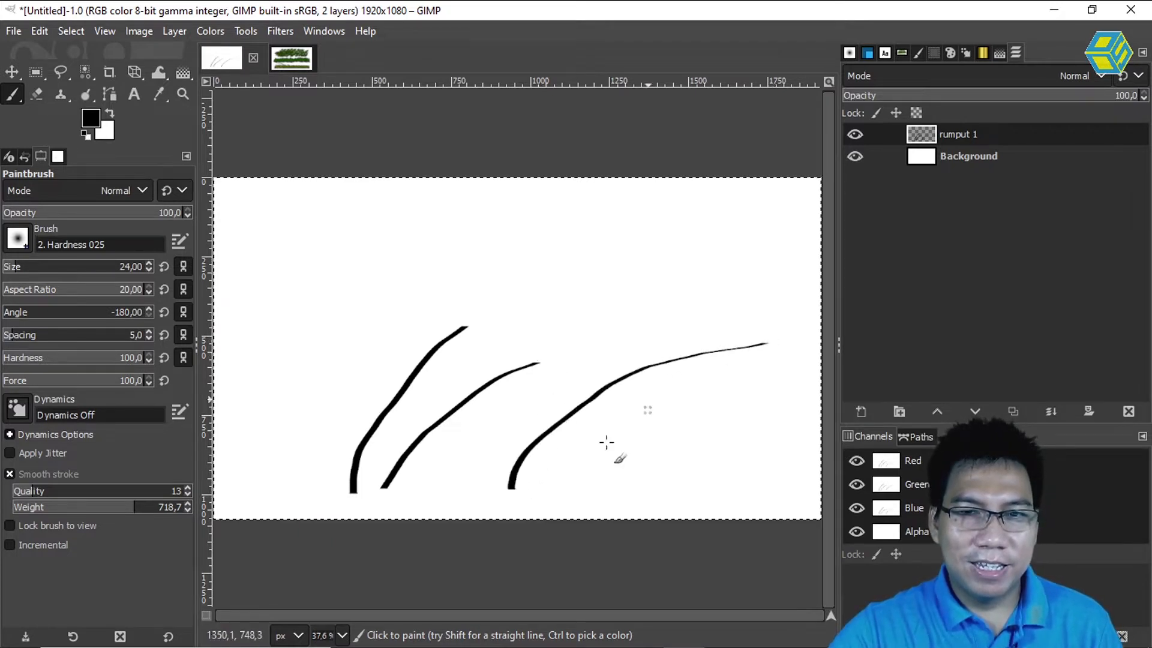
pyautogui.moveTo(485, 452); pyautogui.dragTo(685, 369)
pyautogui.moveTo(447, 459)
pyautogui.mouseDown()
pyautogui.moveTo(593, 372)
pyautogui.moveTo(630, 366)
pyautogui.mouseUp()
# Step: Check the finished grass example image and paint two more long curved blades at the left of the new image's blades
pyautogui.click(294, 62)
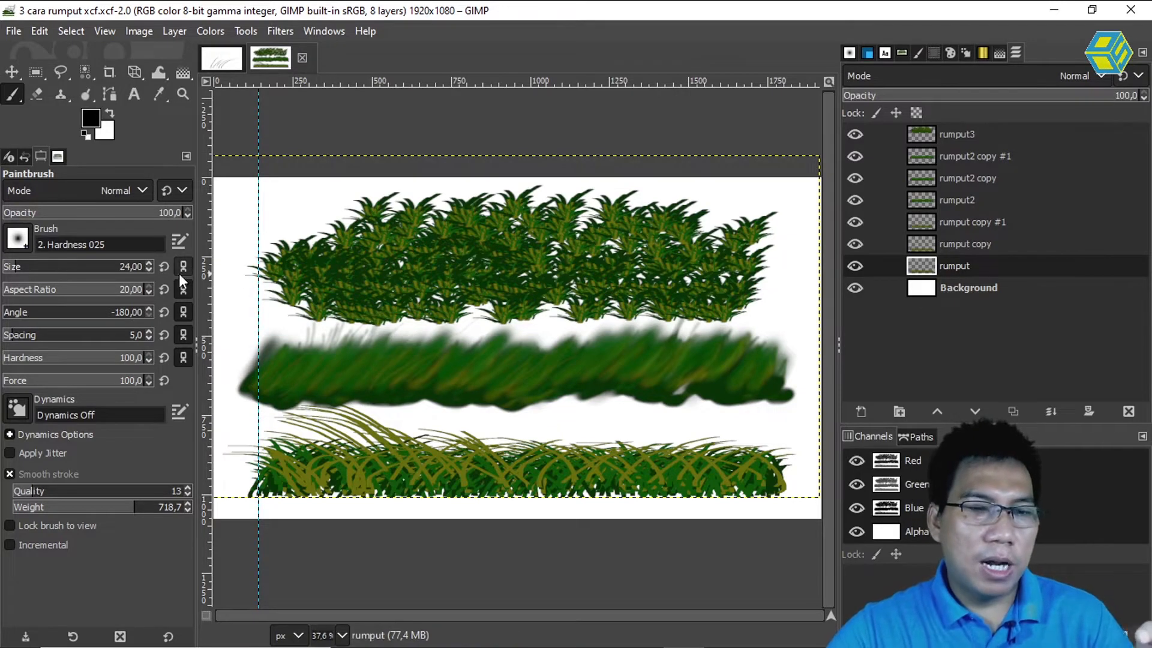
pyautogui.click(220, 59)
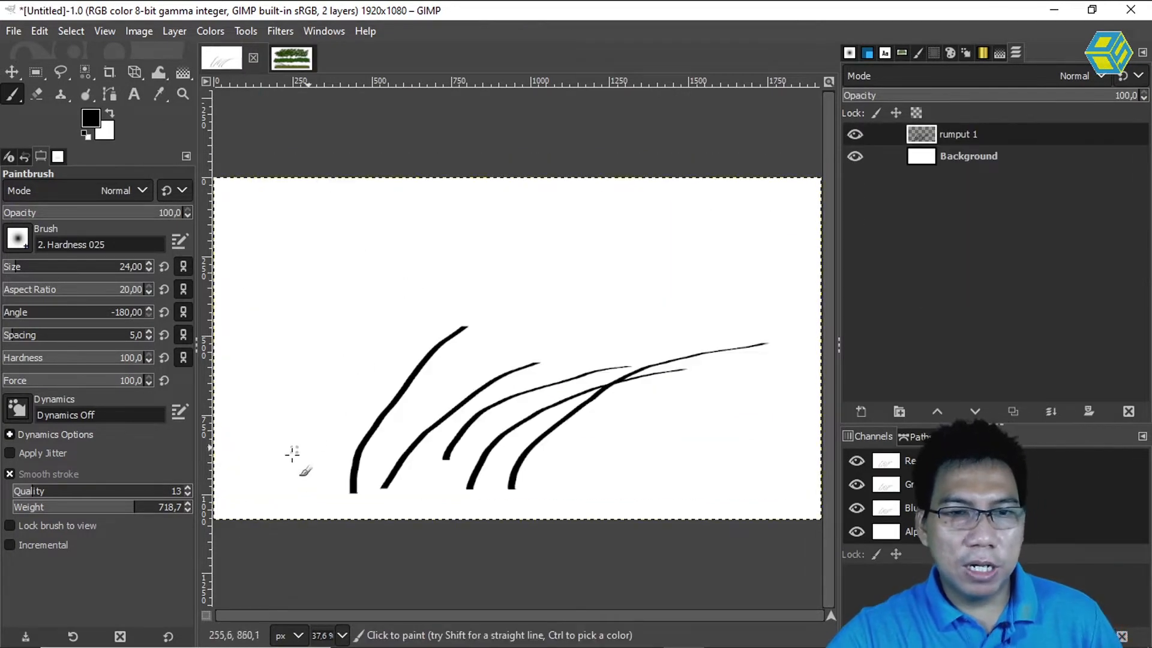
pyautogui.moveTo(288, 472)
pyautogui.mouseDown()
pyautogui.moveTo(388, 366)
pyautogui.moveTo(606, 304)
pyautogui.mouseUp()
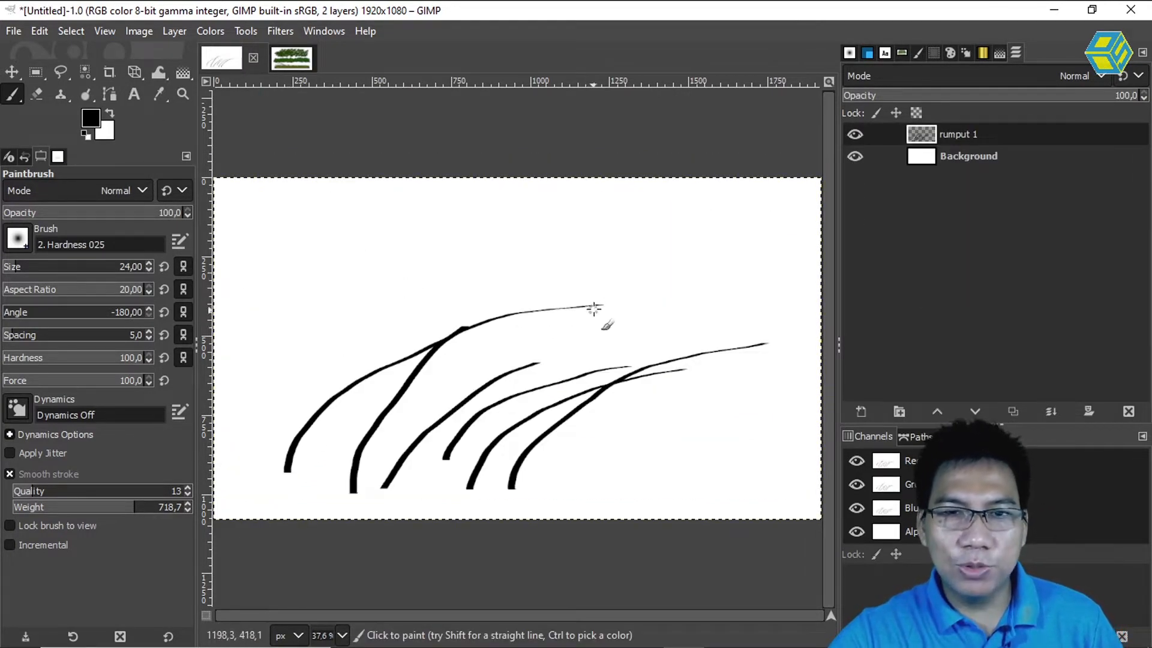
pyautogui.moveTo(270, 456)
pyautogui.mouseDown()
pyautogui.moveTo(337, 346)
pyautogui.moveTo(373, 312)
pyautogui.moveTo(480, 276)
pyautogui.mouseUp()
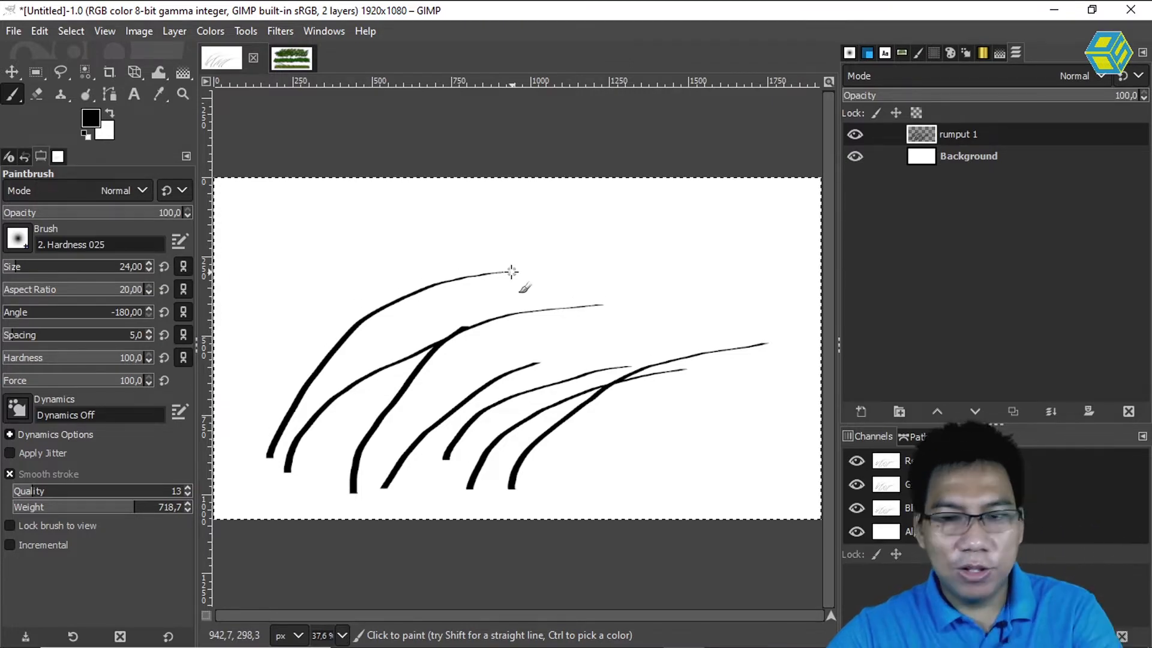
# Step: Clear the layer and paint short curved test blades with the brush size reduced from 67 down to 12
pyautogui.press('Delete')
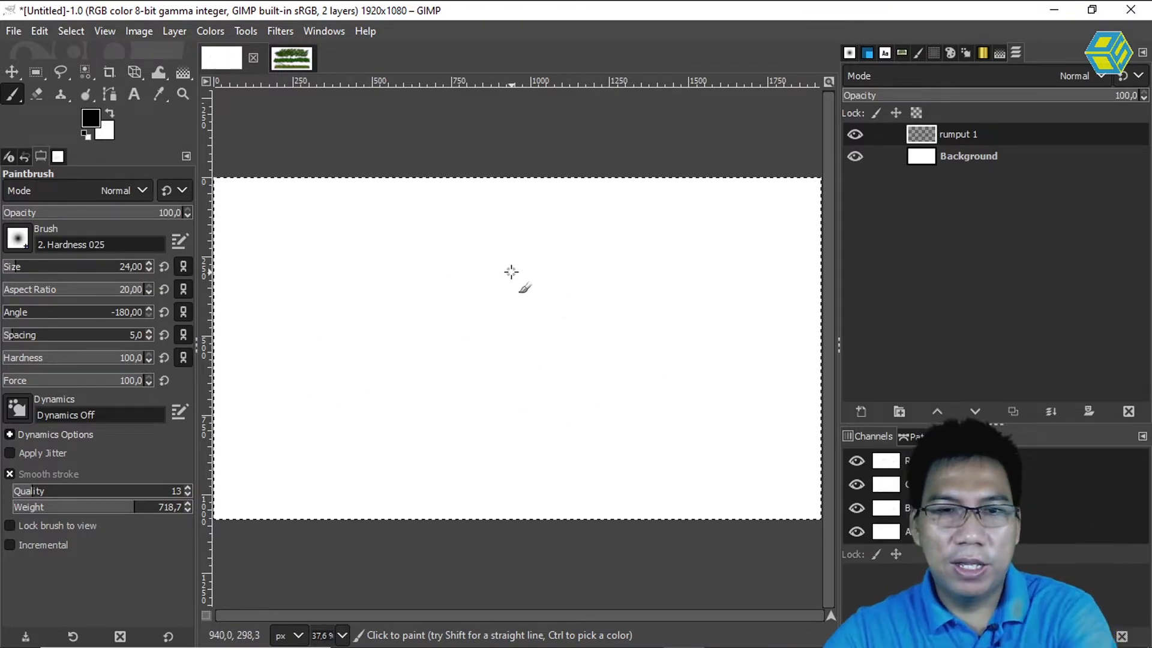
pyautogui.click(28, 268)
pyautogui.moveTo(28, 268); pyautogui.dragTo(29, 268)
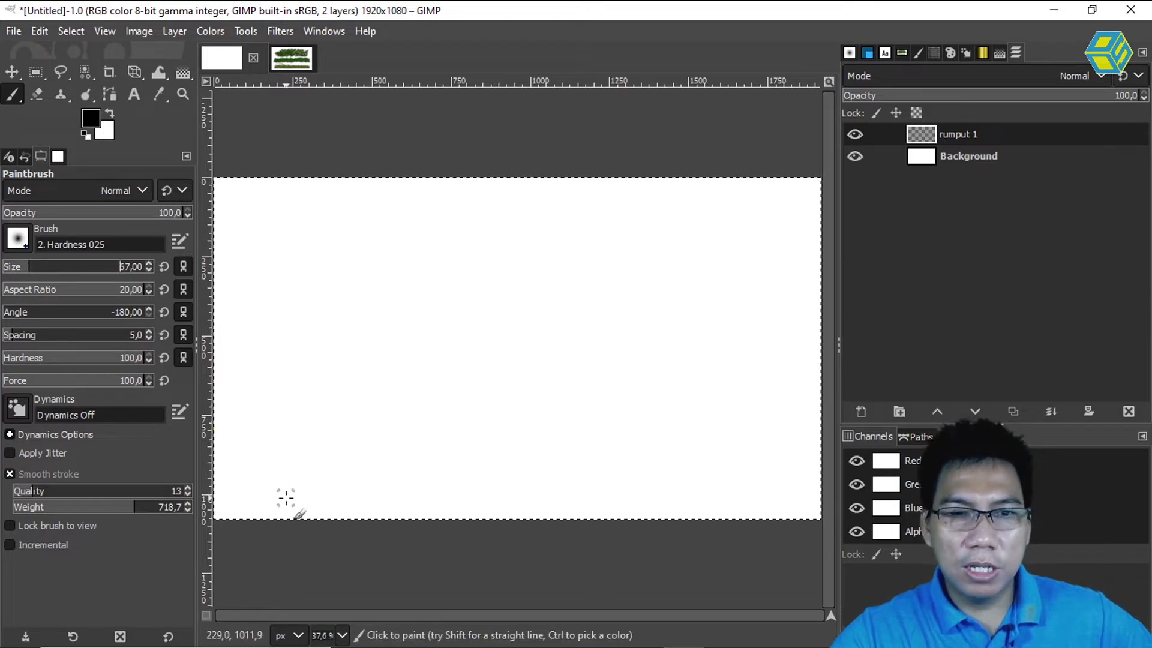
pyautogui.moveTo(281, 497); pyautogui.dragTo(339, 456)
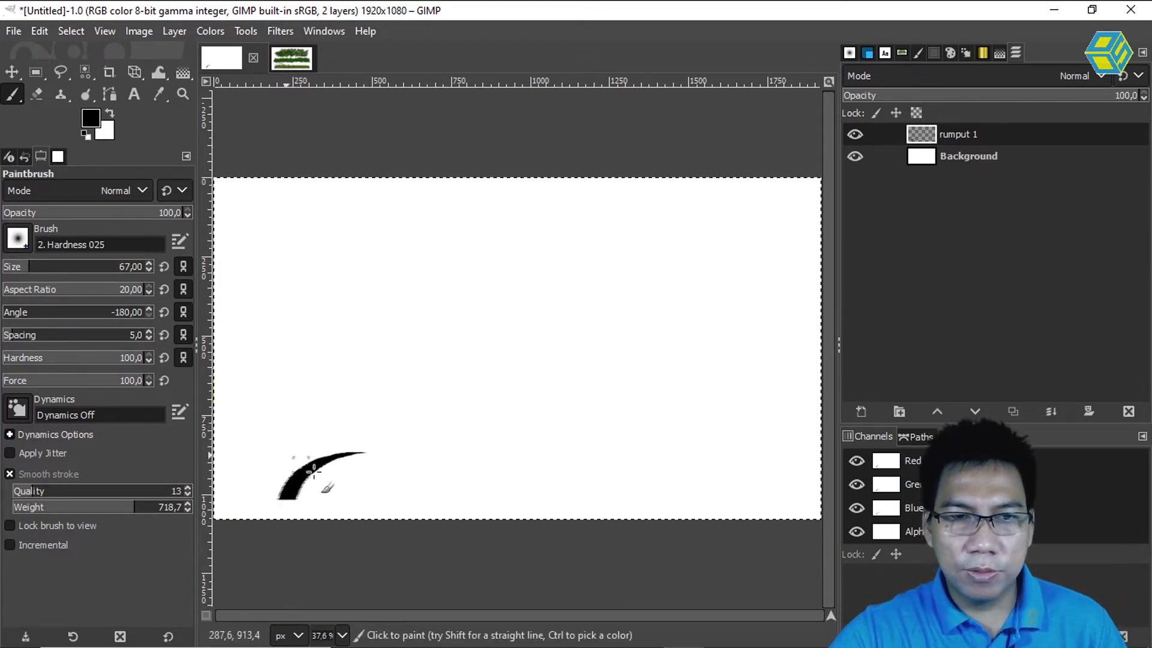
pyautogui.moveTo(29, 268); pyautogui.dragTo(12, 268)
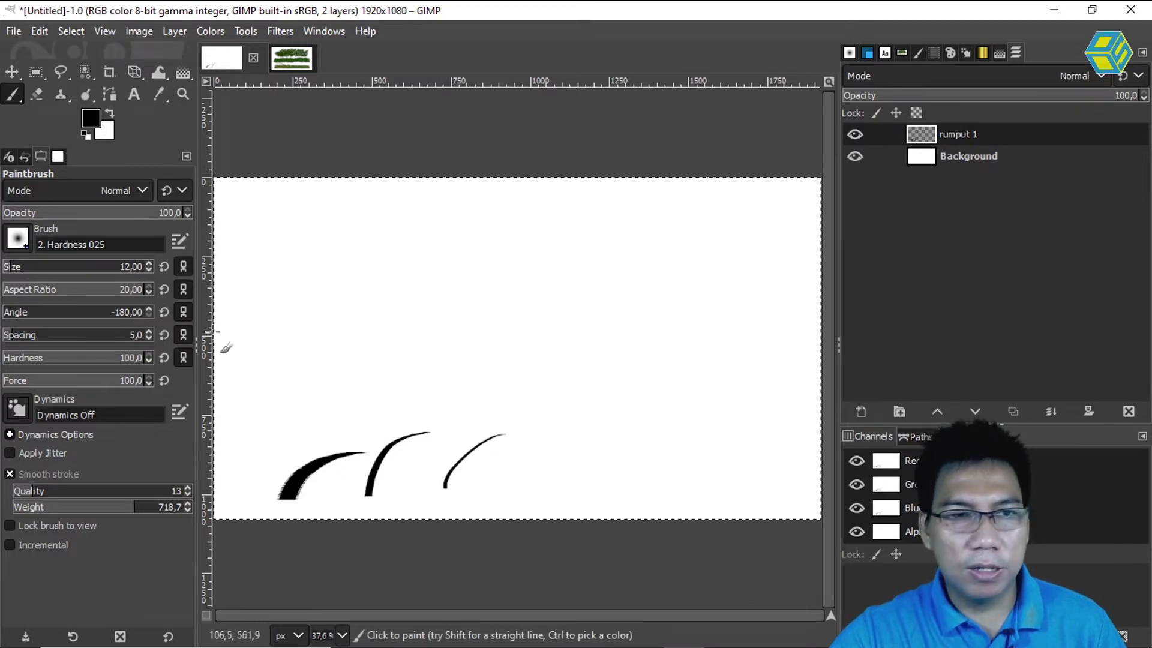
# Step: Set the brush size to 20
pyautogui.click(135, 266)
pyautogui.write('384')
pyautogui.press('Return')
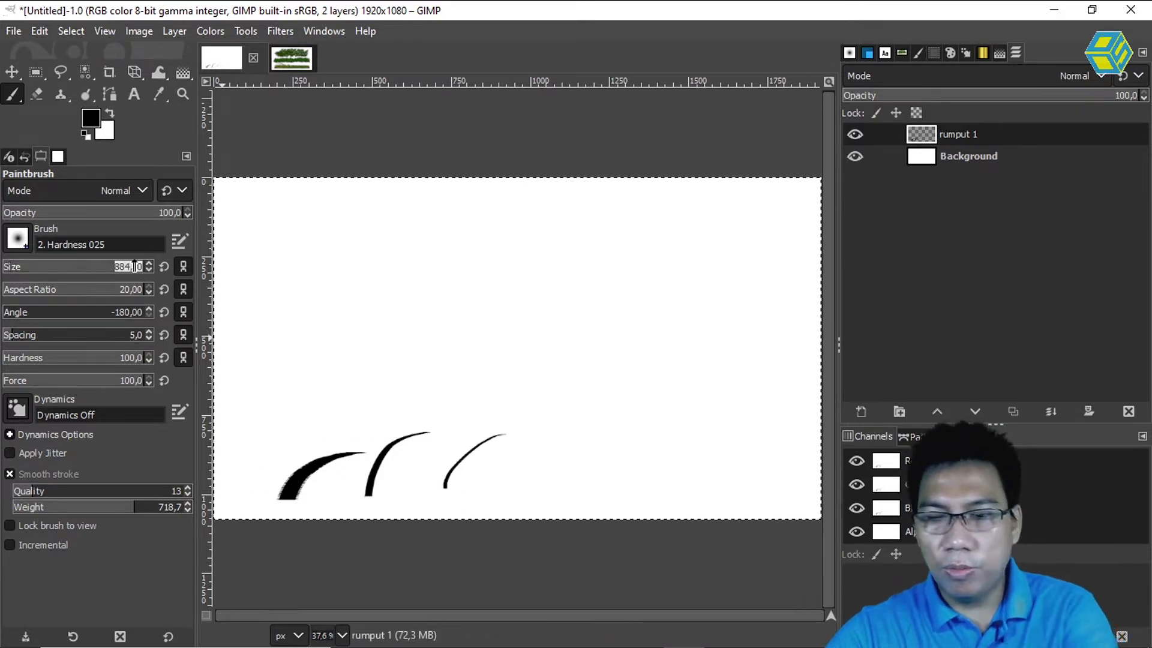
pyautogui.write('20')
pyautogui.press('Return')
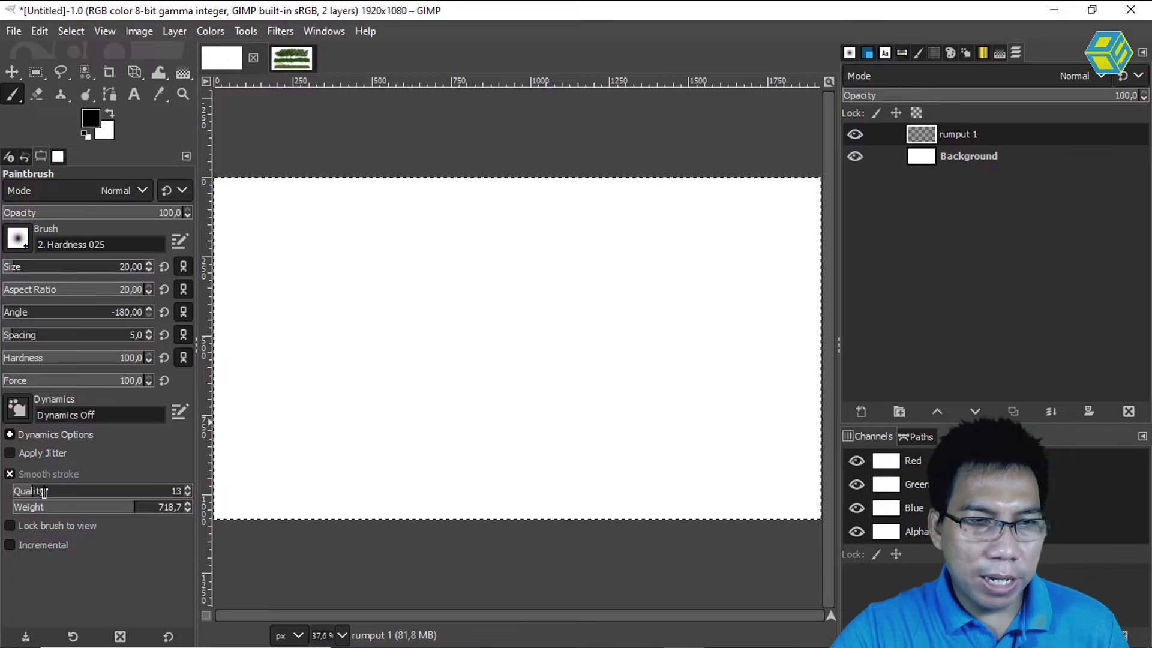
# Step: Set the smooth stroke quality to 10 and its weight to 3
pyautogui.click(178, 492)
pyautogui.write('10')
pyautogui.press('Return')
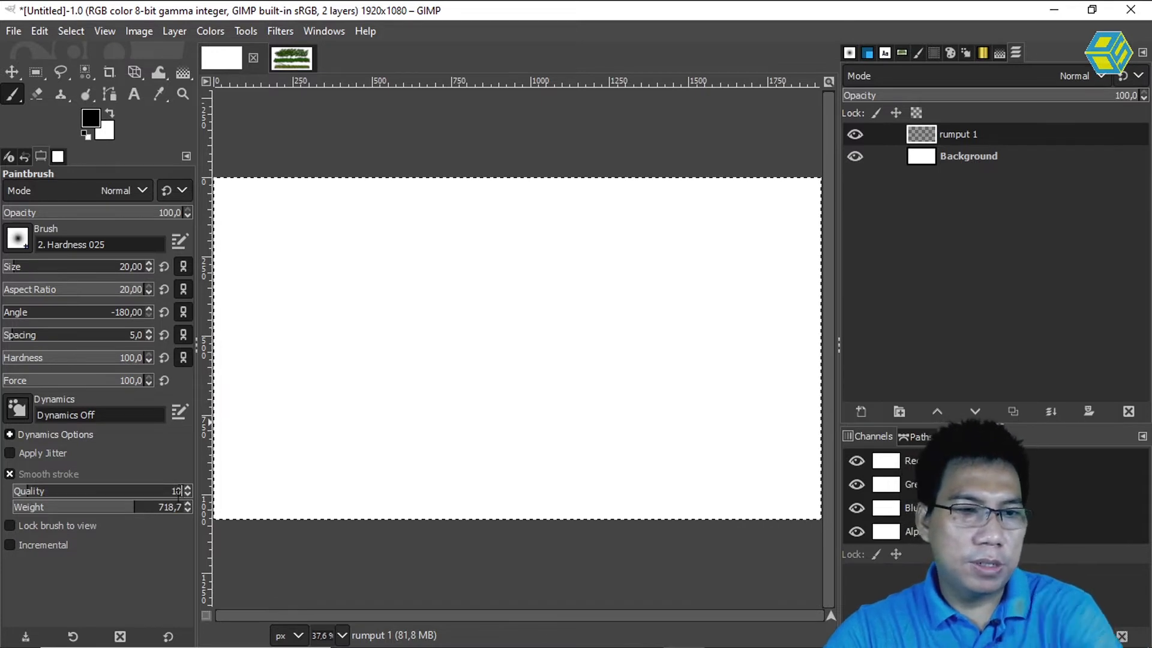
pyautogui.click(135, 507)
pyautogui.write('3')
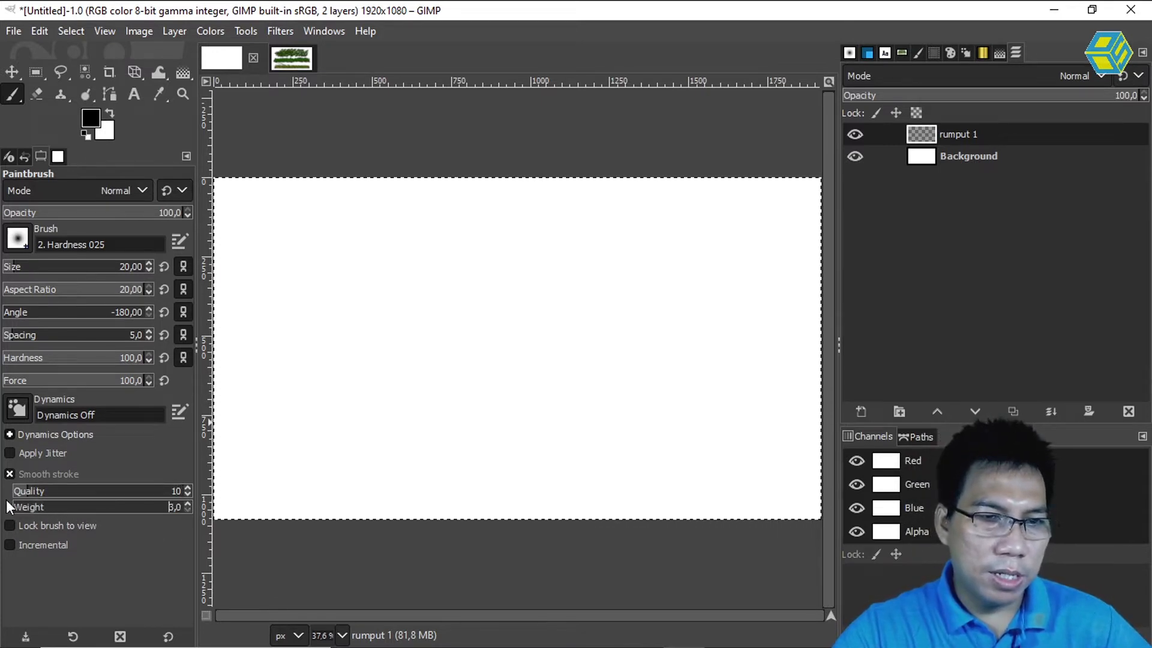
pyautogui.press('Return')
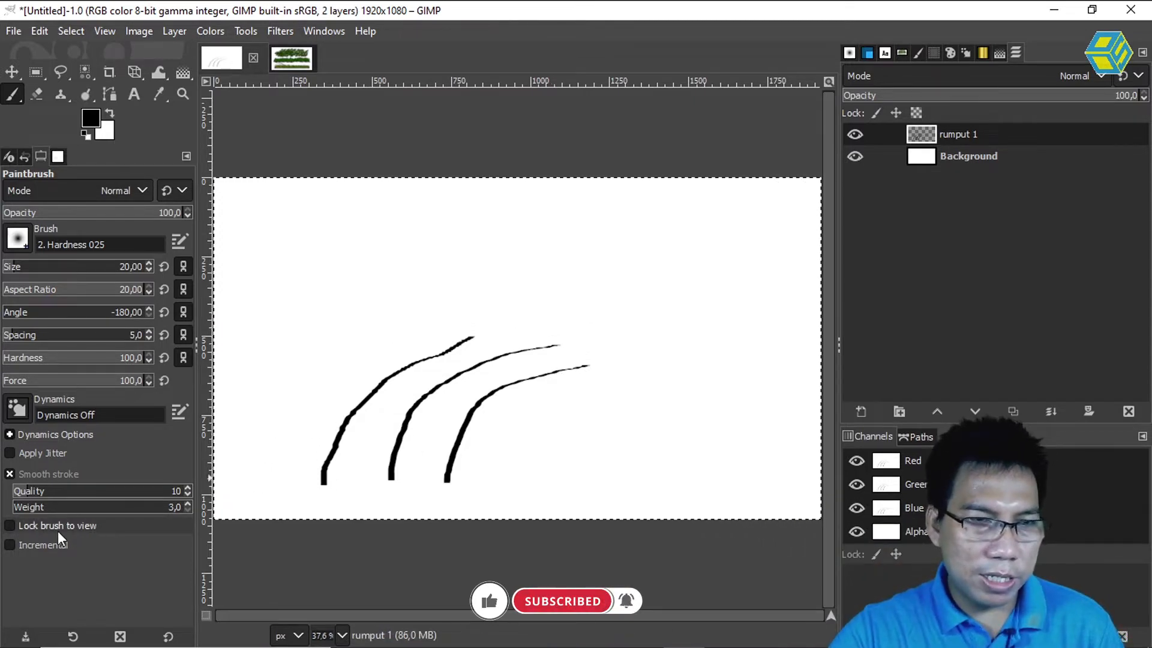
# Step: Raise the smooth stroke weight to 649.6 and then 1000, painting curved grass blades along the lower canvas at each setting
pyautogui.moveTo(31, 508); pyautogui.dragTo(123, 507)
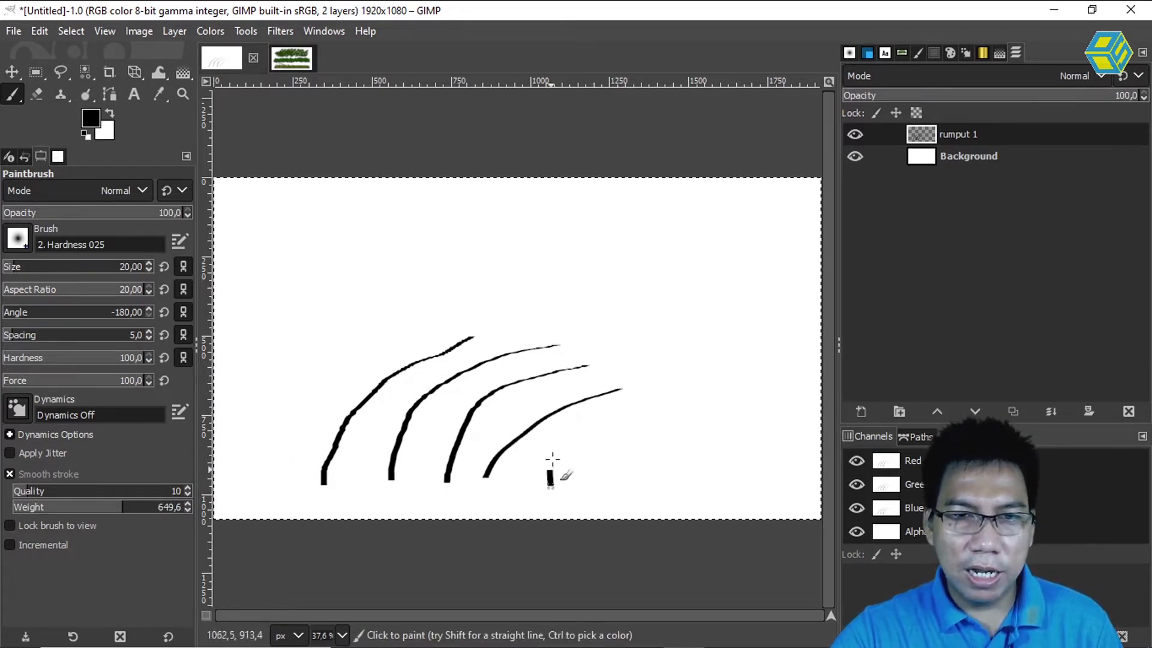
pyautogui.moveTo(127, 507); pyautogui.dragTo(199, 505)
pyautogui.moveTo(270, 468); pyautogui.dragTo(307, 419)
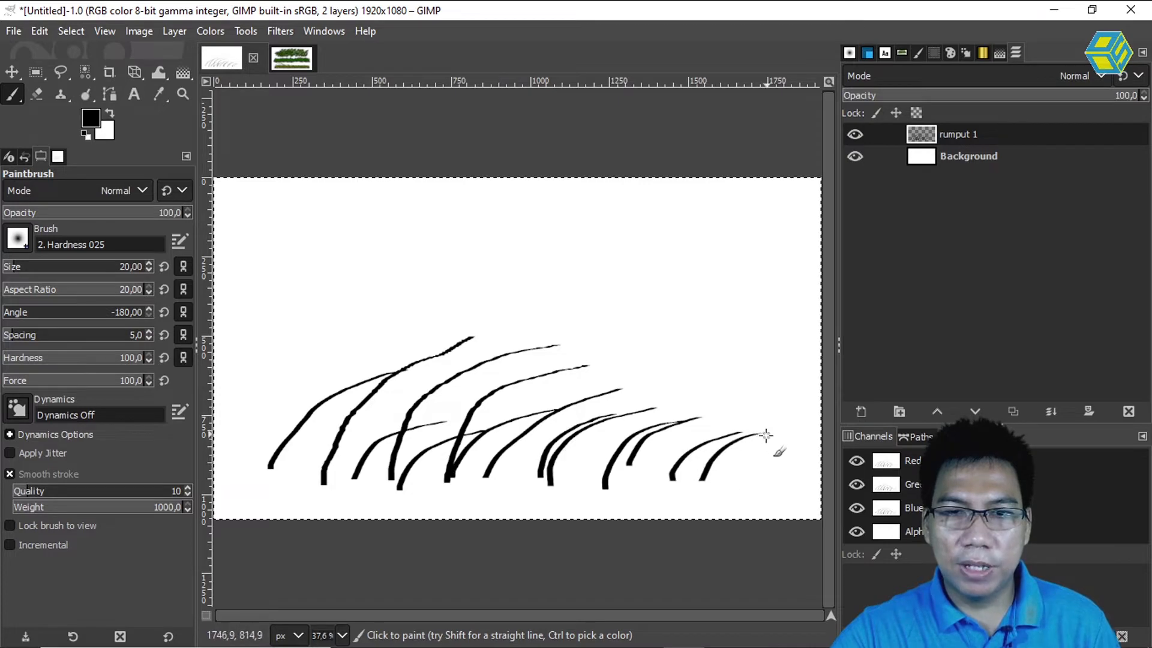
# Step: Raise the smooth stroke quality to 19 and then 20, painting more curved blades on the left side of the grass
pyautogui.moveTo(26, 490); pyautogui.dragTo(71, 491)
pyautogui.moveTo(283, 489); pyautogui.dragTo(373, 423)
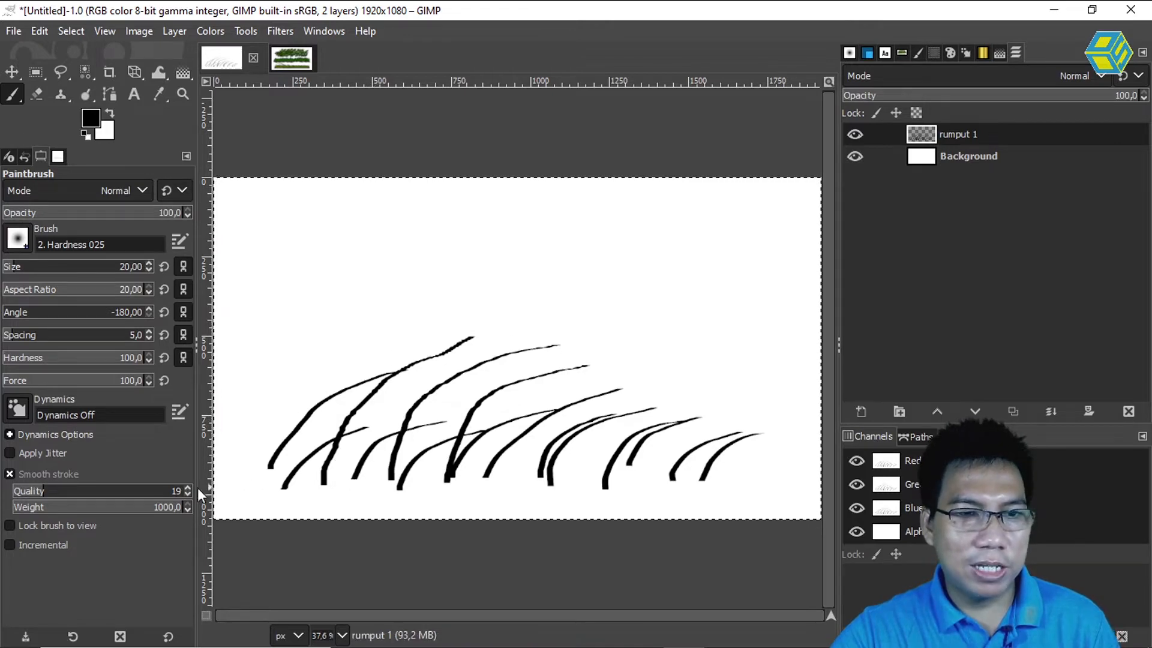
pyautogui.click(177, 490)
pyautogui.write('20')
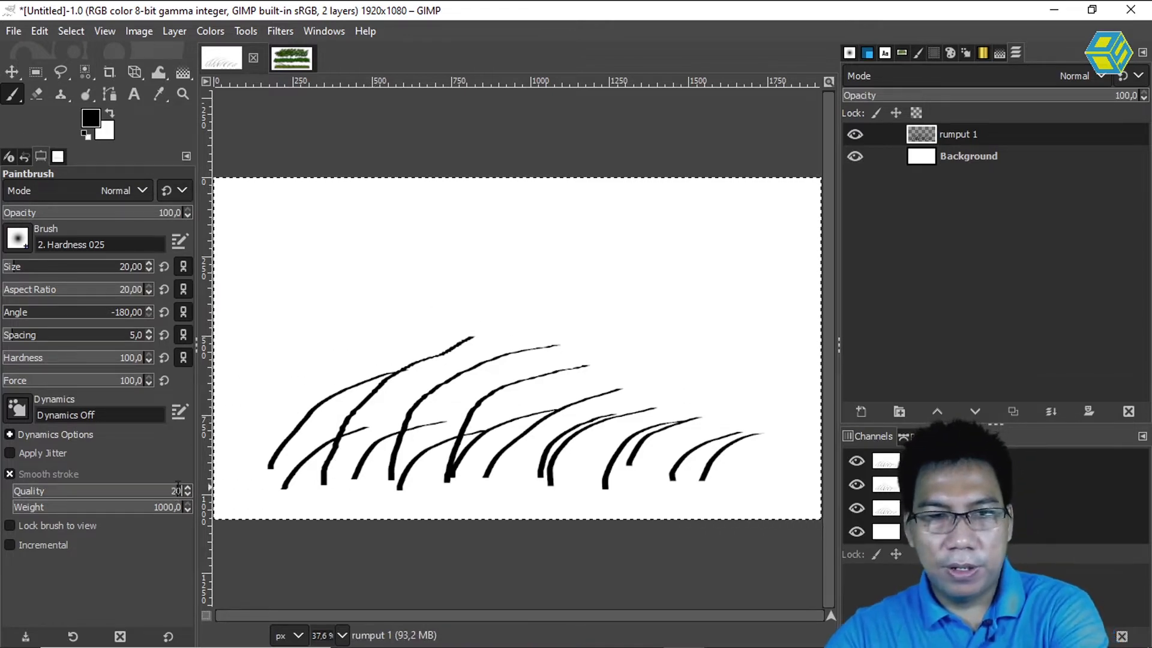
pyautogui.press('Return')
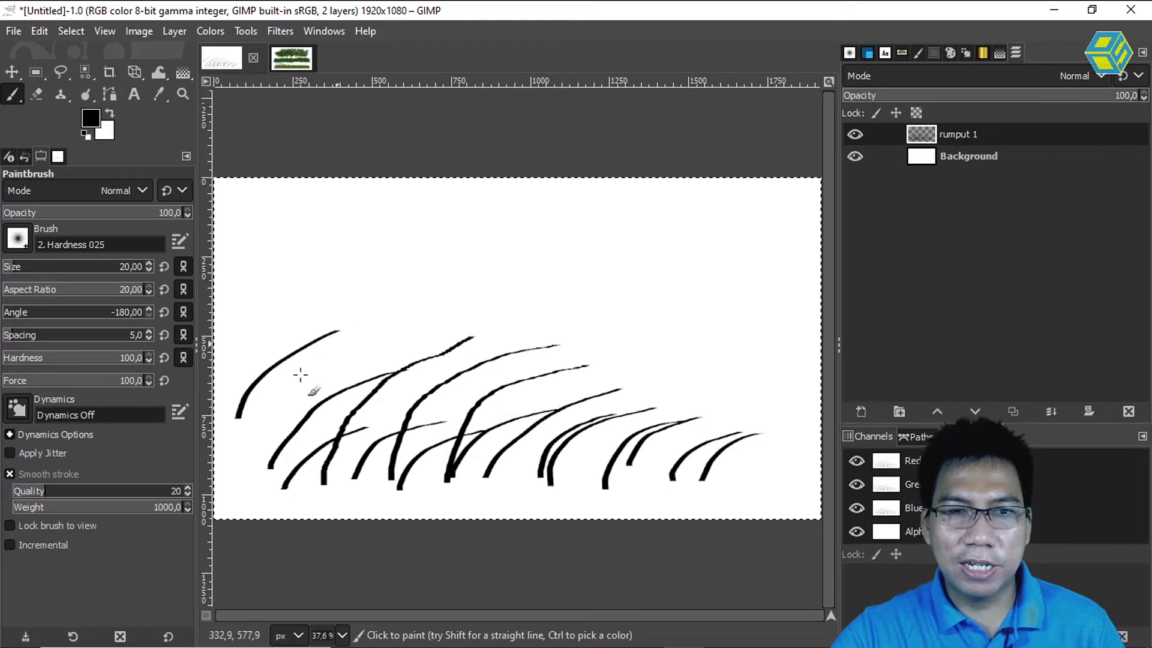
pyautogui.moveTo(253, 456); pyautogui.dragTo(303, 410)
pyautogui.moveTo(258, 489); pyautogui.dragTo(353, 414)
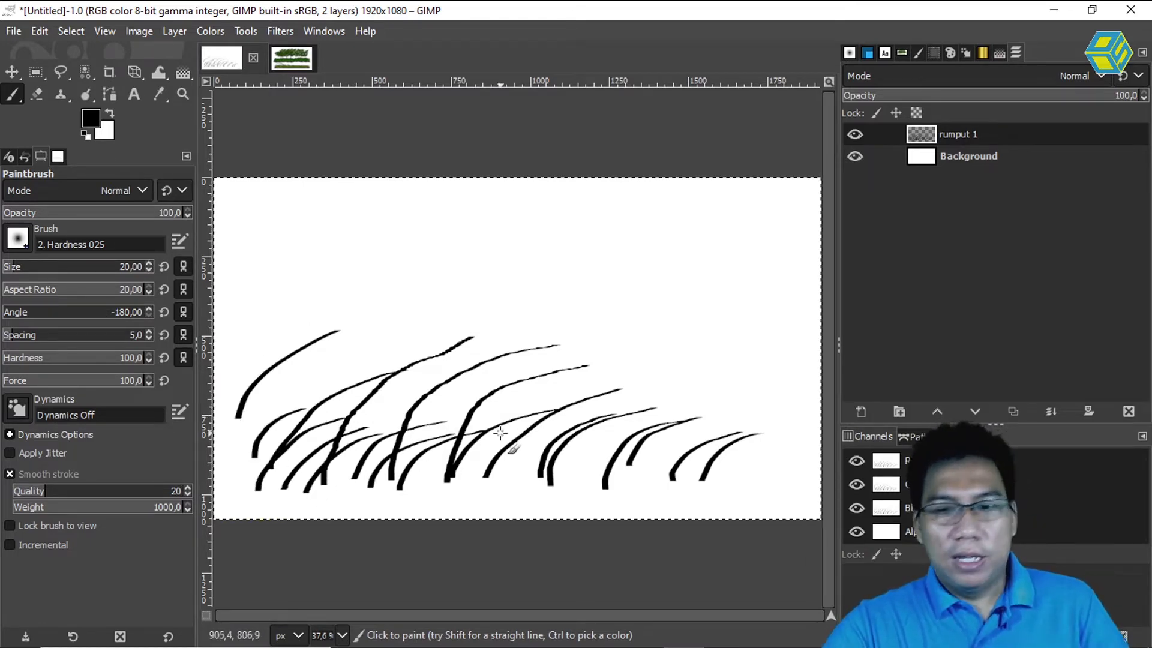
# Step: Clear the test blades from the rumput 1 layer and set the foreground colour to dark green 0e3d05
pyautogui.press('Delete')
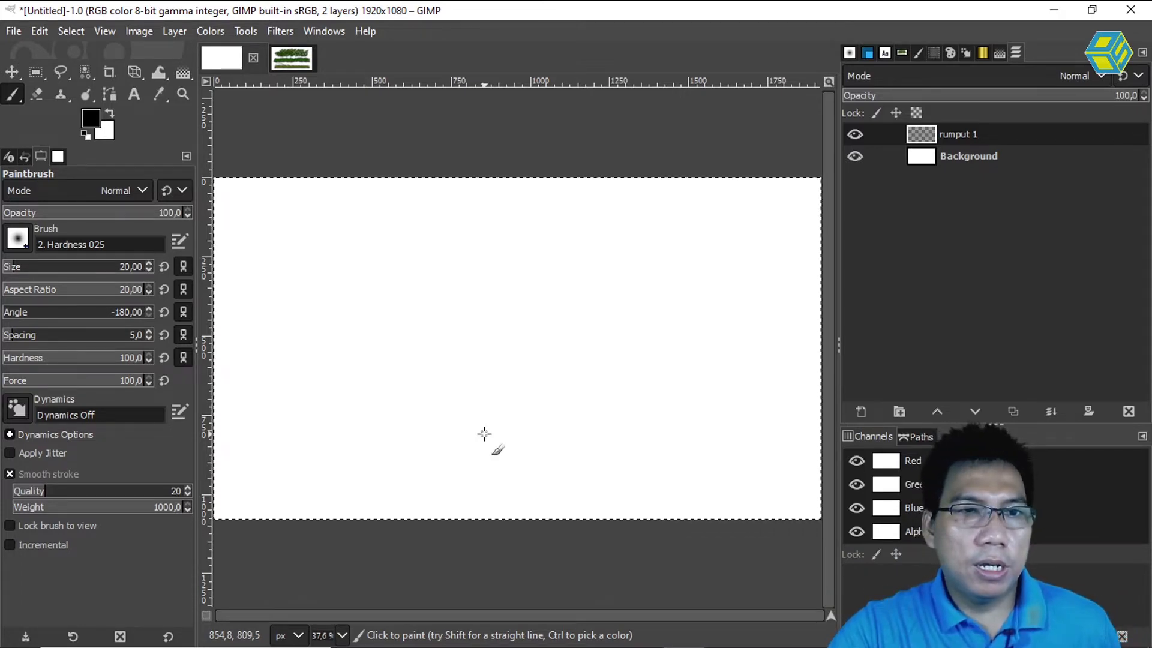
pyautogui.click(93, 121)
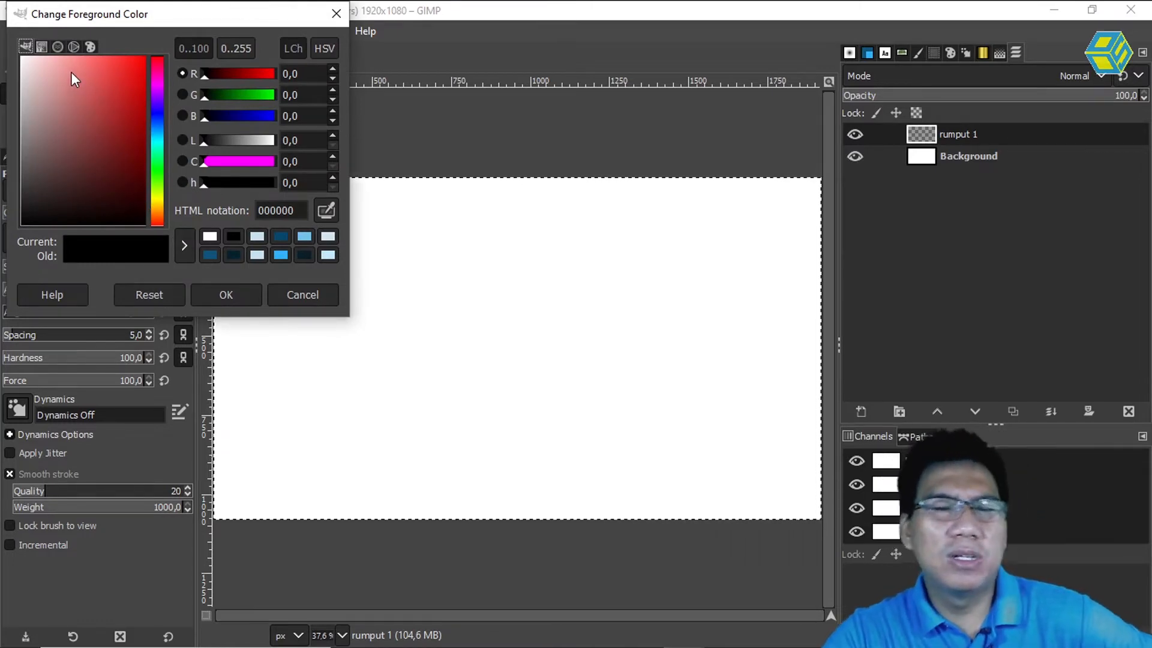
pyautogui.click(157, 174)
pyautogui.moveTo(130, 169); pyautogui.dragTo(135, 185)
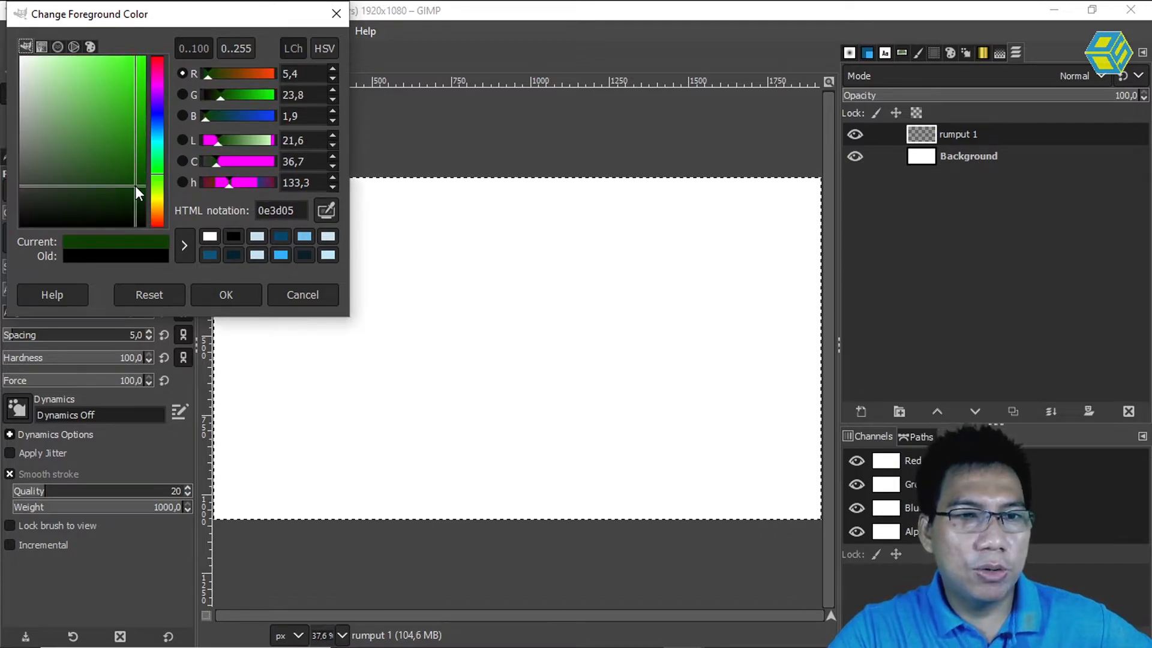
pyautogui.click(224, 294)
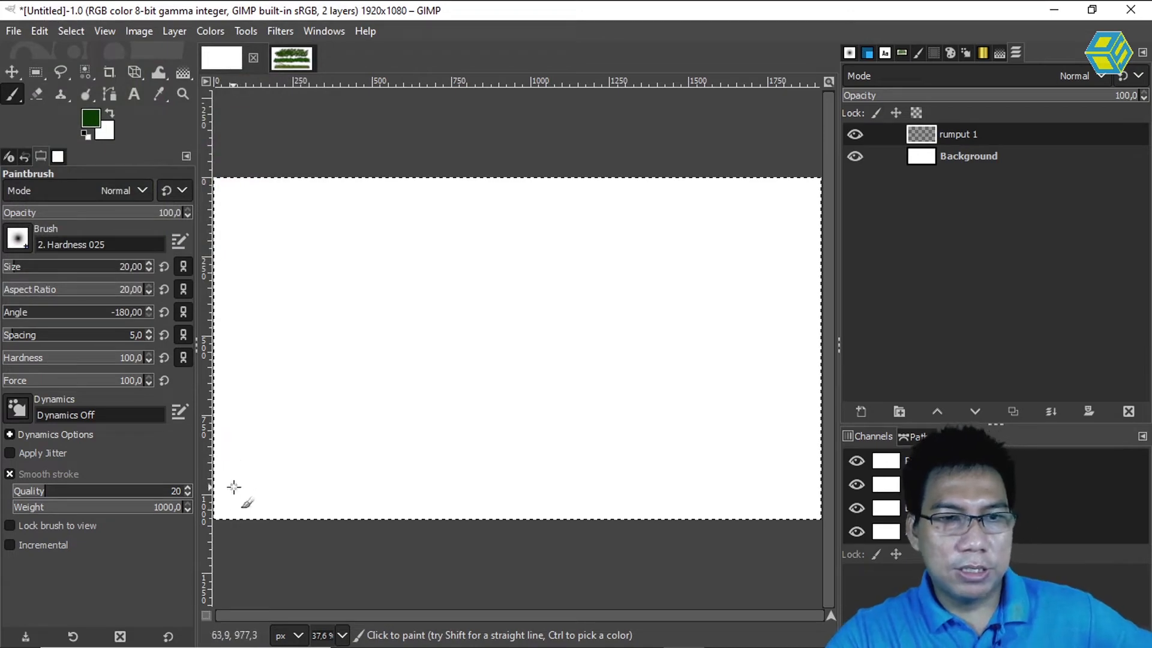
# Step: Paint a dense row of right-leaning dark green grass blades across the full width of the lower canvas
pyautogui.moveTo(232, 501); pyautogui.dragTo(273, 452)
pyautogui.moveTo(259, 499); pyautogui.dragTo(344, 446)
pyautogui.moveTo(330, 493)
pyautogui.mouseDown()
pyautogui.moveTo(405, 445)
pyautogui.moveTo(369, 467)
pyautogui.moveTo(418, 447)
pyautogui.mouseUp()
pyautogui.moveTo(391, 489)
pyautogui.mouseDown()
pyautogui.moveTo(439, 445)
pyautogui.moveTo(471, 433)
pyautogui.mouseUp()
pyautogui.moveTo(465, 491); pyautogui.dragTo(534, 436)
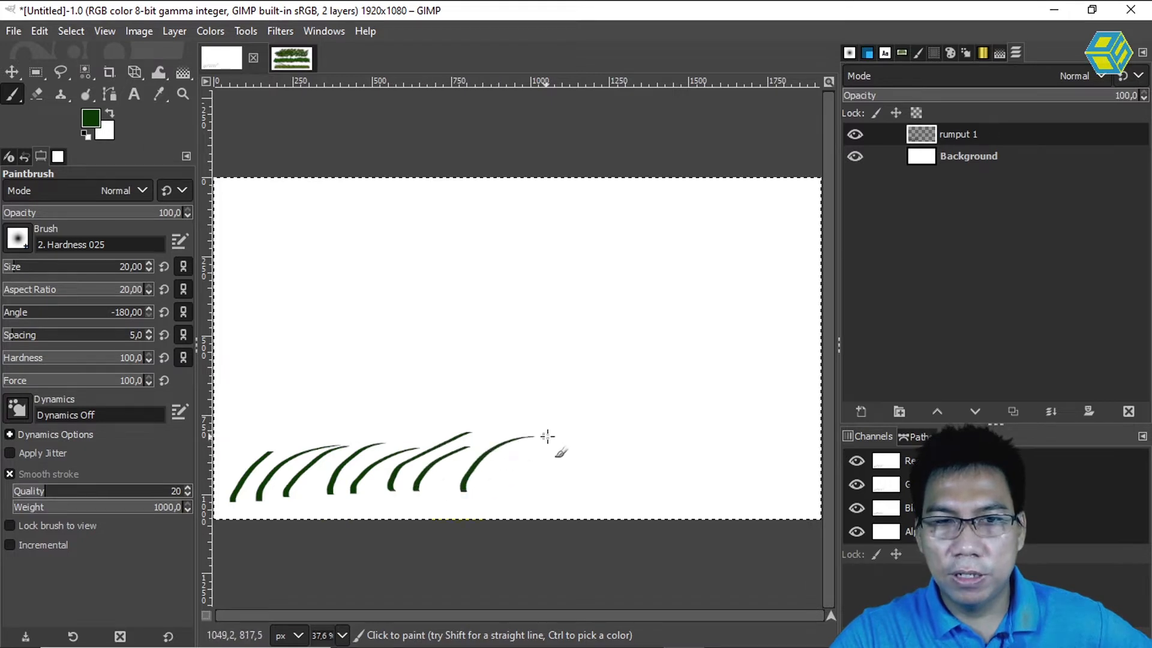
pyautogui.moveTo(501, 487)
pyautogui.mouseDown()
pyautogui.moveTo(556, 436)
pyautogui.moveTo(577, 442)
pyautogui.mouseUp()
pyautogui.moveTo(553, 495)
pyautogui.mouseDown()
pyautogui.moveTo(608, 439)
pyautogui.moveTo(653, 446)
pyautogui.mouseUp()
pyautogui.moveTo(630, 487); pyautogui.dragTo(694, 439)
pyautogui.moveTo(663, 483)
pyautogui.mouseDown()
pyautogui.moveTo(739, 419)
pyautogui.moveTo(724, 446)
pyautogui.moveTo(742, 437)
pyautogui.mouseUp()
pyautogui.moveTo(712, 492)
pyautogui.mouseDown()
pyautogui.moveTo(775, 451)
pyautogui.moveTo(786, 458)
pyautogui.mouseUp()
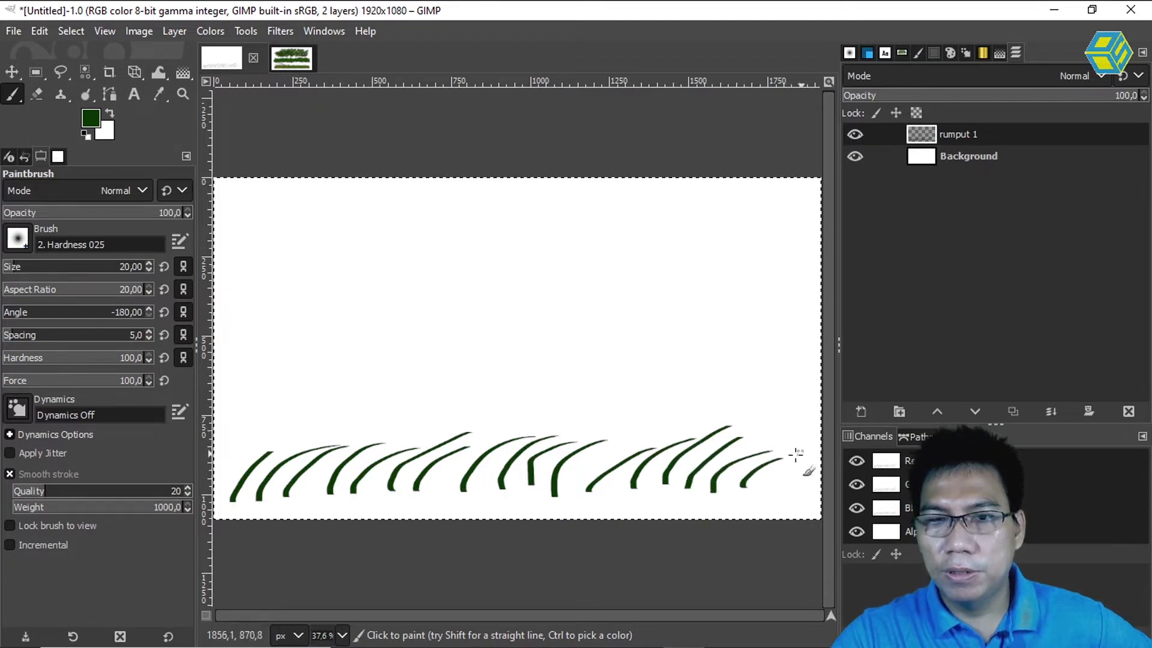
pyautogui.moveTo(282, 495)
pyautogui.mouseDown()
pyautogui.moveTo(328, 448)
pyautogui.moveTo(372, 435)
pyautogui.mouseUp()
pyautogui.moveTo(330, 494)
pyautogui.mouseDown()
pyautogui.moveTo(357, 452)
pyautogui.moveTo(418, 438)
pyautogui.mouseUp()
pyautogui.moveTo(367, 484)
pyautogui.mouseDown()
pyautogui.moveTo(456, 439)
pyautogui.moveTo(442, 451)
pyautogui.moveTo(469, 446)
pyautogui.mouseUp()
pyautogui.moveTo(432, 486)
pyautogui.mouseDown()
pyautogui.moveTo(433, 472)
pyautogui.moveTo(517, 438)
pyautogui.mouseUp()
pyautogui.moveTo(467, 487)
pyautogui.mouseDown()
pyautogui.moveTo(491, 447)
pyautogui.moveTo(585, 441)
pyautogui.mouseUp()
pyautogui.moveTo(519, 489)
pyautogui.mouseDown()
pyautogui.moveTo(554, 448)
pyautogui.moveTo(586, 437)
pyautogui.mouseUp()
pyautogui.moveTo(584, 487)
pyautogui.mouseDown()
pyautogui.moveTo(623, 438)
pyautogui.moveTo(653, 432)
pyautogui.mouseUp()
pyautogui.moveTo(645, 488); pyautogui.dragTo(711, 423)
pyautogui.moveTo(669, 477)
pyautogui.mouseDown()
pyautogui.moveTo(720, 434)
pyautogui.moveTo(744, 433)
pyautogui.mouseUp()
pyautogui.moveTo(735, 495)
pyautogui.mouseDown()
pyautogui.moveTo(762, 437)
pyautogui.moveTo(772, 463)
pyautogui.moveTo(749, 468)
pyautogui.moveTo(791, 444)
pyautogui.mouseUp()
pyautogui.moveTo(774, 489)
pyautogui.mouseDown()
pyautogui.moveTo(790, 451)
pyautogui.moveTo(807, 447)
pyautogui.mouseUp()
pyautogui.moveTo(226, 491)
pyautogui.mouseDown()
pyautogui.moveTo(269, 453)
pyautogui.moveTo(297, 454)
pyautogui.mouseUp()
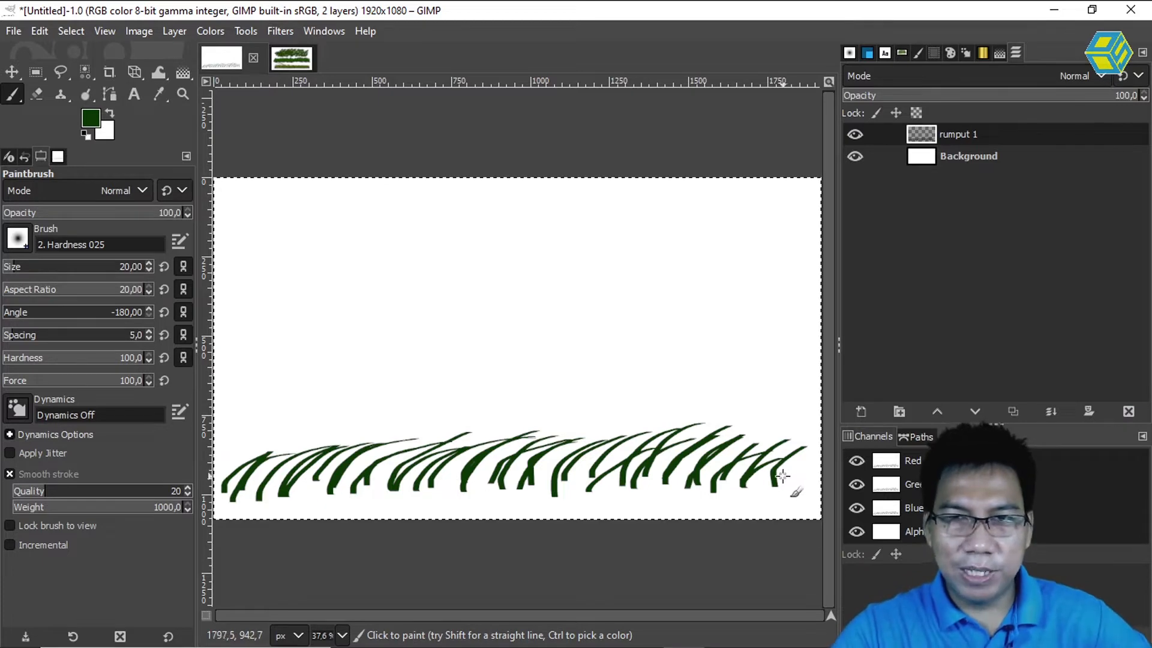
# Step: Paint left-leaning dark green blades crossing the existing ones along the whole grass row
pyautogui.moveTo(791, 484)
pyautogui.mouseDown()
pyautogui.moveTo(751, 436)
pyautogui.moveTo(749, 455)
pyautogui.moveTo(727, 453)
pyautogui.moveTo(724, 467)
pyautogui.moveTo(673, 443)
pyautogui.mouseUp()
pyautogui.moveTo(732, 481)
pyautogui.mouseDown()
pyautogui.moveTo(643, 445)
pyautogui.moveTo(691, 477)
pyautogui.moveTo(641, 442)
pyautogui.mouseUp()
pyautogui.moveTo(678, 485); pyautogui.dragTo(618, 457)
pyautogui.moveTo(664, 490)
pyautogui.mouseDown()
pyautogui.moveTo(588, 434)
pyautogui.moveTo(636, 481)
pyautogui.moveTo(558, 440)
pyautogui.mouseUp()
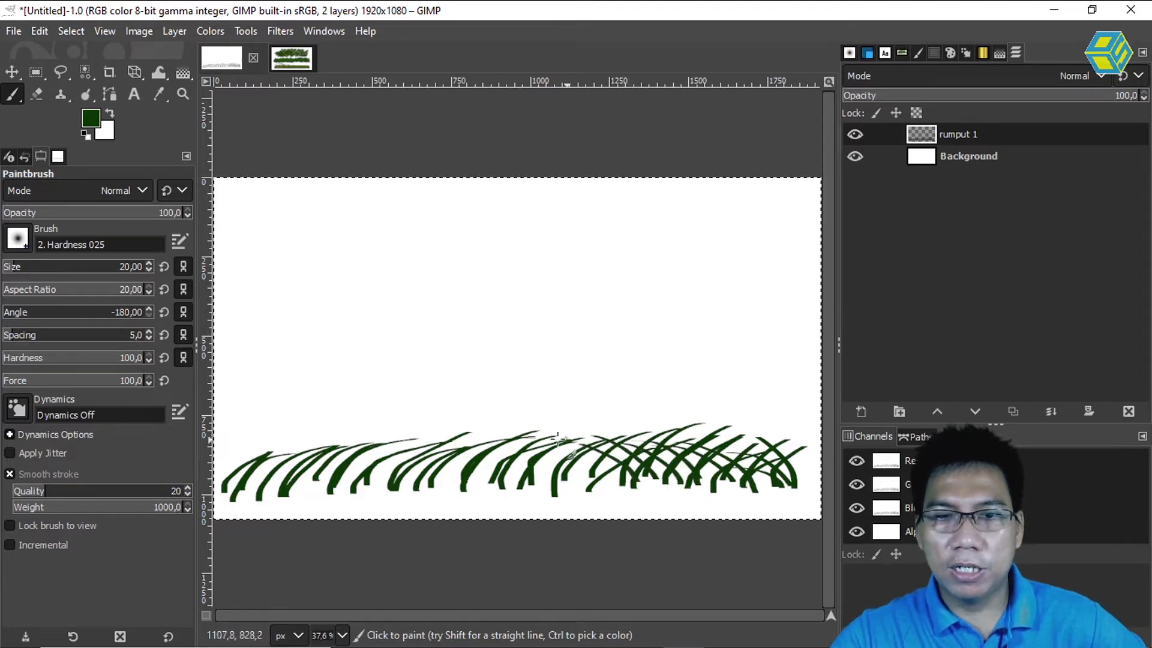
pyautogui.moveTo(615, 474)
pyautogui.mouseDown()
pyautogui.moveTo(535, 443)
pyautogui.moveTo(576, 477)
pyautogui.moveTo(511, 437)
pyautogui.mouseUp()
pyautogui.moveTo(560, 479); pyautogui.dragTo(471, 438)
pyautogui.moveTo(510, 478)
pyautogui.mouseDown()
pyautogui.moveTo(425, 430)
pyautogui.moveTo(492, 473)
pyautogui.moveTo(410, 442)
pyautogui.mouseUp()
pyautogui.moveTo(461, 489); pyautogui.dragTo(378, 433)
pyautogui.moveTo(423, 488); pyautogui.dragTo(345, 436)
pyautogui.moveTo(408, 480)
pyautogui.mouseDown()
pyautogui.moveTo(334, 442)
pyautogui.moveTo(370, 481)
pyautogui.moveTo(385, 477)
pyautogui.moveTo(313, 440)
pyautogui.moveTo(361, 478)
pyautogui.moveTo(301, 449)
pyautogui.mouseUp()
pyautogui.moveTo(350, 481)
pyautogui.mouseDown()
pyautogui.moveTo(333, 455)
pyautogui.moveTo(288, 455)
pyautogui.moveTo(319, 480)
pyautogui.moveTo(303, 449)
pyautogui.moveTo(307, 480)
pyautogui.moveTo(258, 444)
pyautogui.mouseUp()
pyautogui.moveTo(282, 484)
pyautogui.mouseDown()
pyautogui.moveTo(241, 449)
pyautogui.moveTo(234, 457)
pyautogui.mouseUp()
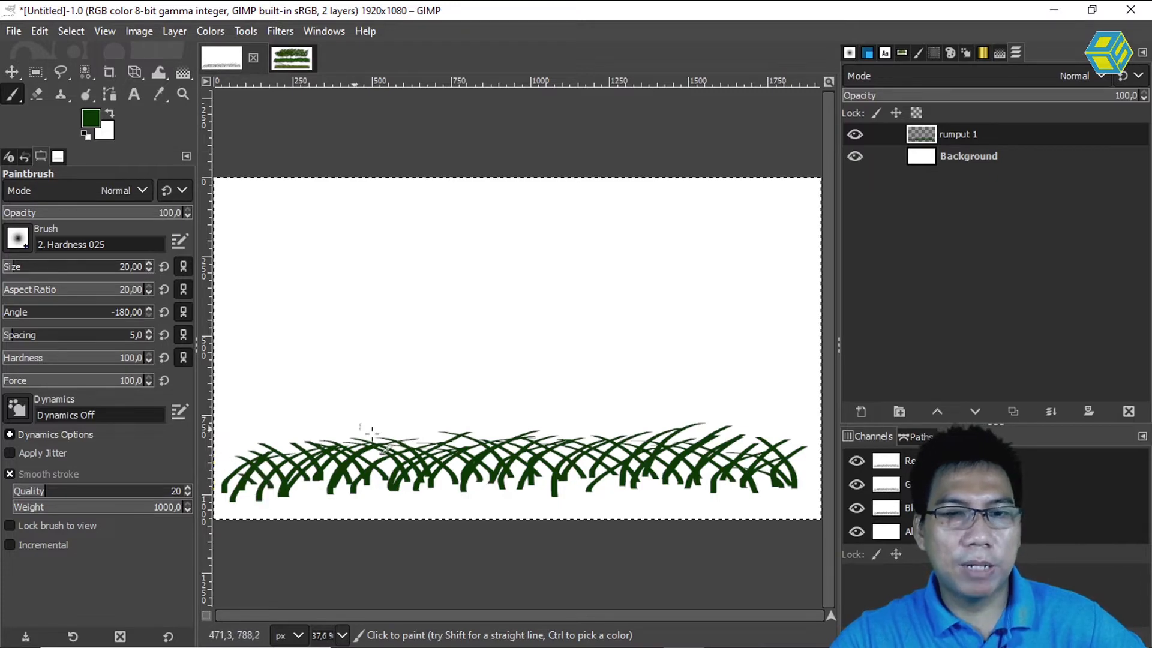
# Step: Try the brighter green 2fa219 as foreground colour with one blade at the right end of the grass row
pyautogui.click(91, 119)
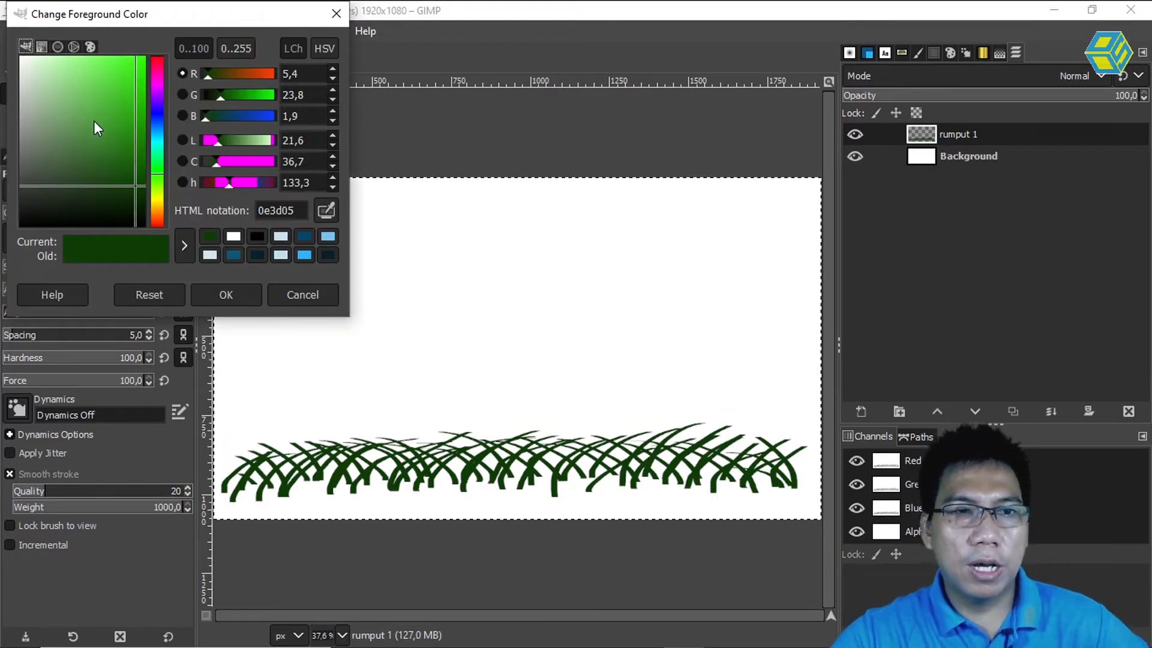
pyautogui.moveTo(132, 156); pyautogui.dragTo(126, 117)
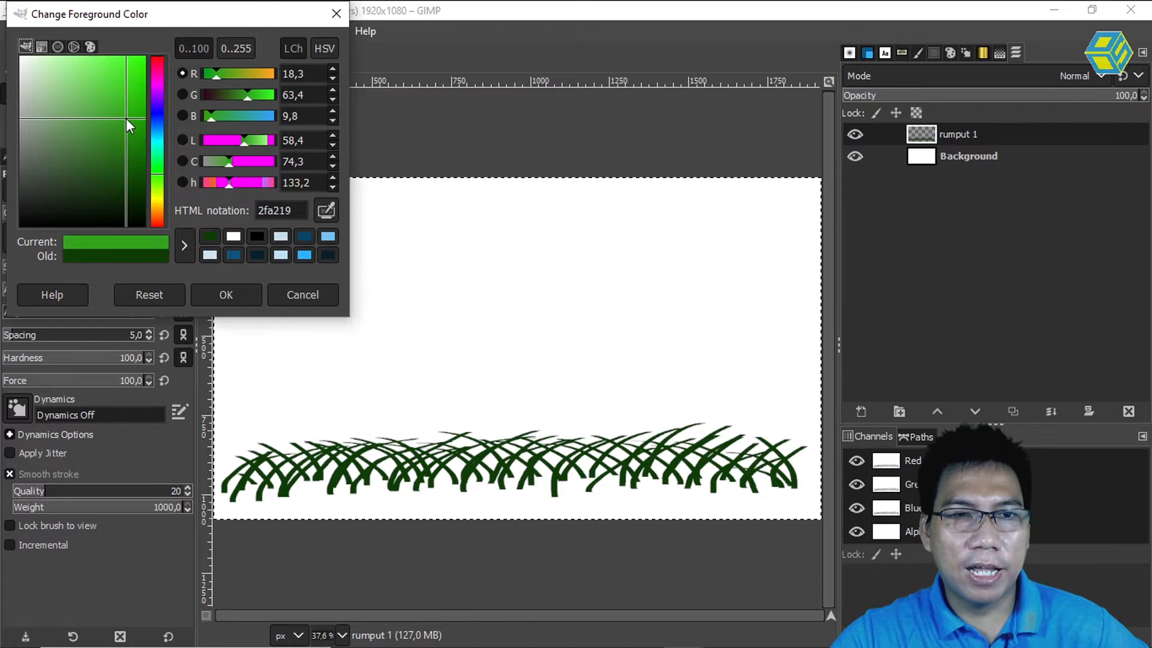
pyautogui.click(226, 293)
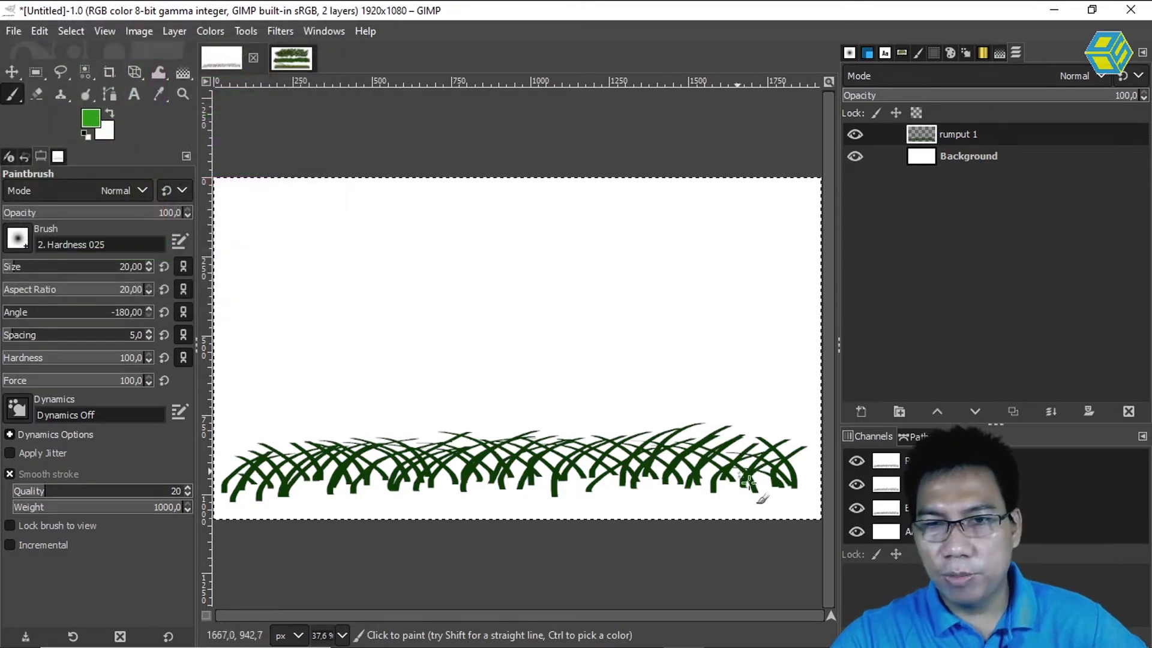
pyautogui.moveTo(767, 488)
pyautogui.mouseDown()
pyautogui.moveTo(764, 461)
pyautogui.moveTo(800, 436)
pyautogui.mouseUp()
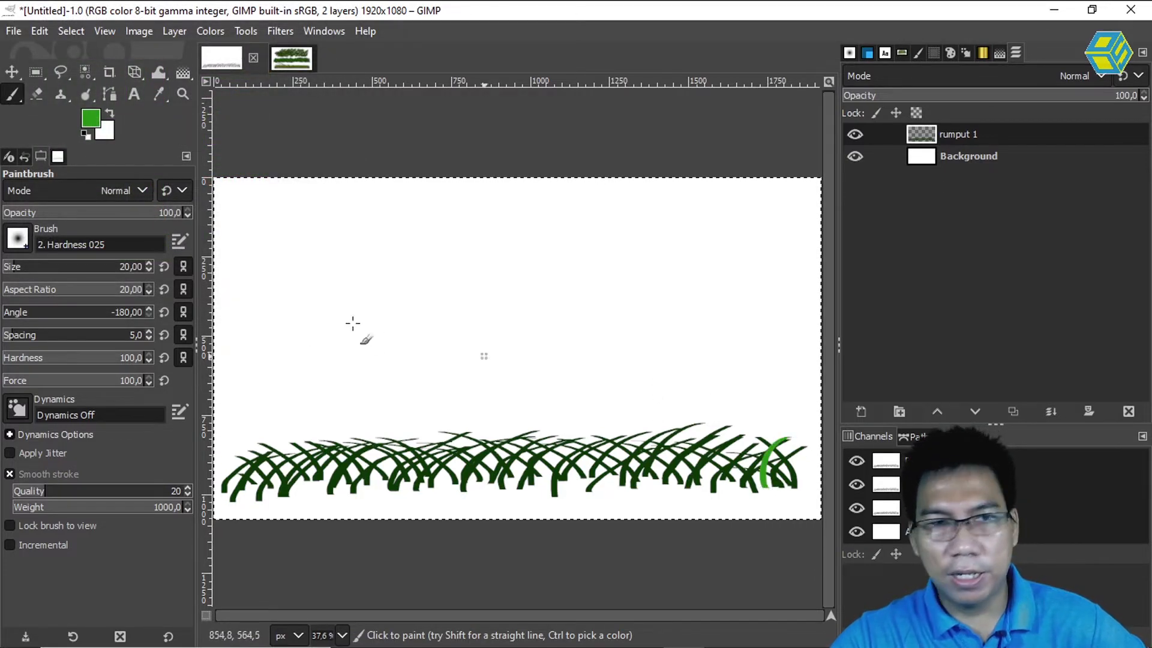
# Step: Undo the bright green blade and set the foreground colour to medium green 1e830b
pyautogui.click(90, 119)
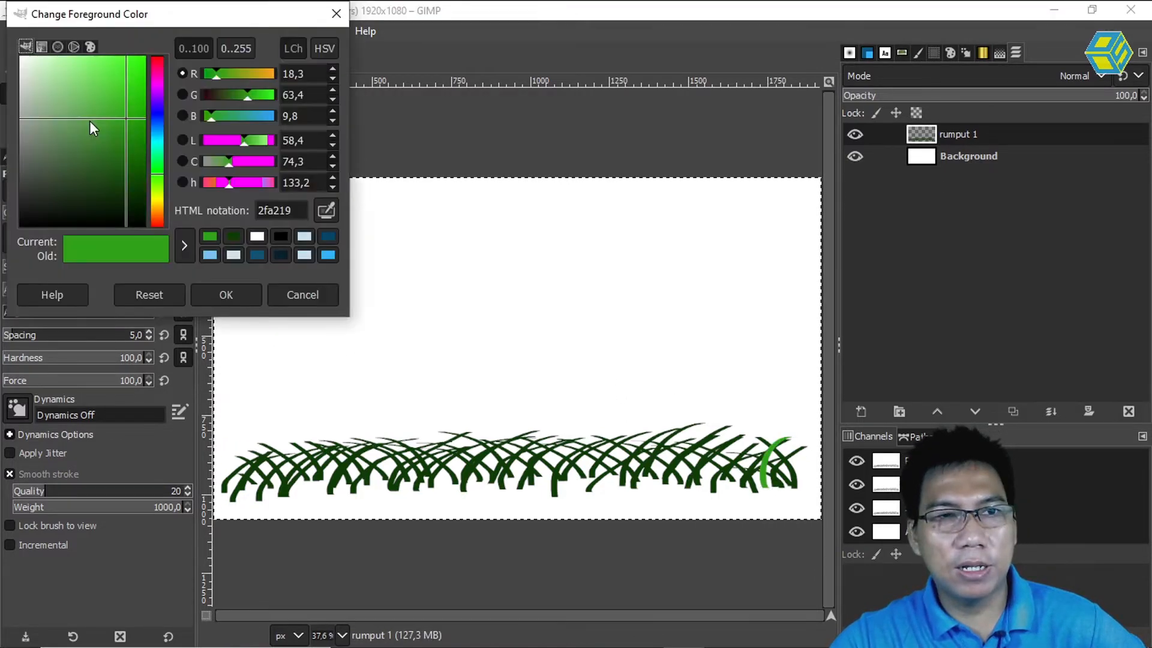
pyautogui.click(435, 29)
pyautogui.hotkey('ctrl', 'z')
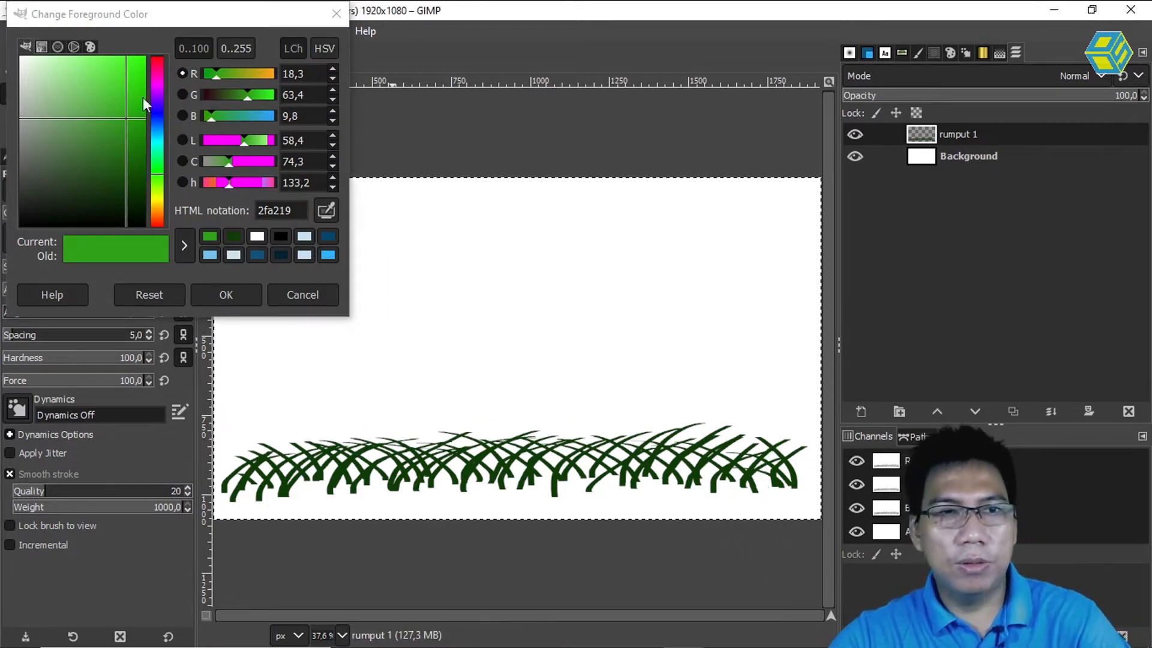
pyautogui.moveTo(127, 119); pyautogui.dragTo(135, 139)
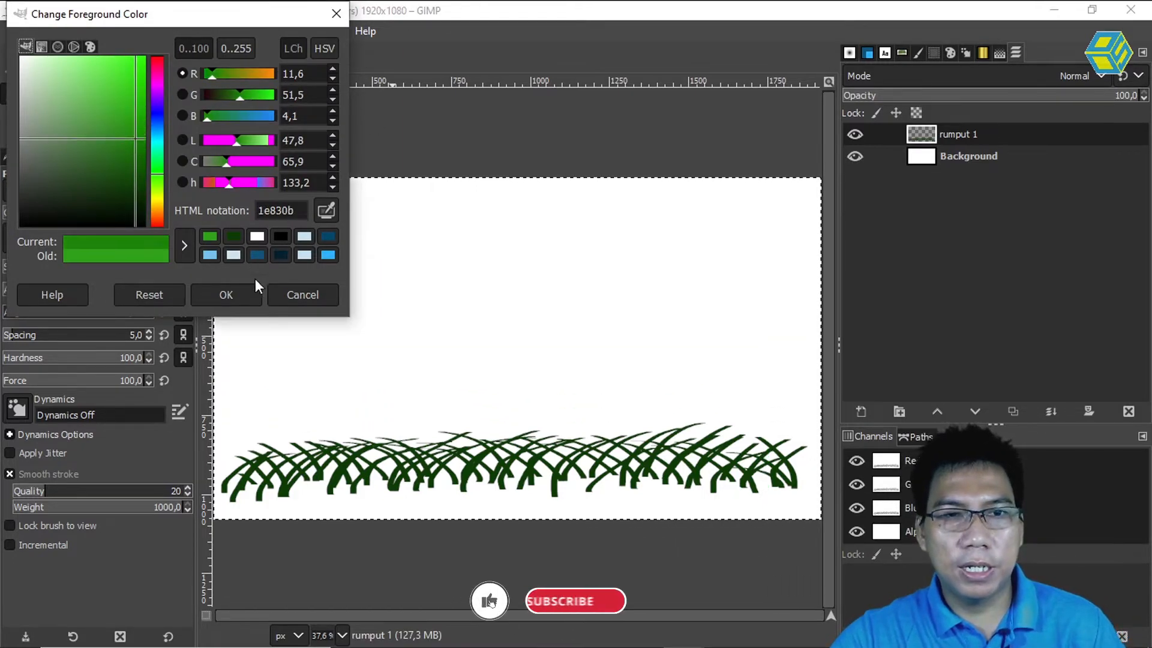
pyautogui.click(246, 294)
# Step: Paint right-leaning medium green blades over the dark grass along the whole row
pyautogui.moveTo(756, 487); pyautogui.dragTo(812, 450)
pyautogui.moveTo(737, 483)
pyautogui.mouseDown()
pyautogui.moveTo(813, 444)
pyautogui.moveTo(773, 448)
pyautogui.mouseUp()
pyautogui.moveTo(684, 483)
pyautogui.mouseDown()
pyautogui.moveTo(692, 460)
pyautogui.moveTo(739, 445)
pyautogui.moveTo(720, 441)
pyautogui.mouseUp()
pyautogui.moveTo(647, 483); pyautogui.dragTo(712, 436)
pyautogui.moveTo(645, 448); pyautogui.dragTo(670, 439)
pyautogui.moveTo(598, 483)
pyautogui.mouseDown()
pyautogui.moveTo(647, 444)
pyautogui.moveTo(575, 462)
pyautogui.moveTo(633, 442)
pyautogui.mouseUp()
pyautogui.moveTo(543, 473); pyautogui.dragTo(609, 438)
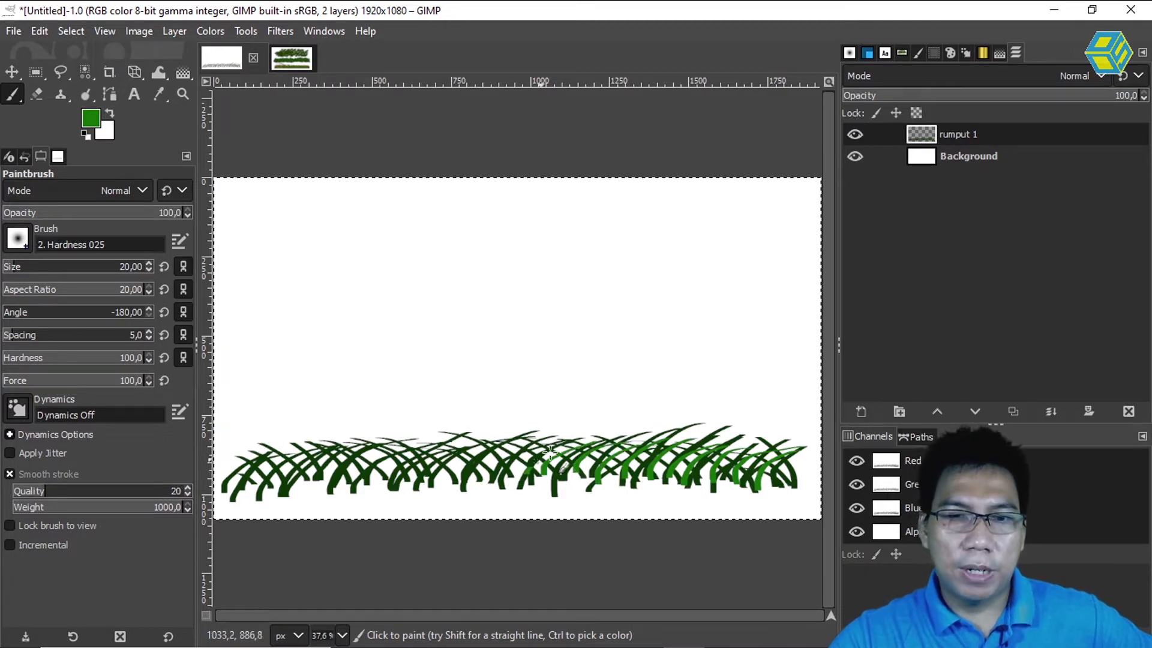
pyautogui.moveTo(497, 476)
pyautogui.mouseDown()
pyautogui.moveTo(564, 441)
pyautogui.moveTo(546, 440)
pyautogui.mouseUp()
pyautogui.moveTo(455, 474)
pyautogui.mouseDown()
pyautogui.moveTo(516, 447)
pyautogui.moveTo(443, 477)
pyautogui.moveTo(444, 461)
pyautogui.moveTo(480, 447)
pyautogui.mouseUp()
pyautogui.moveTo(408, 475)
pyautogui.mouseDown()
pyautogui.moveTo(467, 442)
pyautogui.moveTo(431, 439)
pyautogui.mouseUp()
pyautogui.moveTo(362, 485); pyautogui.dragTo(398, 448)
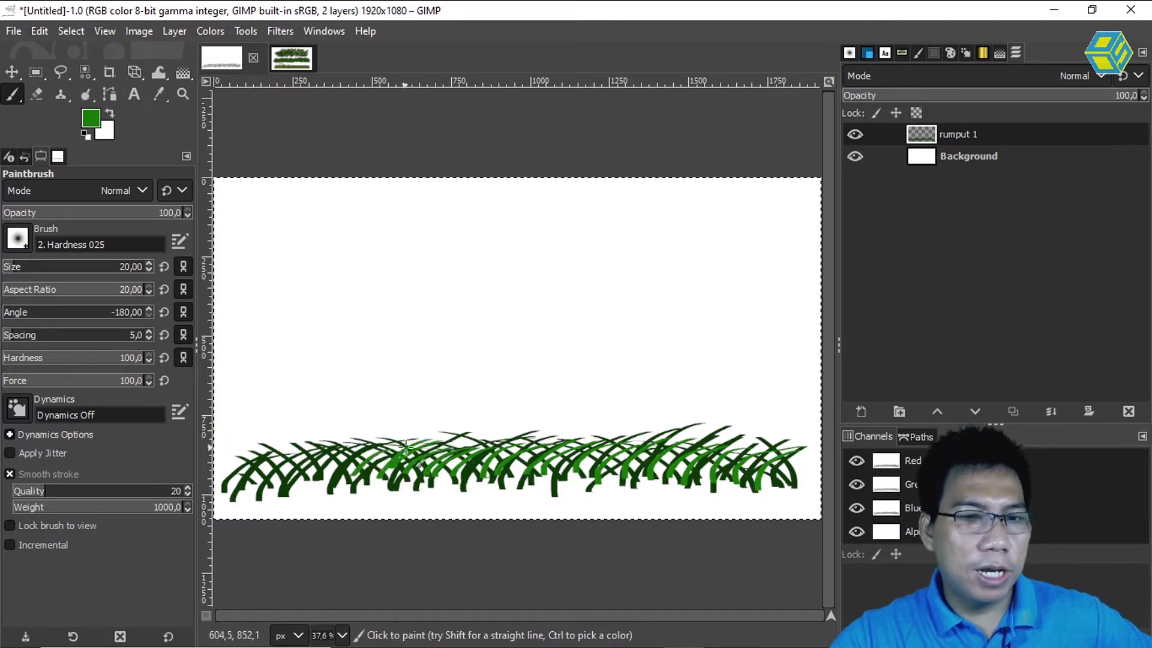
pyautogui.moveTo(329, 479)
pyautogui.mouseDown()
pyautogui.moveTo(378, 453)
pyautogui.moveTo(366, 441)
pyautogui.moveTo(336, 445)
pyautogui.mouseUp()
pyautogui.moveTo(288, 489); pyautogui.dragTo(334, 447)
pyautogui.moveTo(257, 499)
pyautogui.mouseDown()
pyautogui.moveTo(301, 456)
pyautogui.moveTo(282, 450)
pyautogui.mouseUp()
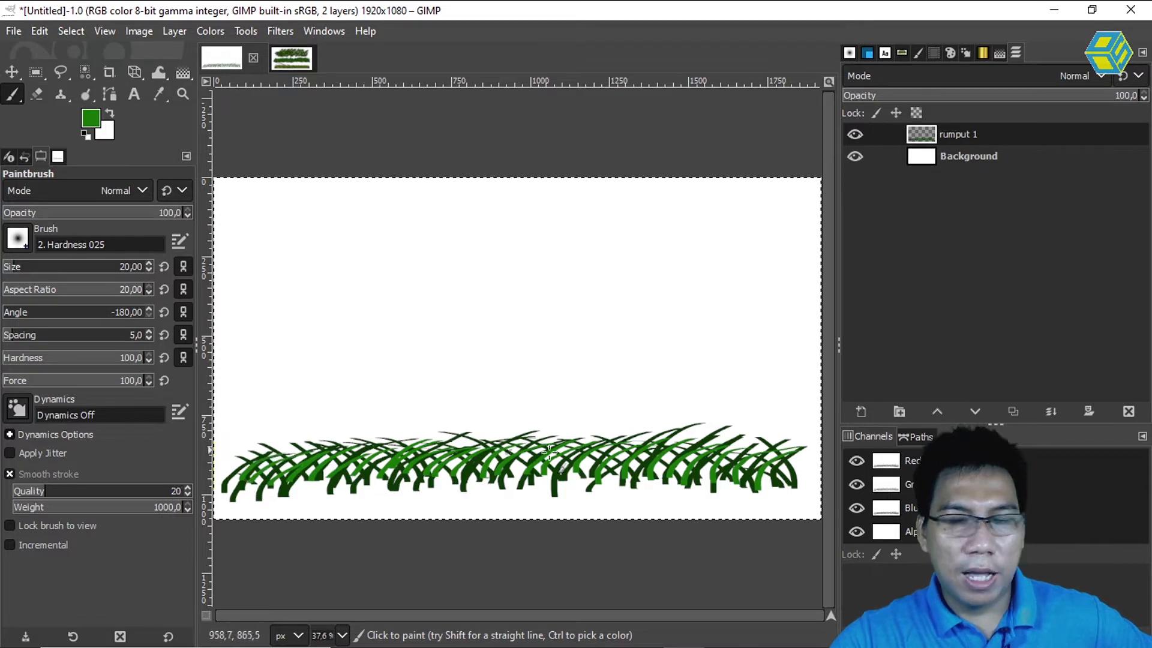
# Step: Paint left-leaning medium green blades across the grass row to cross the right-leaning ones
pyautogui.moveTo(796, 490)
pyautogui.mouseDown()
pyautogui.moveTo(735, 430)
pyautogui.moveTo(761, 453)
pyautogui.moveTo(723, 439)
pyautogui.mouseUp()
pyautogui.moveTo(758, 488)
pyautogui.mouseDown()
pyautogui.moveTo(701, 450)
pyautogui.moveTo(654, 443)
pyautogui.mouseUp()
pyautogui.moveTo(671, 481)
pyautogui.mouseDown()
pyautogui.moveTo(652, 445)
pyautogui.moveTo(567, 433)
pyautogui.mouseUp()
pyautogui.moveTo(597, 480); pyautogui.dragTo(549, 441)
pyautogui.moveTo(576, 496); pyautogui.dragTo(525, 441)
pyautogui.moveTo(540, 488); pyautogui.dragTo(447, 432)
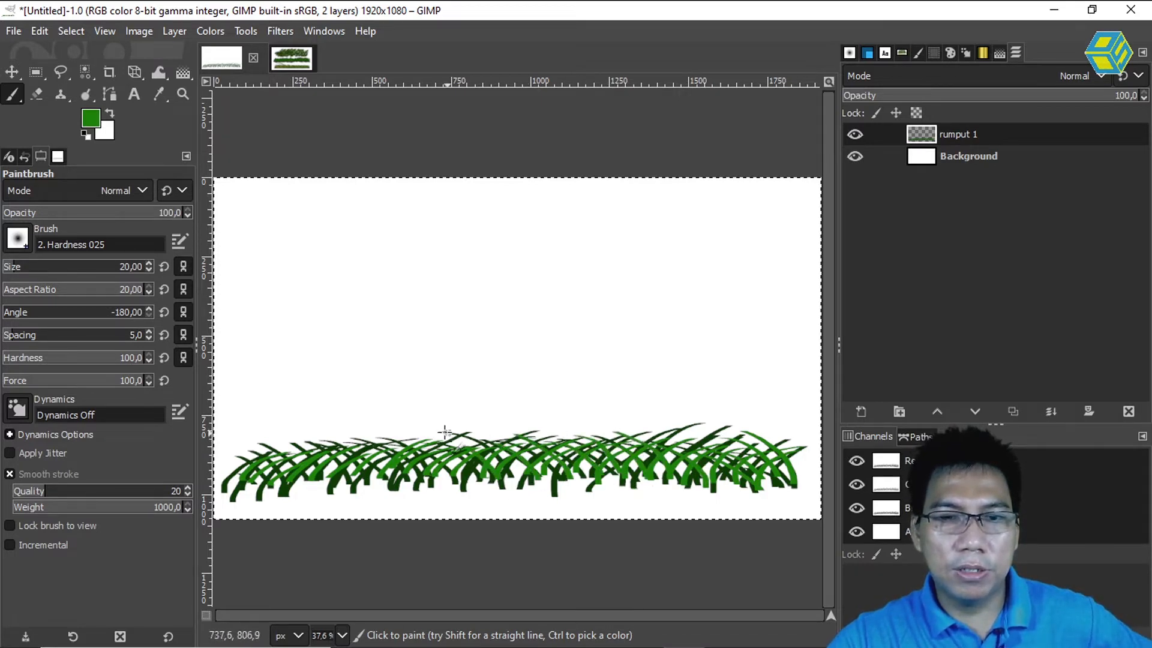
pyautogui.moveTo(442, 477)
pyautogui.mouseDown()
pyautogui.moveTo(385, 434)
pyautogui.moveTo(356, 442)
pyautogui.mouseUp()
pyautogui.moveTo(385, 478)
pyautogui.mouseDown()
pyautogui.moveTo(337, 439)
pyautogui.moveTo(306, 436)
pyautogui.mouseUp()
pyautogui.moveTo(342, 474)
pyautogui.mouseDown()
pyautogui.moveTo(291, 442)
pyautogui.moveTo(269, 450)
pyautogui.mouseUp()
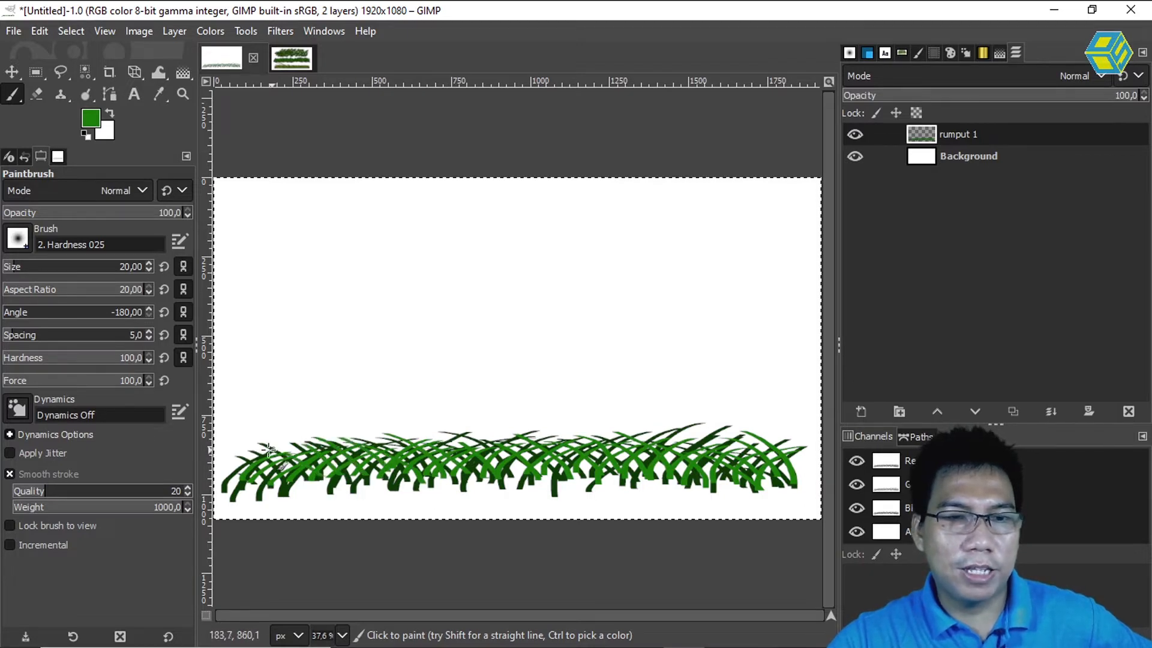
# Step: Set the foreground colour to olive 6d830b and paint a few blades over the right part of the grass
pyautogui.click(91, 118)
pyautogui.moveTo(161, 175); pyautogui.dragTo(161, 192)
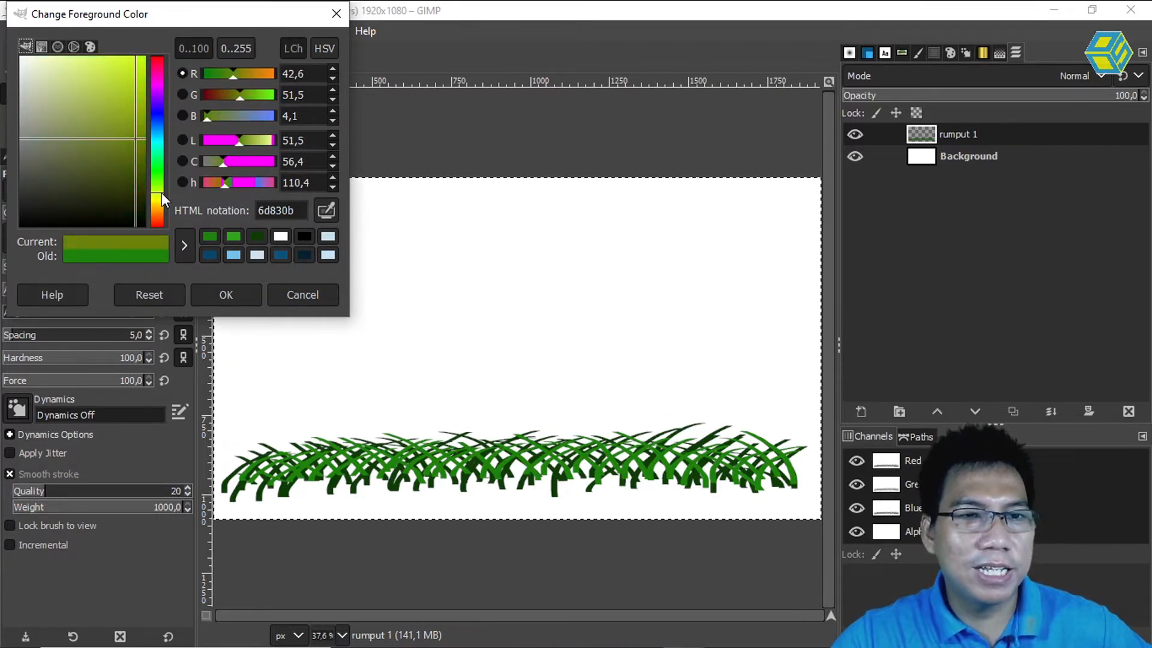
pyautogui.click(225, 294)
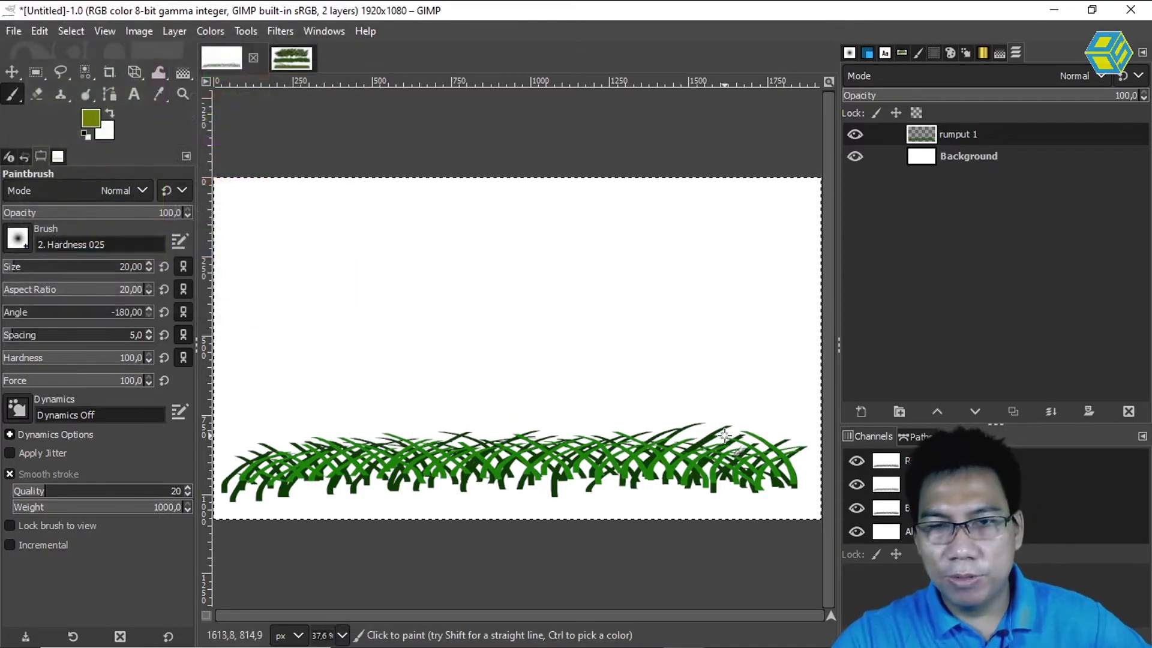
pyautogui.moveTo(778, 478)
pyautogui.mouseDown()
pyautogui.moveTo(801, 467)
pyautogui.moveTo(723, 482)
pyautogui.moveTo(730, 465)
pyautogui.moveTo(705, 450)
pyautogui.mouseUp()
pyautogui.moveTo(654, 489); pyautogui.dragTo(726, 429)
pyautogui.moveTo(634, 460); pyautogui.dragTo(694, 435)
pyautogui.moveTo(609, 475); pyautogui.dragTo(671, 433)
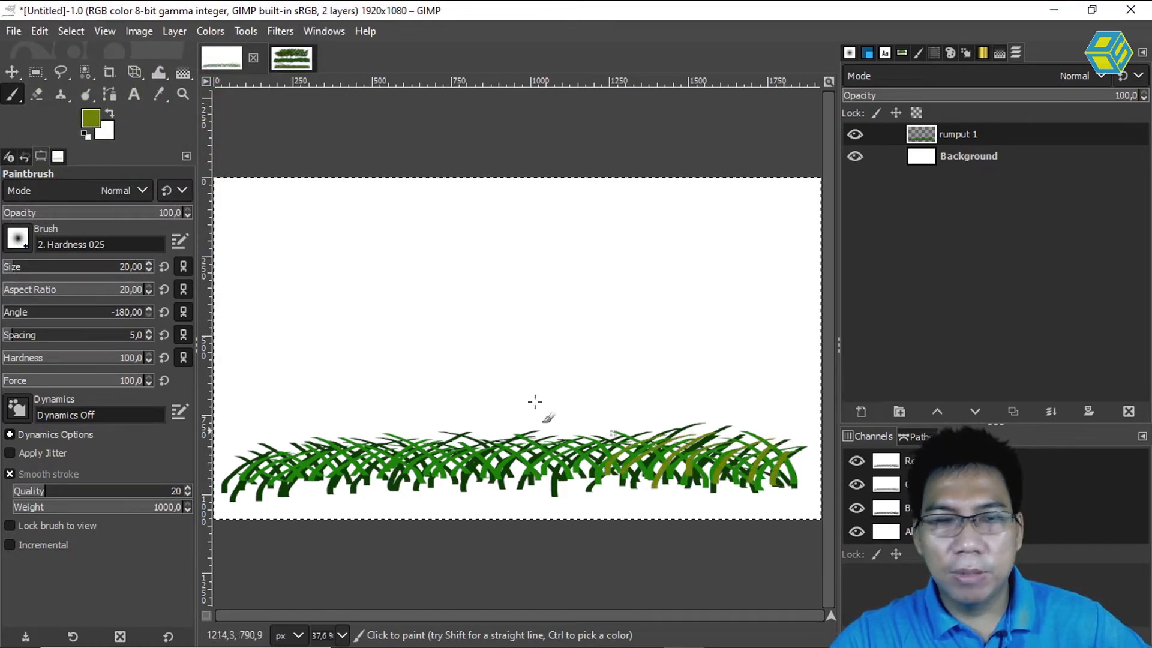
# Step: Set the brush size to 15 and paint olive blades over the middle and left parts of the grass
pyautogui.click(137, 270)
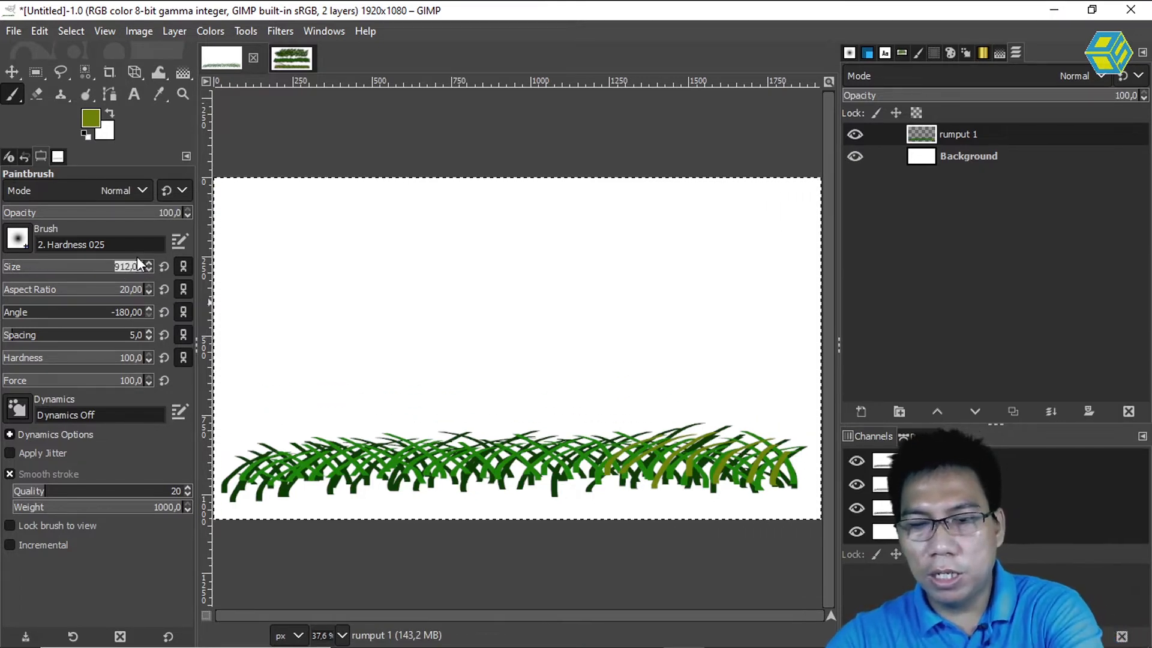
pyautogui.write('15')
pyautogui.press('Return')
pyautogui.moveTo(549, 473)
pyautogui.mouseDown()
pyautogui.moveTo(570, 436)
pyautogui.moveTo(545, 430)
pyautogui.mouseUp()
pyautogui.moveTo(465, 482)
pyautogui.mouseDown()
pyautogui.moveTo(510, 444)
pyautogui.moveTo(490, 442)
pyautogui.mouseUp()
pyautogui.moveTo(430, 479)
pyautogui.mouseDown()
pyautogui.moveTo(479, 434)
pyautogui.moveTo(437, 442)
pyautogui.moveTo(433, 457)
pyautogui.mouseUp()
pyautogui.moveTo(381, 498)
pyautogui.mouseDown()
pyautogui.moveTo(434, 442)
pyautogui.moveTo(419, 446)
pyautogui.mouseUp()
pyautogui.moveTo(338, 481)
pyautogui.mouseDown()
pyautogui.moveTo(383, 454)
pyautogui.moveTo(332, 450)
pyautogui.moveTo(343, 446)
pyautogui.mouseUp()
pyautogui.moveTo(303, 487)
pyautogui.mouseDown()
pyautogui.moveTo(330, 451)
pyautogui.moveTo(291, 460)
pyautogui.moveTo(294, 444)
pyautogui.mouseUp()
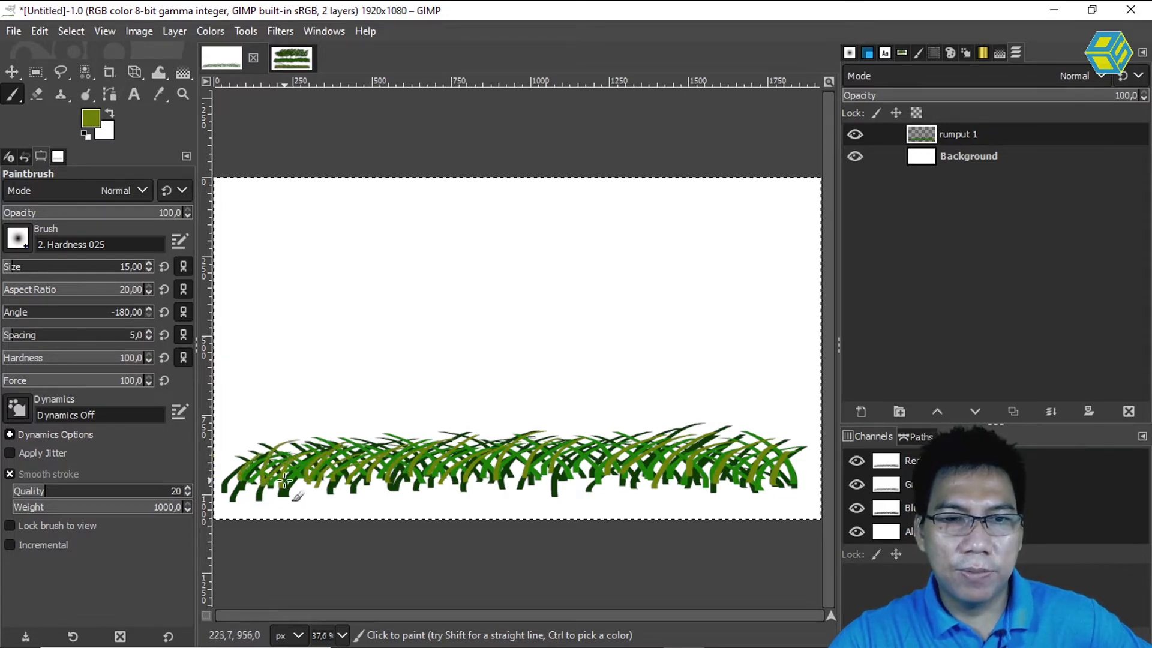
# Step: Paint left-leaning olive blades over the grass row from its left part to the right
pyautogui.moveTo(337, 474); pyautogui.dragTo(313, 442)
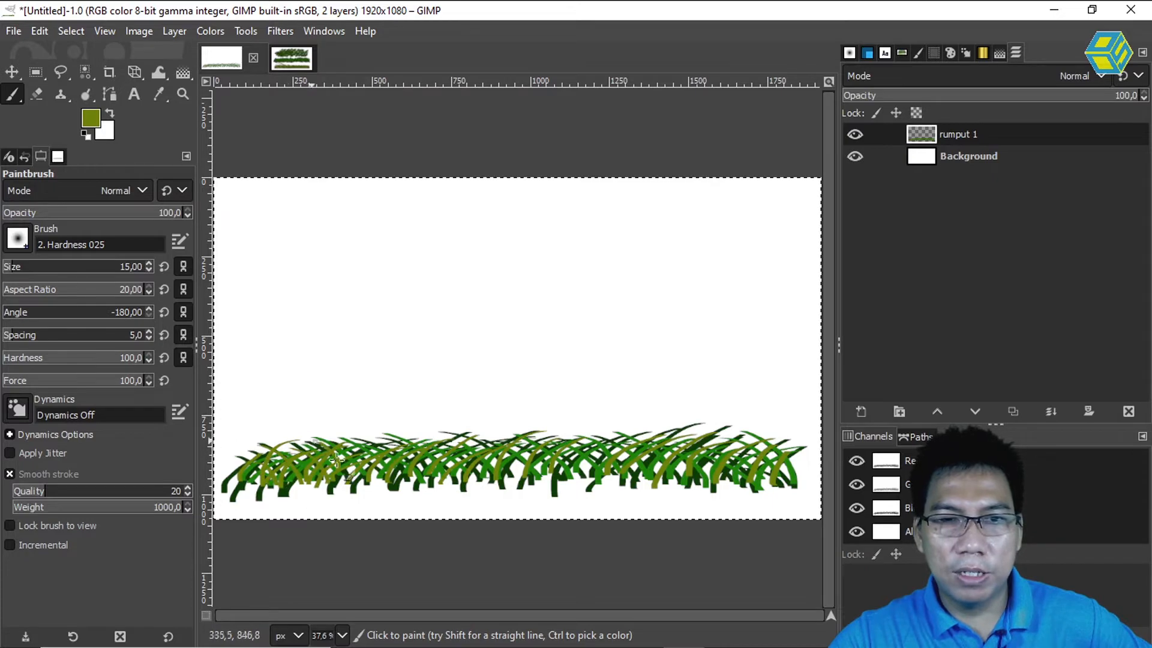
pyautogui.moveTo(463, 475)
pyautogui.mouseDown()
pyautogui.moveTo(444, 438)
pyautogui.moveTo(461, 427)
pyautogui.mouseUp()
pyautogui.moveTo(526, 476); pyautogui.dragTo(480, 424)
pyautogui.moveTo(549, 471)
pyautogui.mouseDown()
pyautogui.moveTo(511, 422)
pyautogui.moveTo(537, 424)
pyautogui.mouseUp()
pyautogui.moveTo(593, 476)
pyautogui.mouseDown()
pyautogui.moveTo(565, 434)
pyautogui.moveTo(578, 439)
pyautogui.mouseUp()
pyautogui.moveTo(639, 473)
pyautogui.mouseDown()
pyautogui.moveTo(606, 436)
pyautogui.moveTo(625, 437)
pyautogui.mouseUp()
pyautogui.moveTo(682, 474)
pyautogui.mouseDown()
pyautogui.moveTo(649, 433)
pyautogui.moveTo(667, 434)
pyautogui.mouseUp()
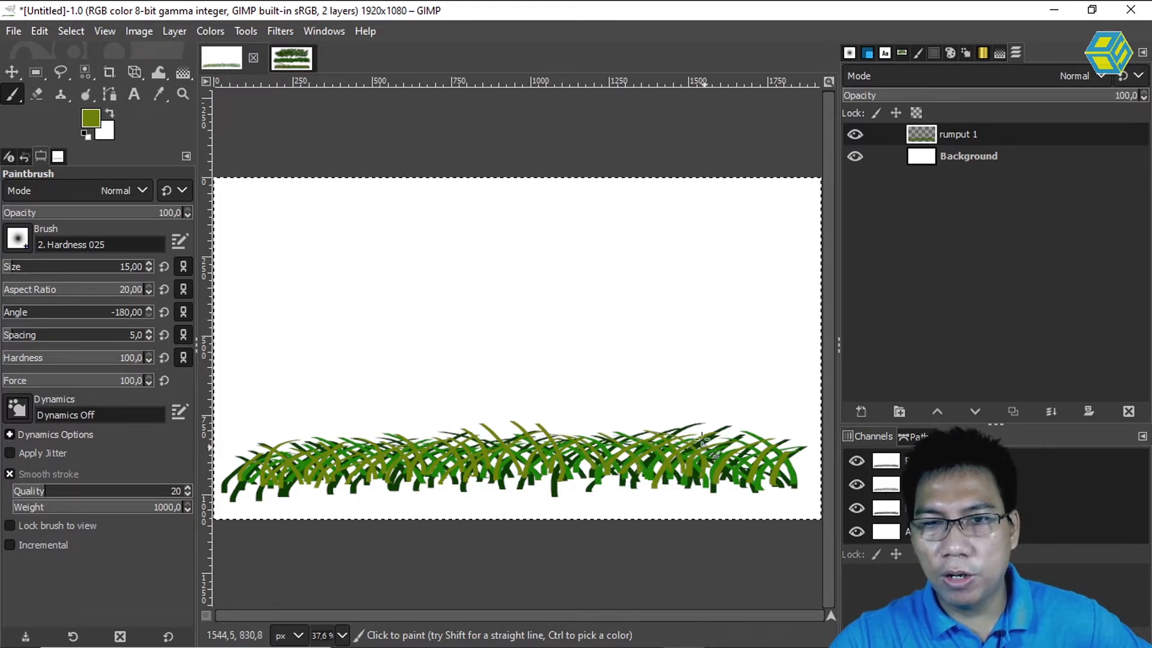
# Step: Duplicate the rumput 1 layer and move the copy slightly left and down to thicken the grass
pyautogui.click(20, 76)
pyautogui.rightClick(959, 135)
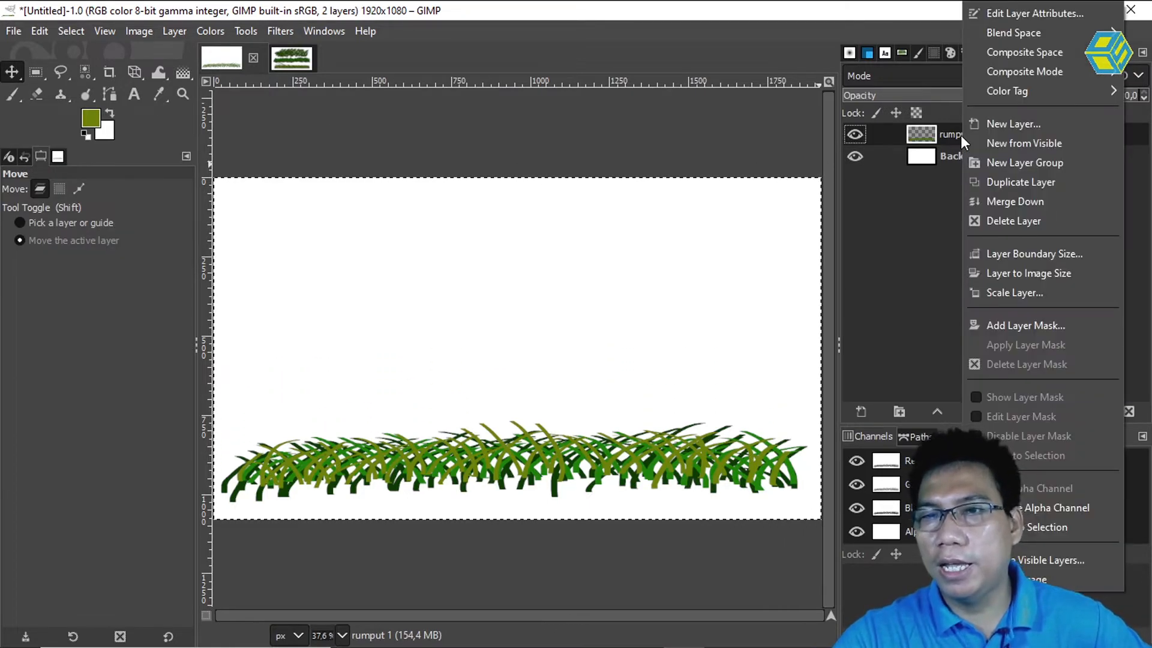
pyautogui.click(923, 195)
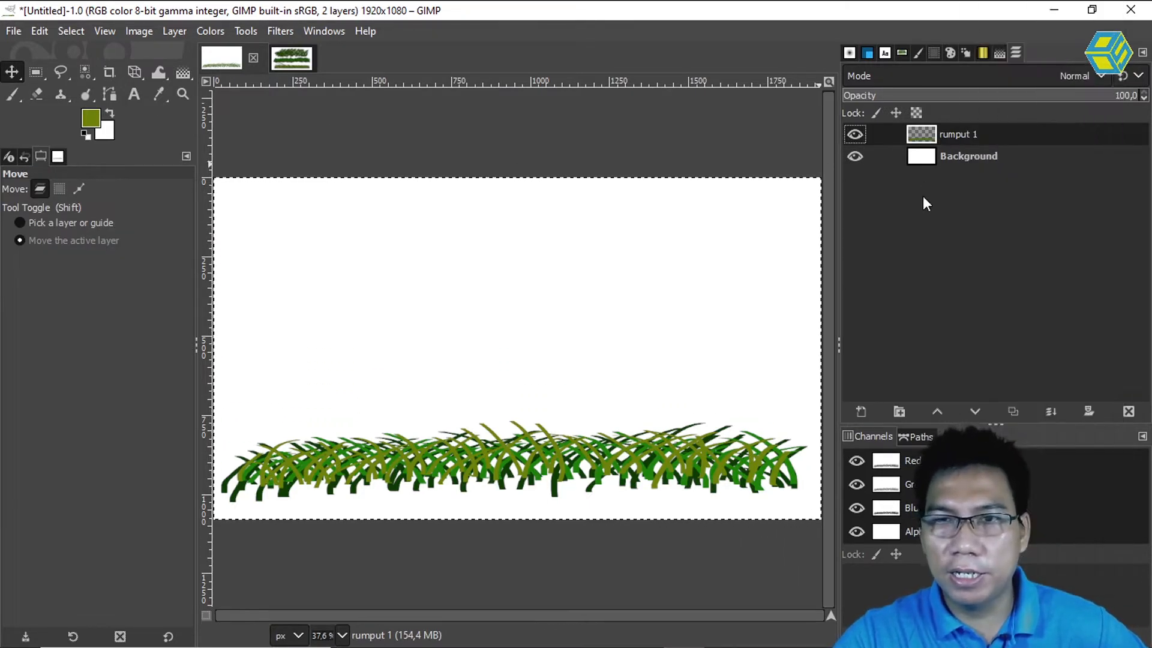
pyautogui.rightClick(945, 134)
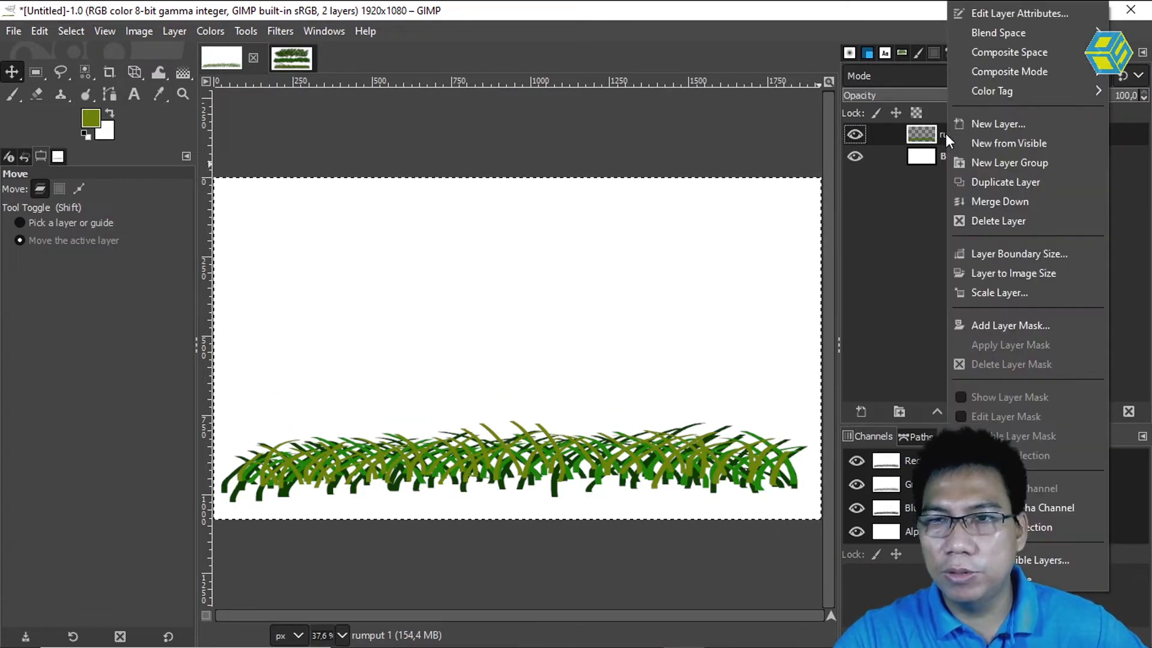
pyautogui.click(991, 182)
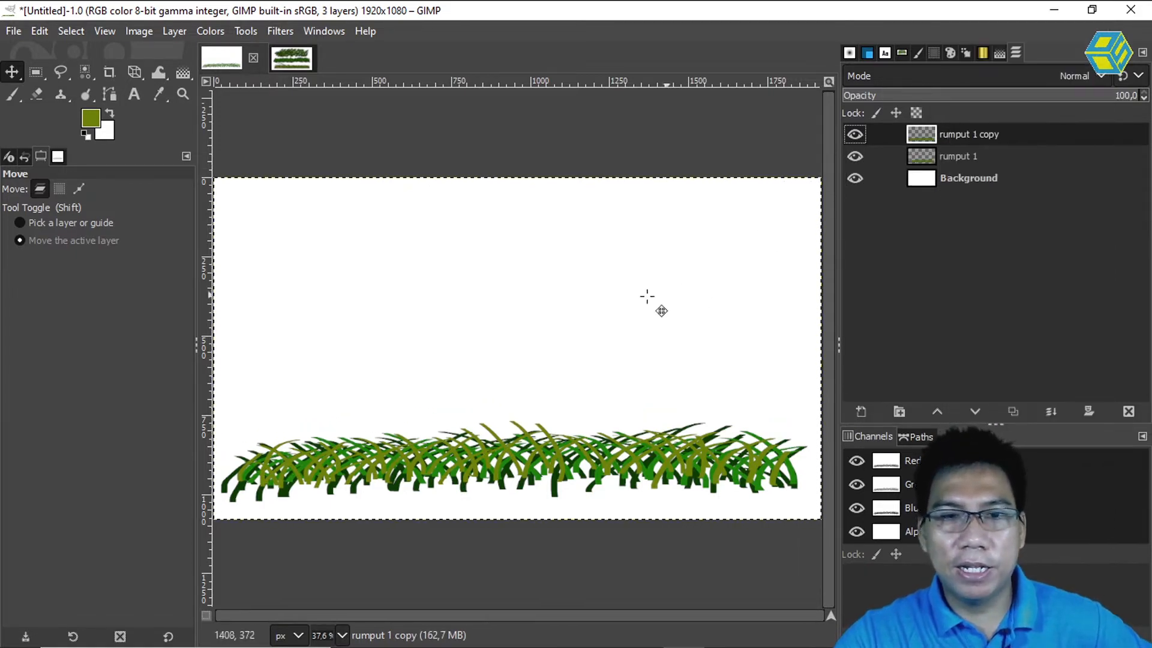
pyautogui.moveTo(484, 473); pyautogui.dragTo(466, 471)
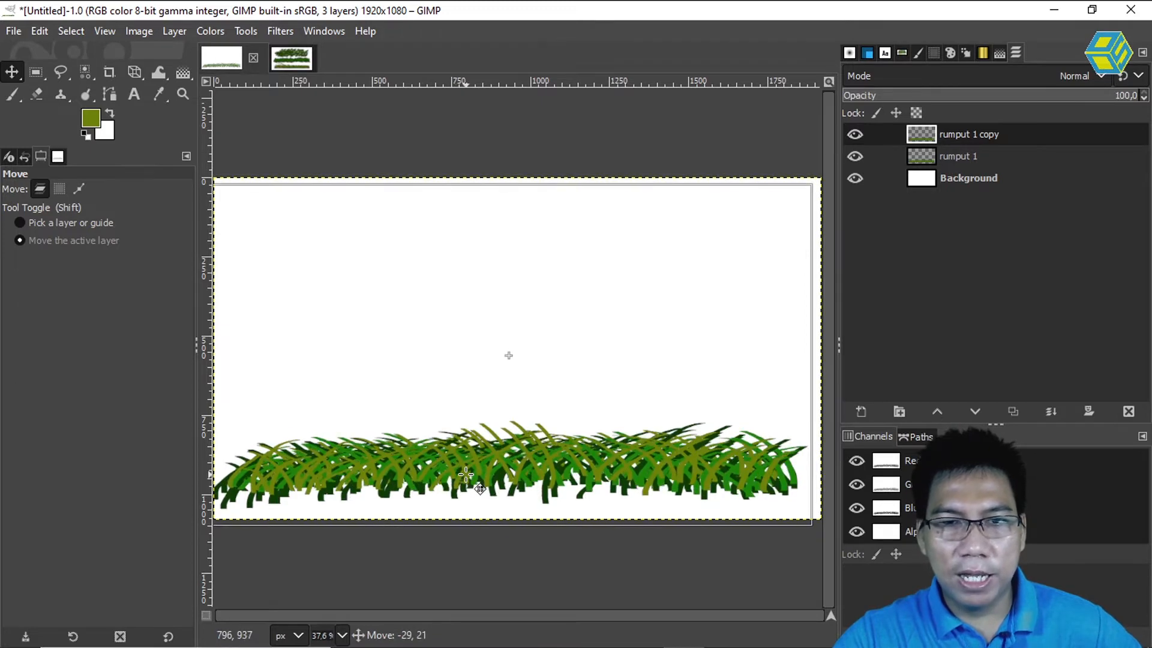
pyautogui.moveTo(464, 478); pyautogui.dragTo(467, 483)
# Step: Duplicate the rumput 1 copy layer and shift the new copy slightly right and down
pyautogui.rightClick(957, 136)
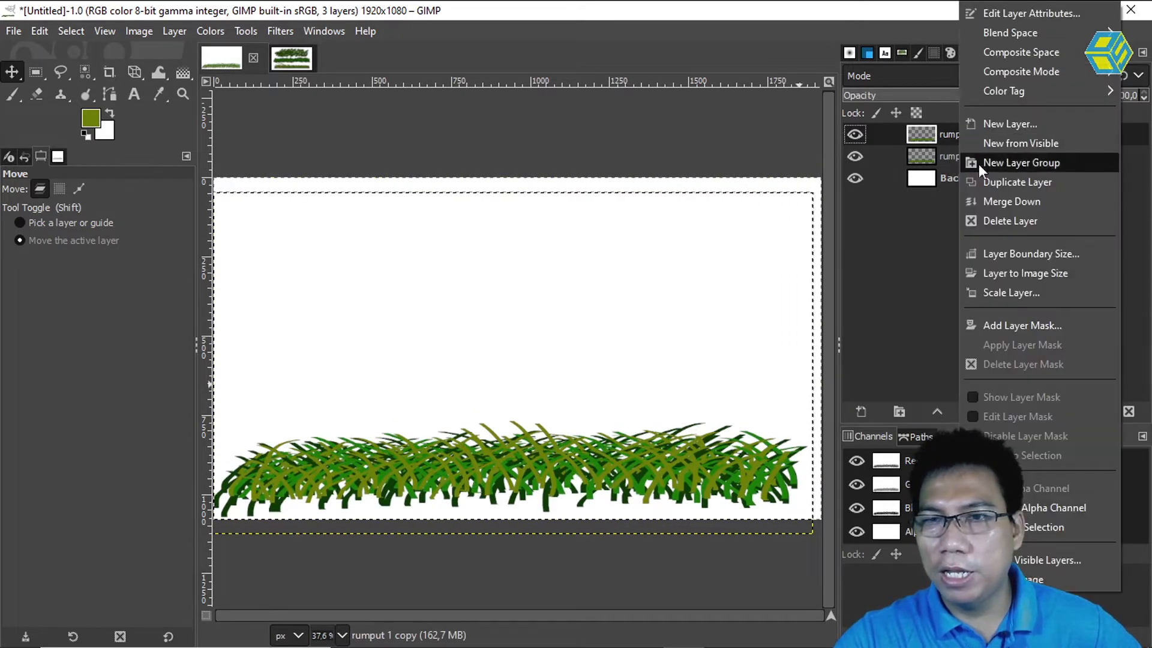
pyautogui.click(994, 181)
pyautogui.moveTo(605, 467); pyautogui.dragTo(610, 469)
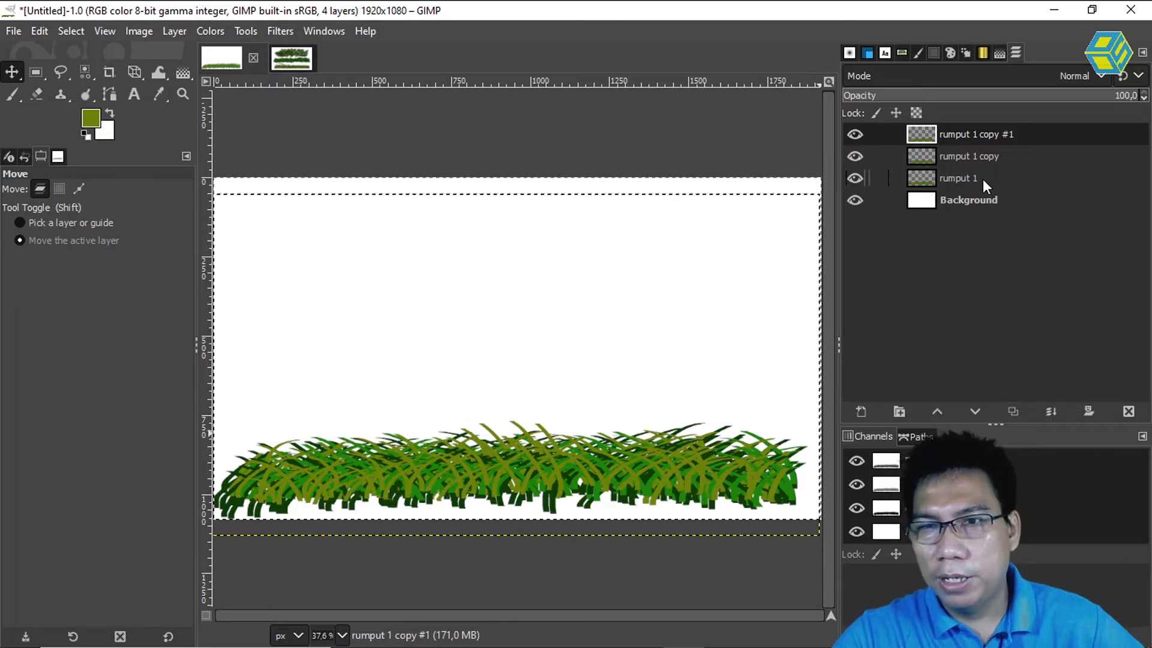
# Step: Merge the rumput 1 copy and rumput 1 copy #1 layers down into the rumput 1 layer
pyautogui.click(984, 154)
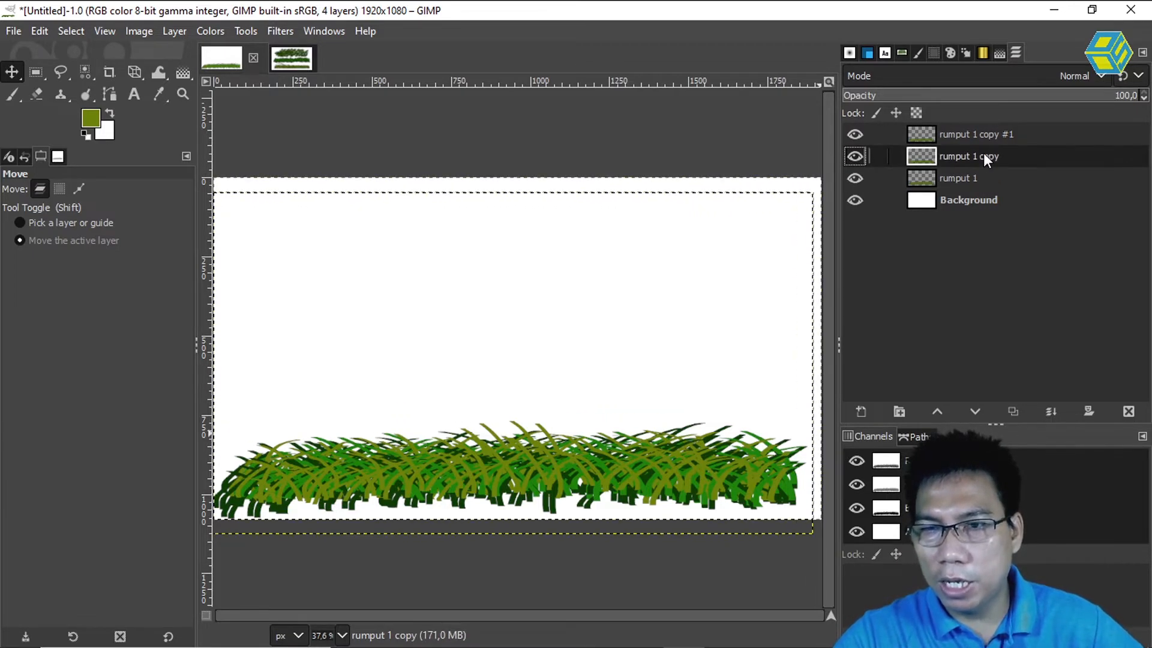
pyautogui.click(1051, 413)
pyautogui.click(956, 135)
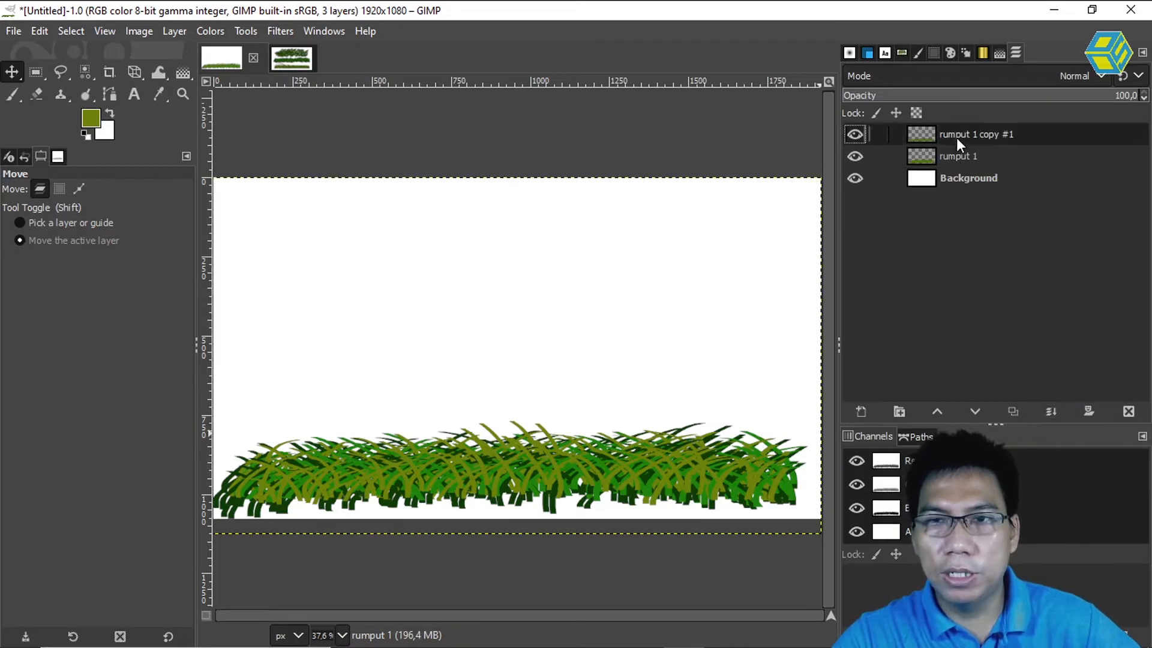
pyautogui.click(1052, 411)
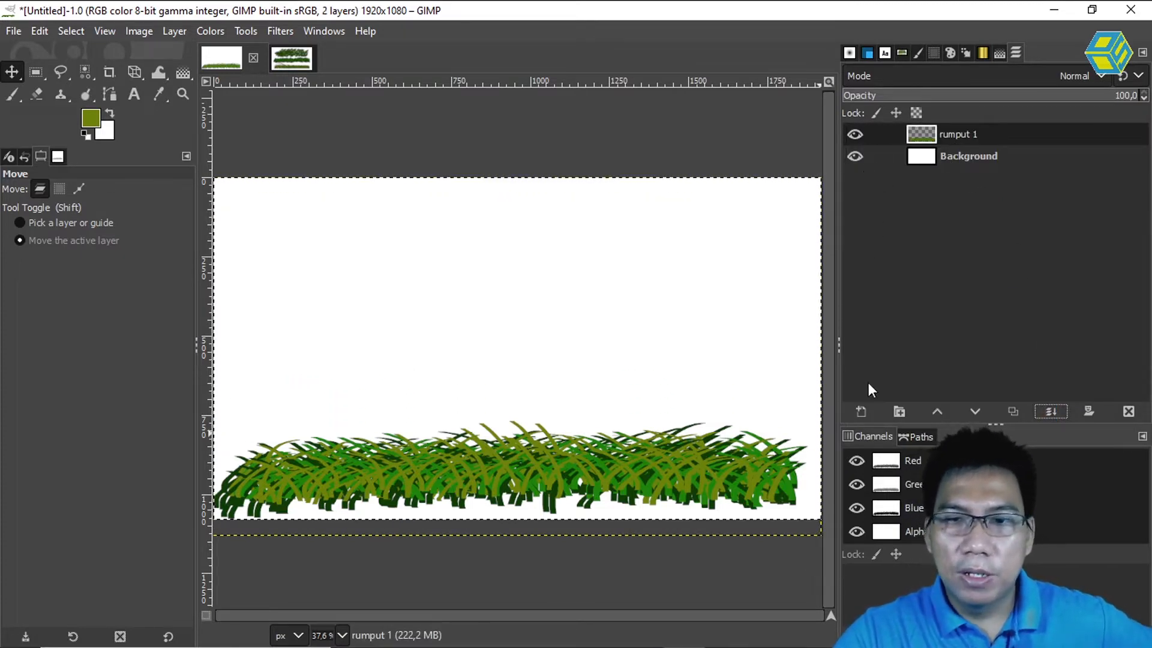
# Step: Create a transparent 1920 × 1080 layer named rumput 2 above rumput 1
pyautogui.click(862, 410)
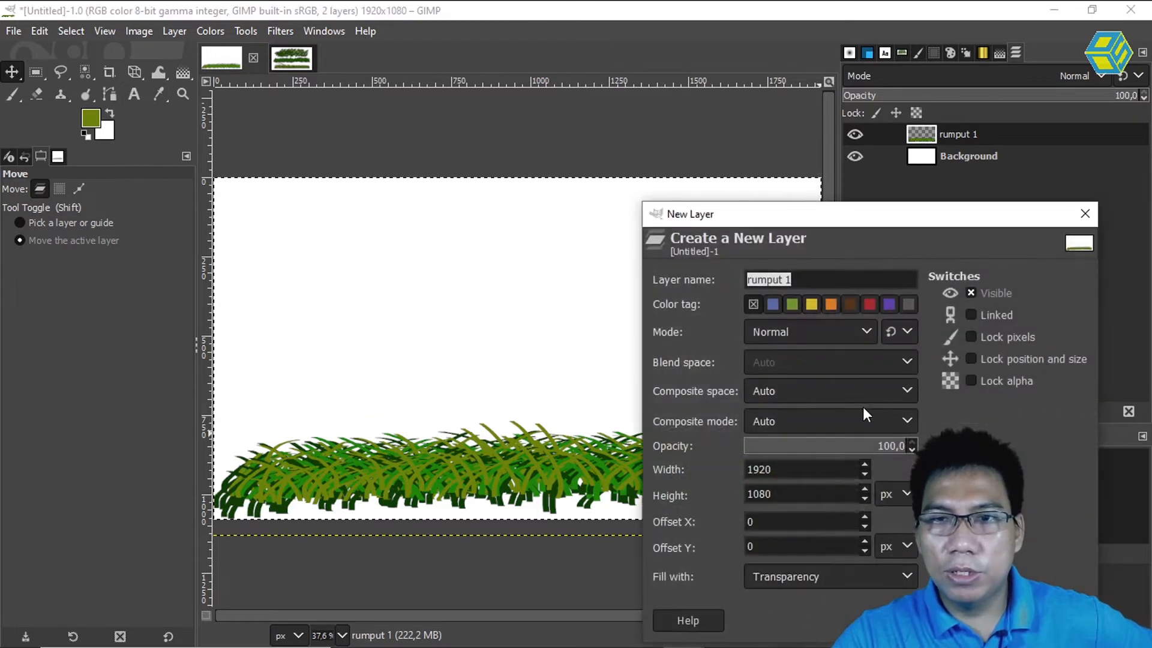
pyautogui.click(812, 280)
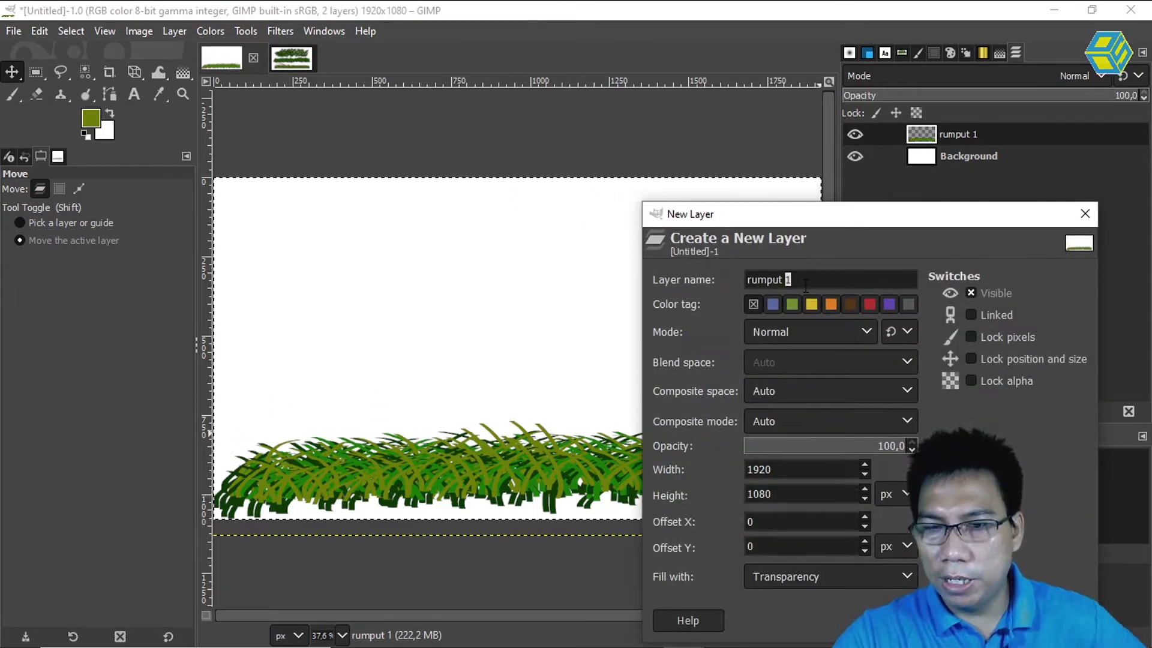
pyautogui.write('2')
pyautogui.press('Return')
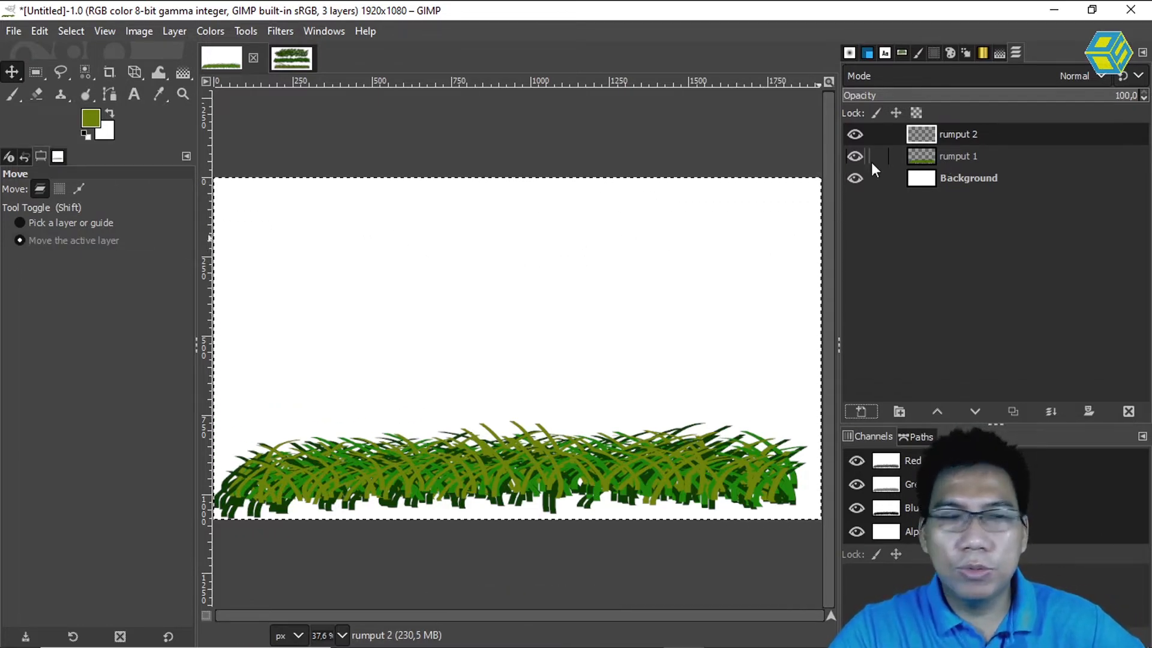
# Step: Give the Paintbrush a round tip by setting its aspect ratio to 0
pyautogui.click(11, 94)
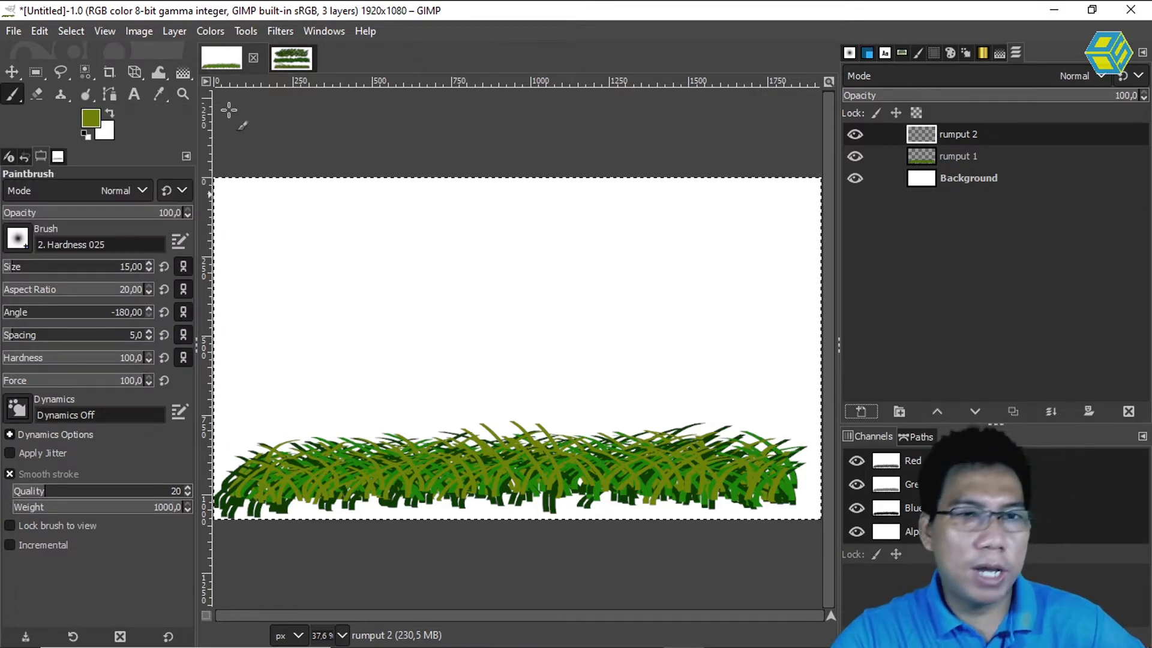
pyautogui.moveTo(33, 267); pyautogui.dragTo(37, 267)
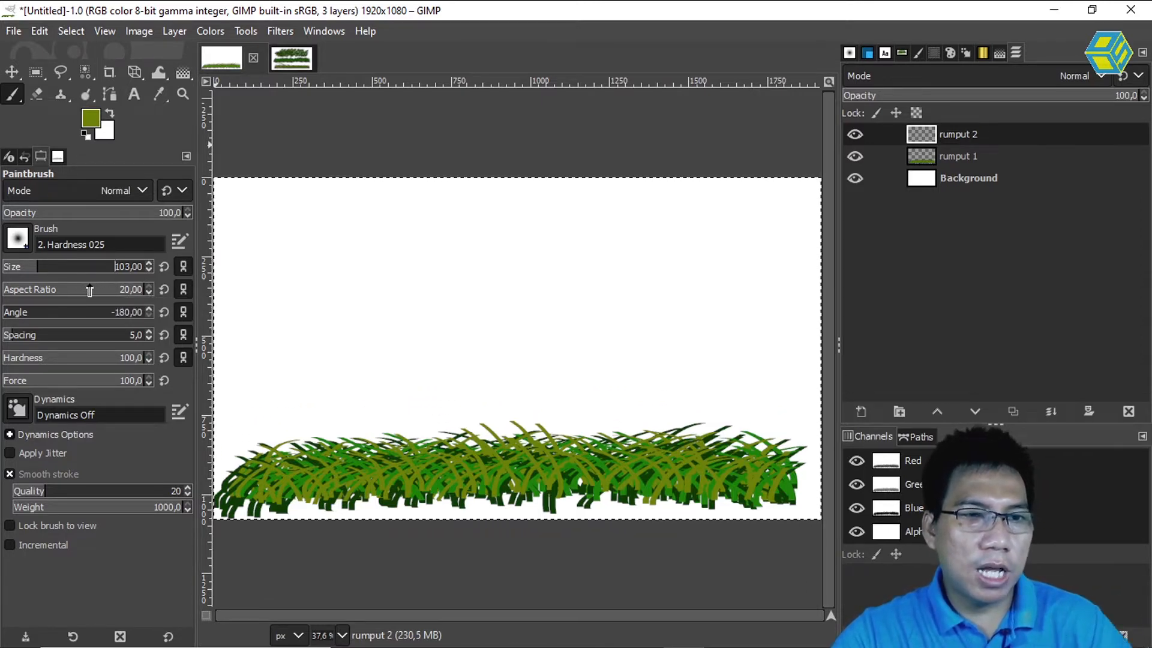
pyautogui.moveTo(66, 269)
pyautogui.mouseDown()
pyautogui.moveTo(88, 267)
pyautogui.moveTo(89, 292)
pyautogui.mouseUp()
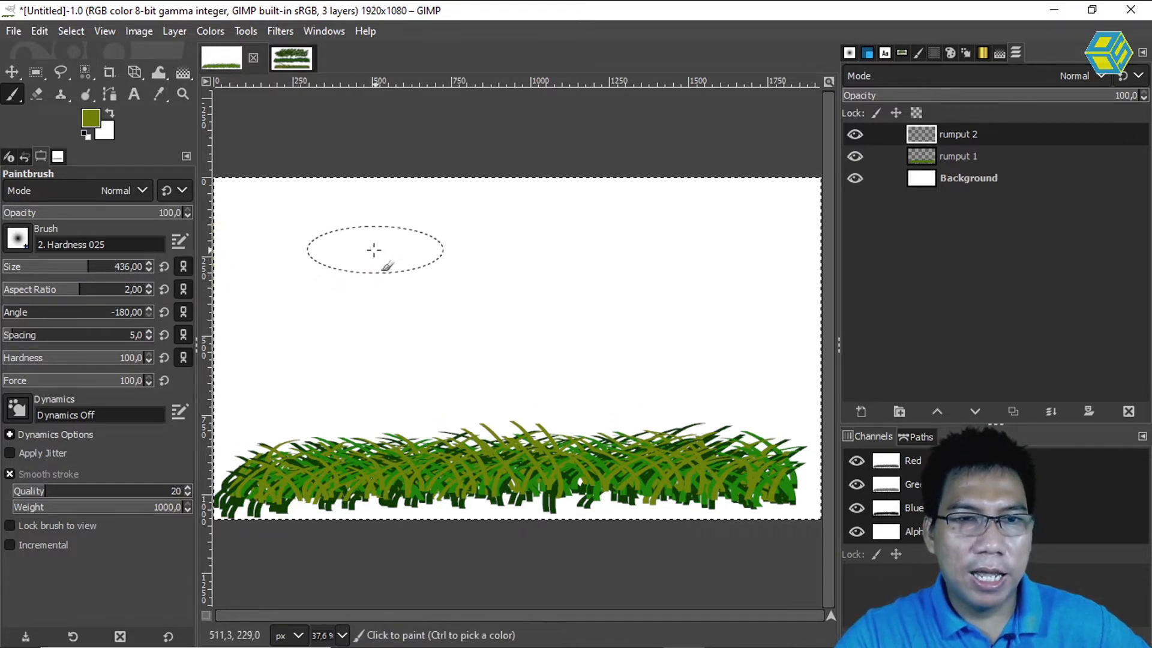
pyautogui.moveTo(83, 291); pyautogui.dragTo(64, 292)
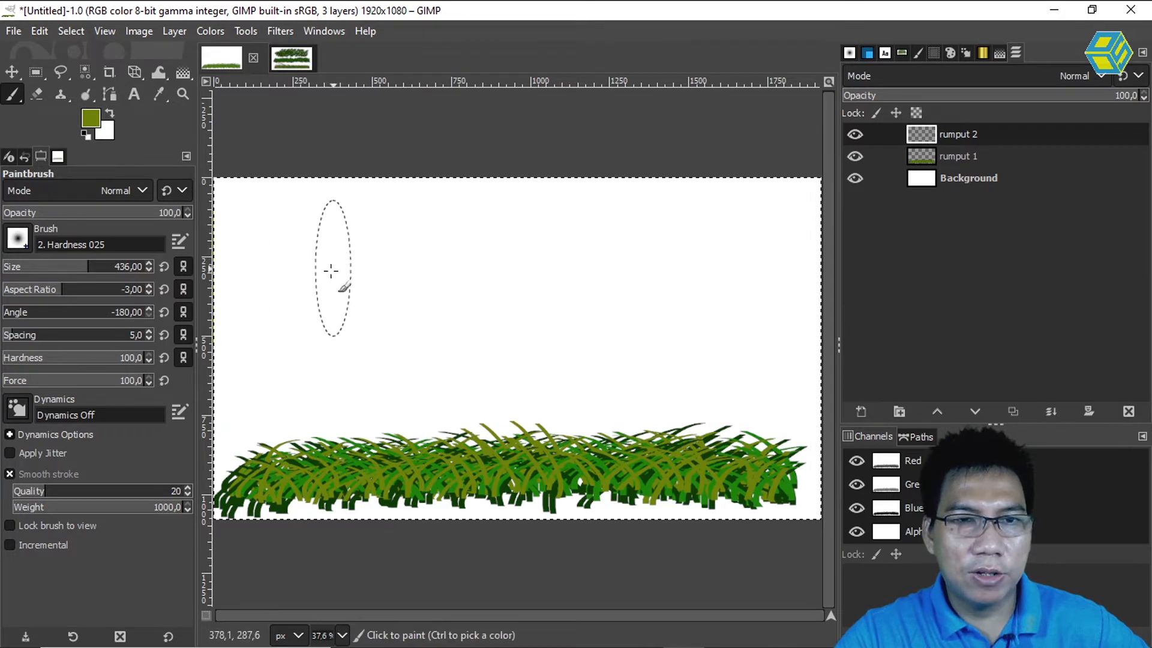
pyautogui.doubleClick(136, 291)
pyautogui.write('0')
pyautogui.press('Return')
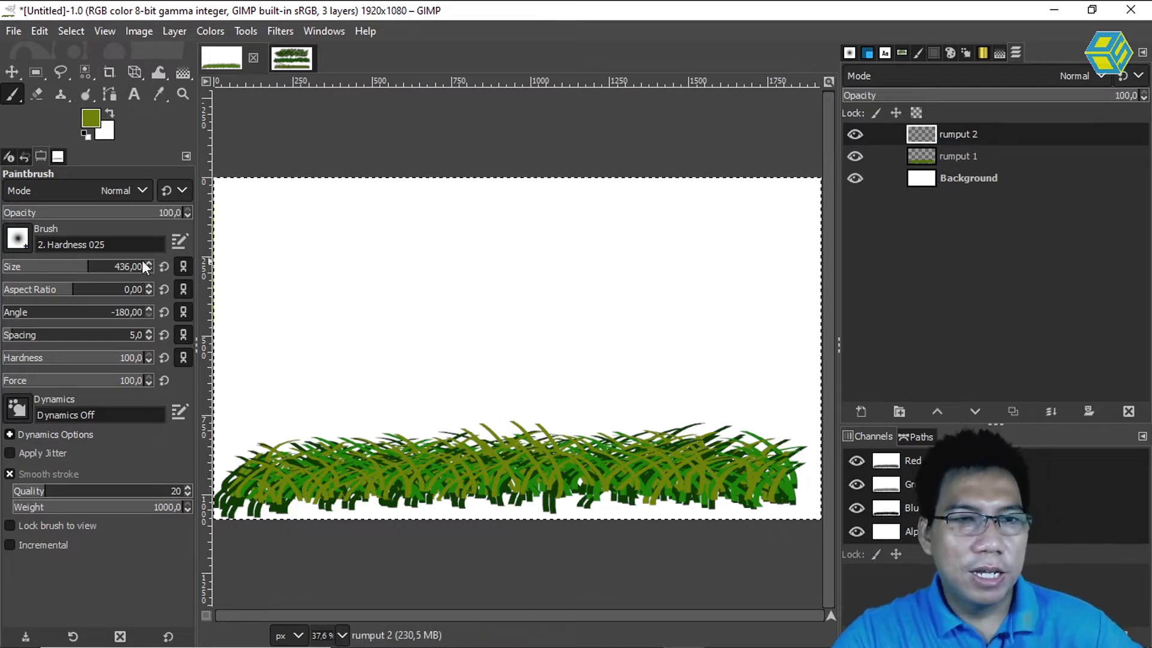
# Step: Set the brush size to 40, trying one olive test stroke above the grass and undoing it
pyautogui.moveTo(86, 274); pyautogui.dragTo(22, 270)
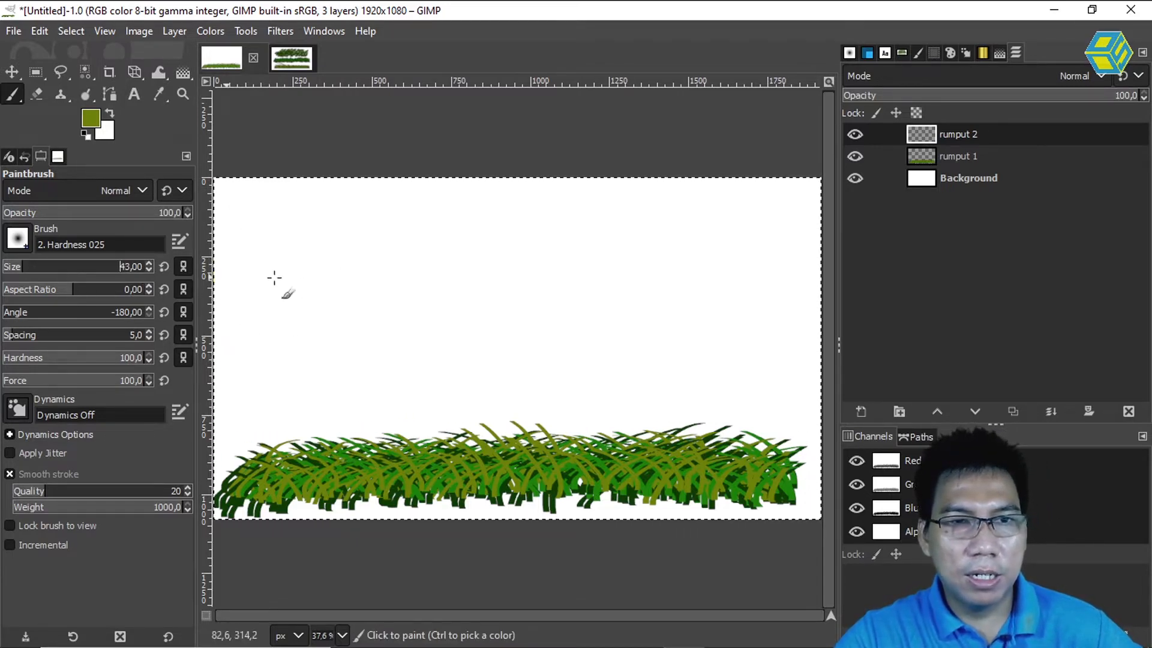
pyautogui.moveTo(303, 326); pyautogui.dragTo(522, 332)
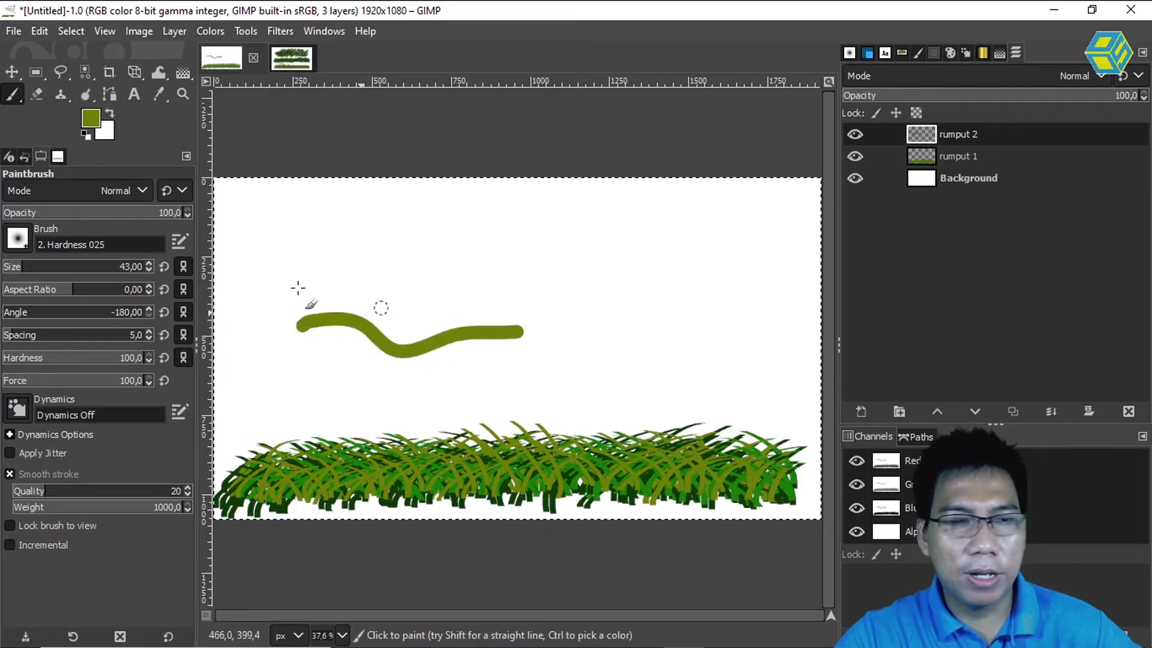
pyautogui.click(136, 267)
pyautogui.write('30')
pyautogui.press('Return')
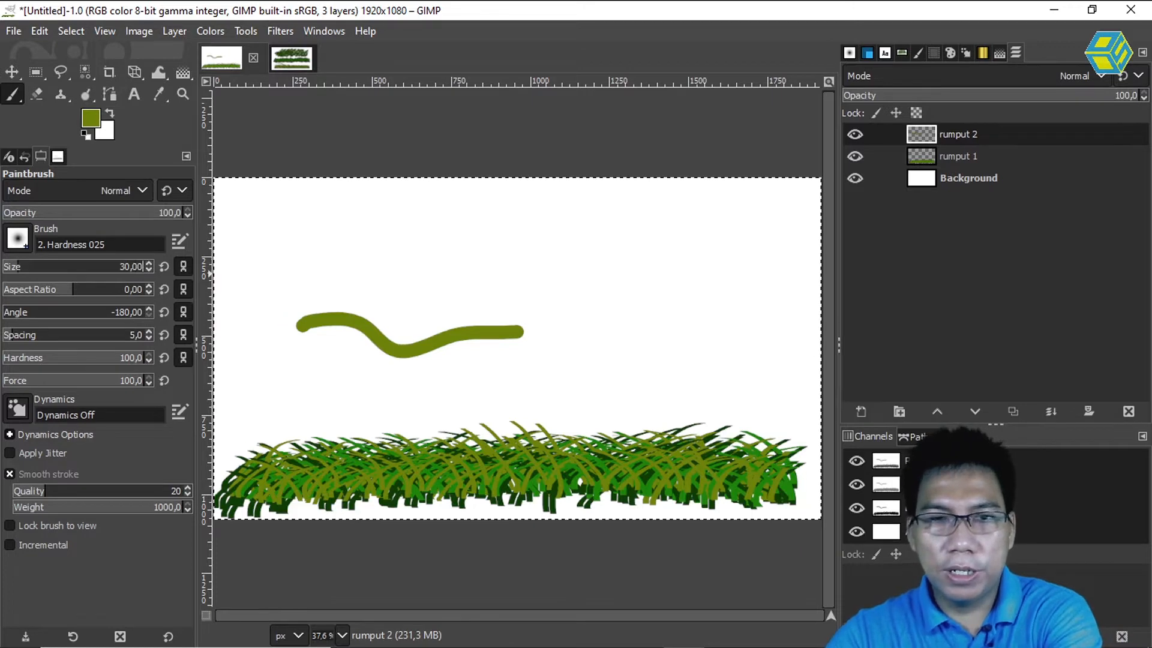
pyautogui.click(129, 266)
pyautogui.write('40')
pyautogui.press('Return')
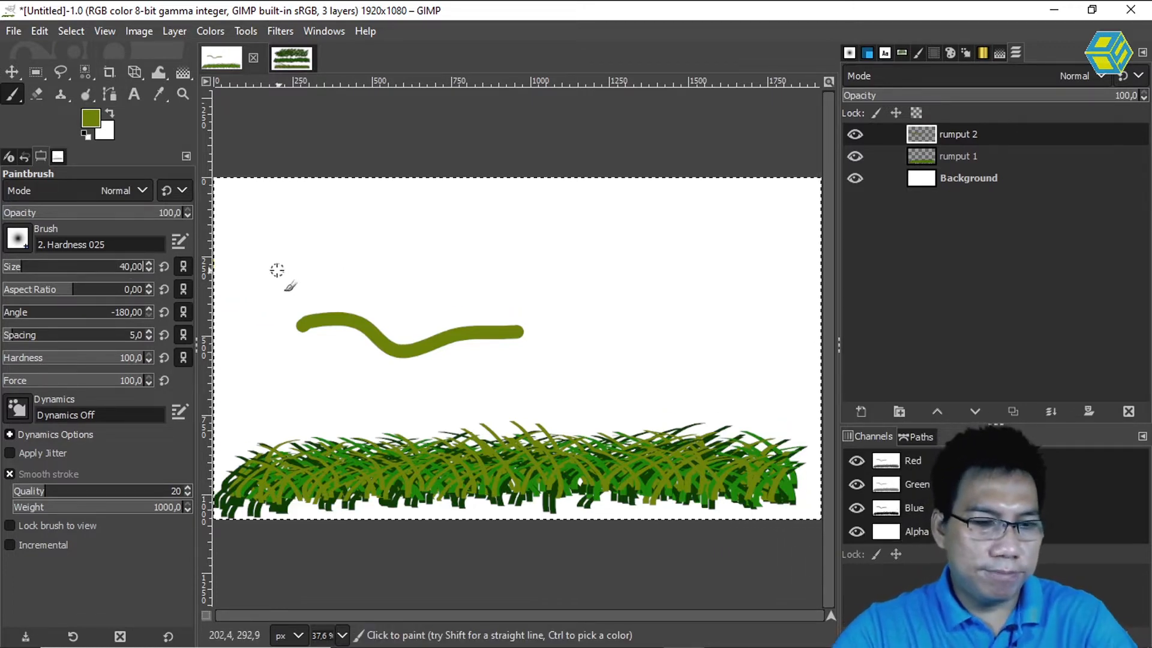
pyautogui.hotkey('ctrl', 'z')
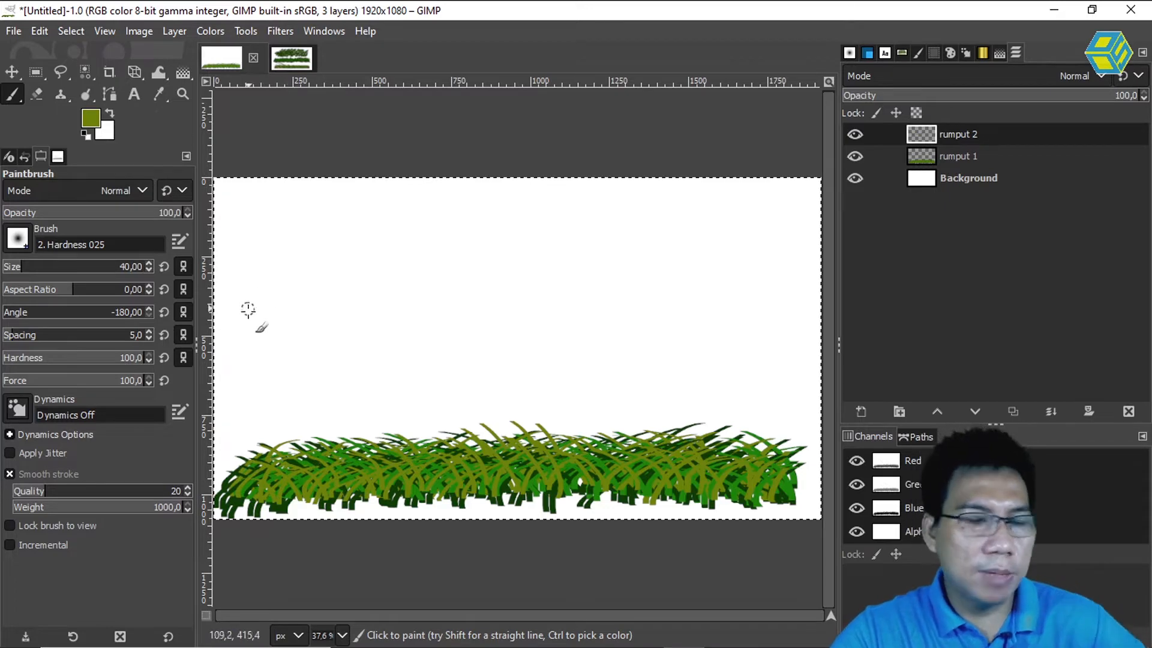
# Step: Set the foreground colour to dark green 0e3d05 and paint a wavy horizontal line across the canvas above the grass
pyautogui.click(89, 120)
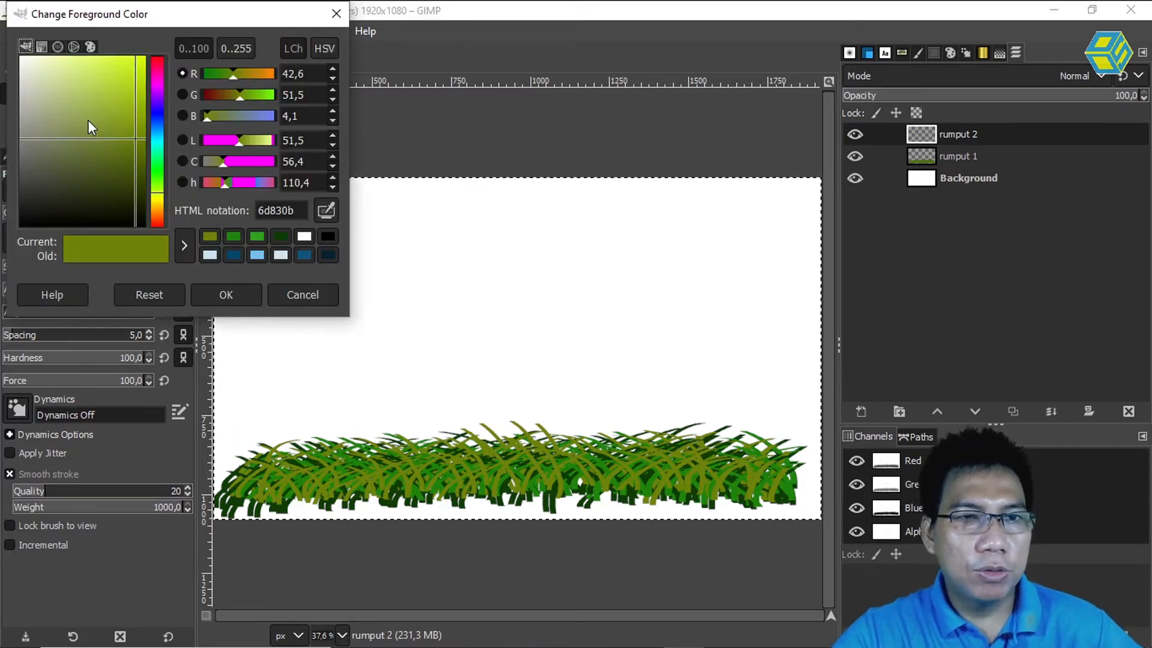
pyautogui.click(279, 236)
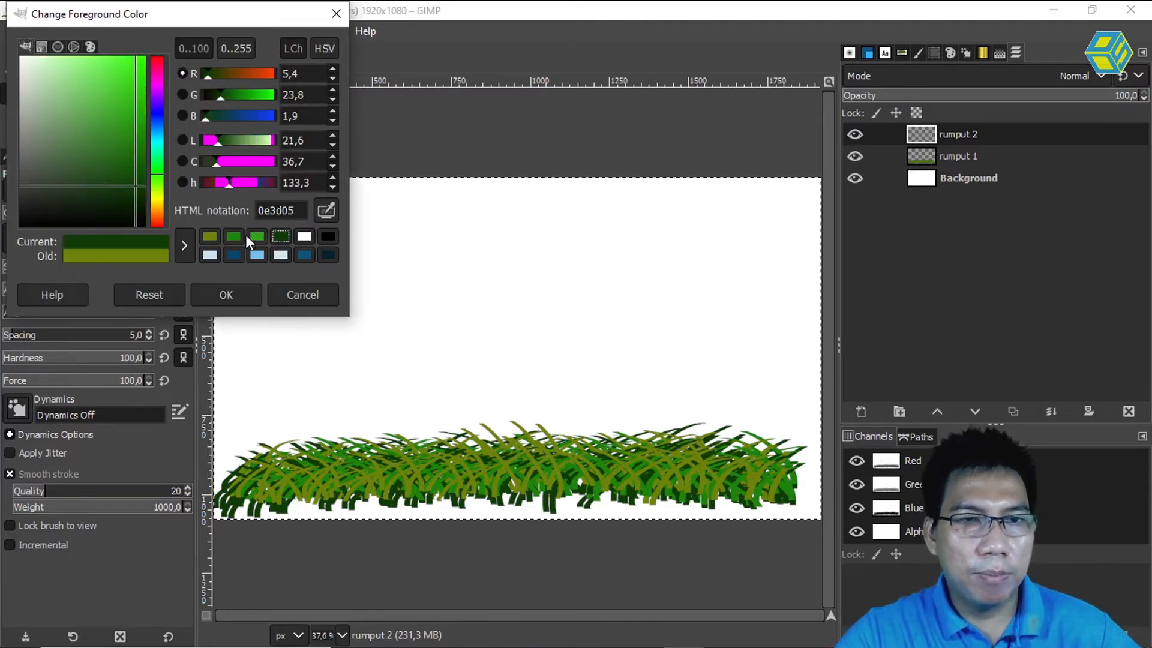
pyautogui.click(551, 40)
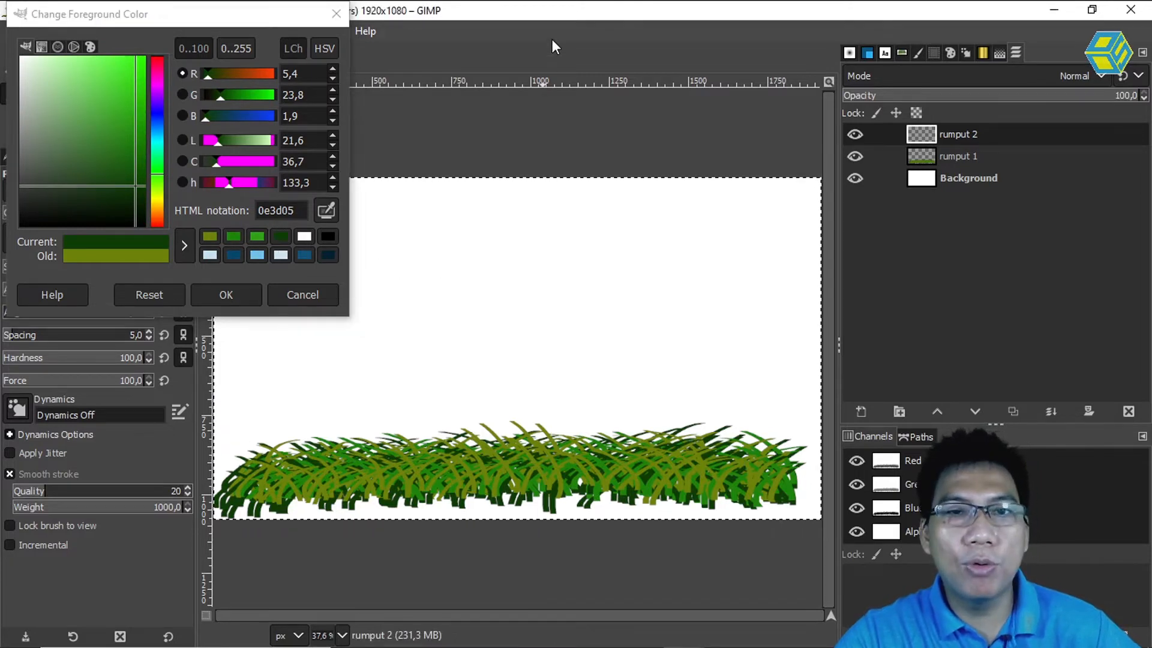
pyautogui.click(225, 294)
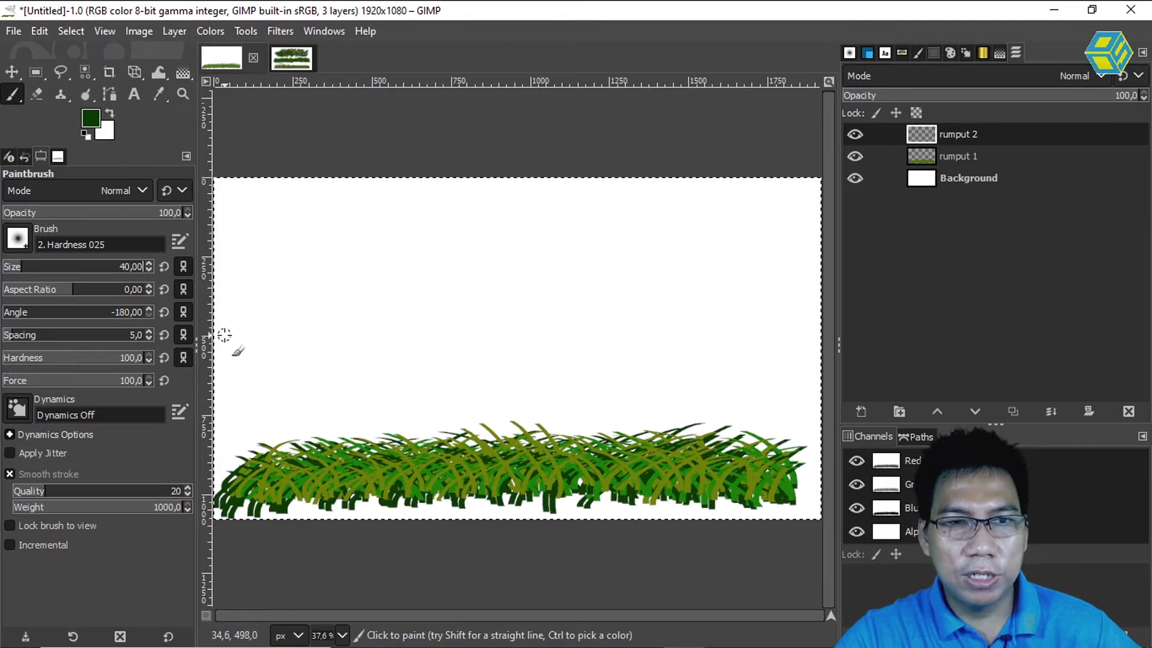
pyautogui.moveTo(221, 335); pyautogui.dragTo(818, 330)
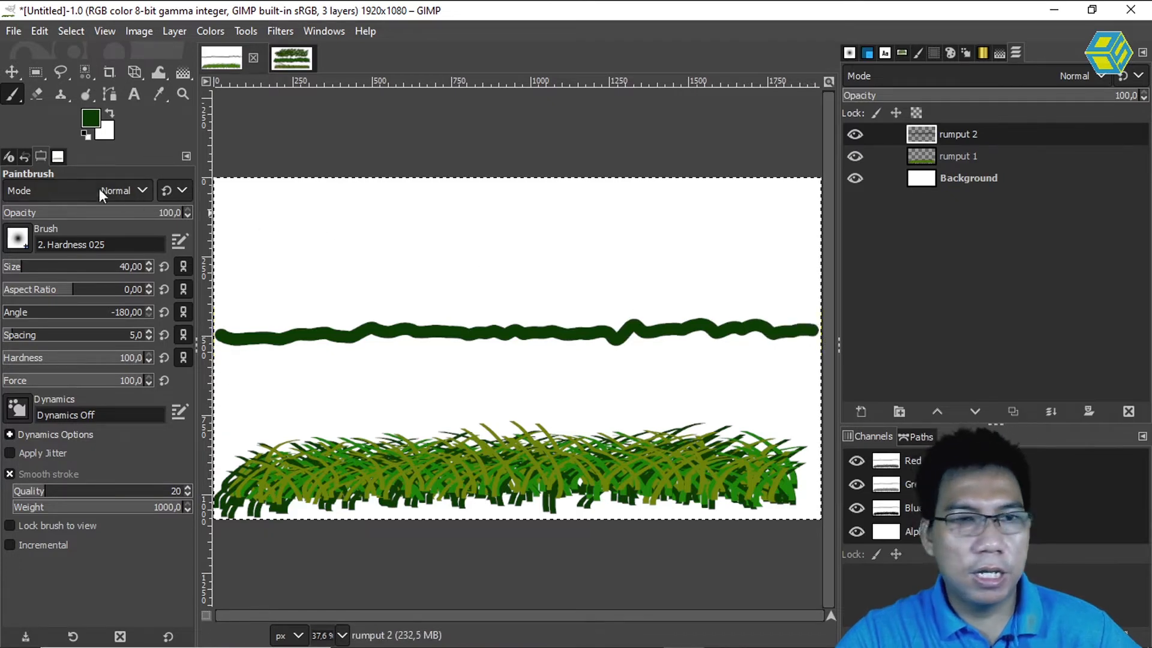
# Step: Set the foreground colour to olive 6d830b and paint a second wavy line along the upper edge of the dark green one
pyautogui.click(91, 120)
pyautogui.click(235, 238)
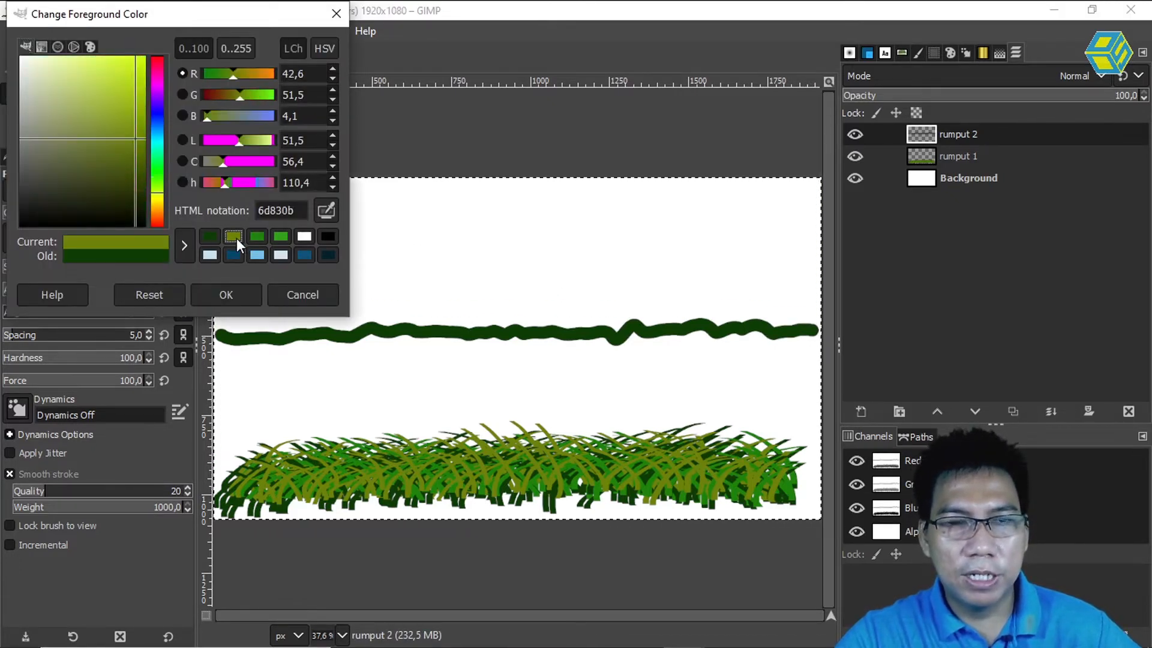
pyautogui.click(452, 32)
pyautogui.click(238, 300)
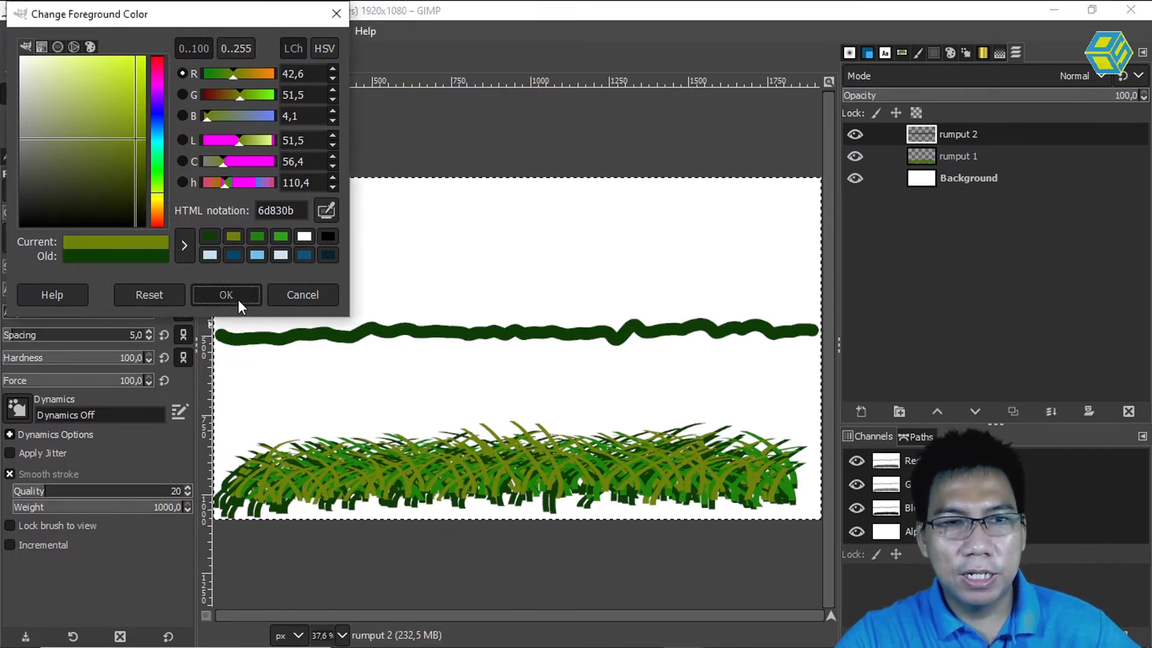
pyautogui.moveTo(217, 323)
pyautogui.mouseDown()
pyautogui.moveTo(375, 312)
pyautogui.moveTo(468, 325)
pyautogui.moveTo(811, 324)
pyautogui.mouseUp()
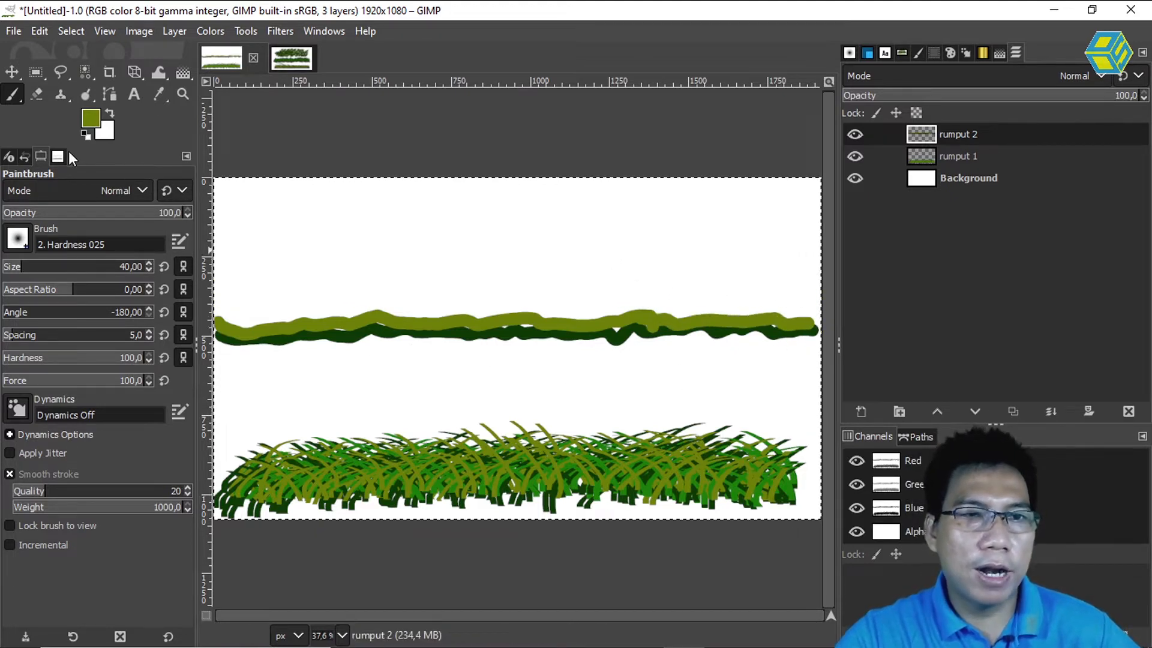
# Step: Set the foreground colour to green 197507 and paint a third wavy line along the upper edge of the olive one
pyautogui.click(91, 122)
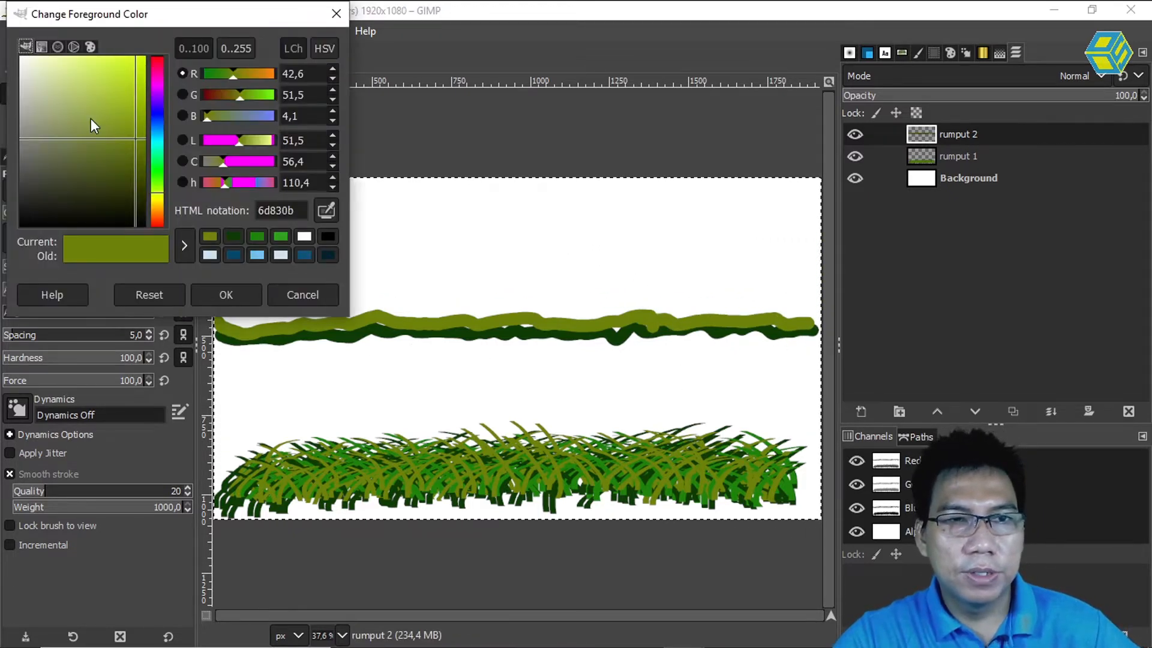
pyautogui.click(257, 236)
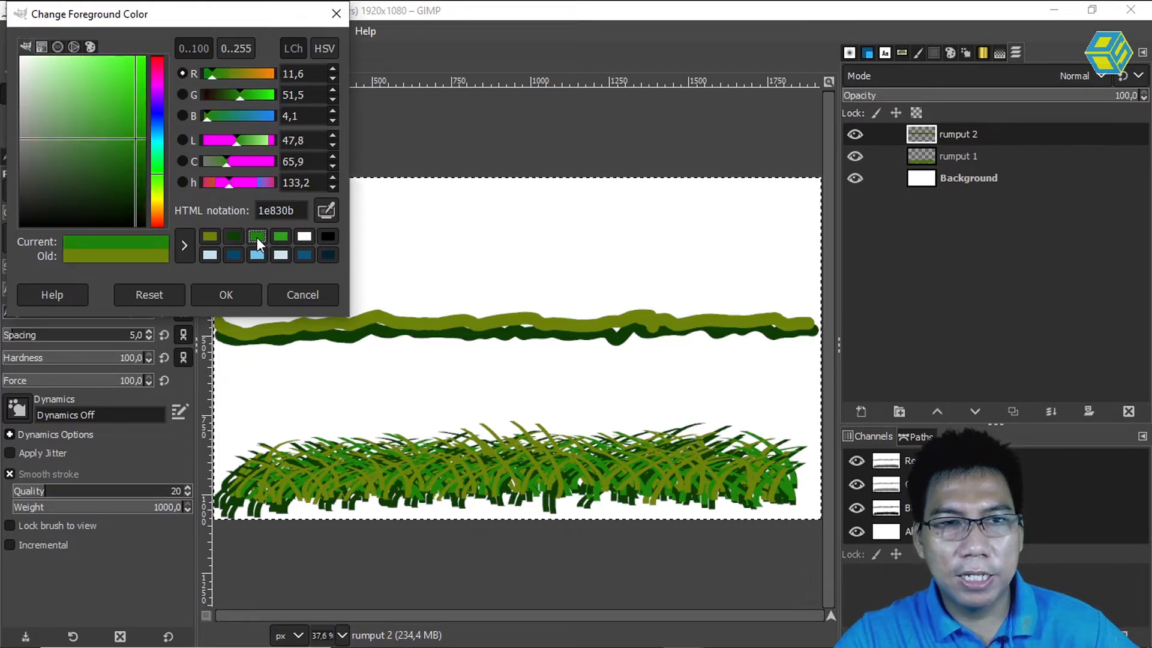
pyautogui.click(138, 147)
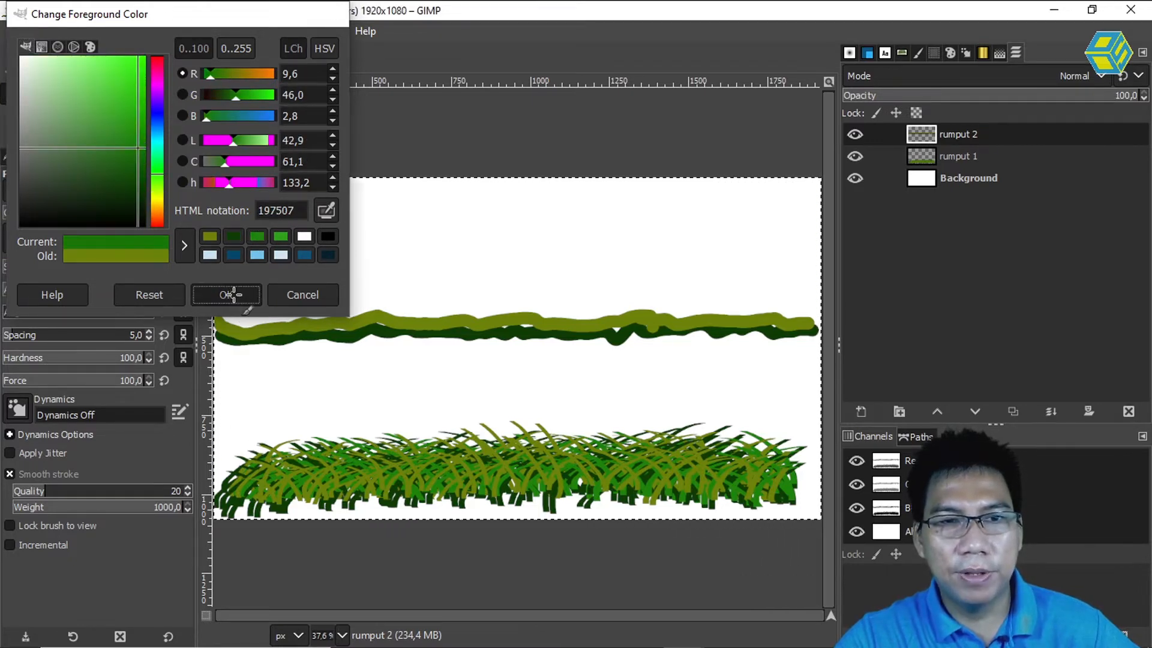
pyautogui.click(234, 294)
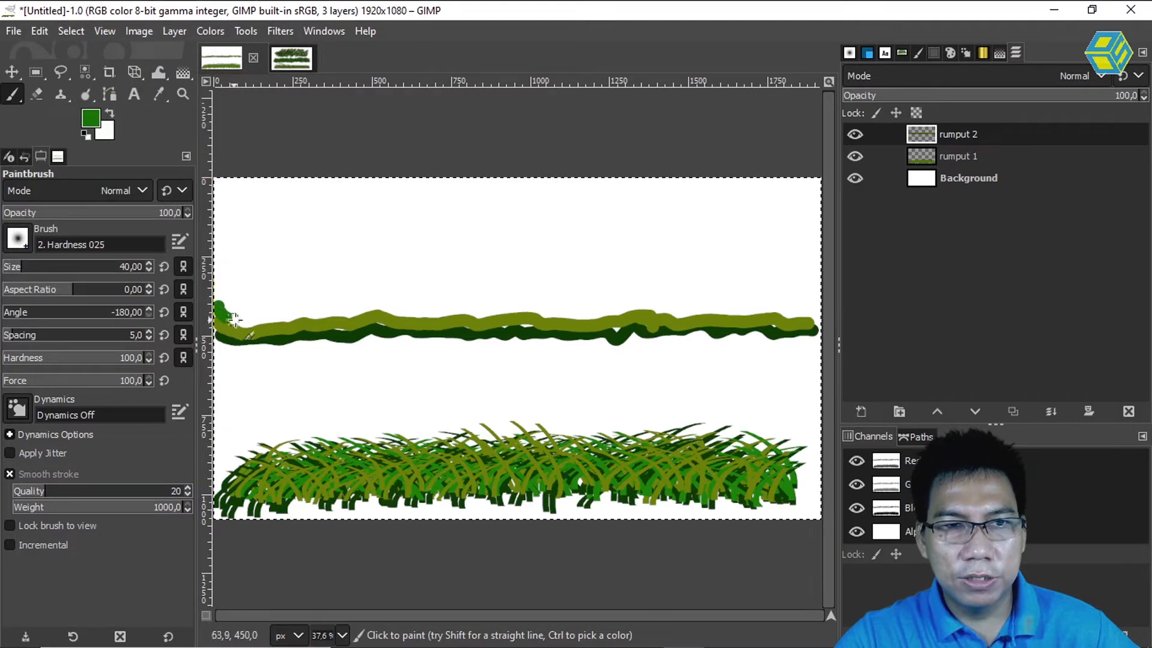
pyautogui.moveTo(266, 324); pyautogui.dragTo(302, 318)
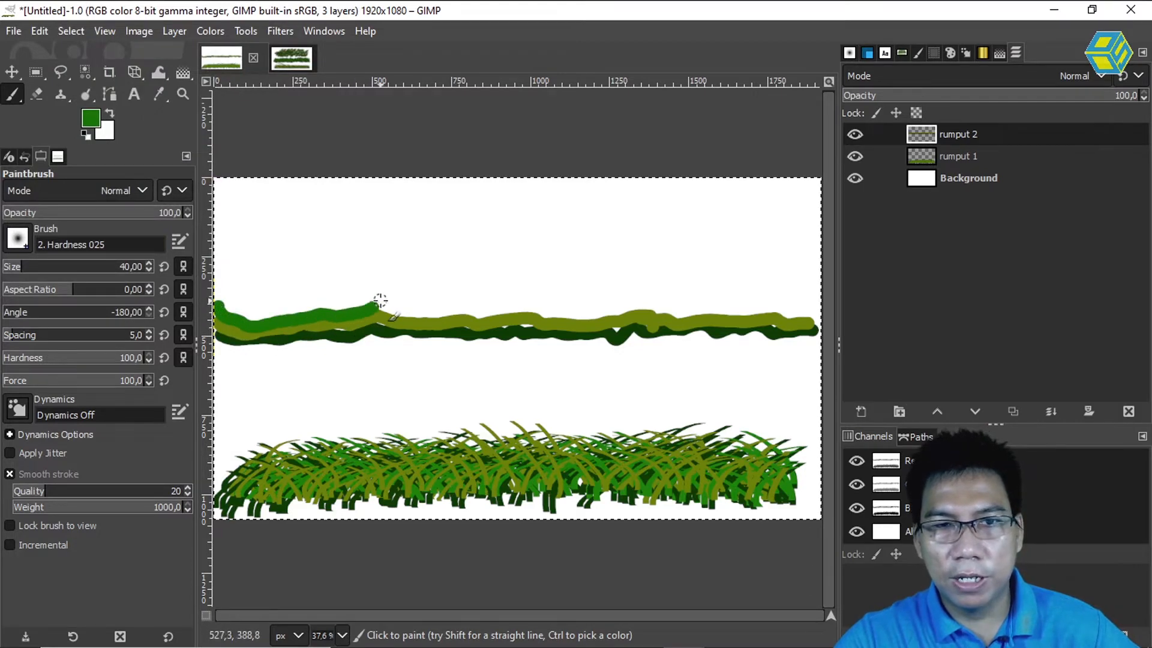
pyautogui.moveTo(446, 312); pyautogui.dragTo(486, 313)
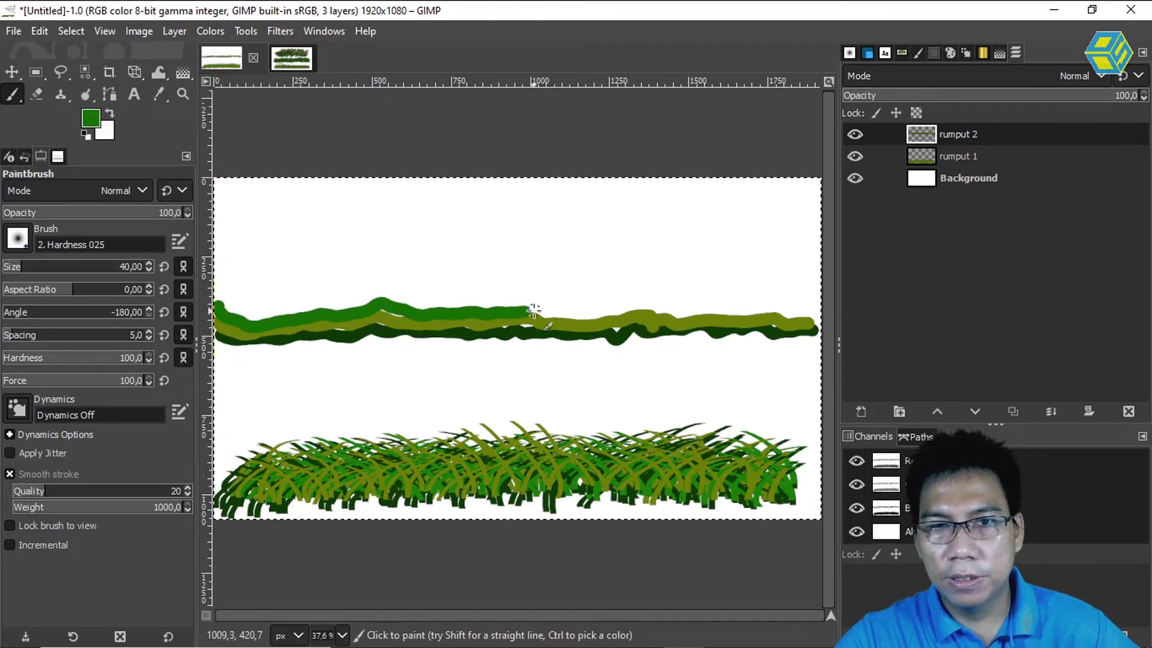
pyautogui.moveTo(566, 313); pyautogui.dragTo(774, 313)
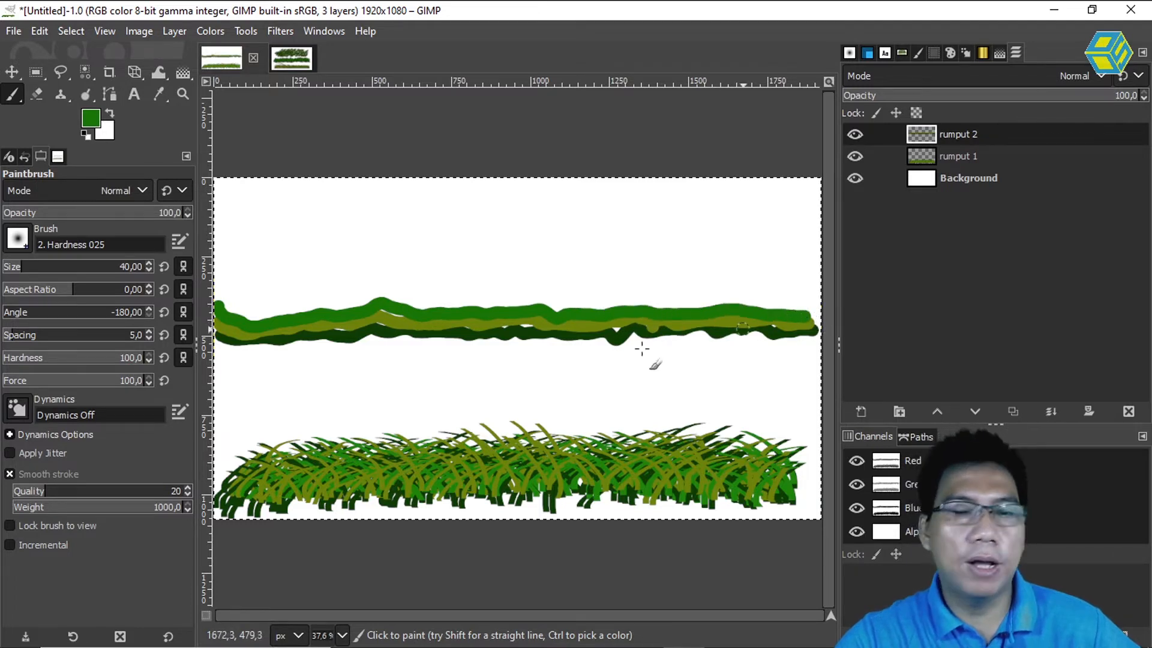
# Step: Move the rumput 2 layer down so its three-colour band sits closer to the grass row
pyautogui.click(12, 72)
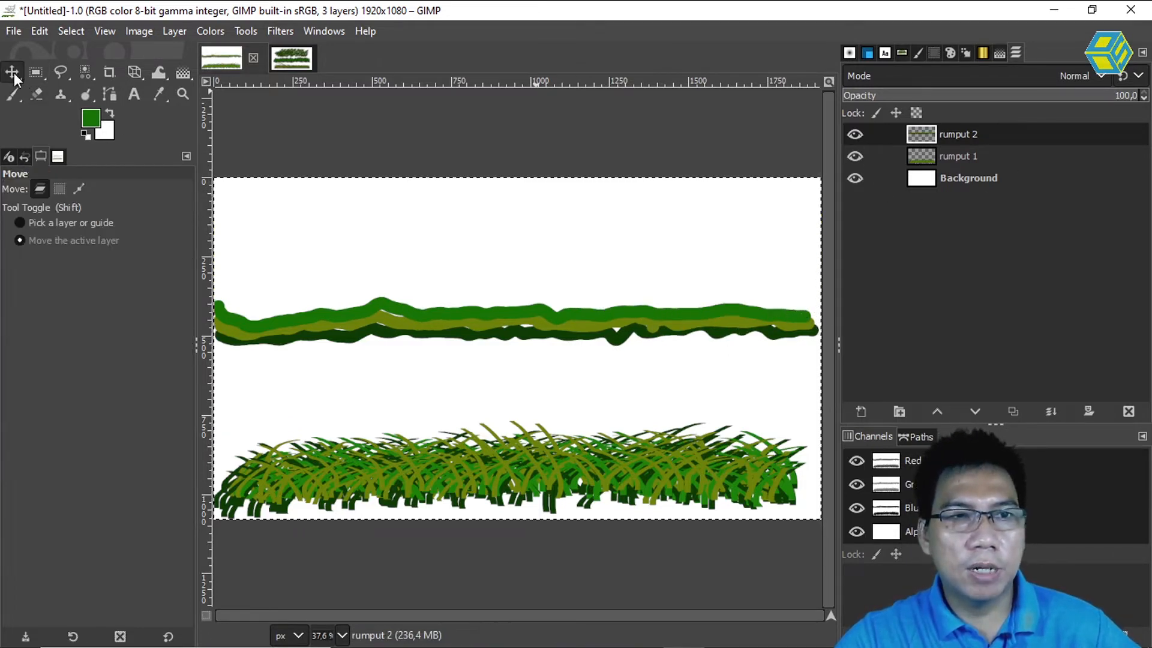
pyautogui.moveTo(462, 325); pyautogui.dragTo(469, 361)
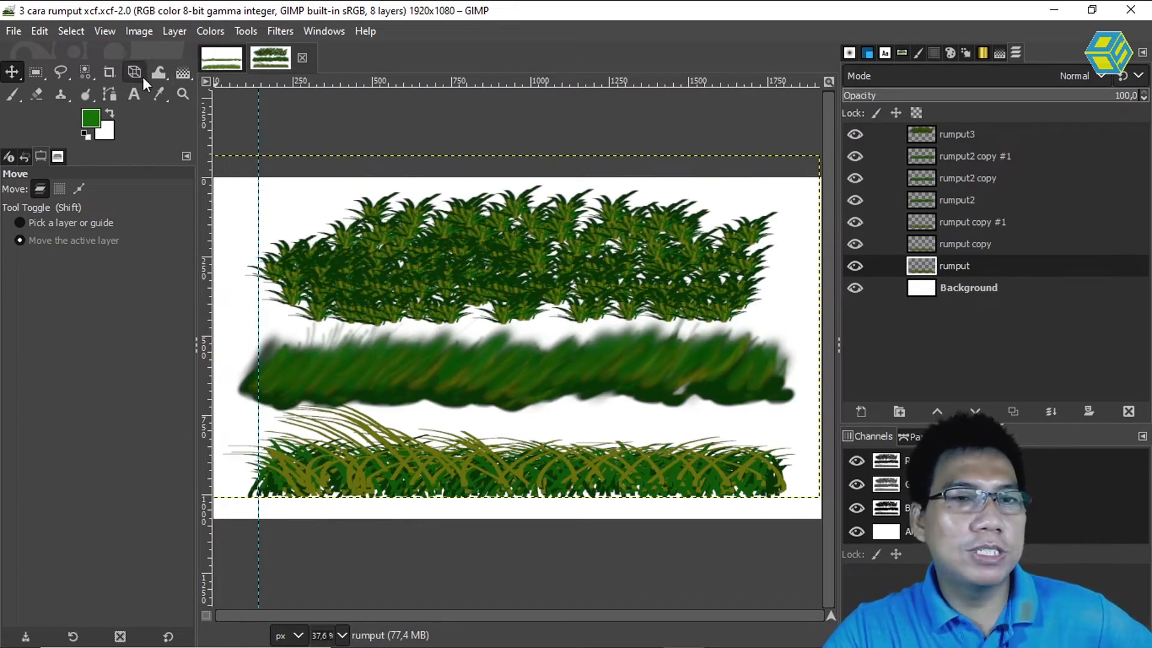
# Step: Return to the untitled grass image and activate the Smudge tool for the rumput 2 layer
pyautogui.click(217, 63)
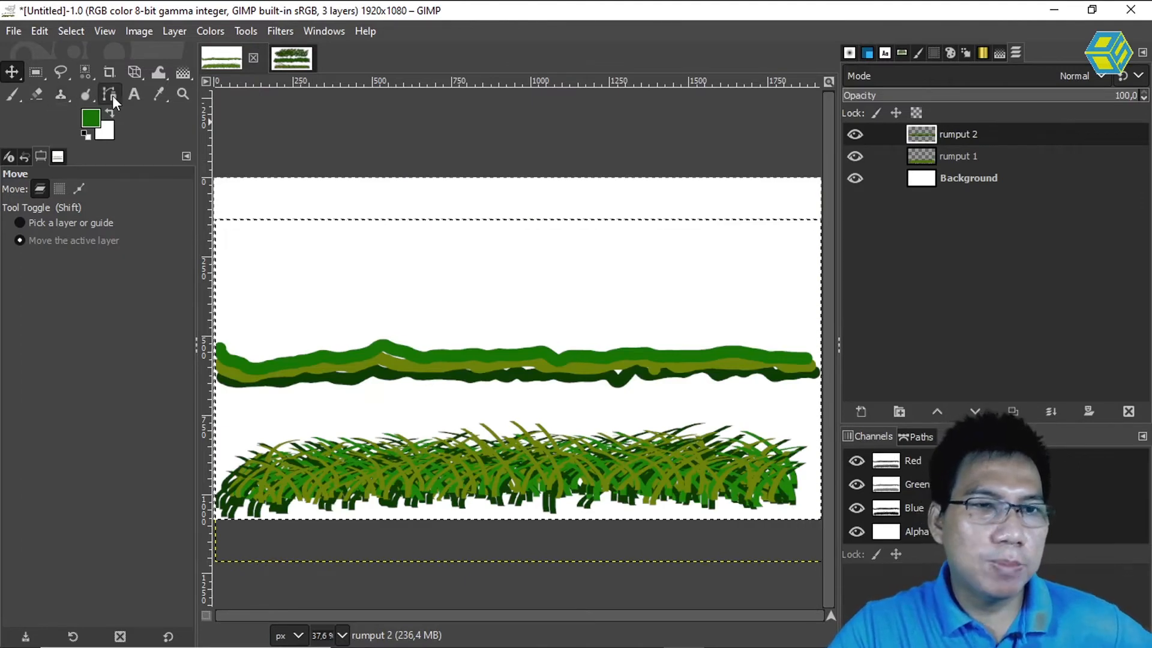
pyautogui.rightClick(84, 97)
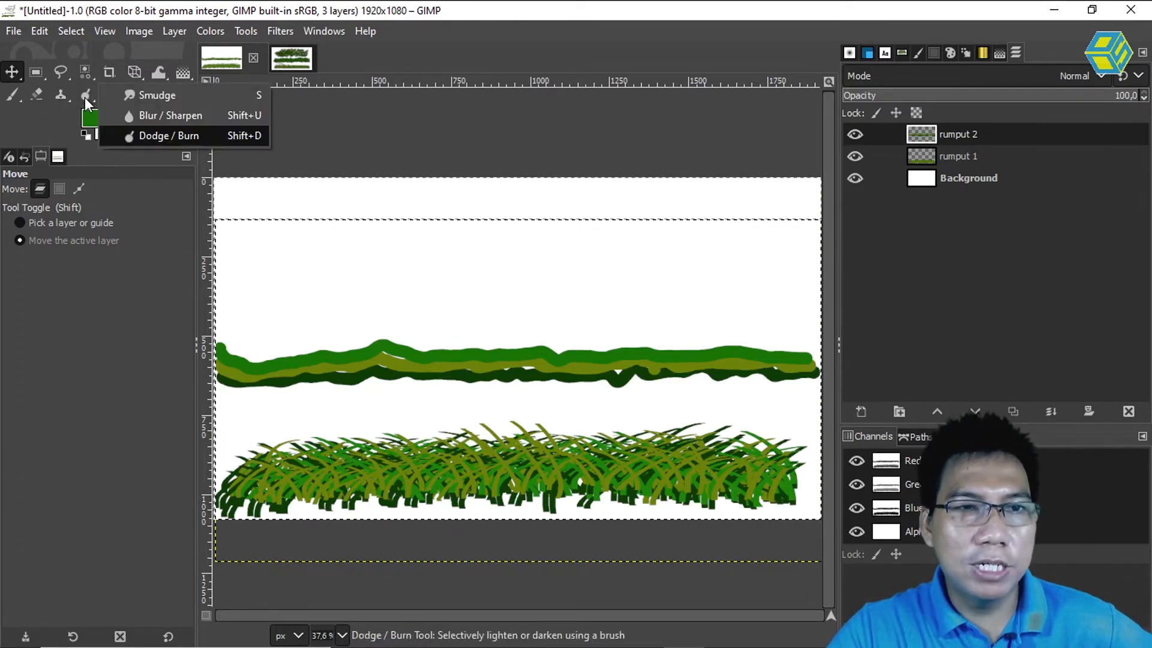
pyautogui.click(145, 97)
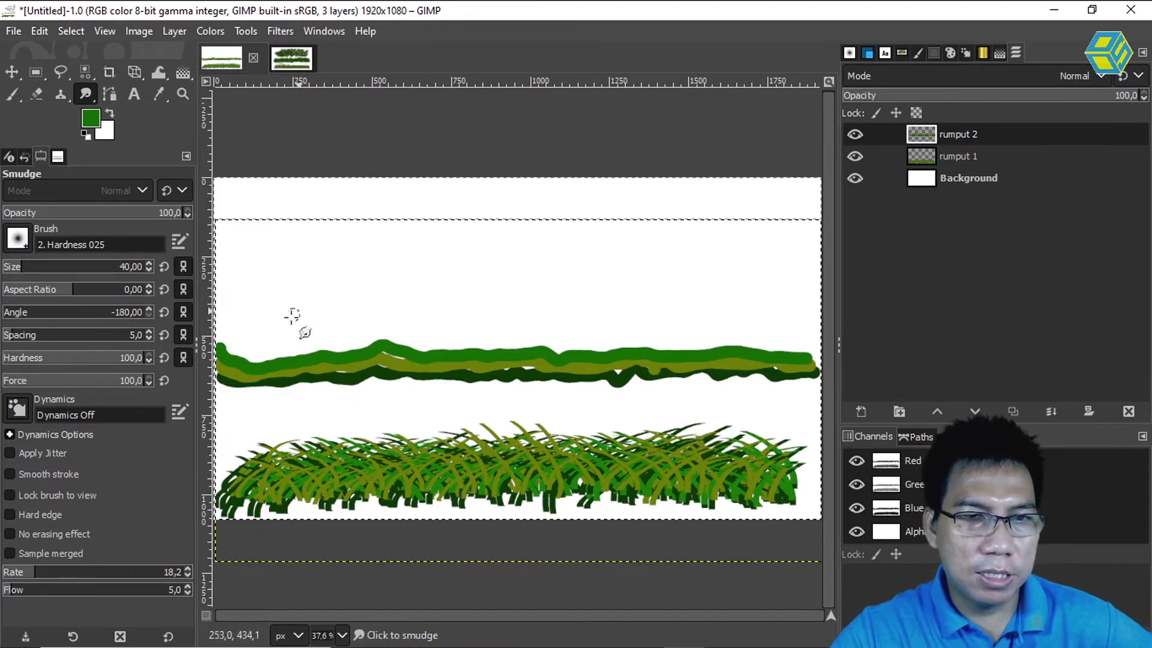
# Step: Try smudging blades out of the three-colour band at brush sizes 40 and 77, and undo the strokes
pyautogui.moveTo(327, 286); pyautogui.dragTo(304, 330)
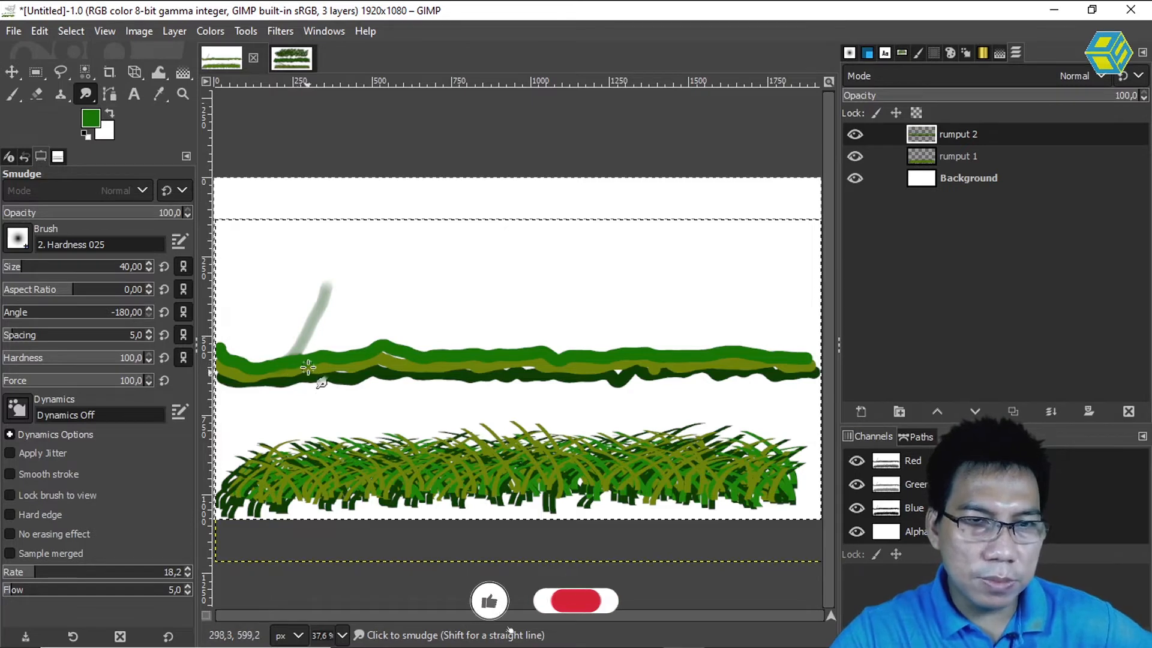
pyautogui.moveTo(16, 270); pyautogui.dragTo(31, 270)
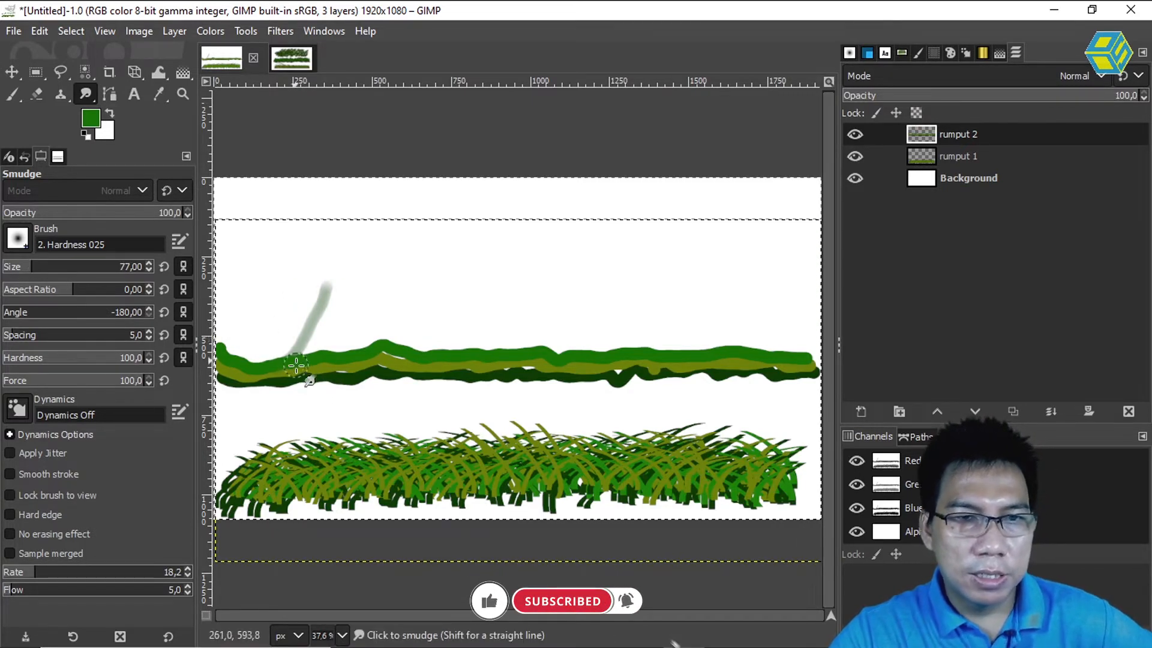
pyautogui.moveTo(330, 359); pyautogui.dragTo(368, 314)
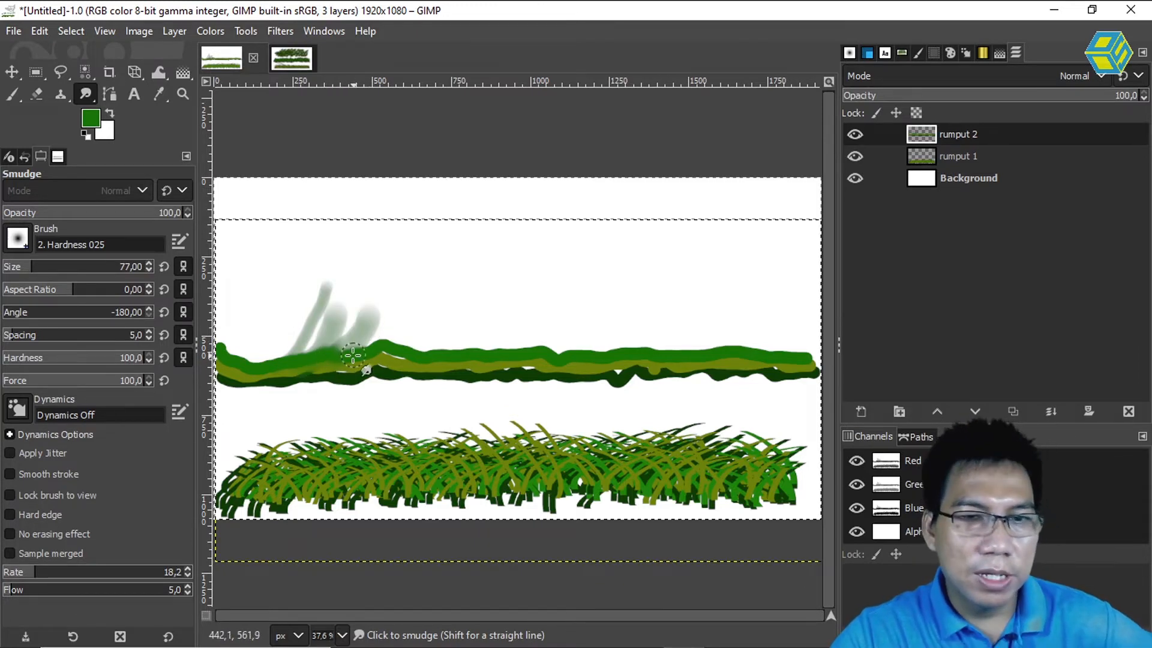
pyautogui.press('ctrl')
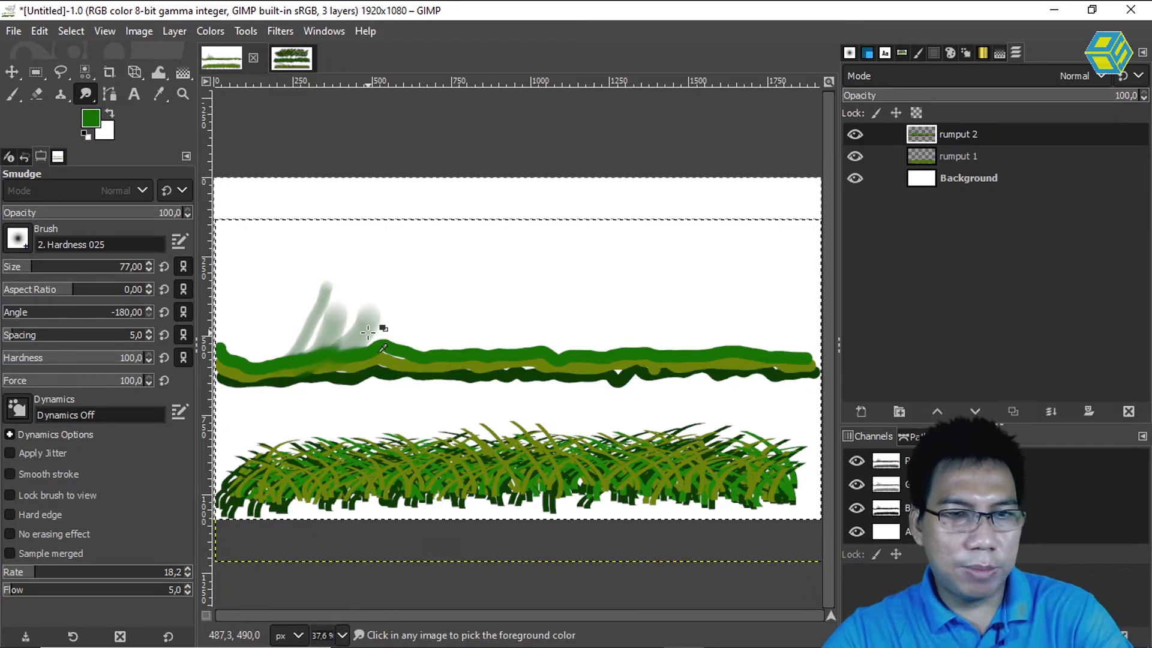
pyautogui.hotkey('ctrl', 'z')
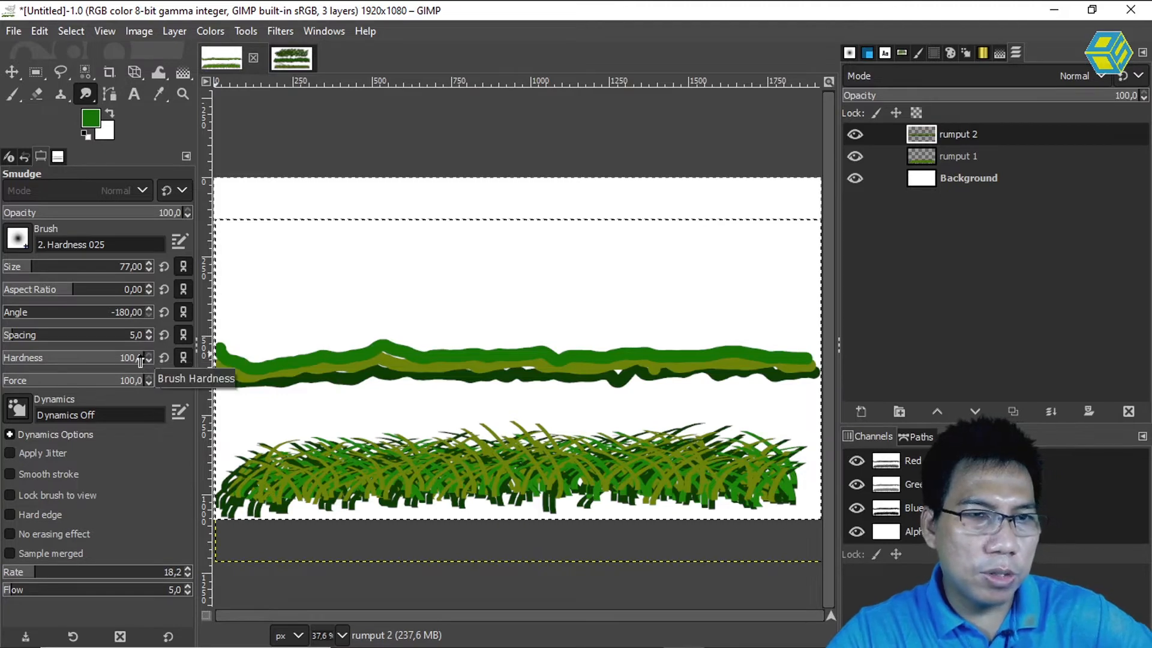
# Step: Set the Smudge tool's hardness to 0 and its rate to 55.1
pyautogui.moveTo(142, 359); pyautogui.dragTo(2, 360)
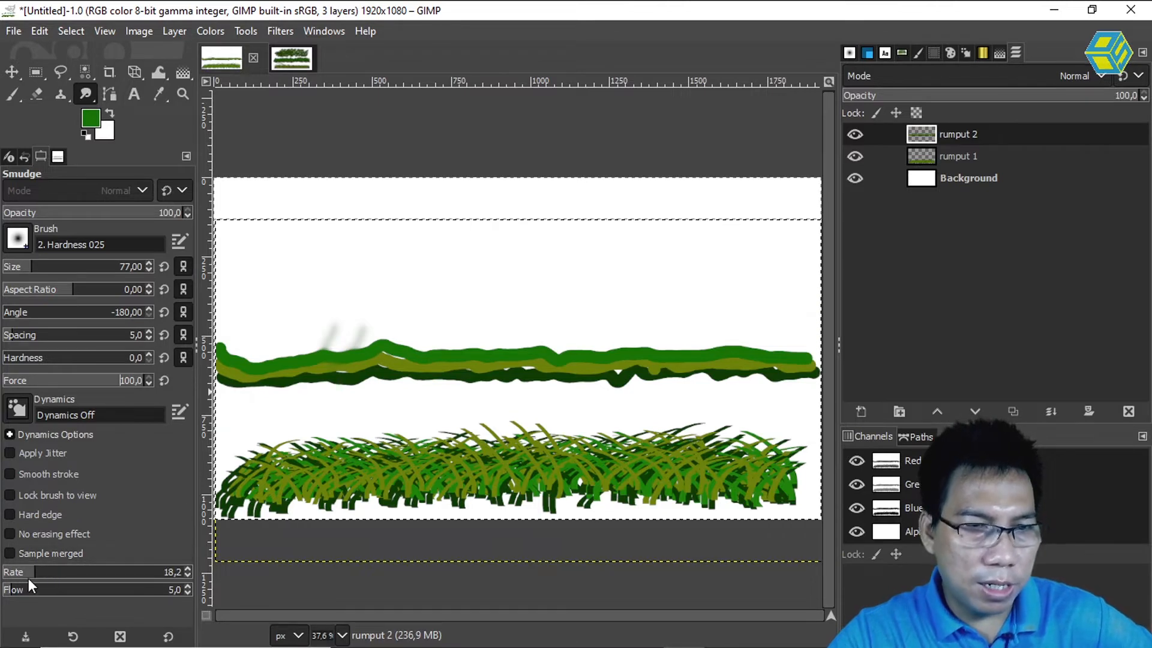
pyautogui.moveTo(36, 572); pyautogui.dragTo(101, 572)
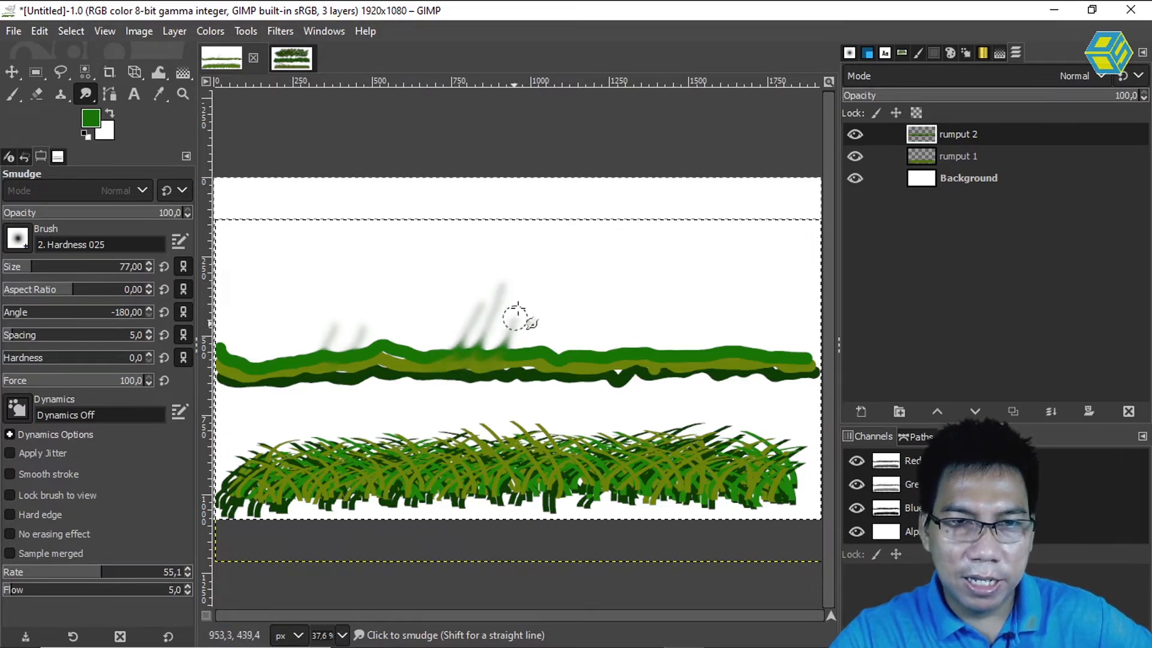
# Step: Try a smudge stroke at brush size 263, and undo it together with the earlier test strokes
pyautogui.click(63, 267)
pyautogui.moveTo(516, 360); pyautogui.dragTo(565, 269)
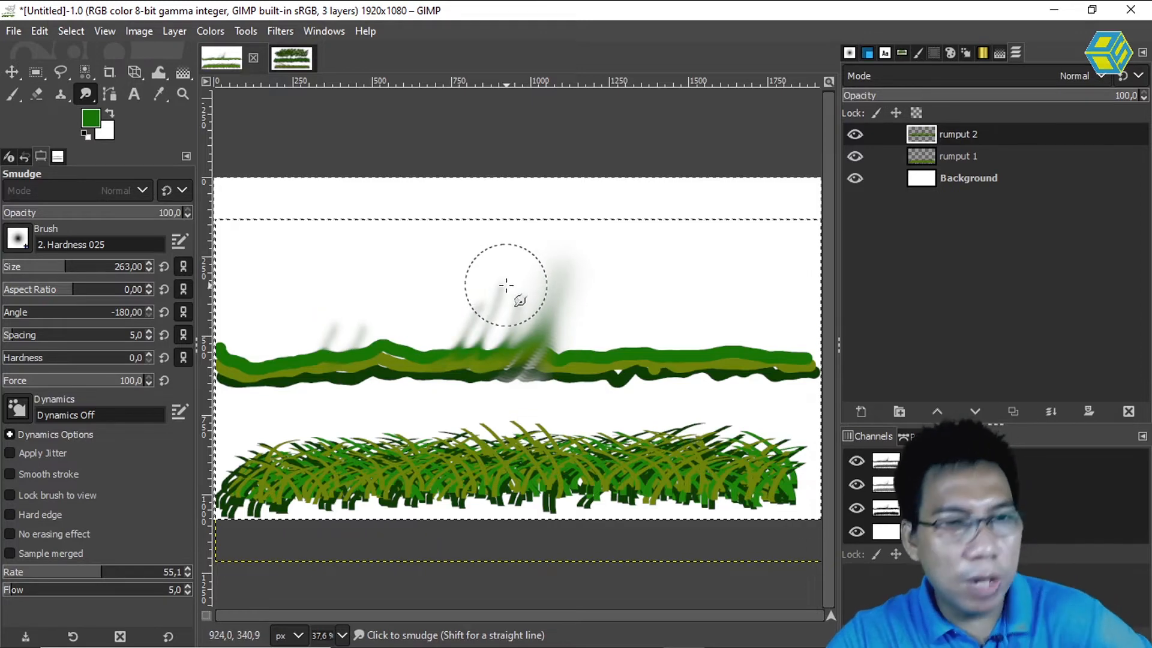
pyautogui.hotkey('ctrl', 'z')
pyautogui.hotkey('ctrl', 'z')
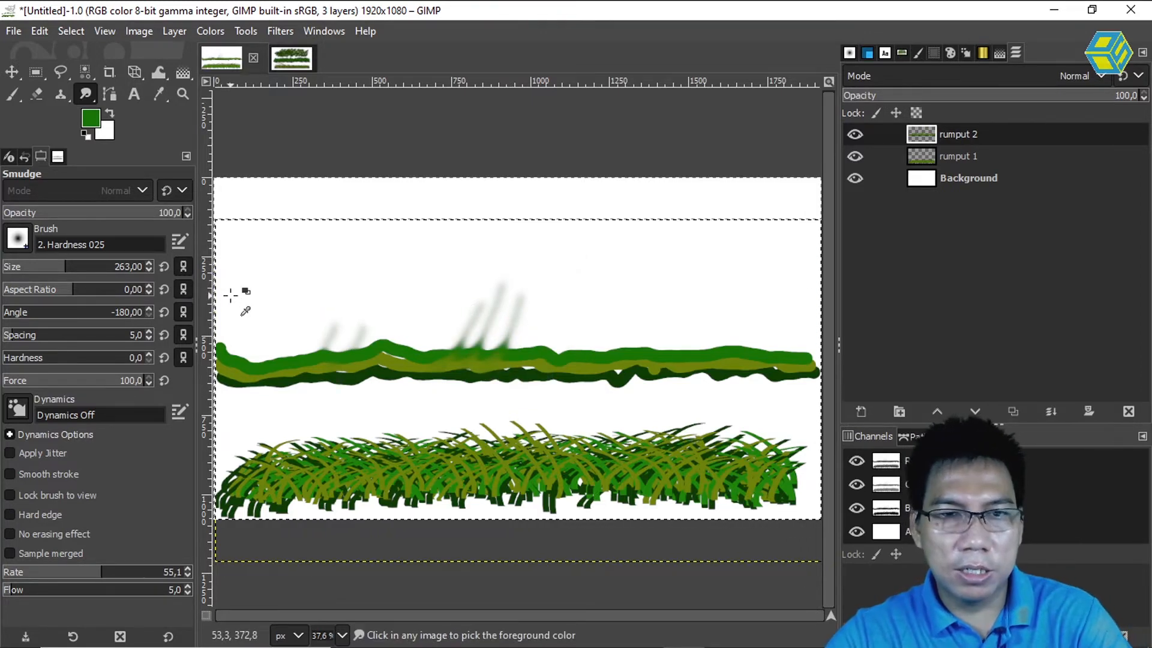
pyautogui.hotkey('ctrl', 'z')
pyautogui.hotkey('ctrl', 'z')
pyautogui.hotkey('ctrl', 'z')
pyautogui.hotkey('ctrl', 'z')
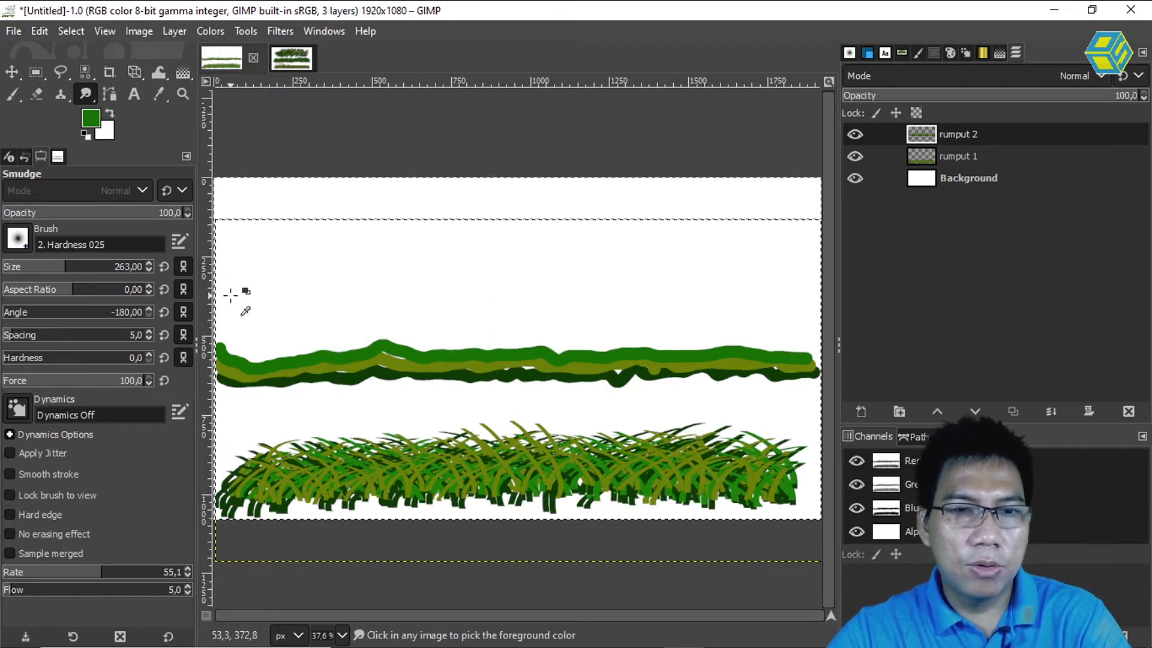
# Step: Try smudging a blade up from the band at brush sizes 99 and 188, undoing each stroke
pyautogui.moveTo(60, 266); pyautogui.dragTo(37, 268)
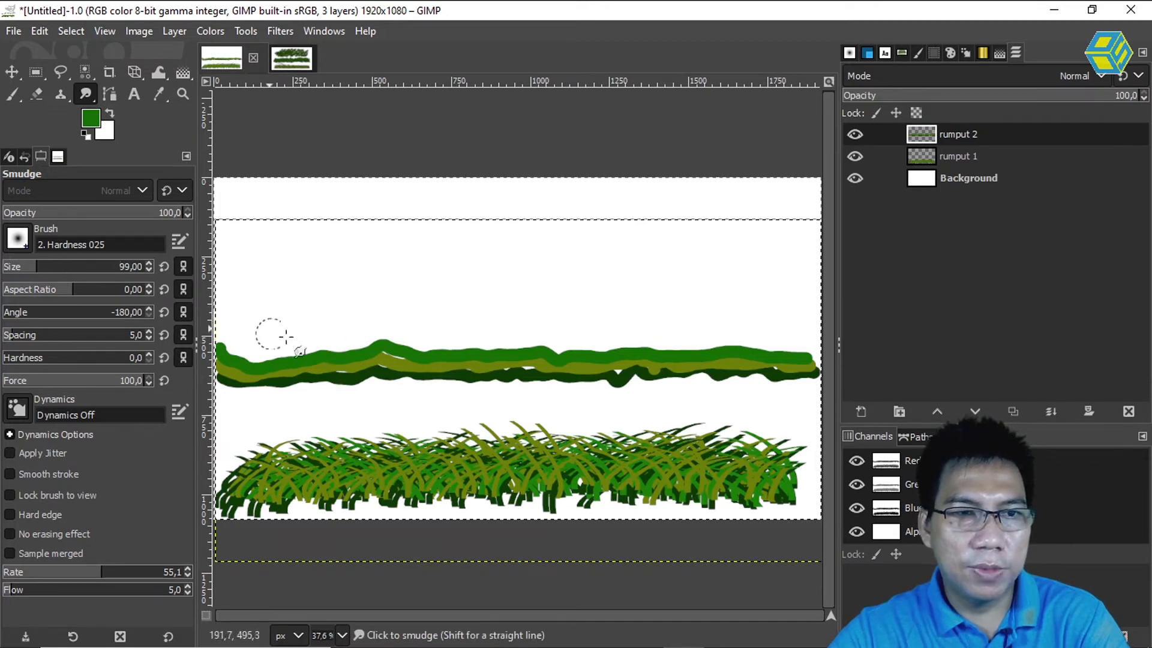
pyautogui.moveTo(356, 370)
pyautogui.mouseDown()
pyautogui.moveTo(377, 351)
pyautogui.moveTo(401, 287)
pyautogui.mouseUp()
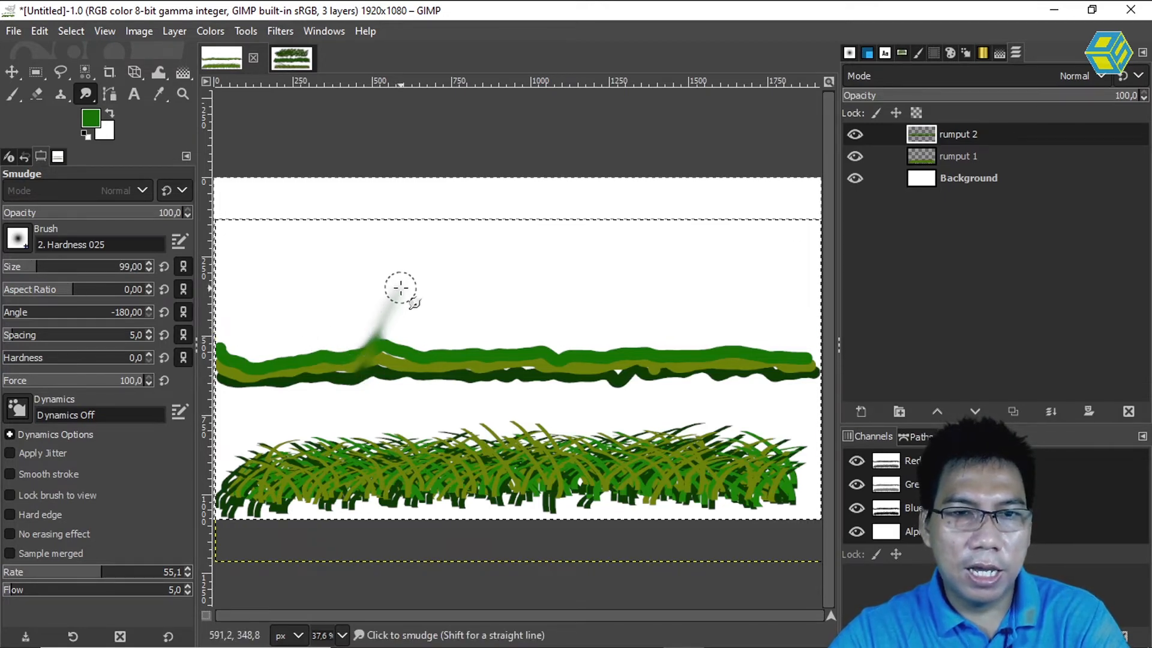
pyautogui.hotkey('ctrl', 'z')
pyautogui.moveTo(378, 354); pyautogui.dragTo(396, 313)
pyautogui.hotkey('ctrl', 'z')
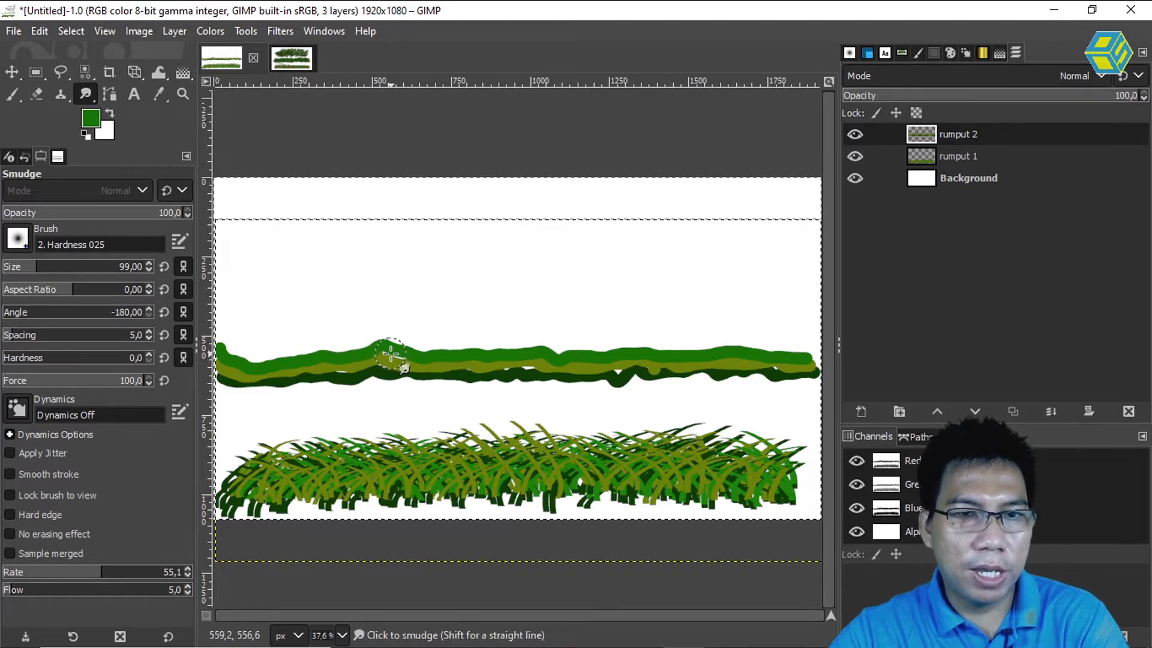
pyautogui.click(53, 269)
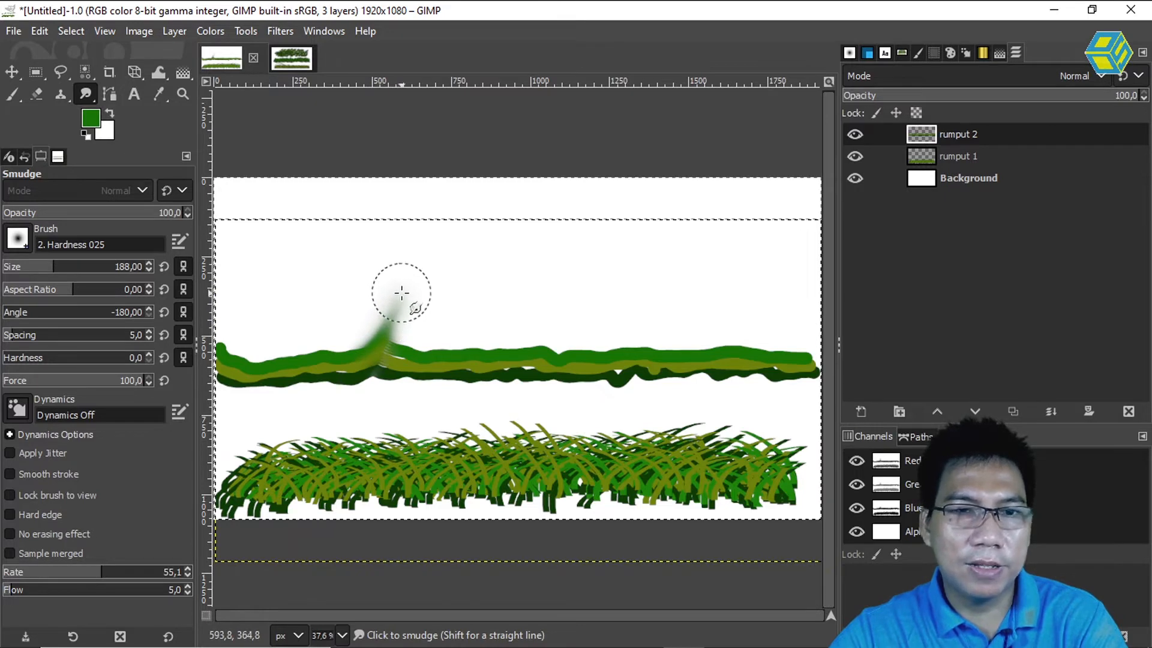
pyautogui.hotkey('ctrl', 'z')
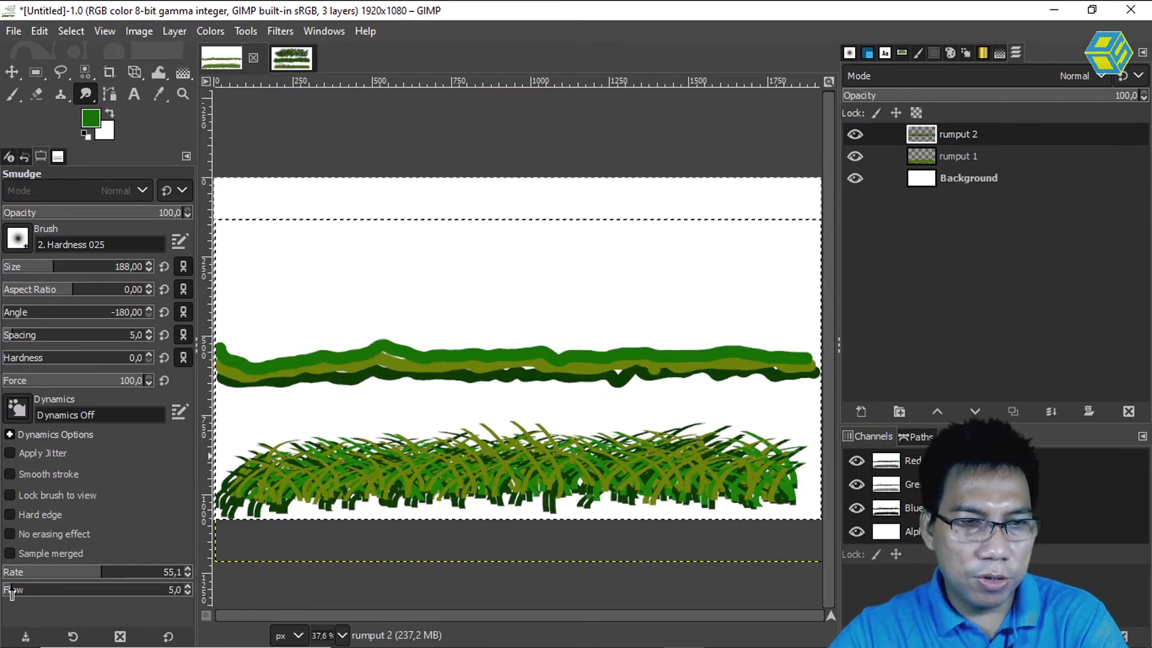
# Step: Set the Smudge tool's flow to 15.9 and its brush size to 77, undoing the large test stroke
pyautogui.click(28, 590)
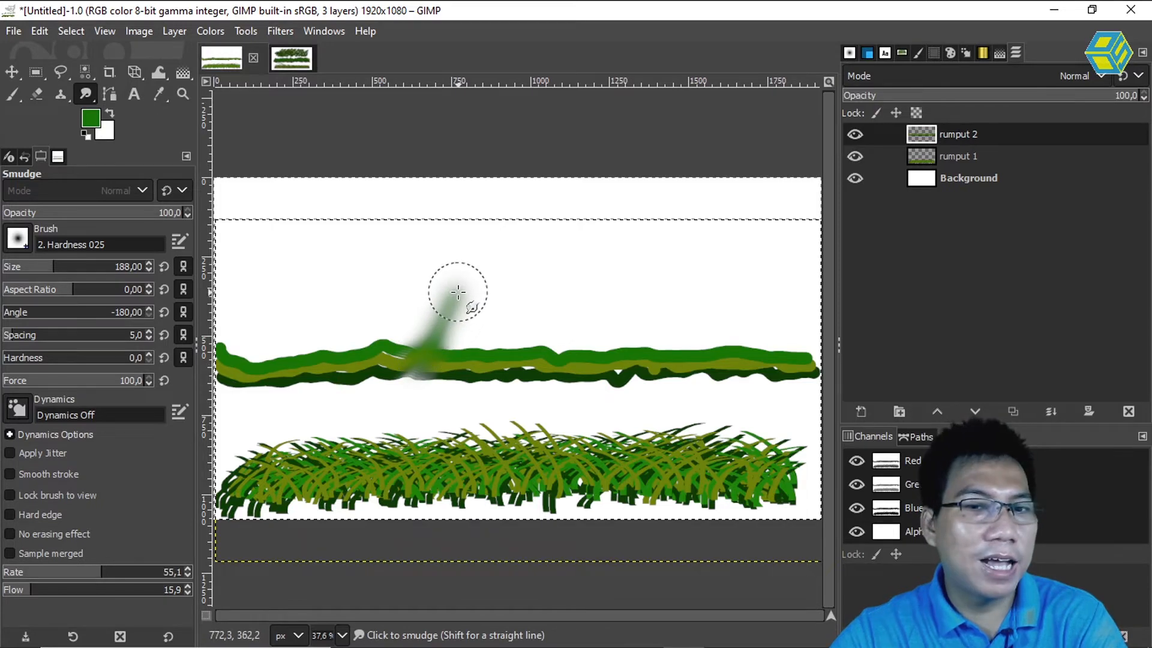
pyautogui.hotkey('ctrl', 'z')
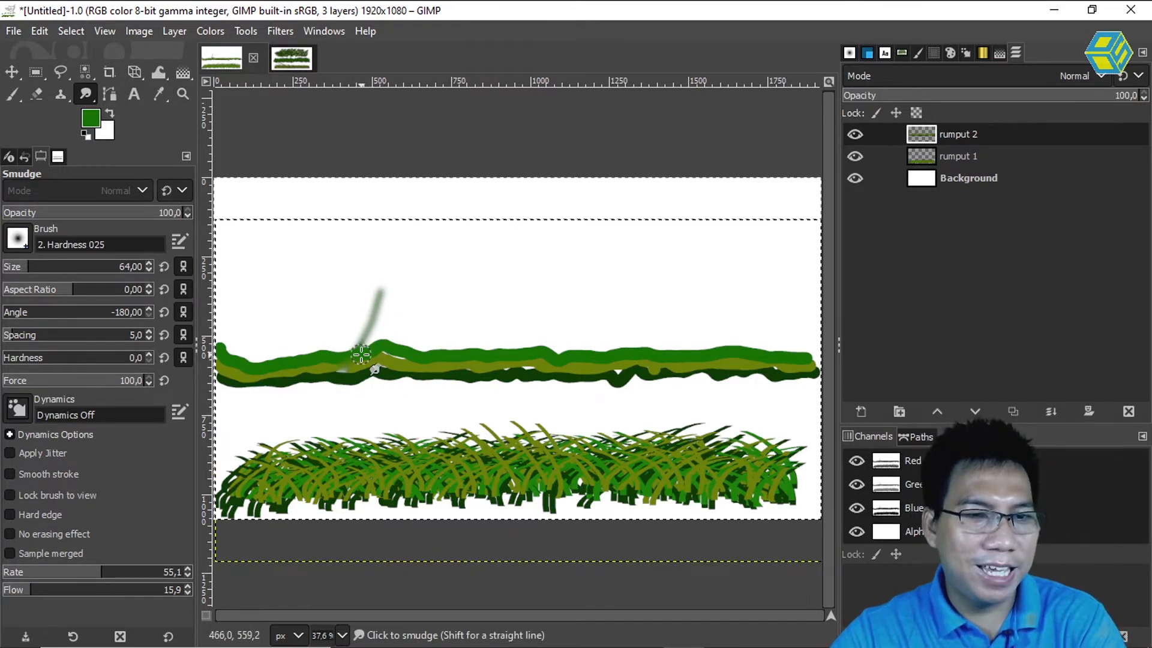
pyautogui.click(30, 267)
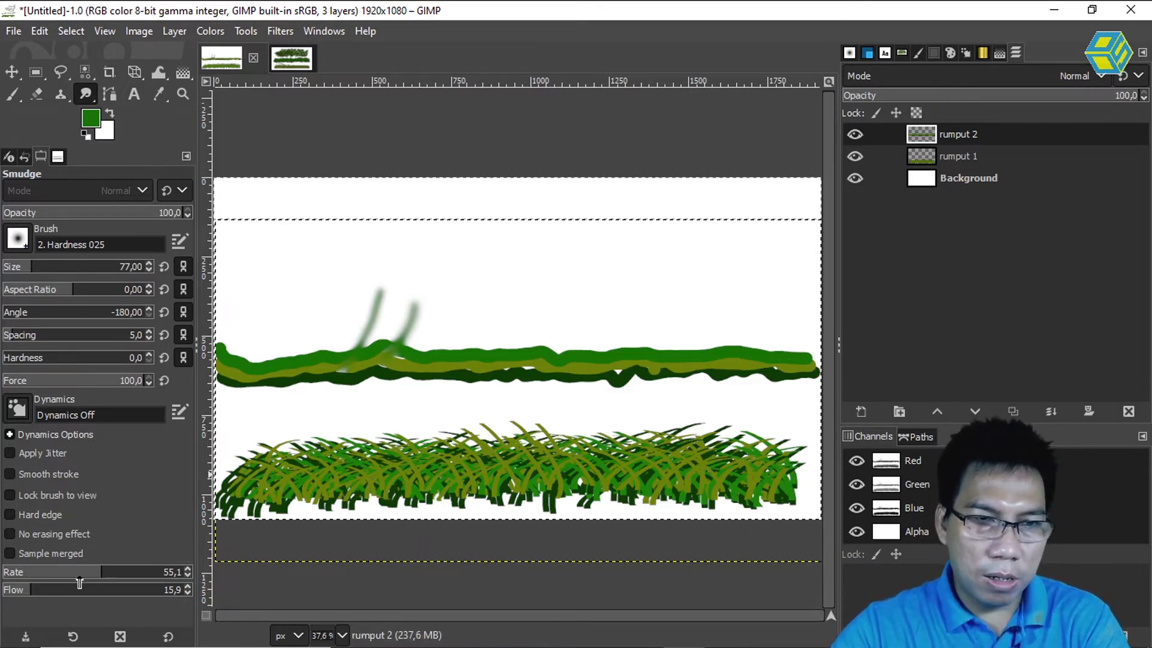
# Step: Try single smudged blades at rates of 0, 80.4 and 100, undoing each stroke
pyautogui.moveTo(102, 574); pyautogui.dragTo(3, 574)
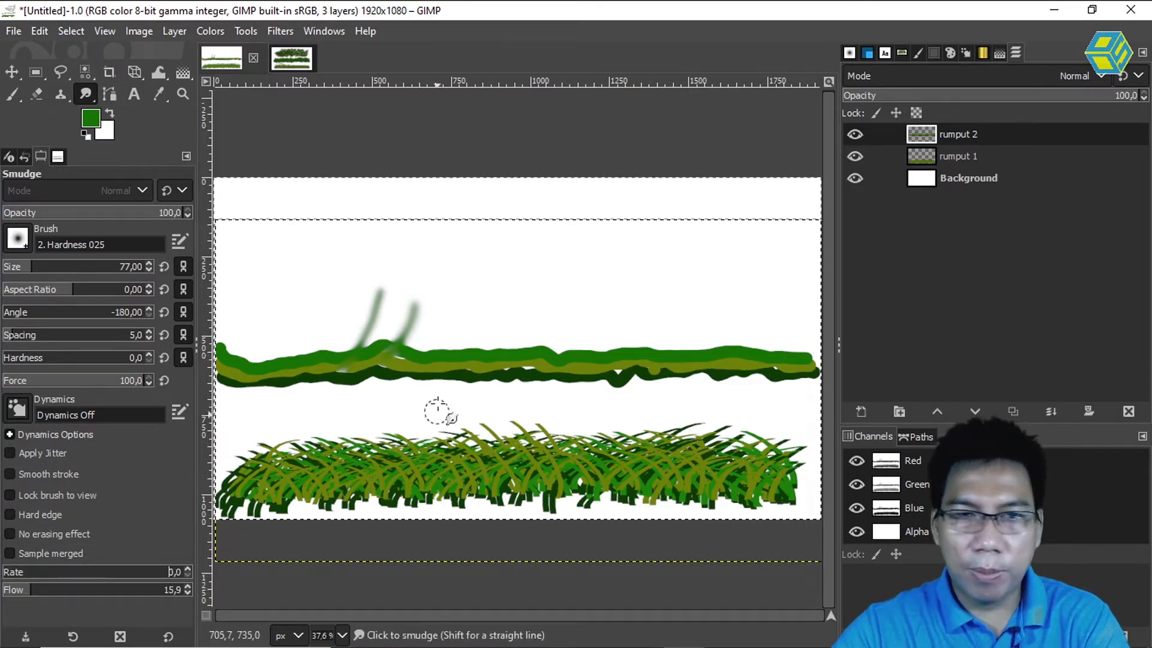
pyautogui.moveTo(457, 362); pyautogui.dragTo(501, 306)
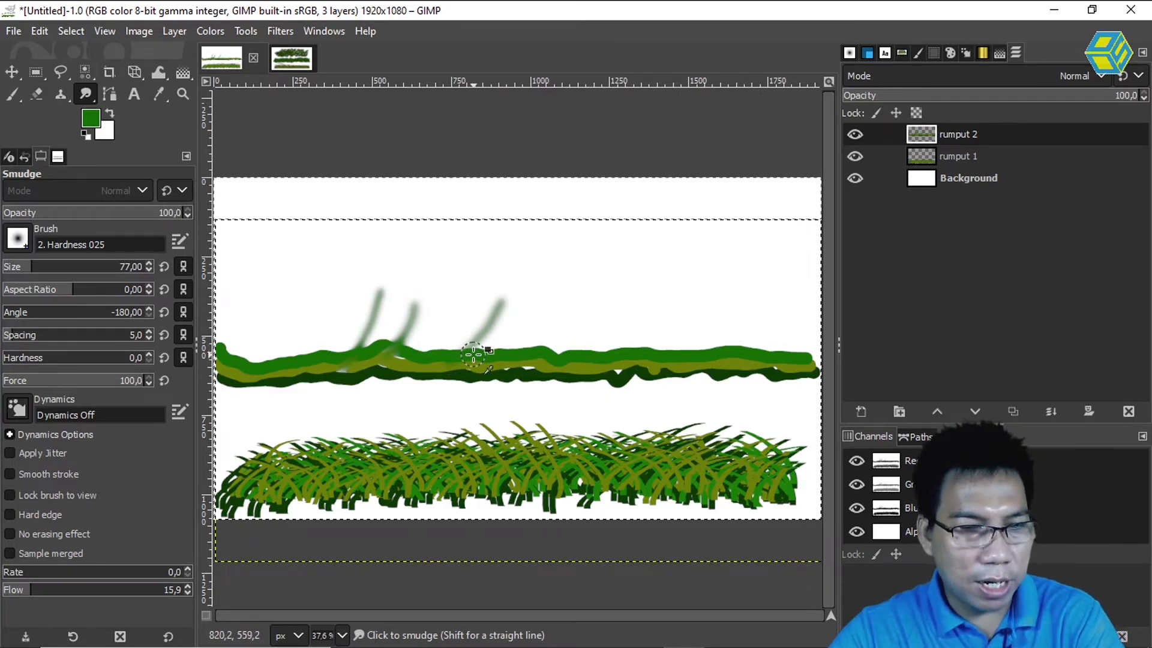
pyautogui.hotkey('ctrl', 'z')
pyautogui.moveTo(43, 576); pyautogui.dragTo(147, 573)
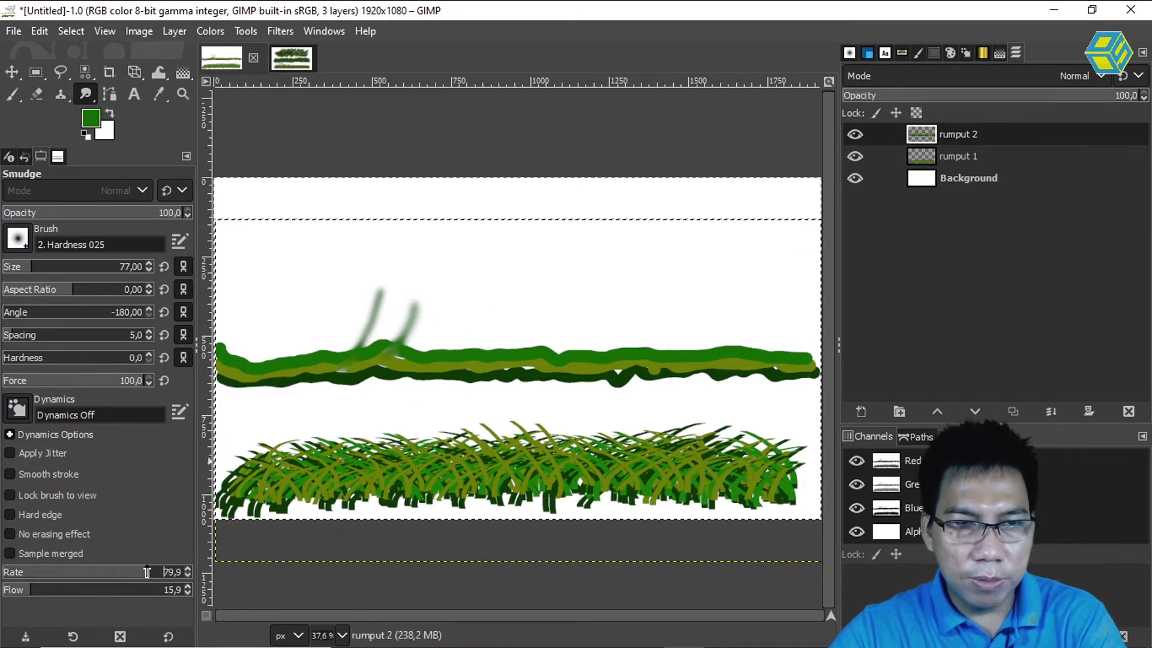
pyautogui.moveTo(477, 362); pyautogui.dragTo(536, 271)
pyautogui.hotkey('ctrl', 'z')
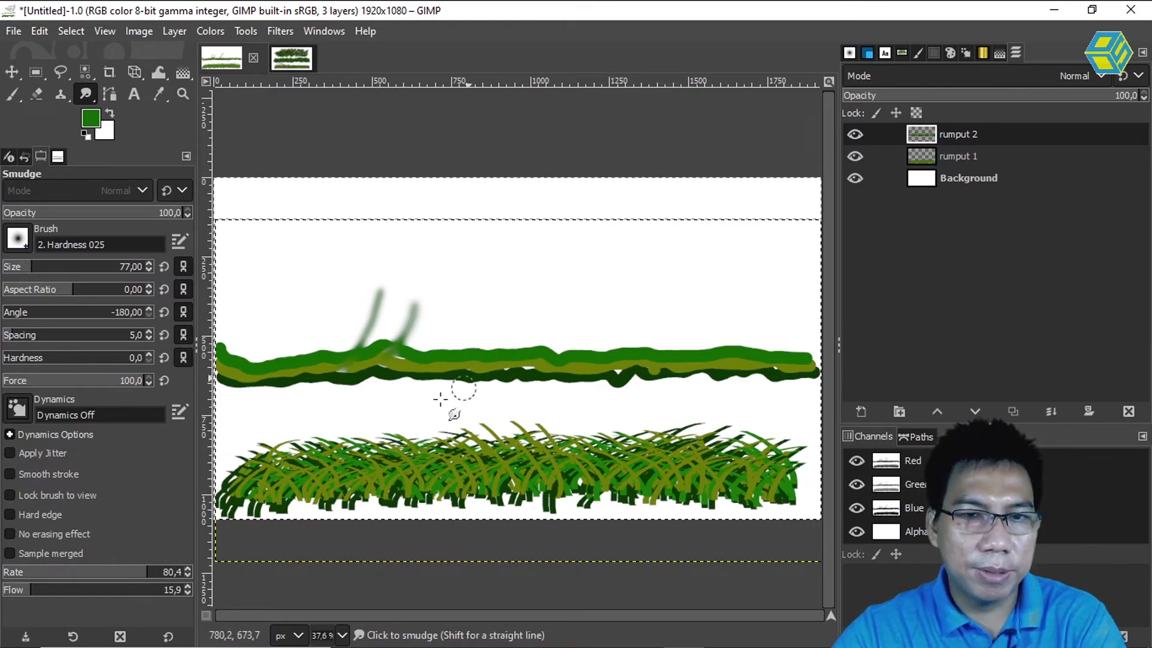
pyautogui.moveTo(143, 577); pyautogui.dragTo(183, 575)
pyautogui.moveTo(523, 367); pyautogui.dragTo(573, 279)
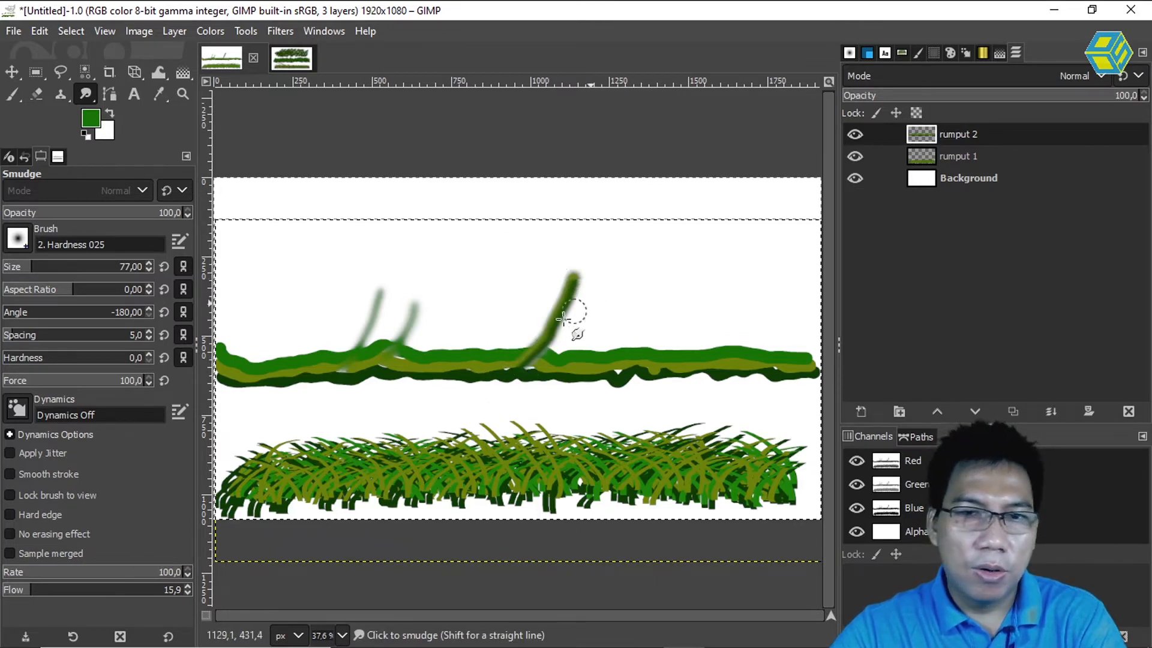
pyautogui.hotkey('ctrl', 'z')
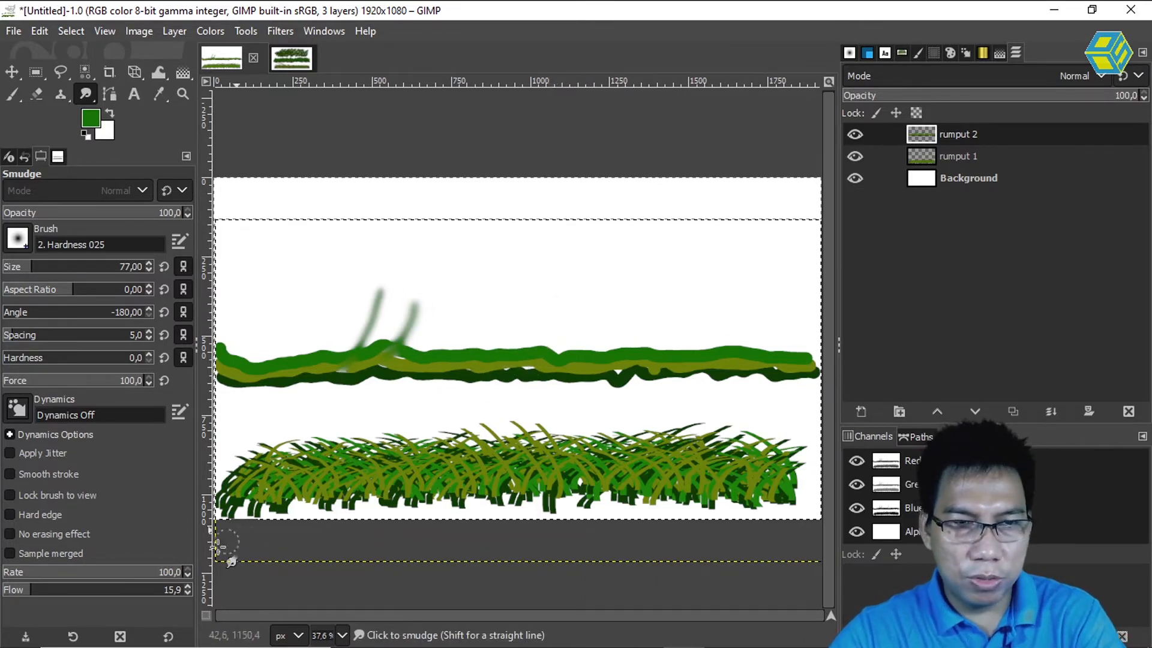
# Step: Undo the two remaining test blades and set the smudge rate to 84.6
pyautogui.moveTo(180, 573); pyautogui.dragTo(165, 573)
pyautogui.hotkey('ctrl', 'z')
pyautogui.hotkey('ctrl', 'z')
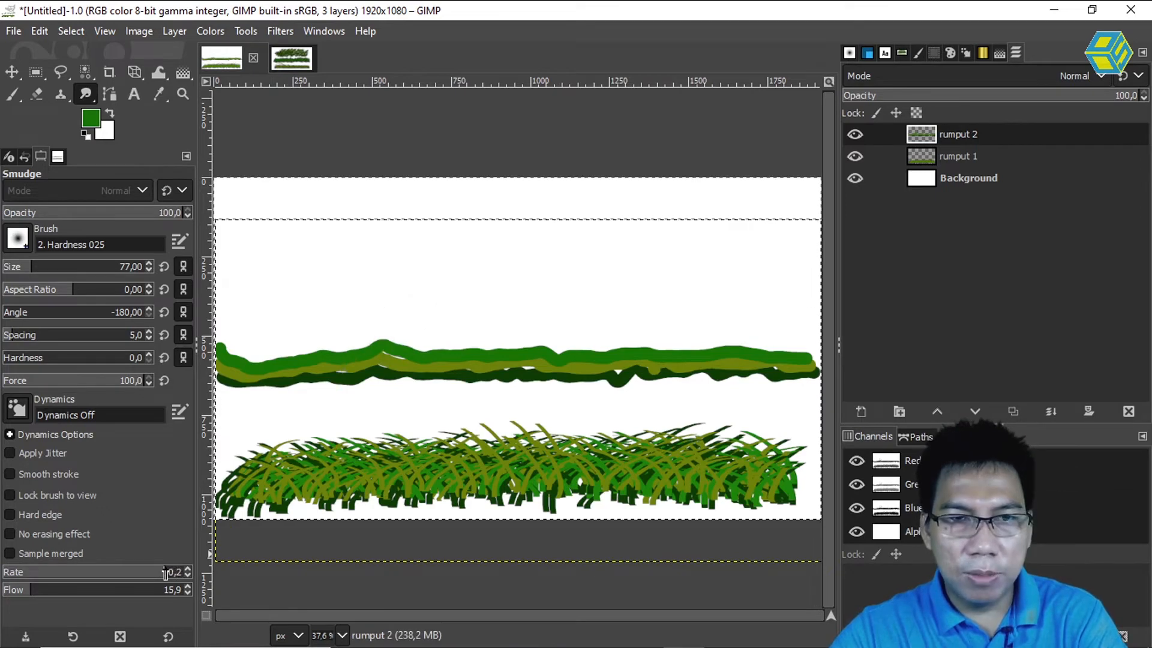
pyautogui.click(158, 573)
pyautogui.click(155, 572)
# Step: Smudge slanted grass blades upward from the three-colour band along the left half of the canvas
pyautogui.moveTo(459, 368); pyautogui.dragTo(509, 291)
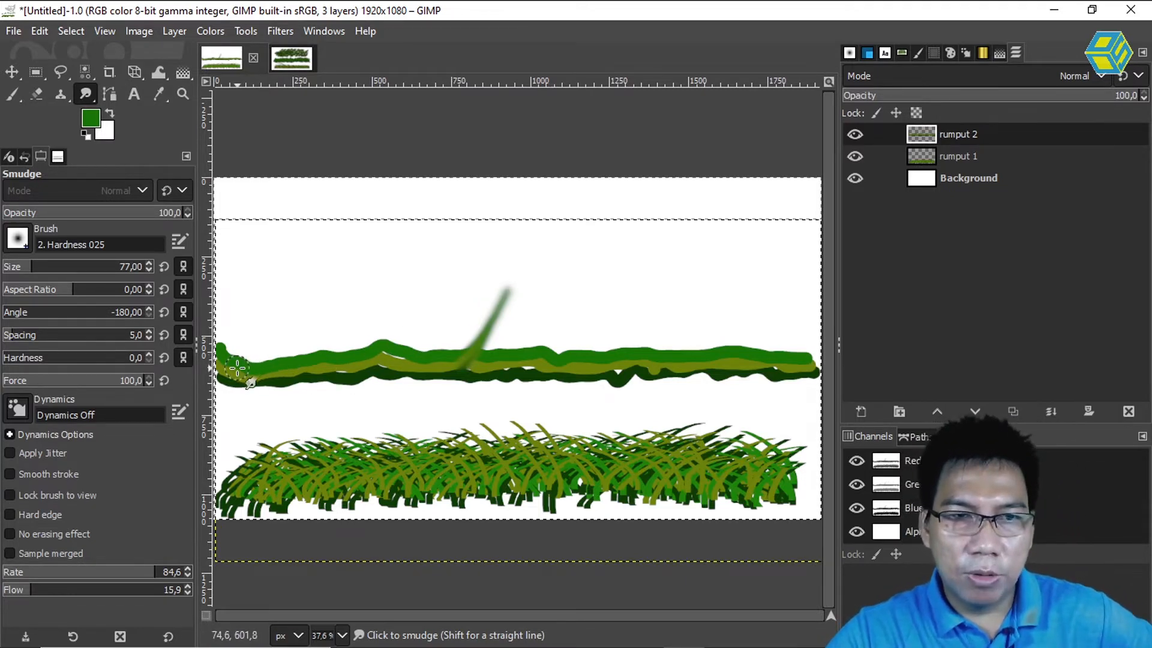
pyautogui.moveTo(262, 360)
pyautogui.mouseDown()
pyautogui.moveTo(273, 313)
pyautogui.moveTo(305, 326)
pyautogui.moveTo(337, 310)
pyautogui.mouseUp()
pyautogui.moveTo(318, 364)
pyautogui.mouseDown()
pyautogui.moveTo(349, 319)
pyautogui.moveTo(398, 313)
pyautogui.mouseUp()
pyautogui.moveTo(370, 369); pyautogui.dragTo(414, 315)
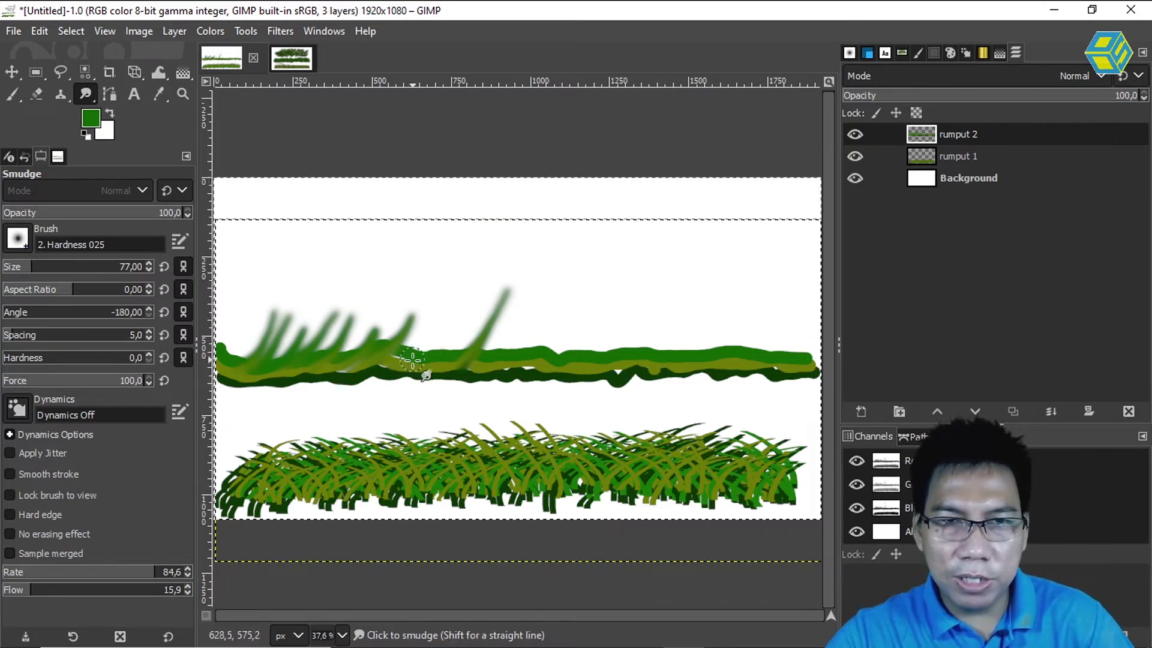
pyautogui.moveTo(418, 362); pyautogui.dragTo(452, 289)
pyautogui.moveTo(427, 363); pyautogui.dragTo(473, 297)
pyautogui.moveTo(470, 363); pyautogui.dragTo(514, 289)
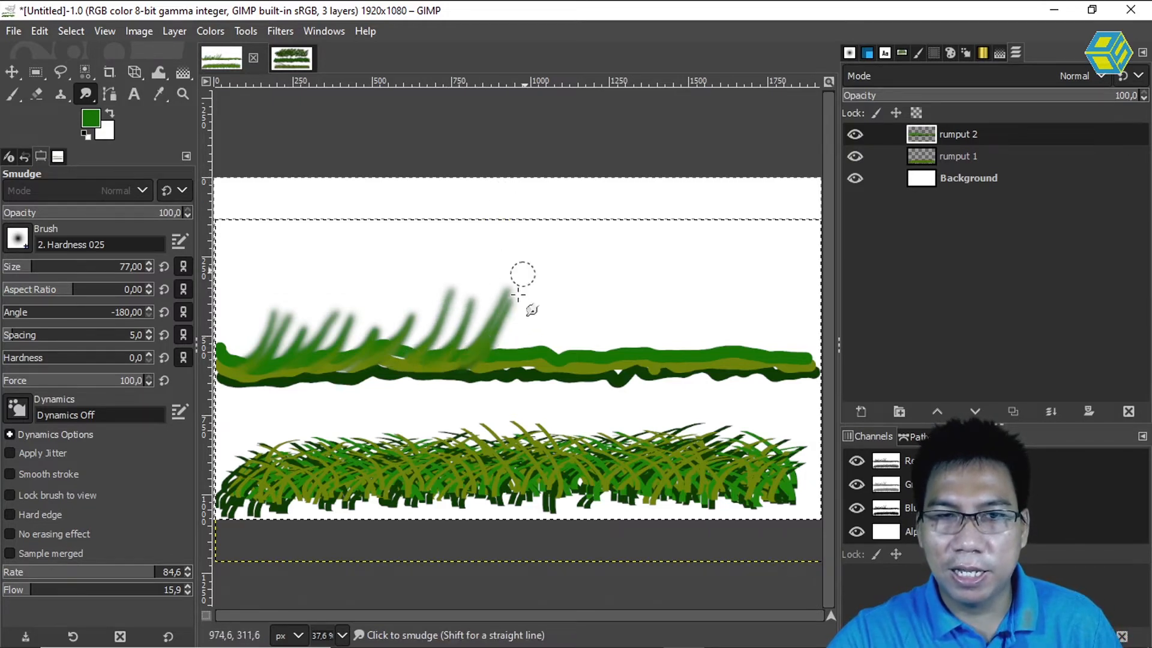
# Step: Smudge slanted grass blades upward along the right half of the three-colour band, undoing the left-leaning strokes at its right end
pyautogui.moveTo(494, 363)
pyautogui.mouseDown()
pyautogui.moveTo(543, 294)
pyautogui.moveTo(519, 359)
pyautogui.moveTo(550, 304)
pyautogui.mouseUp()
pyautogui.moveTo(533, 361); pyautogui.dragTo(576, 298)
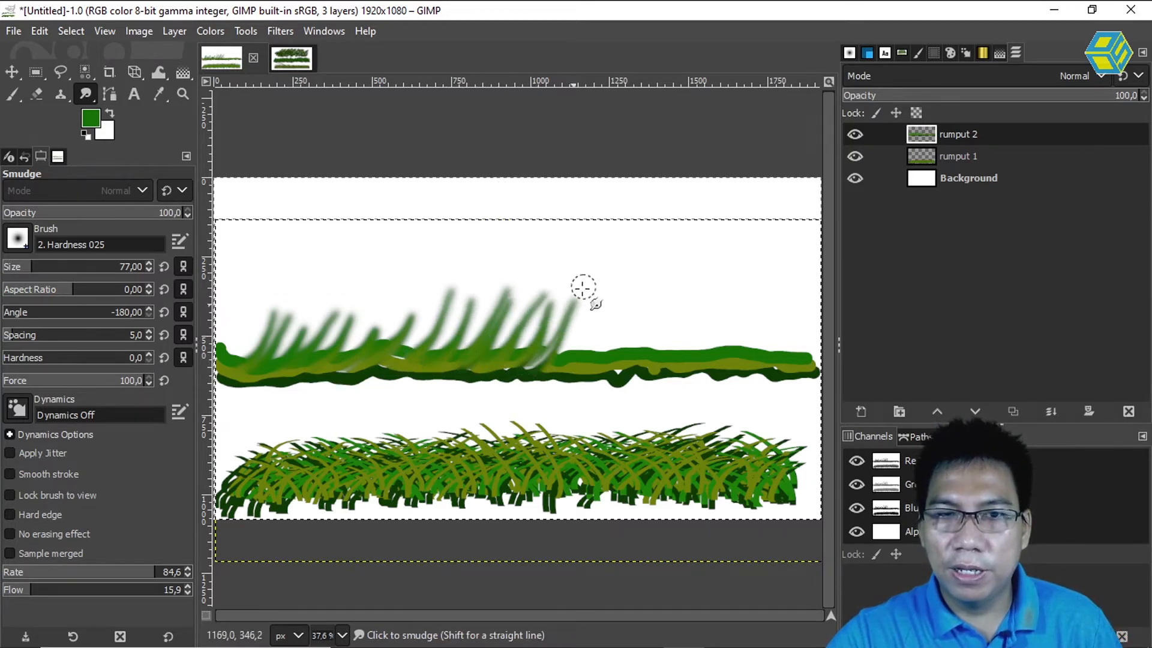
pyautogui.moveTo(567, 363)
pyautogui.mouseDown()
pyautogui.moveTo(605, 300)
pyautogui.moveTo(635, 292)
pyautogui.mouseUp()
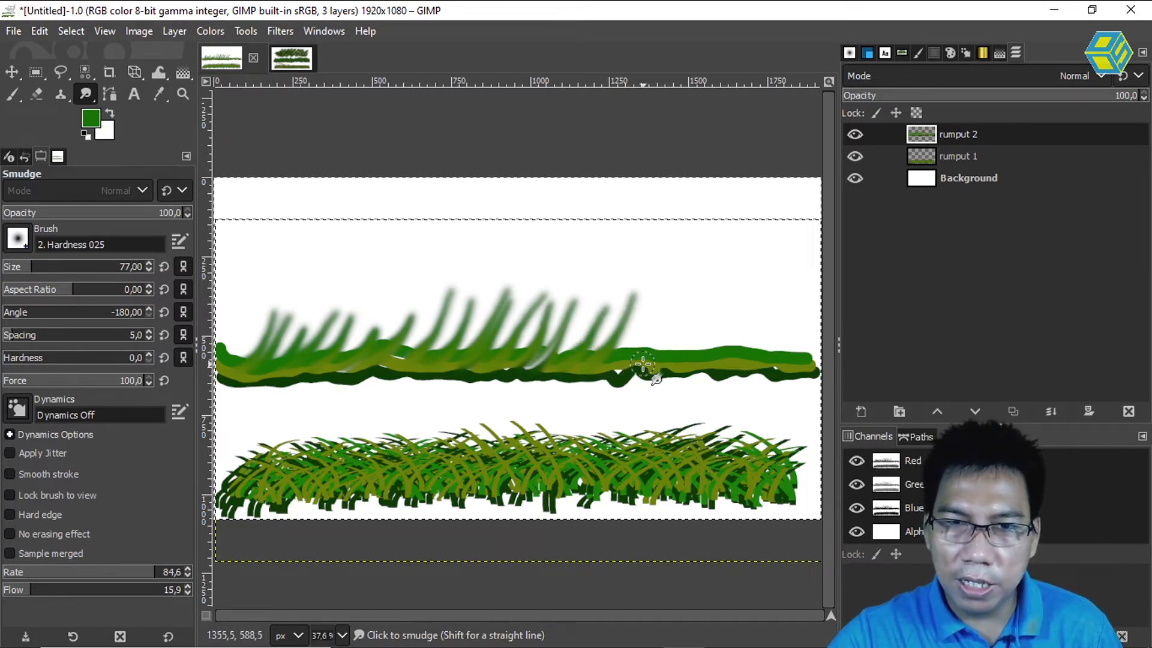
pyautogui.moveTo(639, 367)
pyautogui.mouseDown()
pyautogui.moveTo(683, 266)
pyautogui.moveTo(659, 287)
pyautogui.mouseUp()
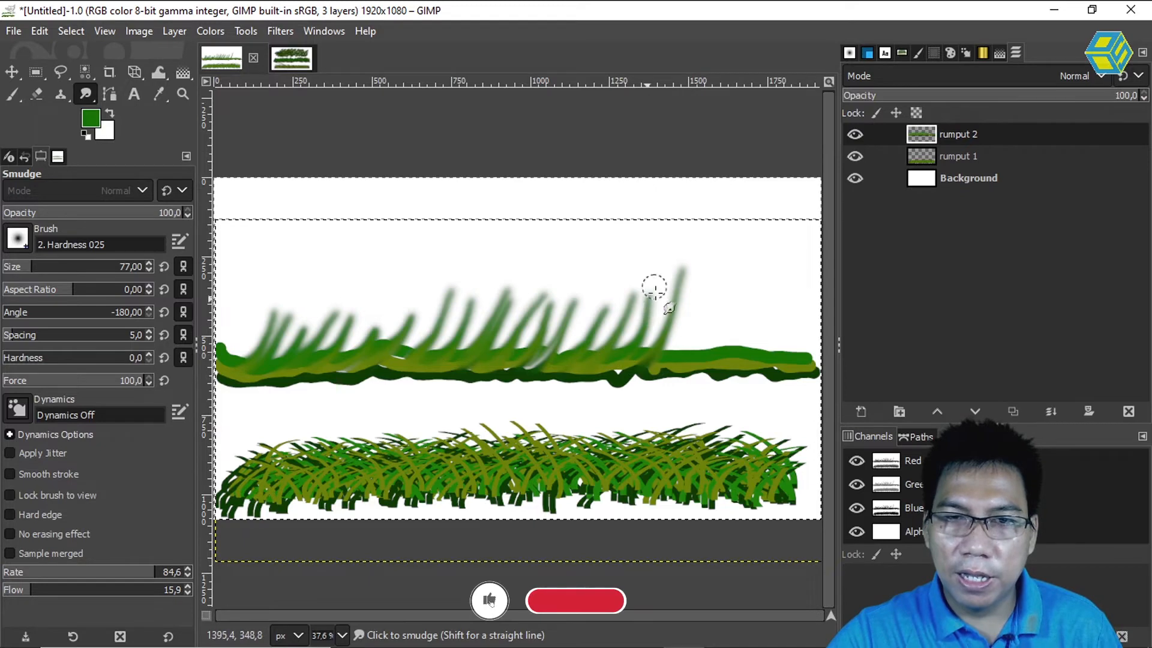
pyautogui.moveTo(671, 361); pyautogui.dragTo(709, 305)
pyautogui.moveTo(708, 366)
pyautogui.mouseDown()
pyautogui.moveTo(726, 344)
pyautogui.moveTo(744, 311)
pyautogui.mouseUp()
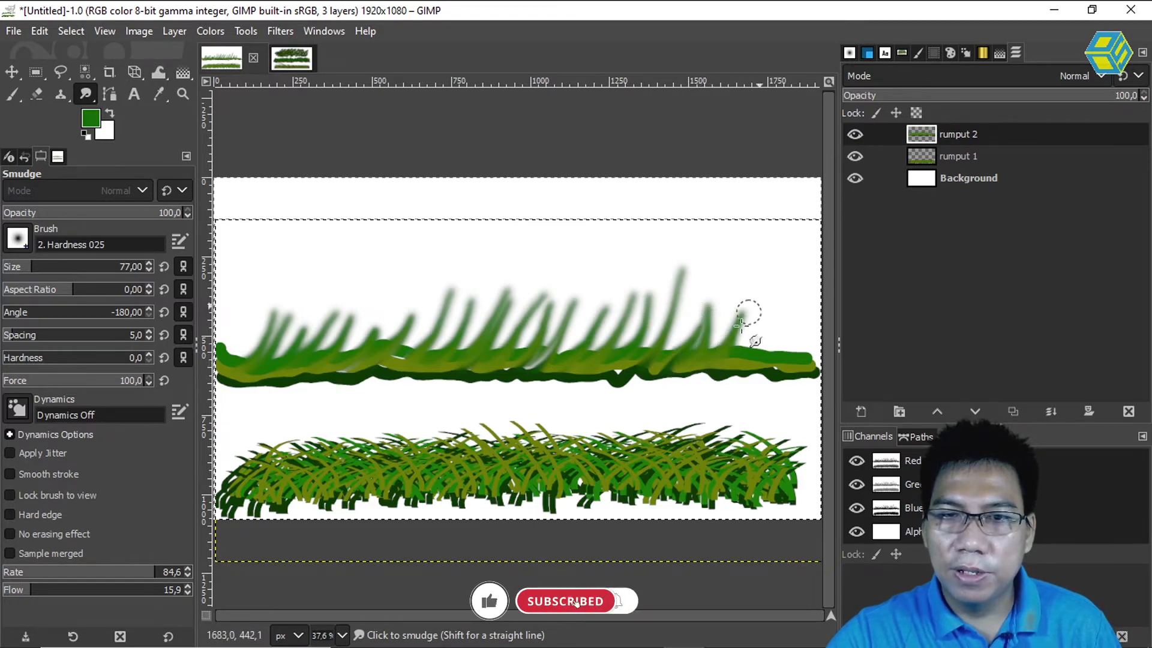
pyautogui.moveTo(743, 364); pyautogui.dragTo(781, 298)
pyautogui.moveTo(764, 372)
pyautogui.mouseDown()
pyautogui.moveTo(804, 304)
pyautogui.moveTo(788, 363)
pyautogui.moveTo(818, 312)
pyautogui.mouseUp()
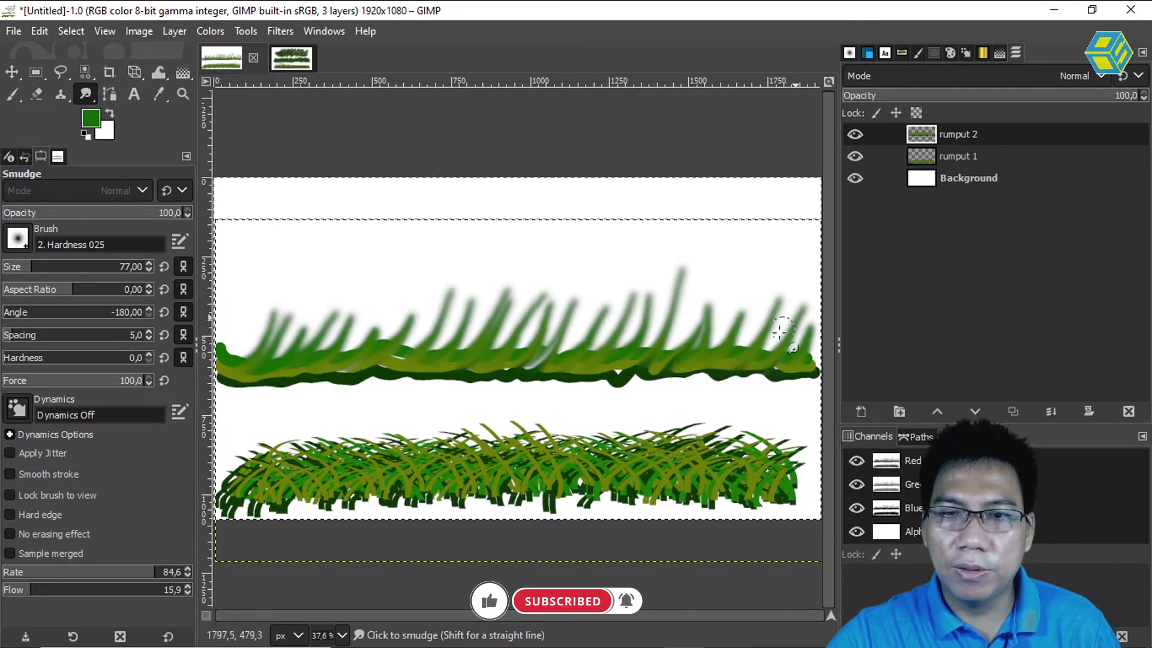
pyautogui.moveTo(813, 368)
pyautogui.mouseDown()
pyautogui.moveTo(770, 277)
pyautogui.moveTo(759, 301)
pyautogui.mouseUp()
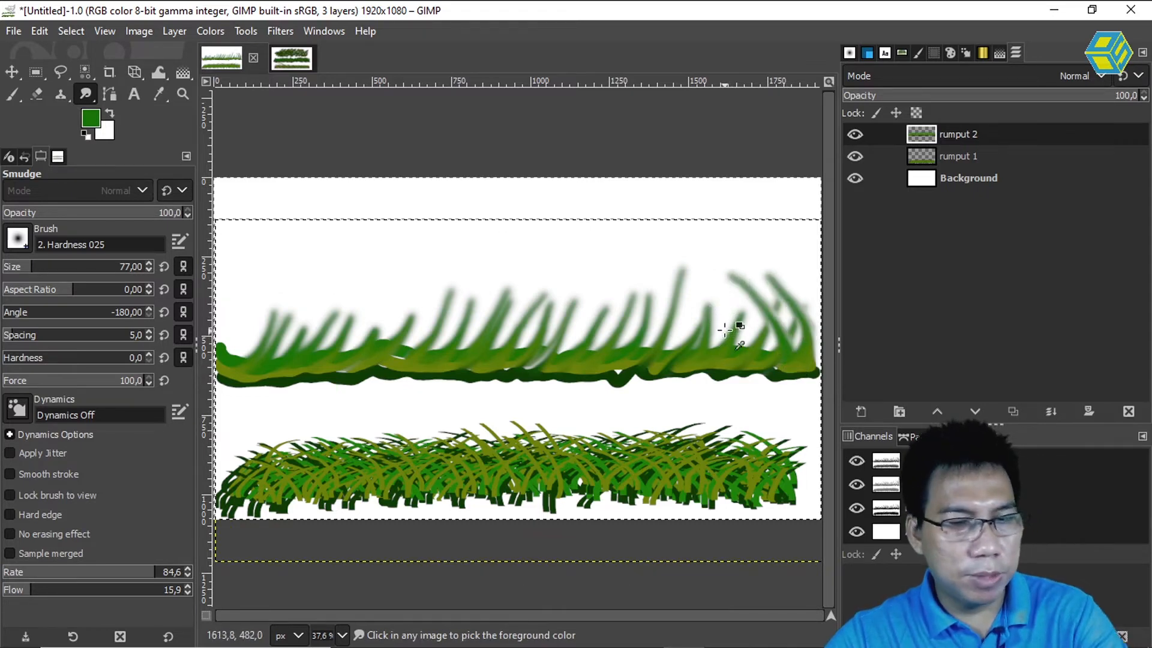
pyautogui.hotkey('ctrl', 'z')
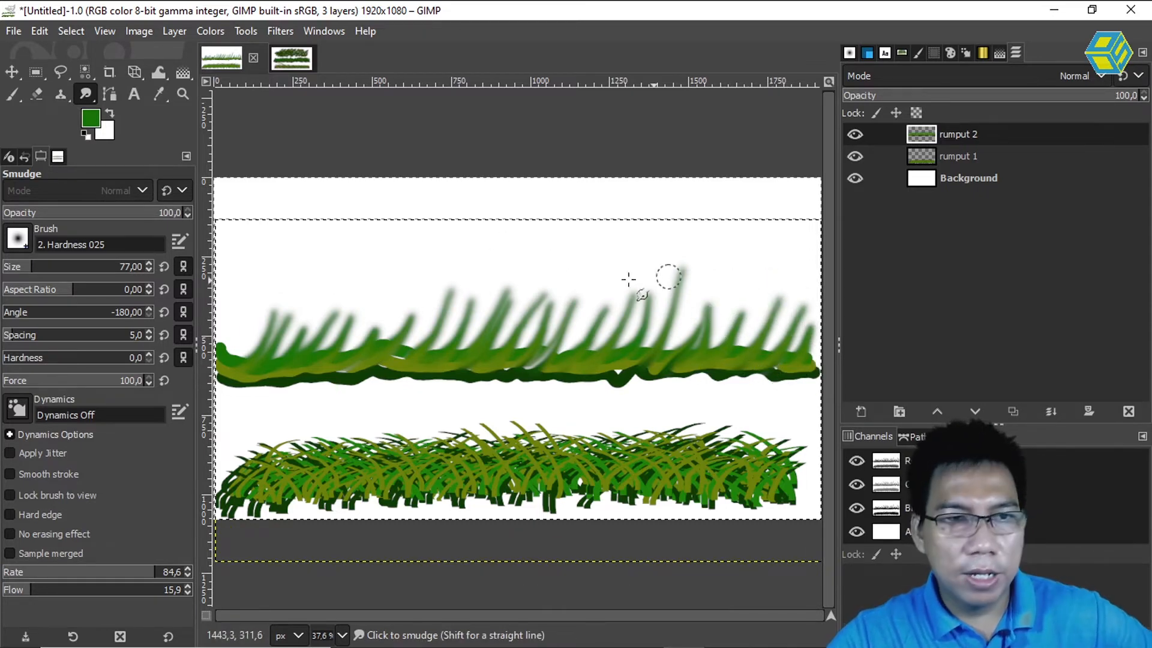
# Step: Set the smudge brush size to 35 and fill the whole band with finer slanted blades, also blending its dark lower edge
pyautogui.moveTo(43, 266); pyautogui.dragTo(20, 268)
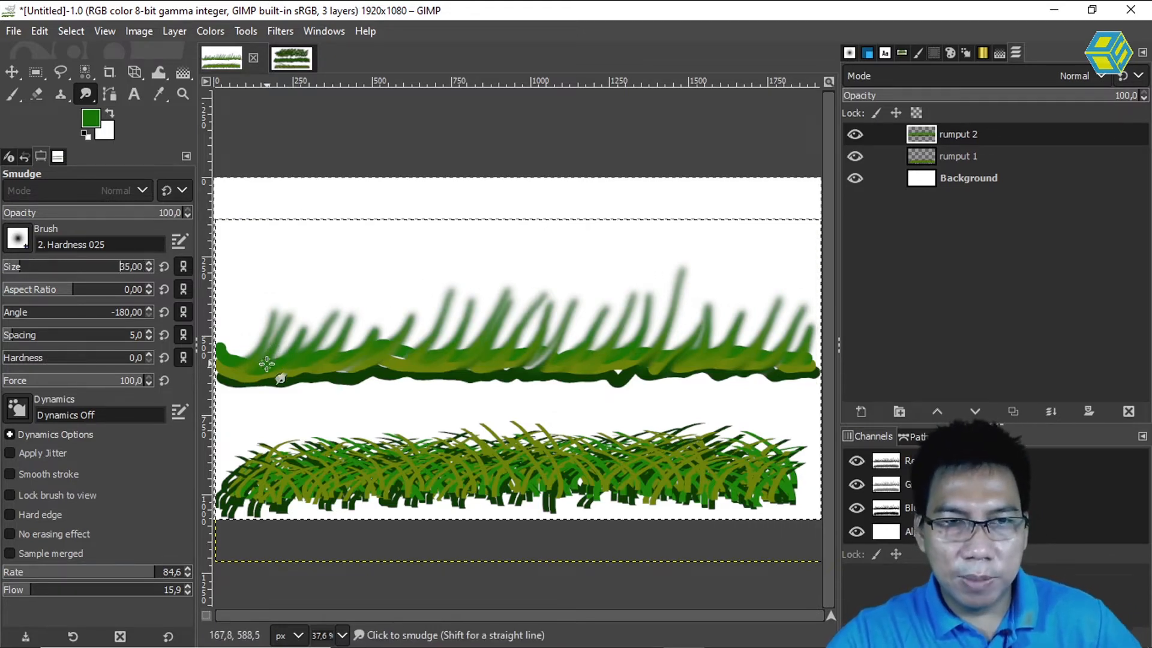
pyautogui.moveTo(300, 351); pyautogui.dragTo(329, 303)
pyautogui.moveTo(250, 364)
pyautogui.mouseDown()
pyautogui.moveTo(271, 327)
pyautogui.moveTo(219, 354)
pyautogui.moveTo(259, 308)
pyautogui.moveTo(234, 359)
pyautogui.moveTo(268, 329)
pyautogui.moveTo(242, 368)
pyautogui.moveTo(302, 311)
pyautogui.mouseUp()
pyautogui.moveTo(279, 362); pyautogui.dragTo(329, 304)
pyautogui.moveTo(302, 363)
pyautogui.mouseDown()
pyautogui.moveTo(355, 318)
pyautogui.moveTo(390, 307)
pyautogui.mouseUp()
pyautogui.moveTo(383, 369)
pyautogui.mouseDown()
pyautogui.moveTo(443, 289)
pyautogui.moveTo(463, 318)
pyautogui.mouseUp()
pyautogui.moveTo(441, 367); pyautogui.dragTo(504, 306)
pyautogui.moveTo(480, 361)
pyautogui.mouseDown()
pyautogui.moveTo(528, 323)
pyautogui.moveTo(553, 319)
pyautogui.moveTo(532, 365)
pyautogui.moveTo(551, 341)
pyautogui.moveTo(550, 357)
pyautogui.moveTo(570, 303)
pyautogui.mouseUp()
pyautogui.moveTo(545, 366)
pyautogui.mouseDown()
pyautogui.moveTo(585, 310)
pyautogui.moveTo(604, 306)
pyautogui.mouseUp()
pyautogui.moveTo(586, 356)
pyautogui.mouseDown()
pyautogui.moveTo(624, 316)
pyautogui.moveTo(654, 307)
pyautogui.mouseUp()
pyautogui.moveTo(639, 360)
pyautogui.mouseDown()
pyautogui.moveTo(669, 286)
pyautogui.moveTo(653, 354)
pyautogui.moveTo(697, 301)
pyautogui.moveTo(652, 366)
pyautogui.moveTo(696, 297)
pyautogui.mouseUp()
pyautogui.moveTo(707, 354)
pyautogui.mouseDown()
pyautogui.moveTo(728, 302)
pyautogui.moveTo(774, 291)
pyautogui.mouseUp()
pyautogui.moveTo(752, 348)
pyautogui.mouseDown()
pyautogui.moveTo(783, 297)
pyautogui.moveTo(800, 298)
pyautogui.mouseUp()
pyautogui.moveTo(791, 359); pyautogui.dragTo(812, 316)
pyautogui.moveTo(737, 360)
pyautogui.mouseDown()
pyautogui.moveTo(770, 296)
pyautogui.moveTo(783, 299)
pyautogui.mouseUp()
pyautogui.moveTo(786, 356); pyautogui.dragTo(806, 318)
pyautogui.moveTo(663, 349)
pyautogui.mouseDown()
pyautogui.moveTo(703, 293)
pyautogui.moveTo(647, 360)
pyautogui.moveTo(658, 320)
pyautogui.mouseUp()
pyautogui.moveTo(581, 358); pyautogui.dragTo(600, 332)
pyautogui.moveTo(515, 359); pyautogui.dragTo(534, 318)
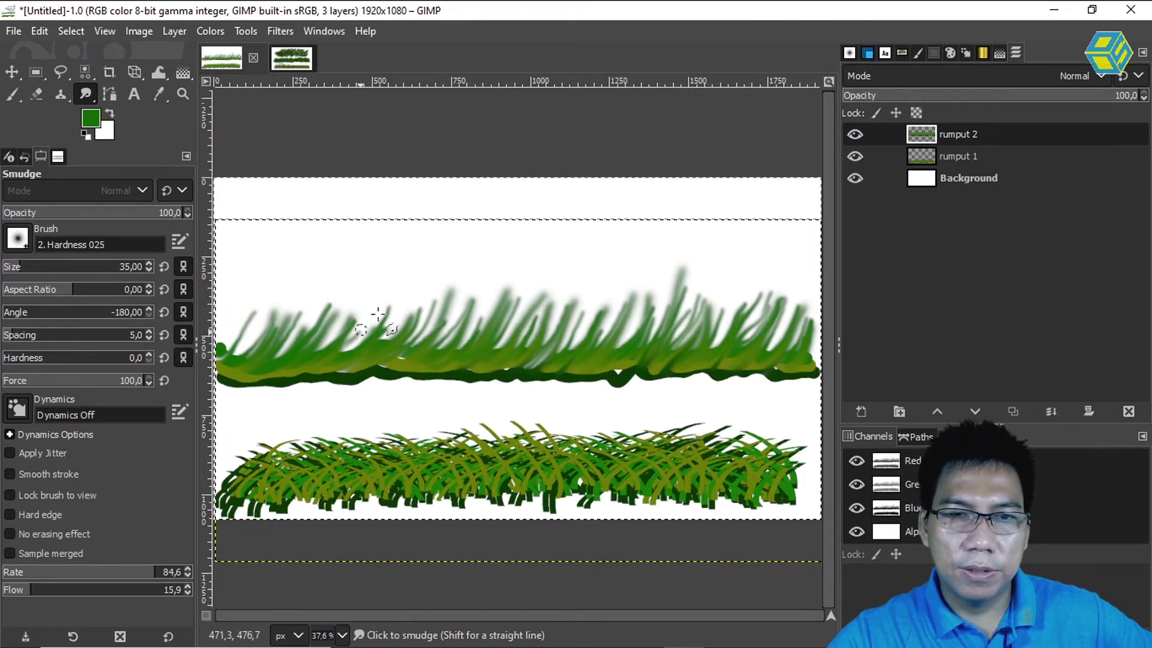
pyautogui.moveTo(332, 364); pyautogui.dragTo(379, 316)
pyautogui.moveTo(267, 359); pyautogui.dragTo(305, 305)
pyautogui.moveTo(238, 363); pyautogui.dragTo(280, 311)
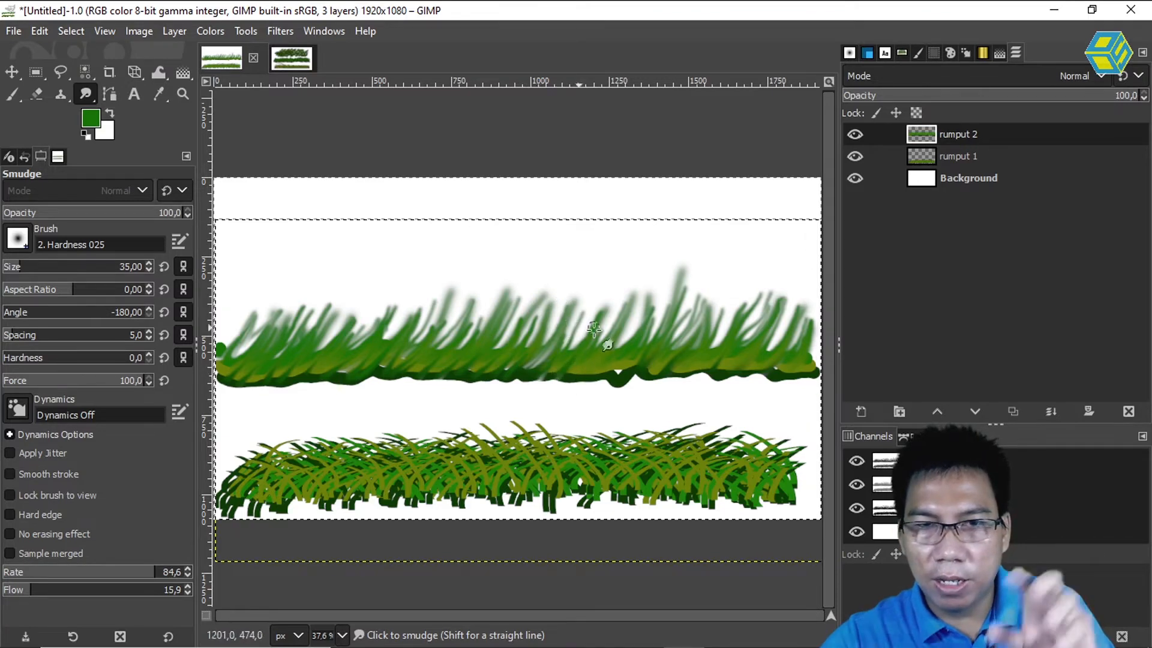
pyautogui.moveTo(591, 375)
pyautogui.mouseDown()
pyautogui.moveTo(609, 346)
pyautogui.moveTo(715, 362)
pyautogui.moveTo(740, 336)
pyautogui.moveTo(755, 357)
pyautogui.moveTo(792, 348)
pyautogui.moveTo(747, 313)
pyautogui.mouseUp()
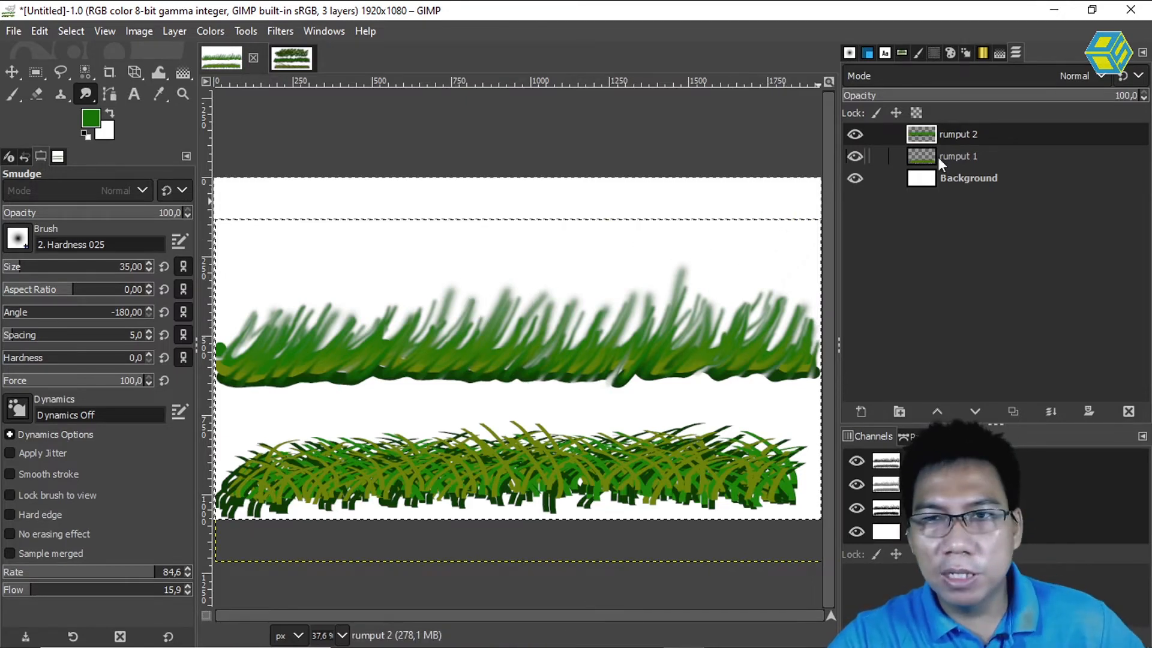
# Step: Duplicate the rumput 2 layer and move the copy slightly down to thicken the grass strip
pyautogui.rightClick(949, 132)
pyautogui.click(991, 181)
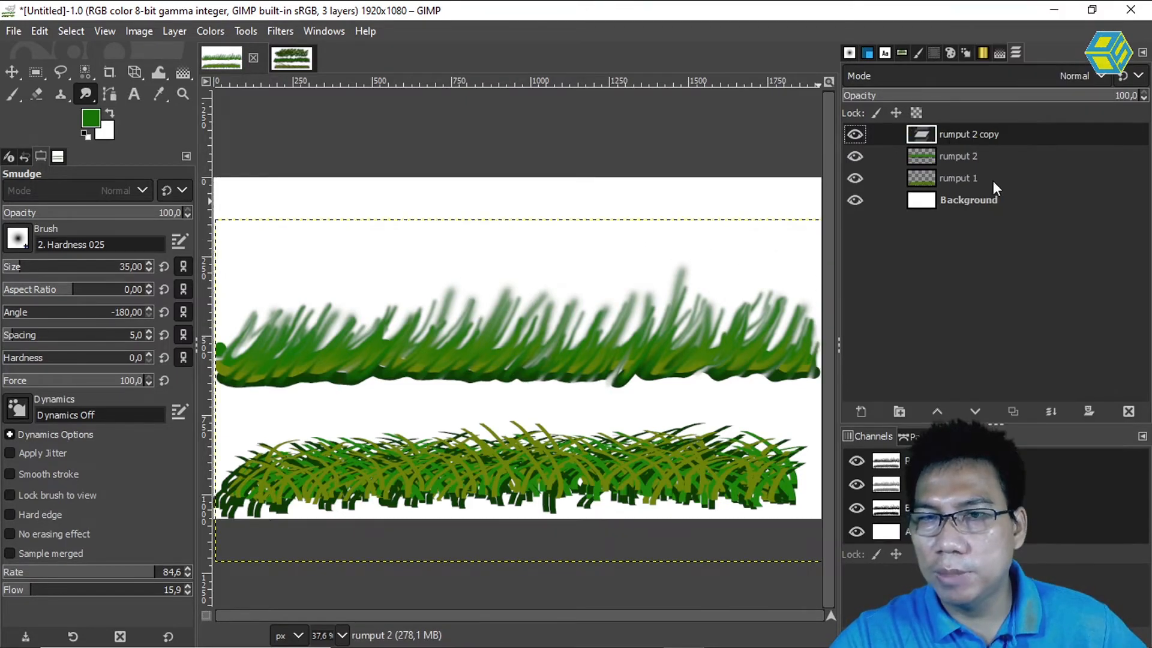
pyautogui.click(13, 73)
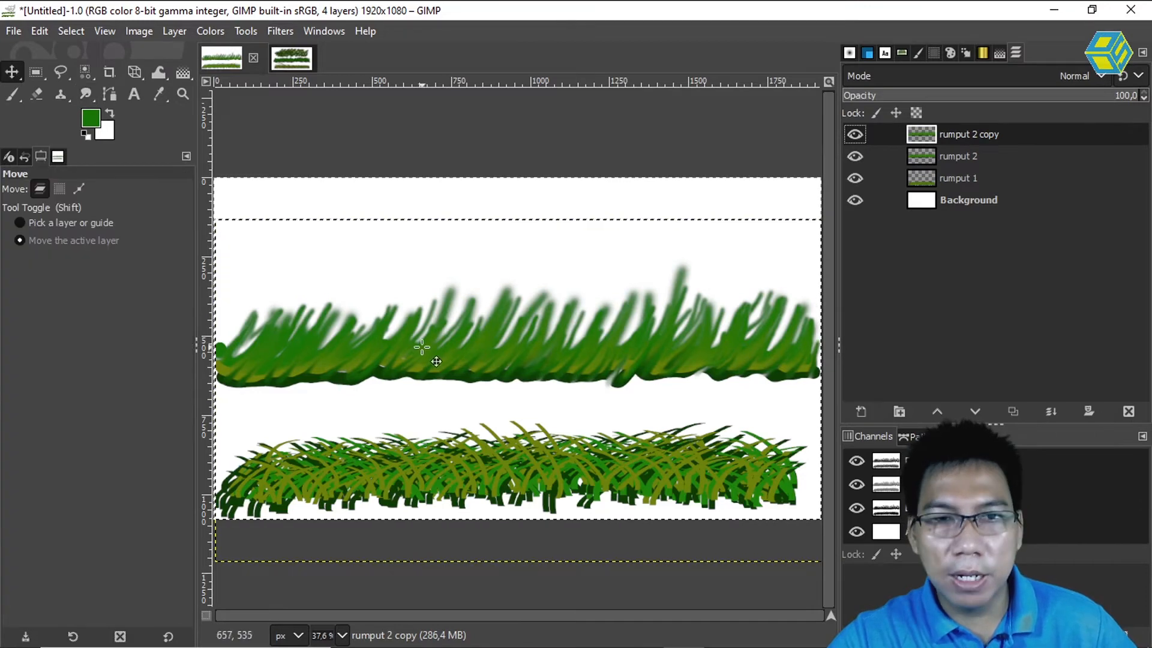
pyautogui.moveTo(435, 374); pyautogui.dragTo(430, 393)
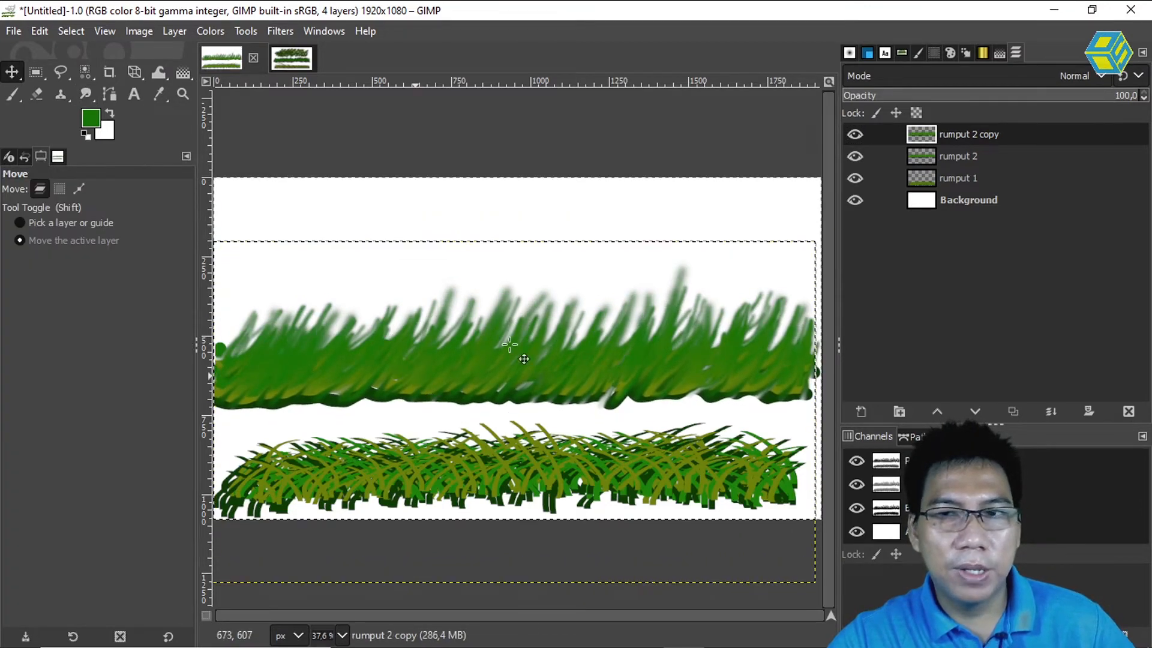
# Step: Merge the shifted rumput 2 copy down into the rumput 2 layer
pyautogui.rightClick(956, 143)
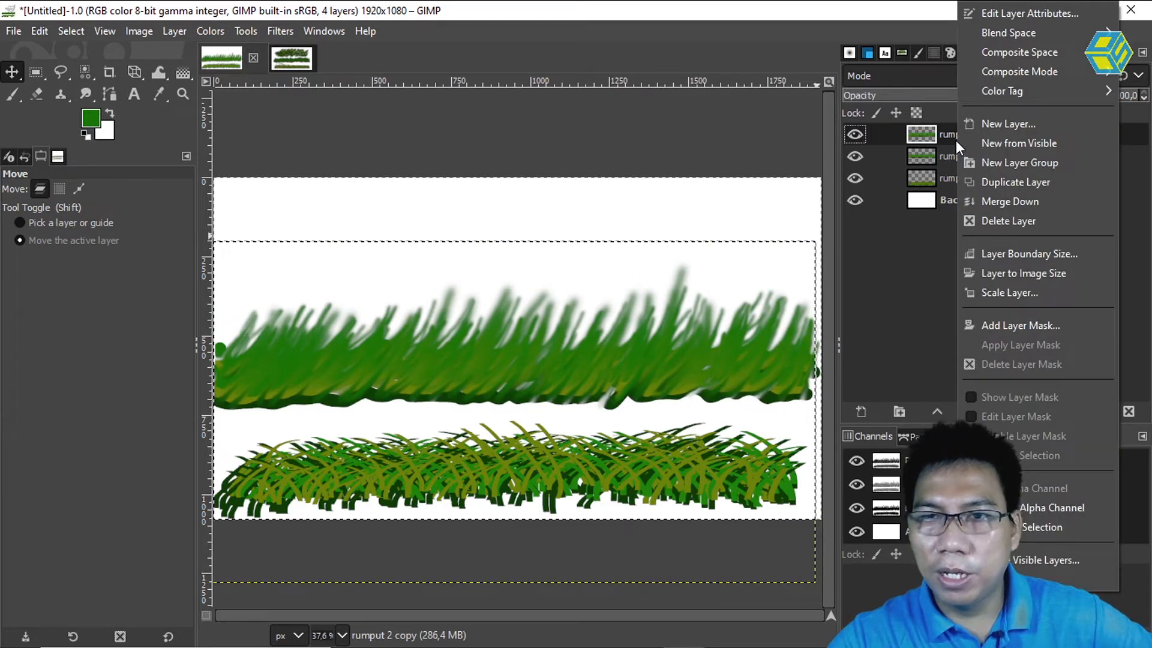
pyautogui.click(936, 157)
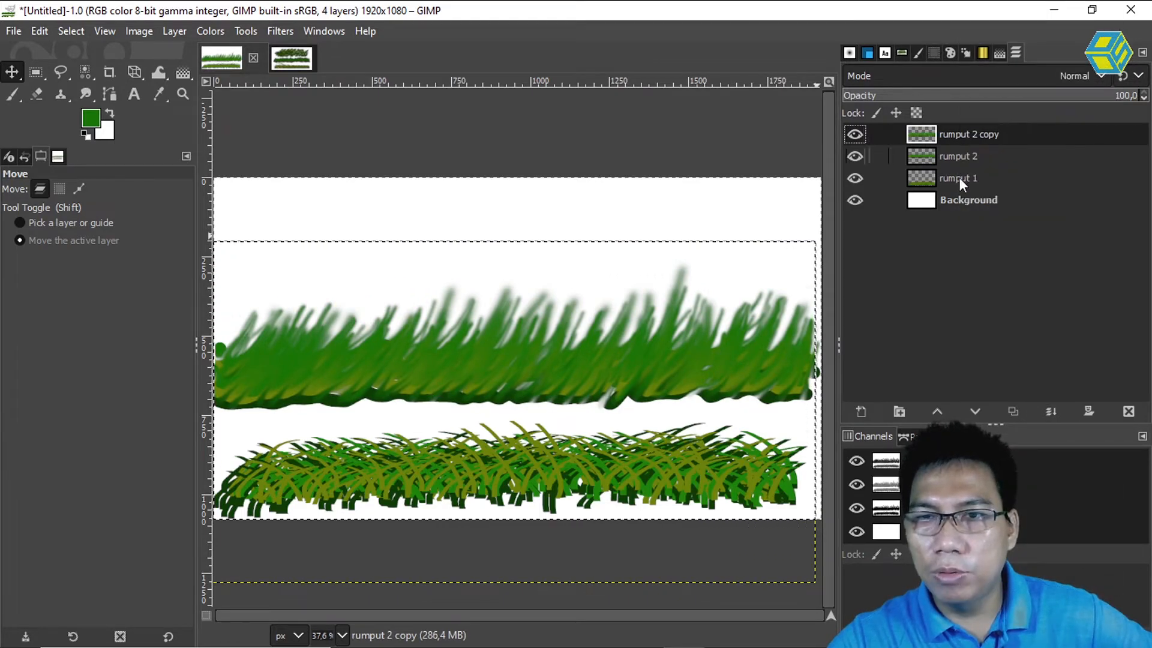
pyautogui.click(1050, 410)
# Step: Duplicate the merged rumput 2 layer and shift the new copy slightly down over the strip
pyautogui.rightClick(954, 135)
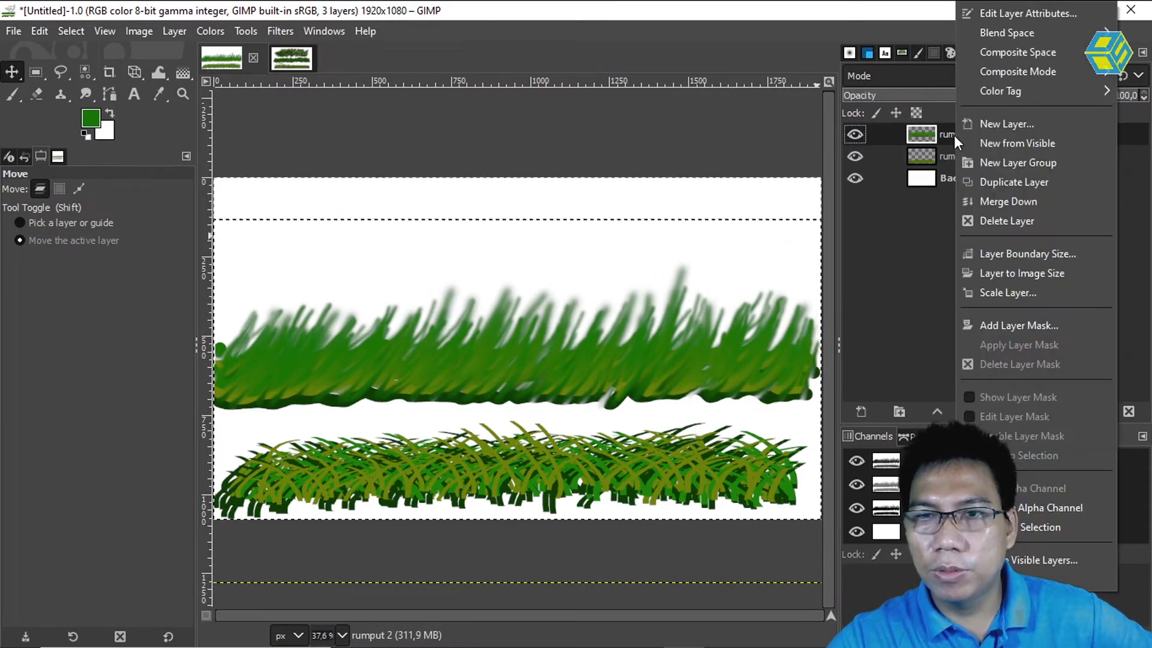
pyautogui.click(1006, 182)
pyautogui.moveTo(637, 381)
pyautogui.mouseDown()
pyautogui.moveTo(628, 404)
pyautogui.moveTo(642, 391)
pyautogui.mouseUp()
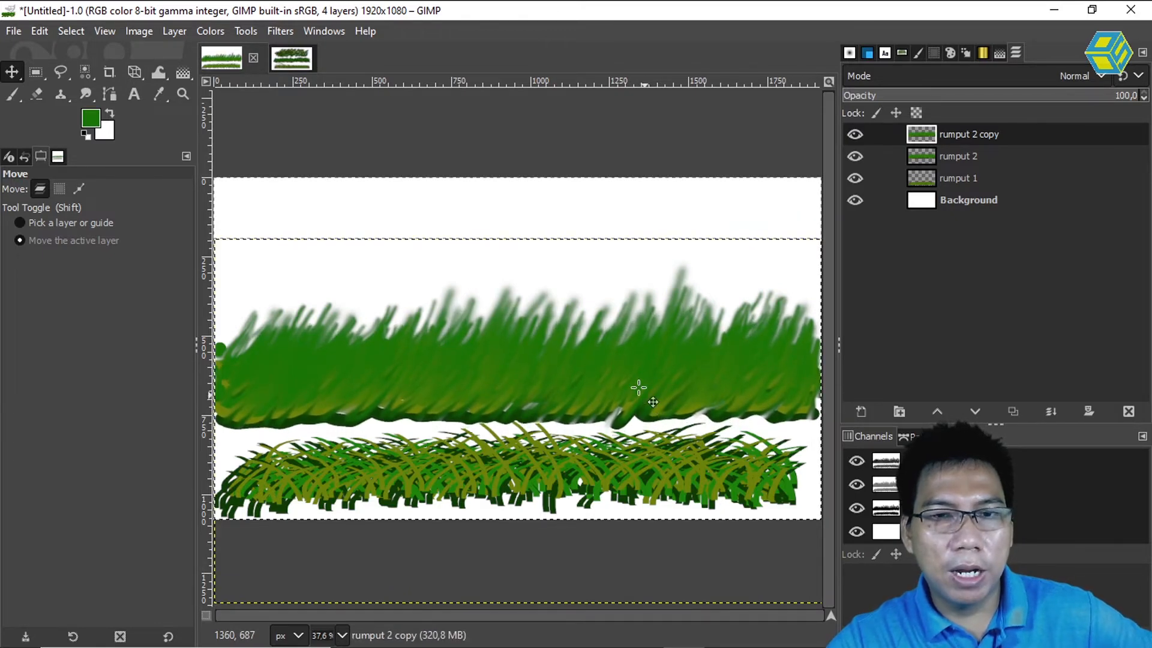
# Step: Darken the rumput 2 copy layer with Brightness-Contrast at a brightness of -51
pyautogui.click(204, 28)
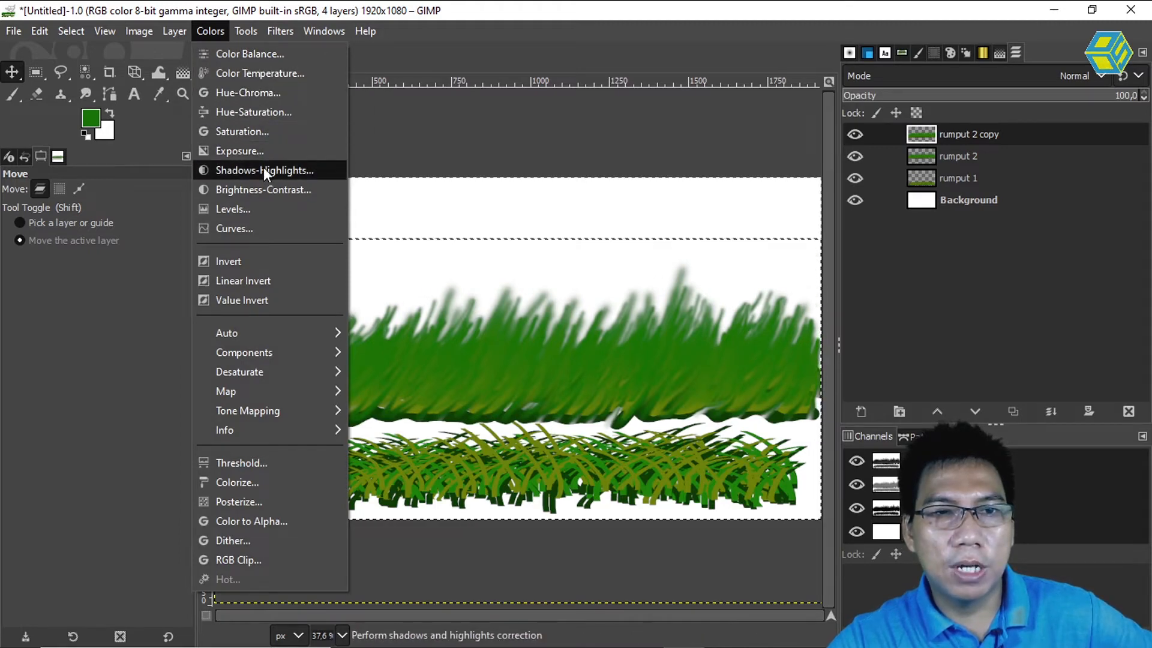
pyautogui.click(264, 189)
pyautogui.moveTo(209, 380); pyautogui.dragTo(162, 380)
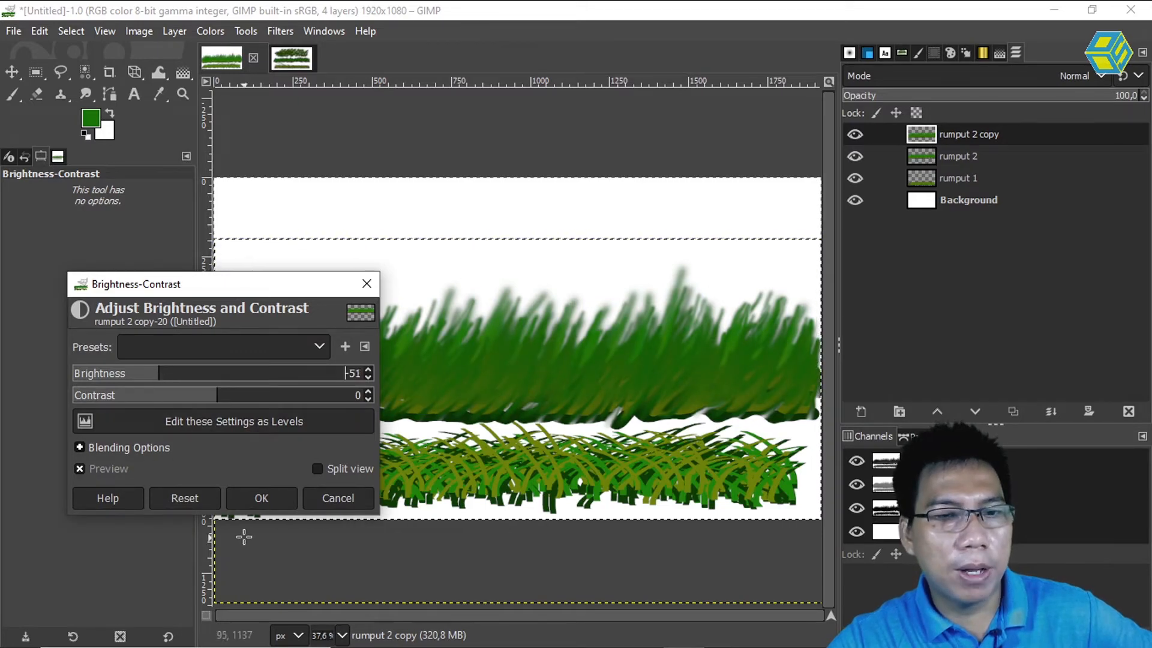
pyautogui.click(254, 505)
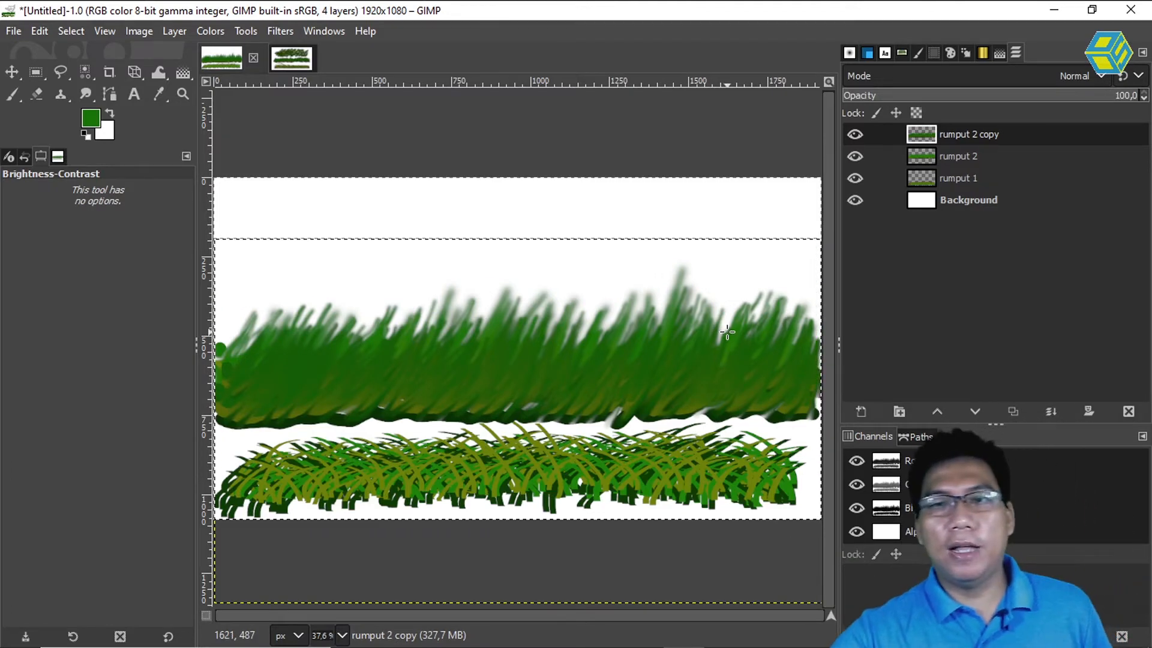
# Step: Toggle the rumput 2 layer's visibility off and on, and merge the darkened copy down into it
pyautogui.click(951, 151)
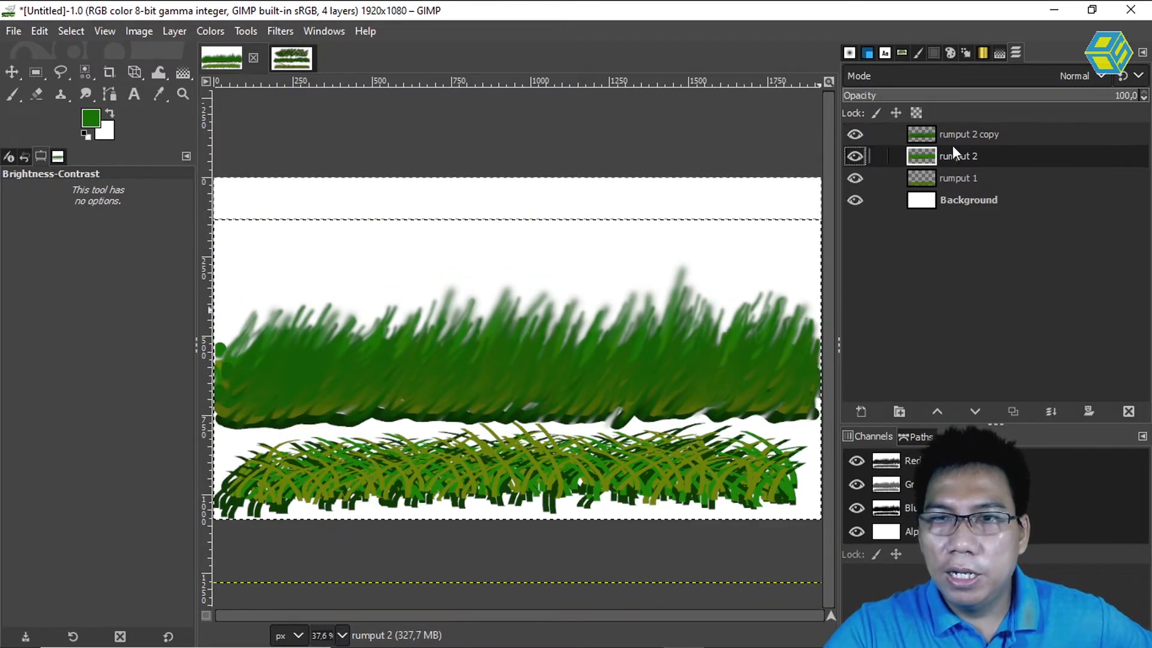
pyautogui.click(855, 157)
pyautogui.click(855, 157)
pyautogui.click(954, 141)
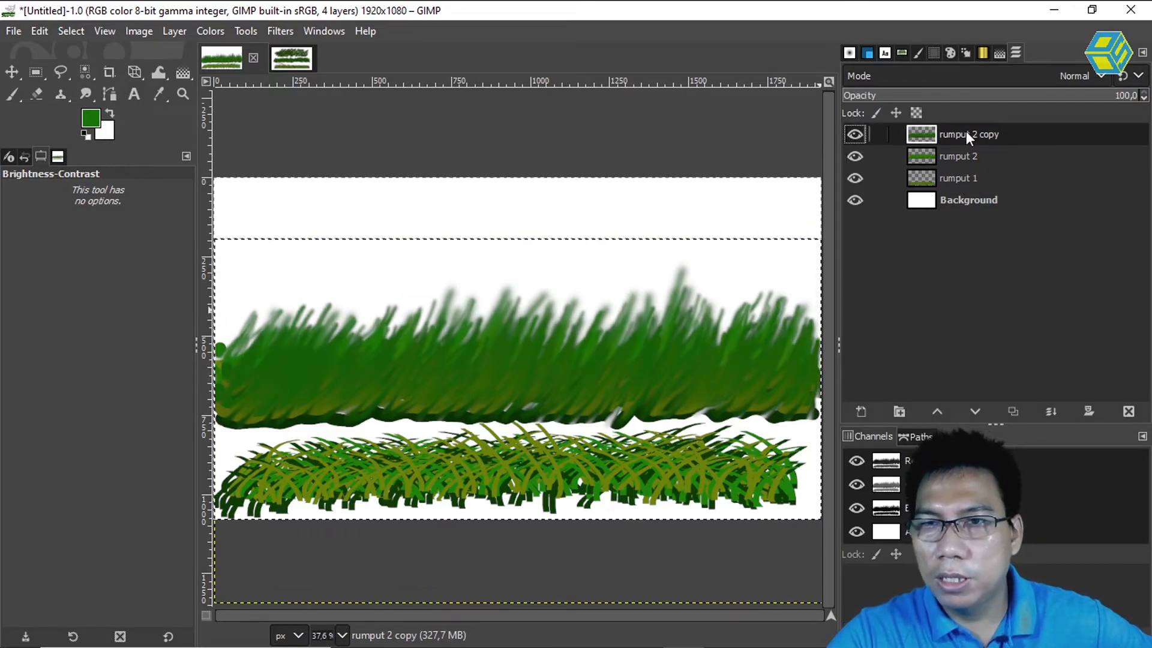
pyautogui.click(1050, 412)
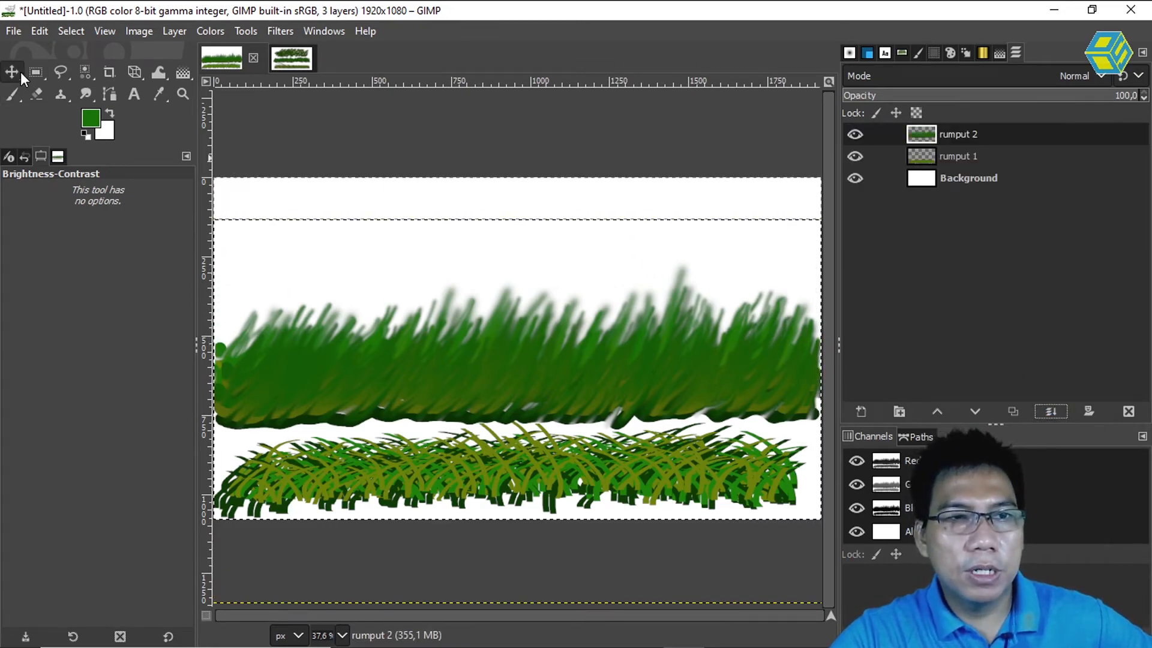
# Step: Scale the rumput 2 grass to 1861 × 832 px and turn the floating selection into a new layer
pyautogui.click(110, 71)
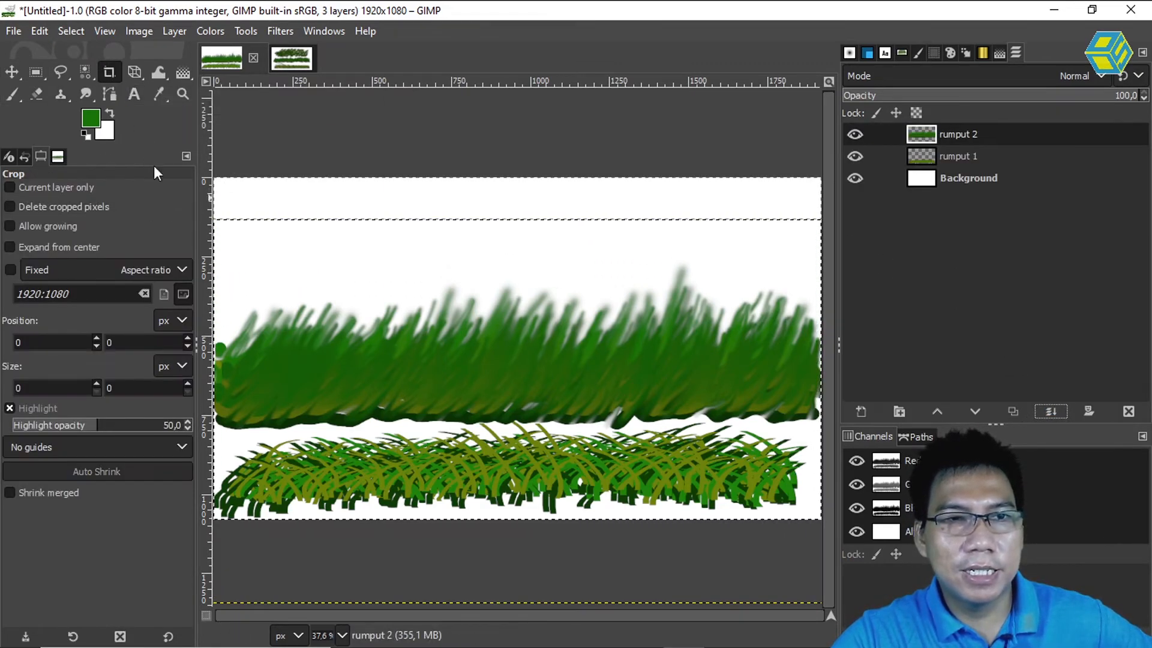
pyautogui.rightClick(133, 70)
pyautogui.click(201, 115)
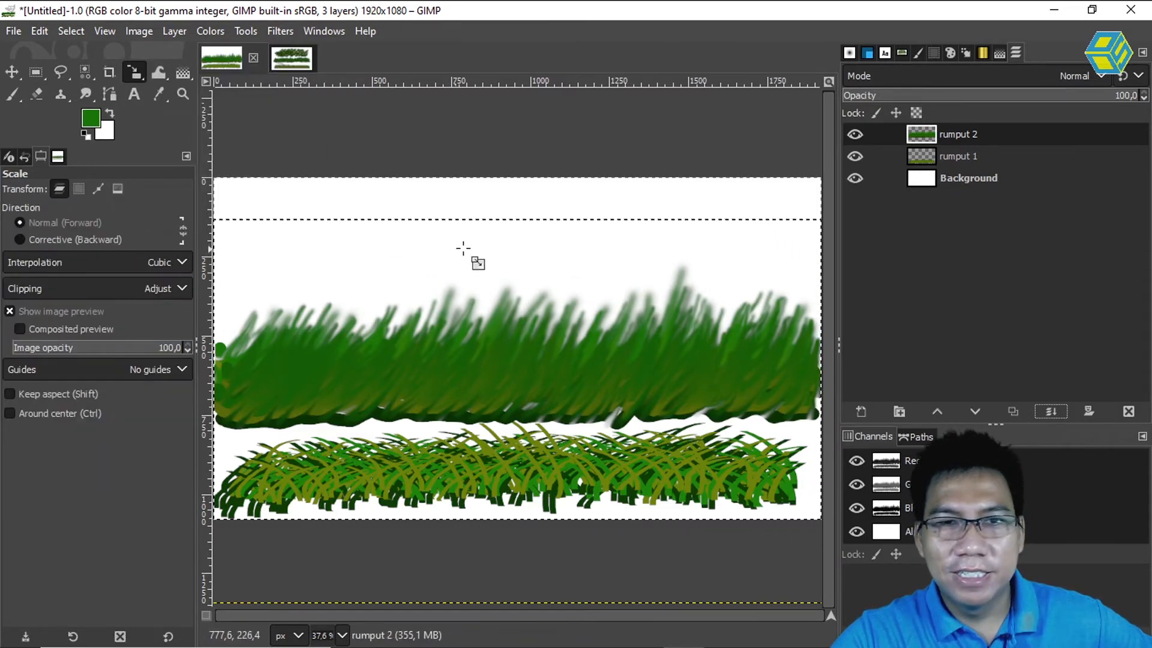
pyautogui.click(506, 349)
pyautogui.moveTo(517, 221); pyautogui.dragTo(510, 255)
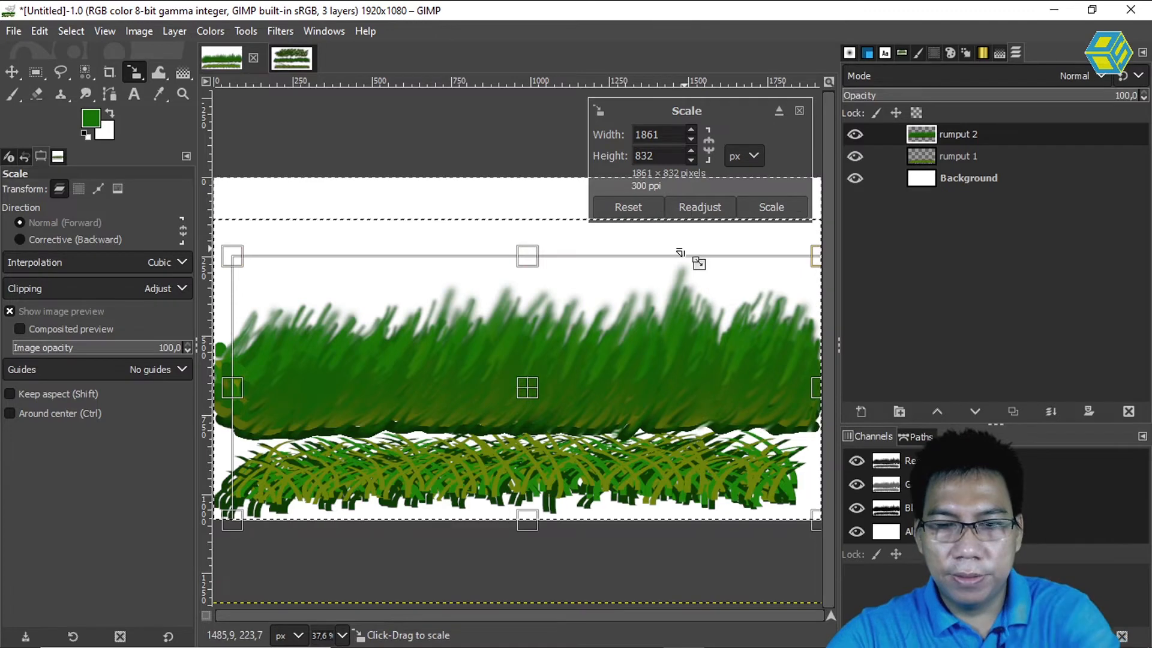
pyautogui.press('Return')
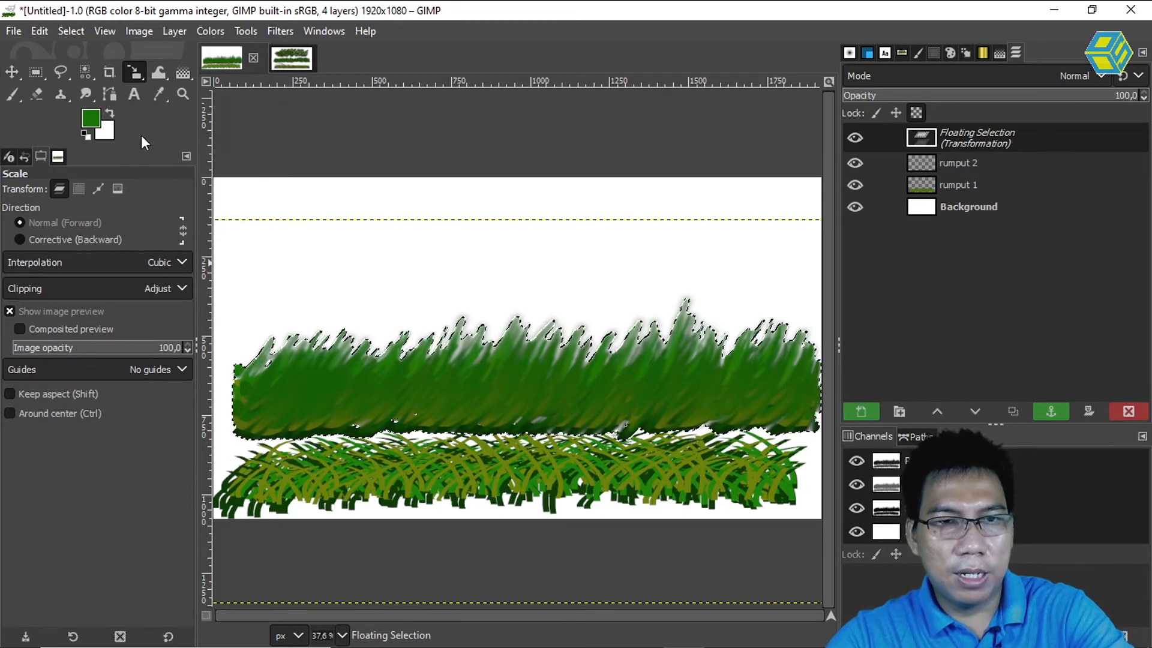
pyautogui.click(860, 411)
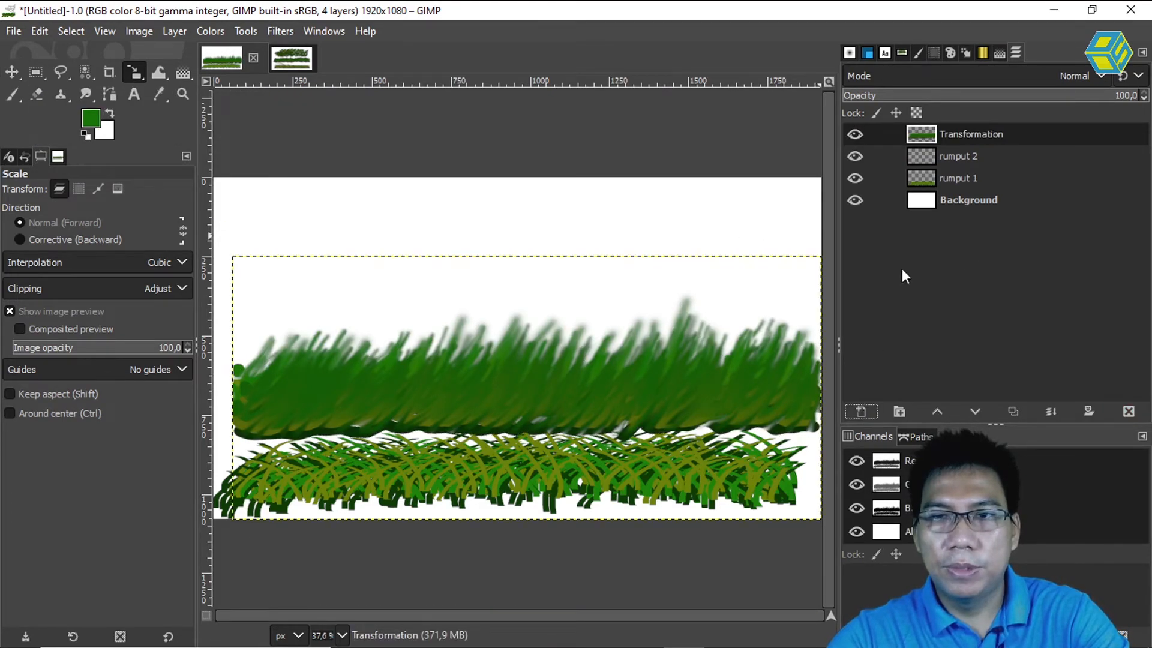
# Step: Delete the emptied rumput 2 layer
pyautogui.click(955, 151)
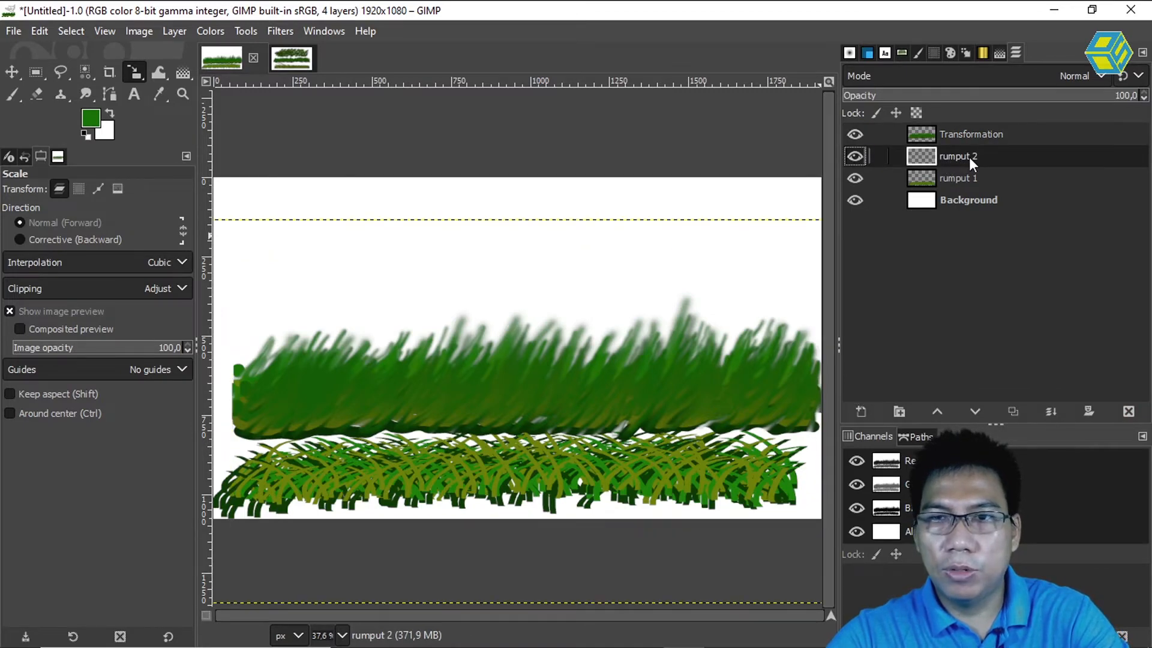
pyautogui.click(973, 135)
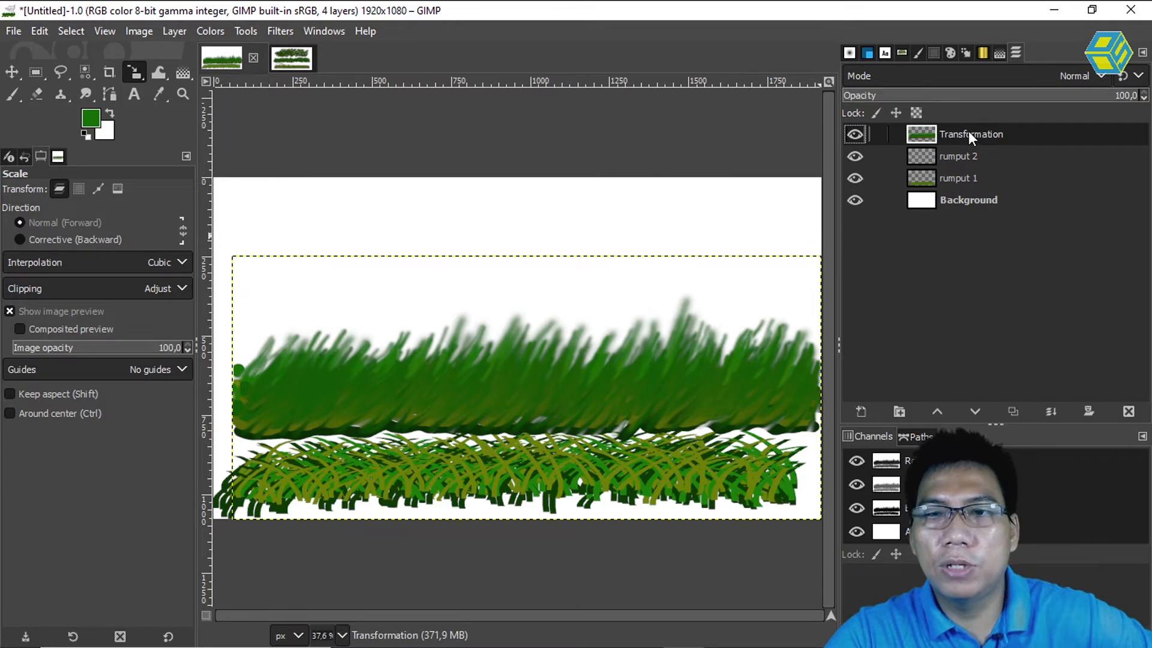
pyautogui.moveTo(973, 154); pyautogui.dragTo(1116, 412)
# Step: Rename the Transformation layer as rumput2
pyautogui.click(966, 137)
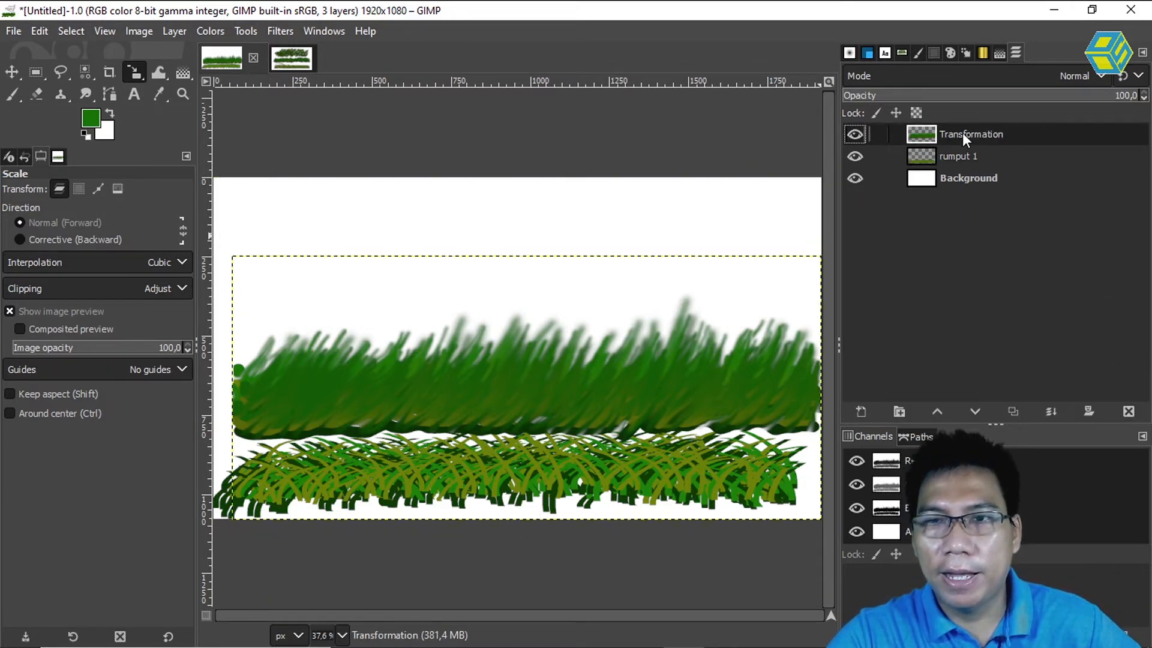
pyautogui.doubleClick(966, 135)
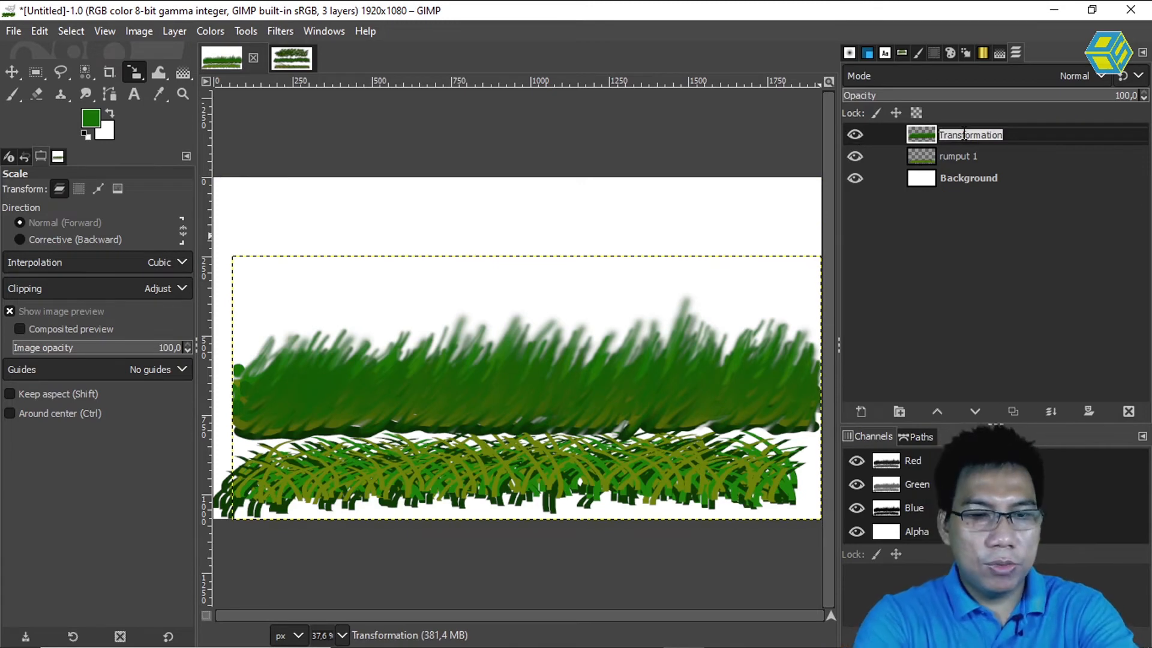
pyautogui.write('rumput2')
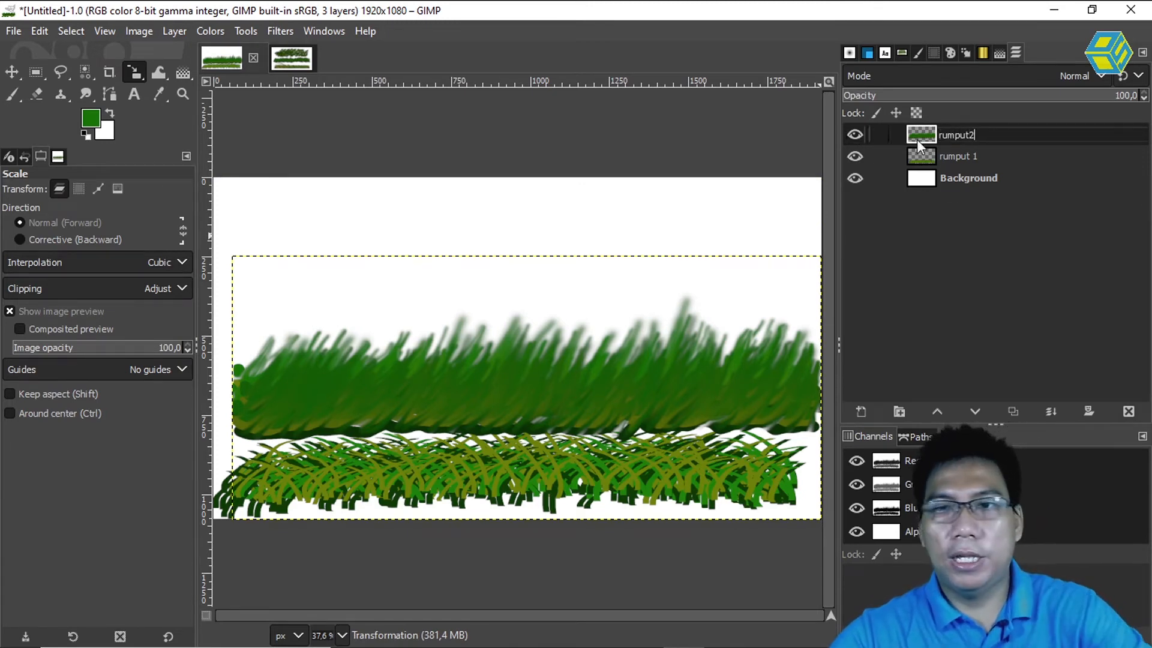
pyautogui.press('Return')
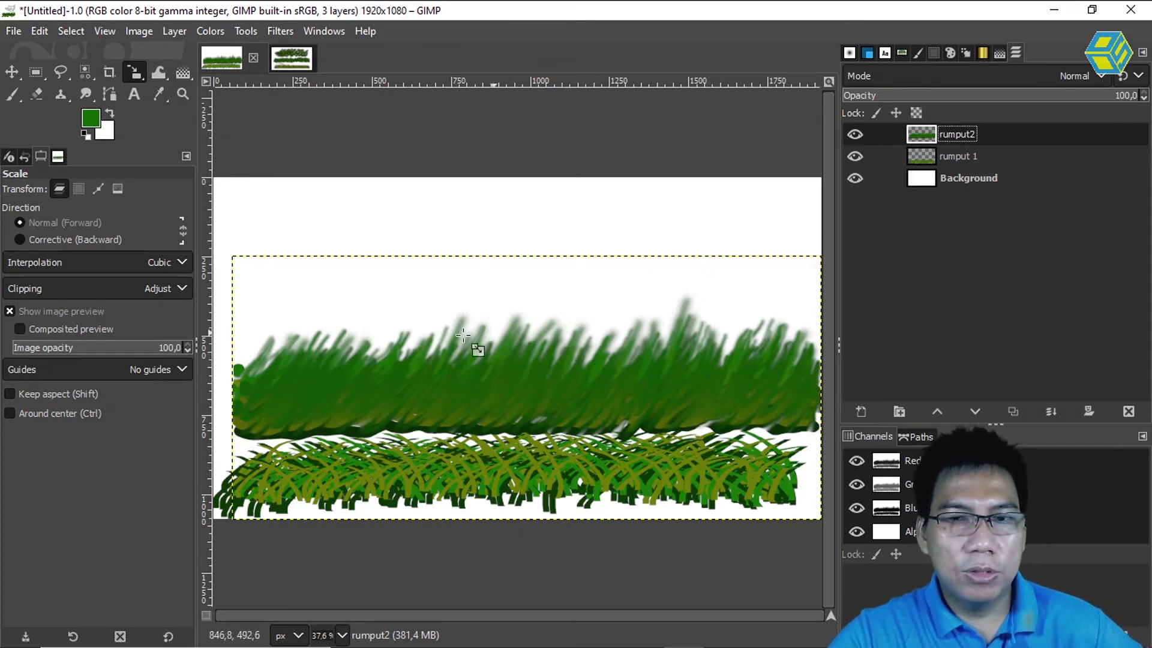
# Step: Move the rumput2 grass slightly up and to the left so it sits above the rumput 1 grass
pyautogui.click(12, 72)
pyautogui.moveTo(397, 390)
pyautogui.mouseDown()
pyautogui.moveTo(385, 391)
pyautogui.moveTo(386, 372)
pyautogui.mouseUp()
pyautogui.click(938, 229)
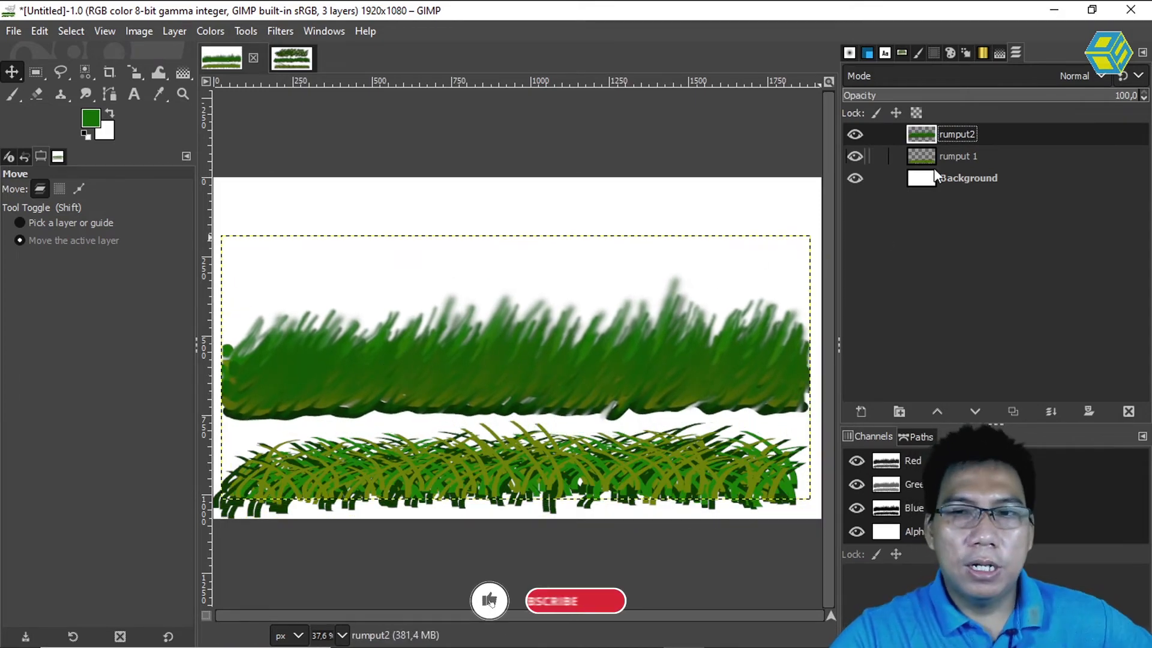
# Step: Add a transparent 1920 × 1080 px layer named rumput 3
pyautogui.click(864, 410)
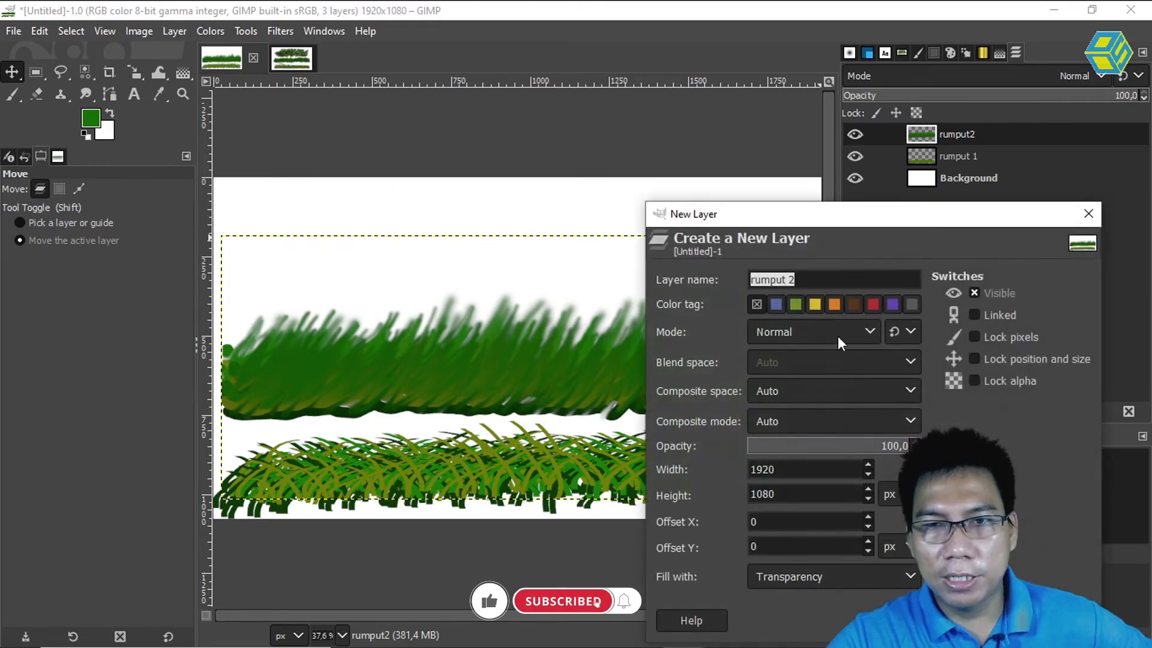
pyautogui.click(799, 280)
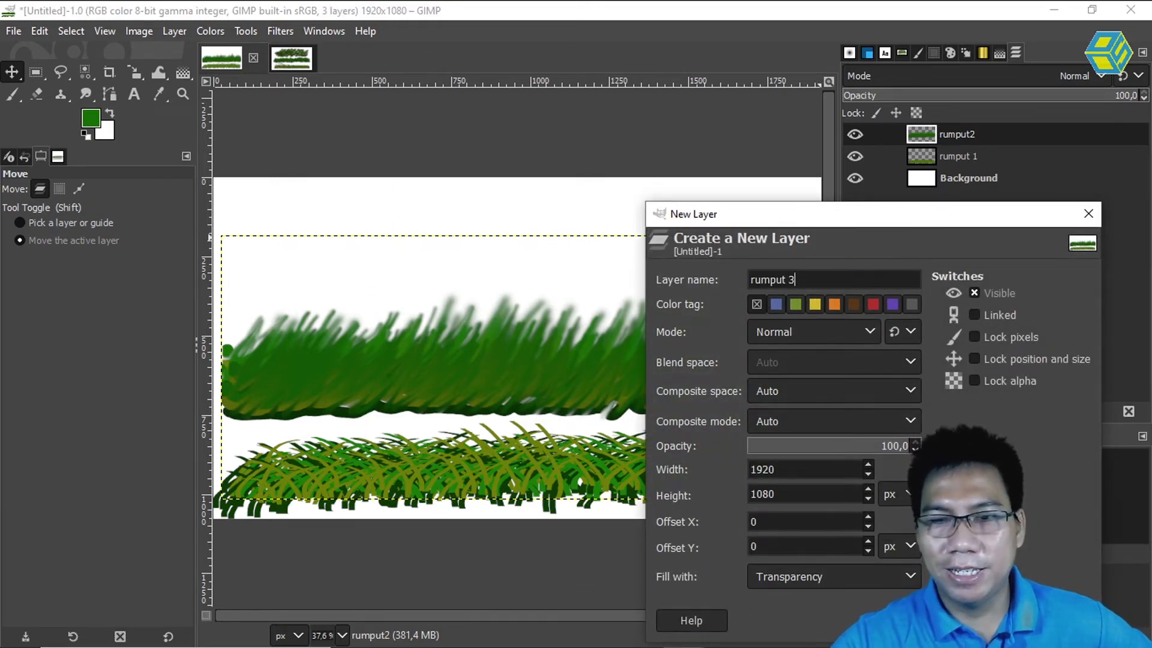
pyautogui.press('Return')
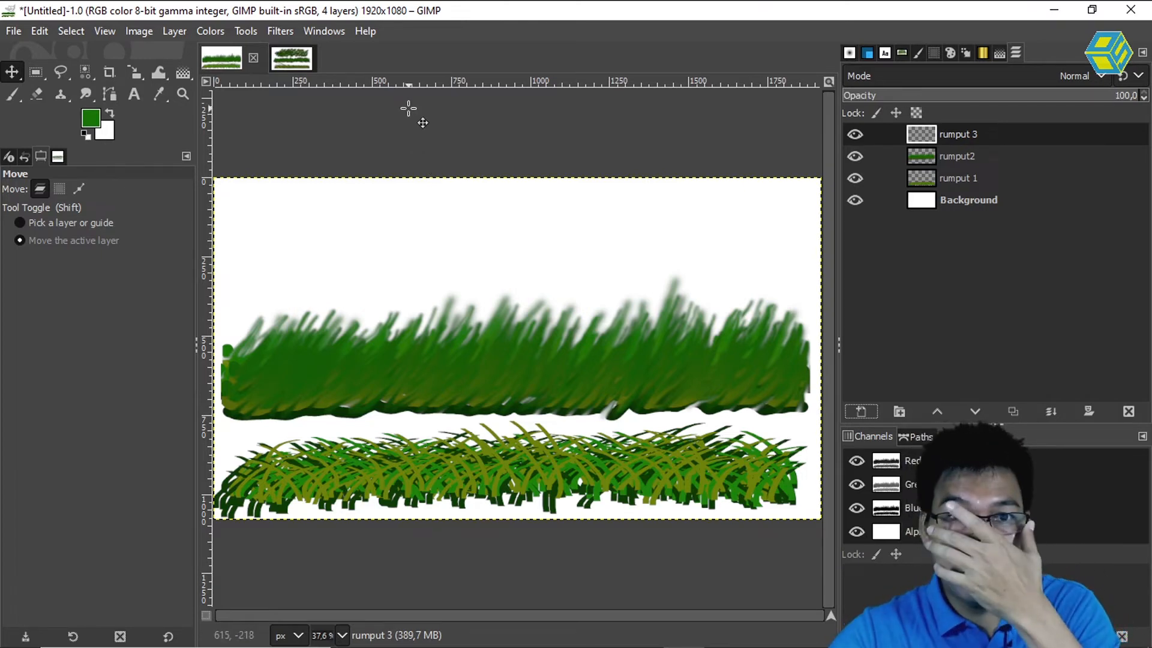
# Step: Create a new image 150 px wide and 150 px high
pyautogui.click(13, 31)
pyautogui.click(30, 45)
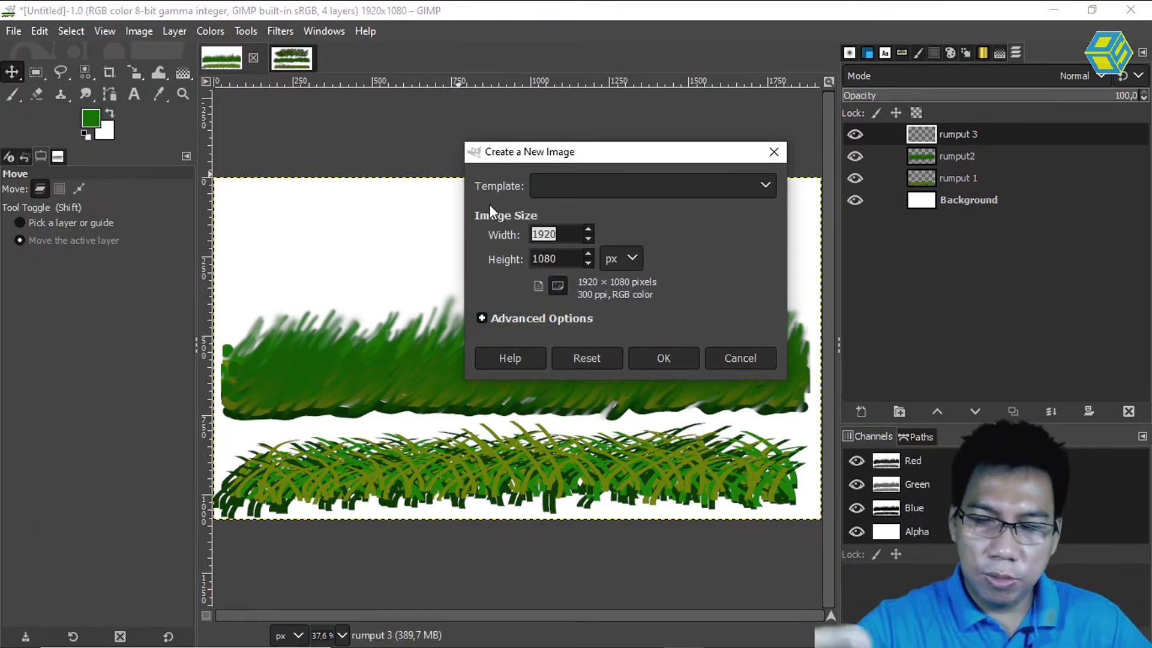
pyautogui.write('200')
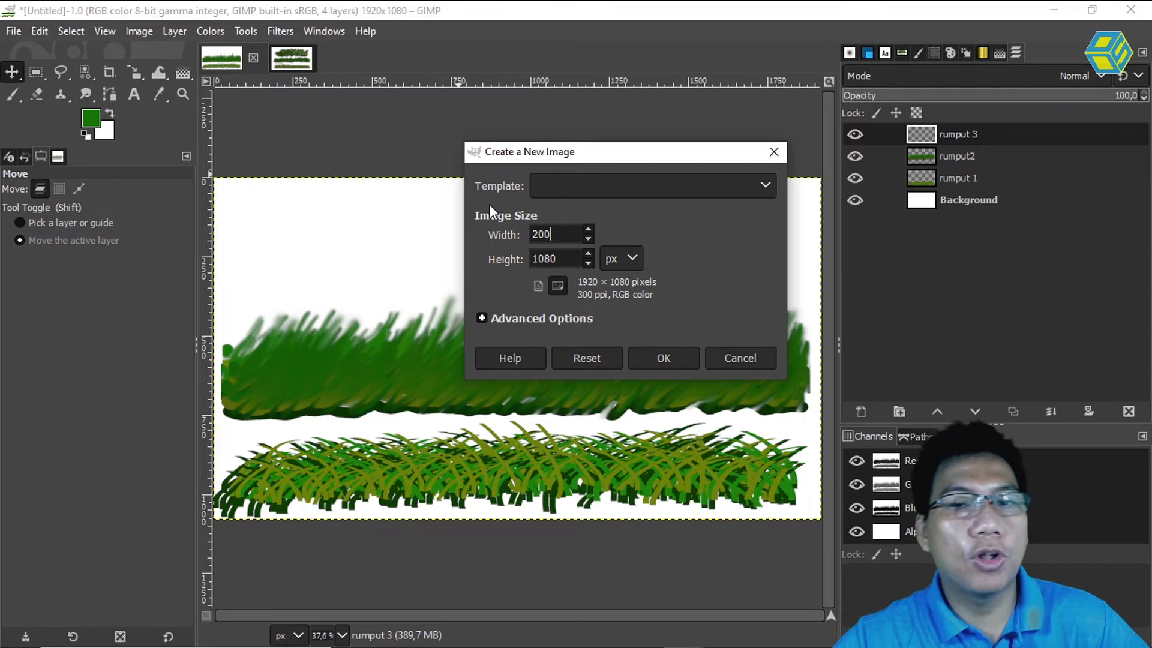
pyautogui.moveTo(562, 233); pyautogui.dragTo(505, 226)
pyautogui.write('100')
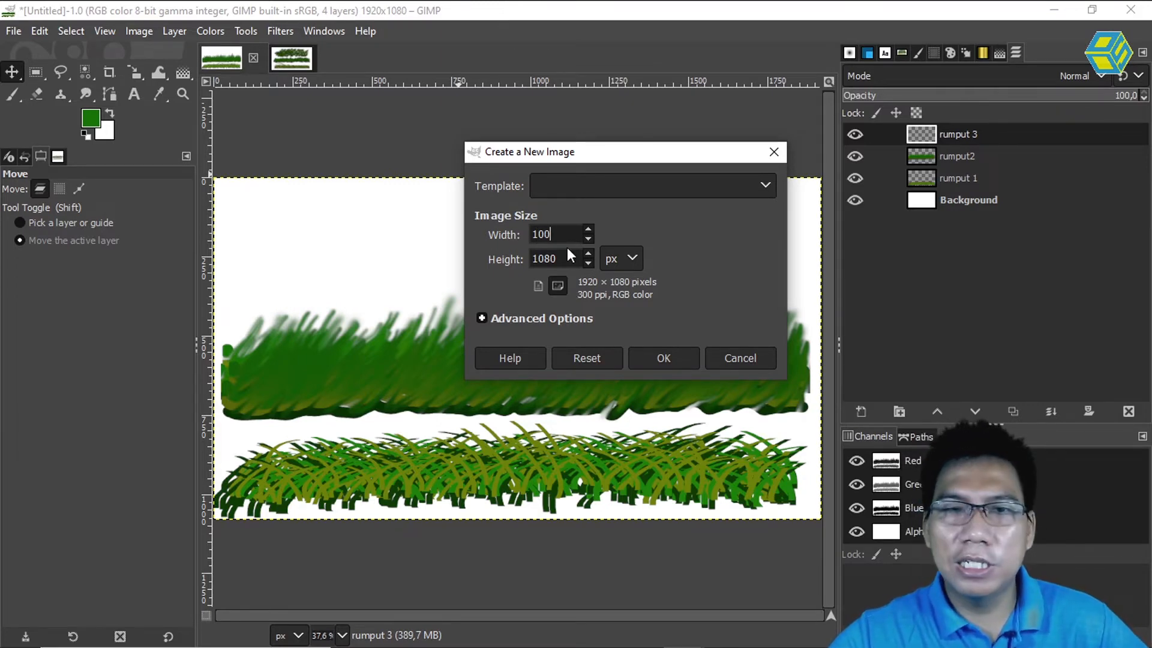
pyautogui.moveTo(570, 234); pyautogui.dragTo(444, 231)
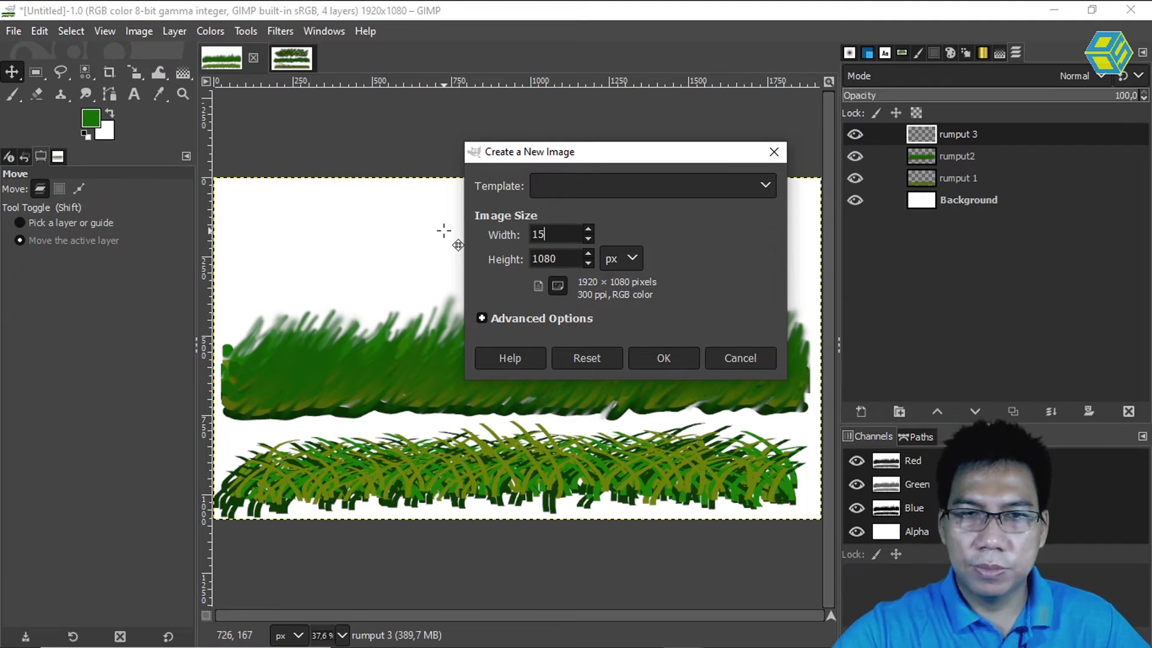
pyautogui.press('Tab')
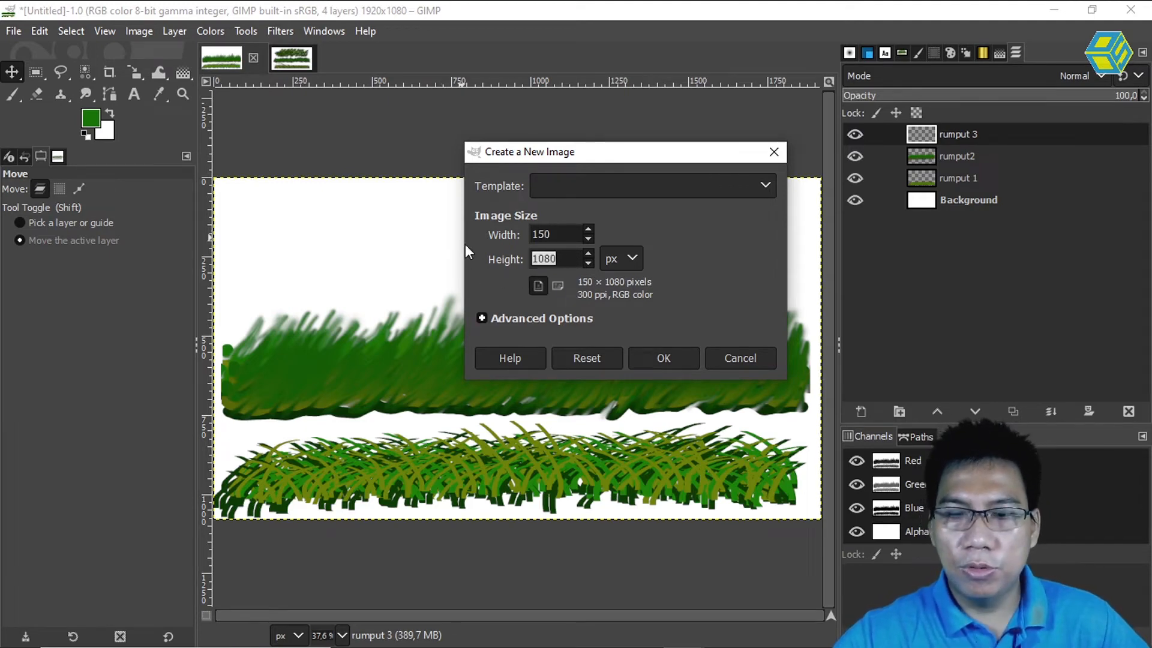
pyautogui.write('150')
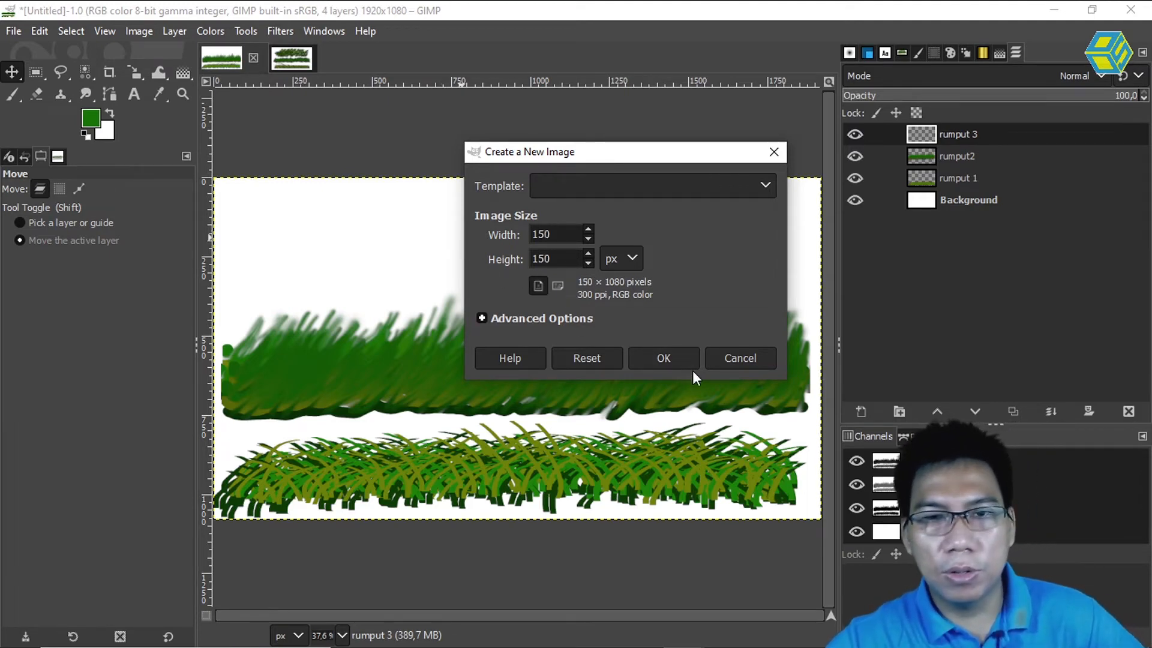
pyautogui.click(674, 359)
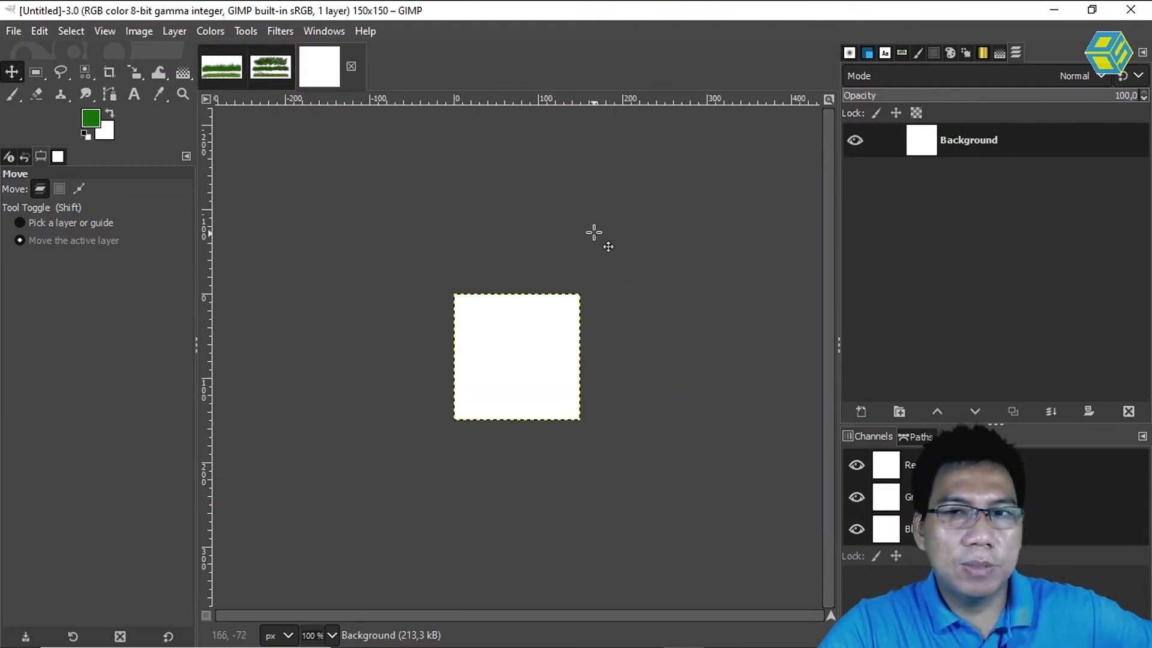
# Step: Add a transparent 150 × 150 px layer named rumput 3 to the new image and make the Background layer active
pyautogui.click(862, 410)
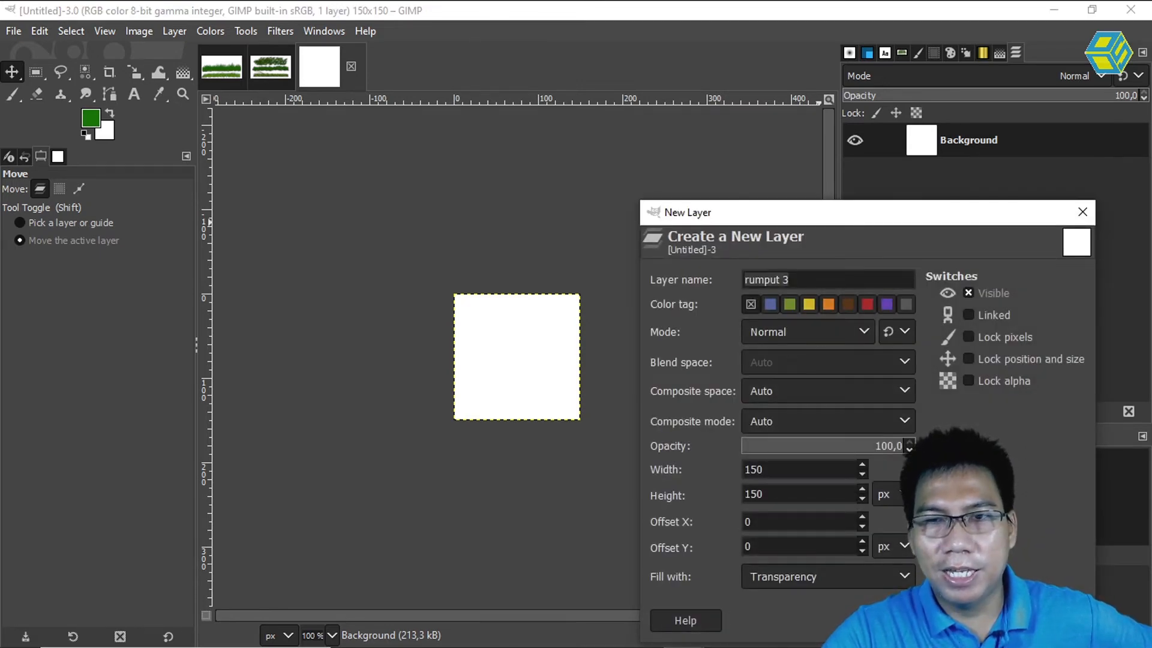
pyautogui.press('Return')
pyautogui.click(958, 178)
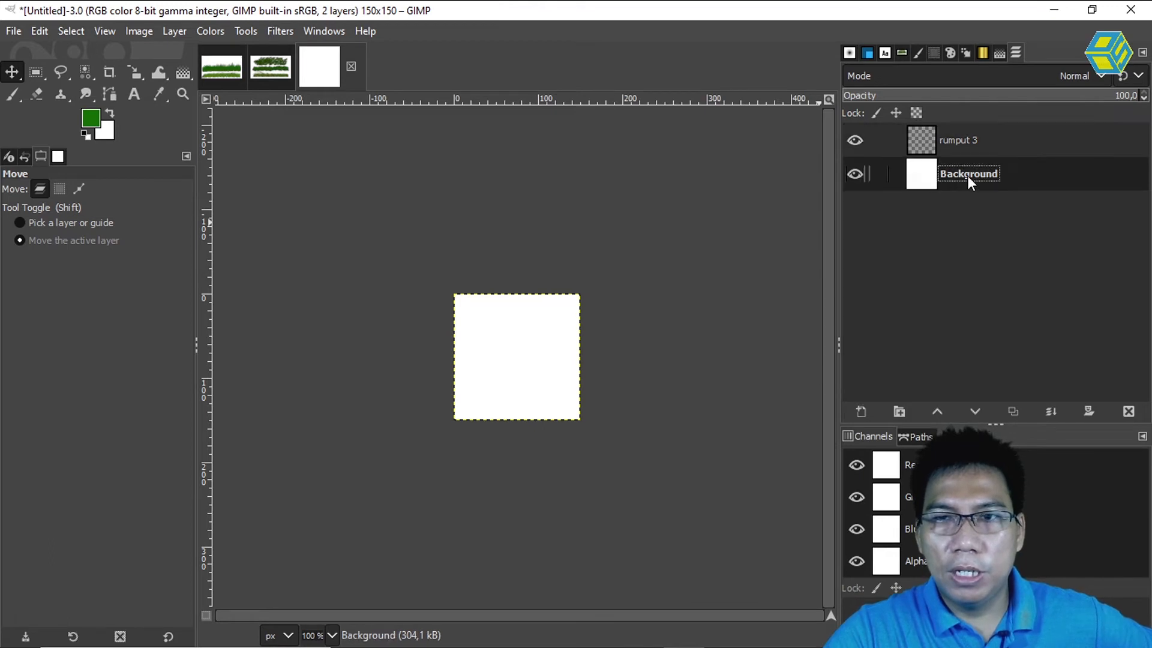
pyautogui.moveTo(981, 175); pyautogui.dragTo(945, 180)
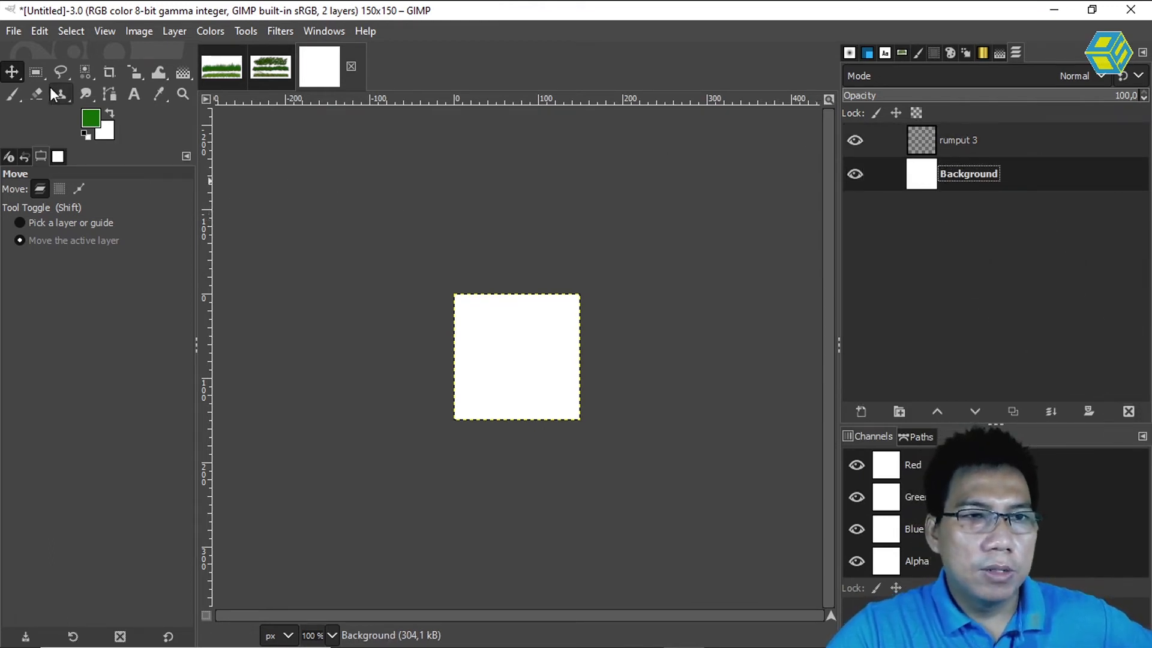
# Step: Set the Paintbrush to aspect ratio 20 and size 22, and test a curved green blade on the Background, undoing the stroke
pyautogui.click(11, 95)
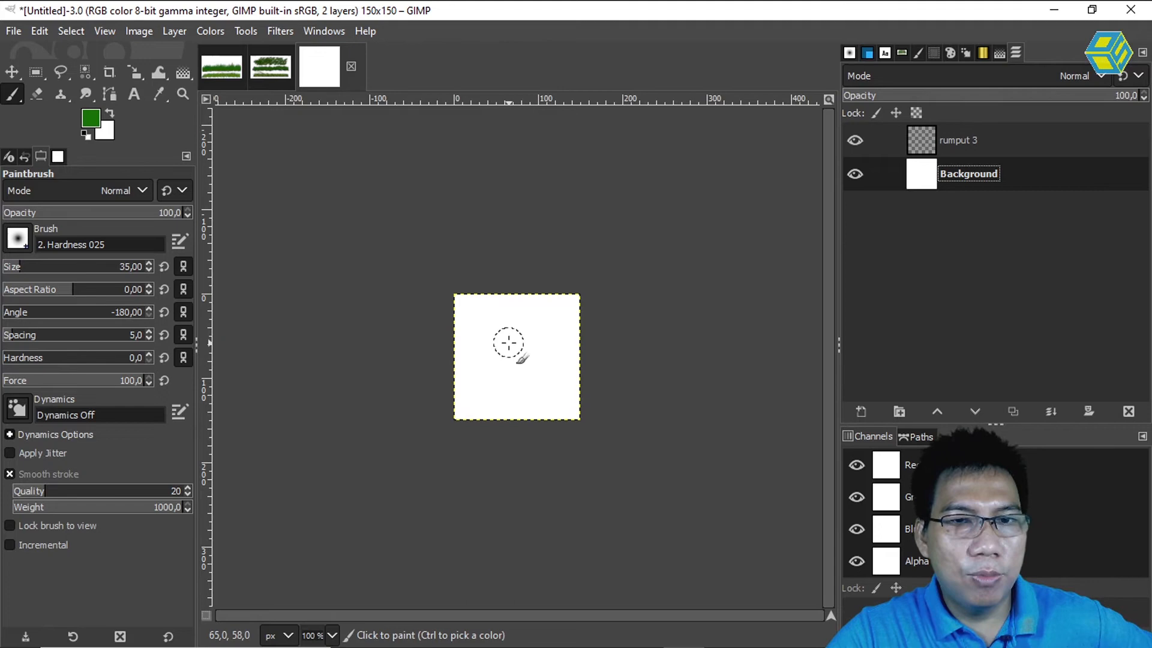
pyautogui.moveTo(131, 292); pyautogui.dragTo(214, 290)
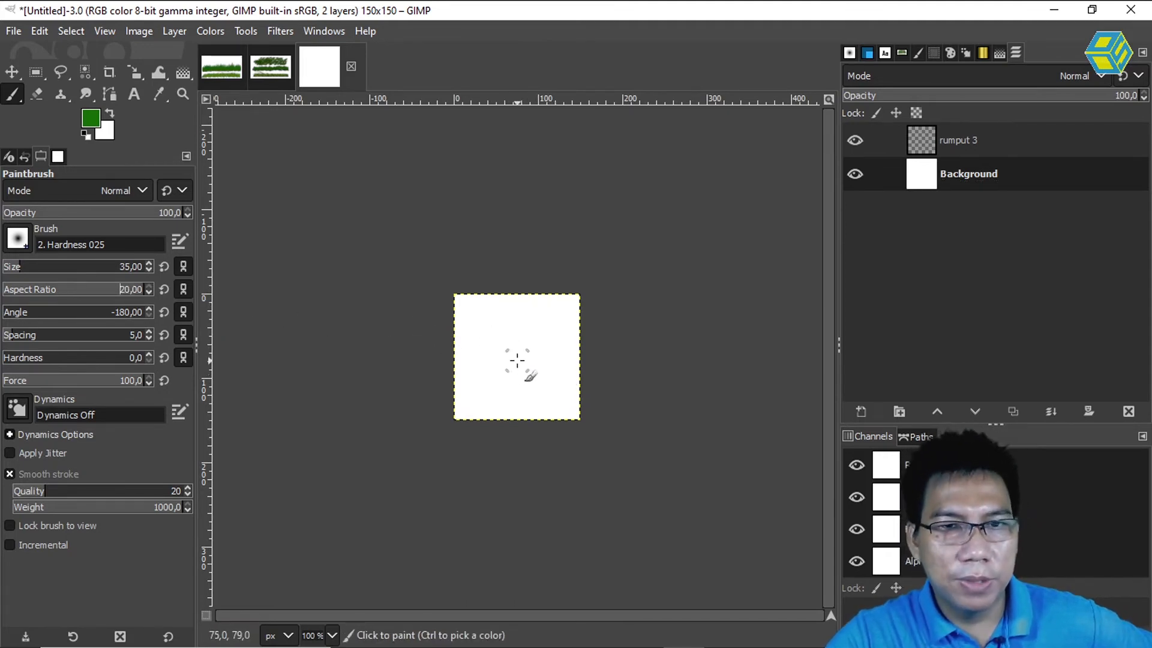
pyautogui.moveTo(38, 269); pyautogui.dragTo(51, 269)
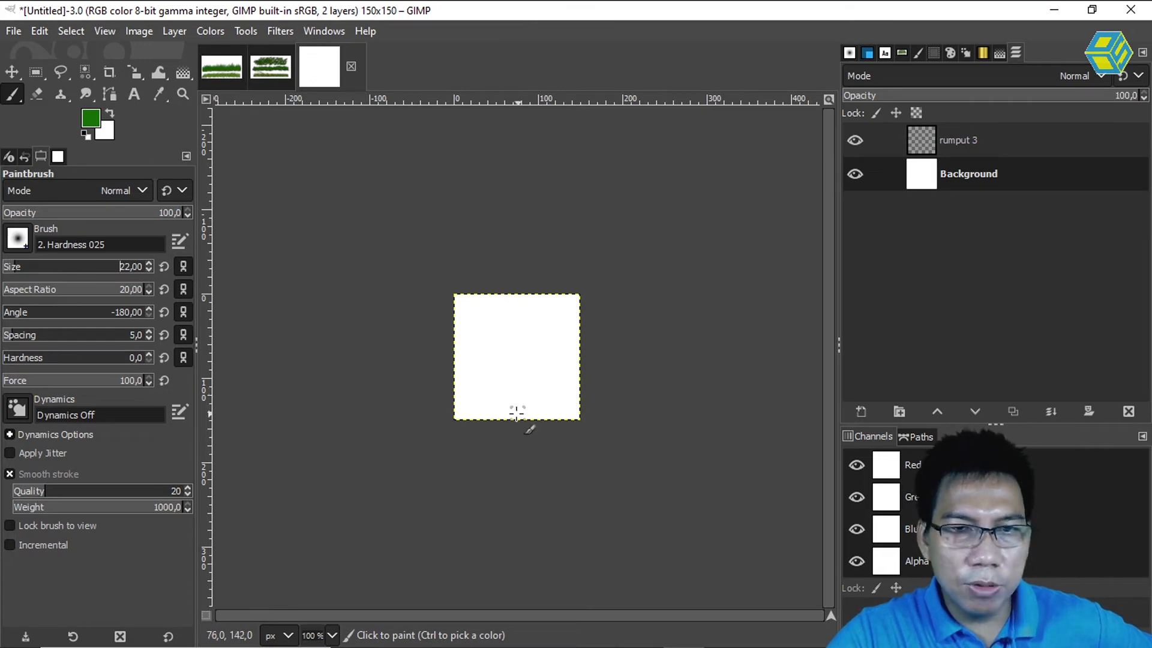
pyautogui.moveTo(507, 406); pyautogui.dragTo(555, 332)
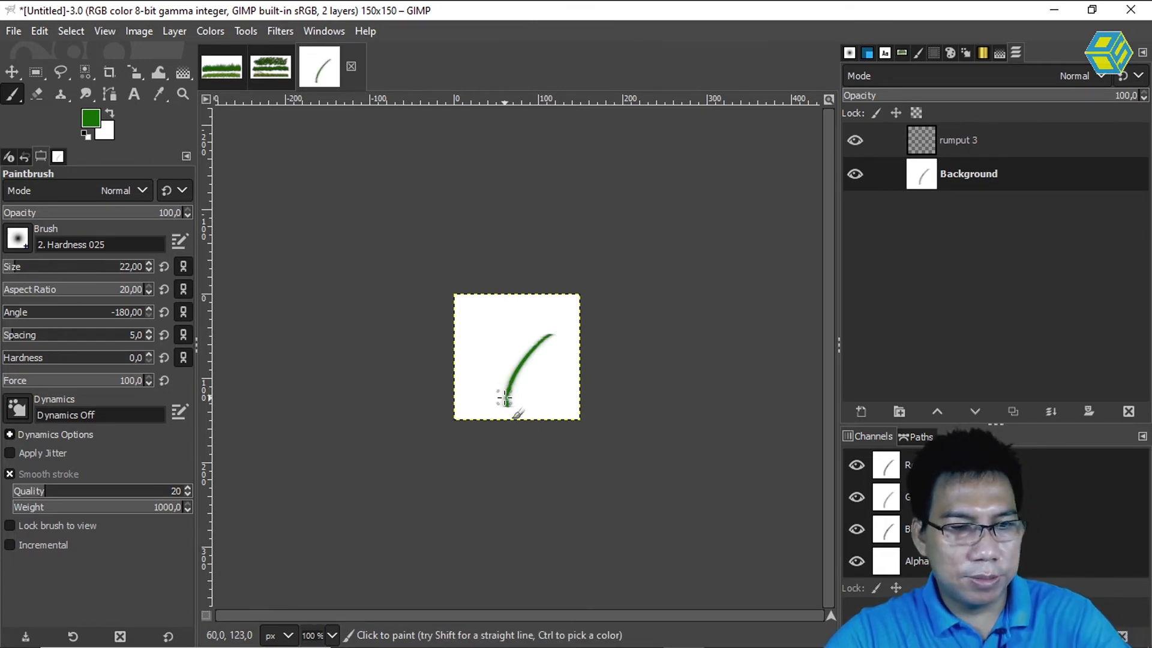
pyautogui.hotkey('ctrl', 'z')
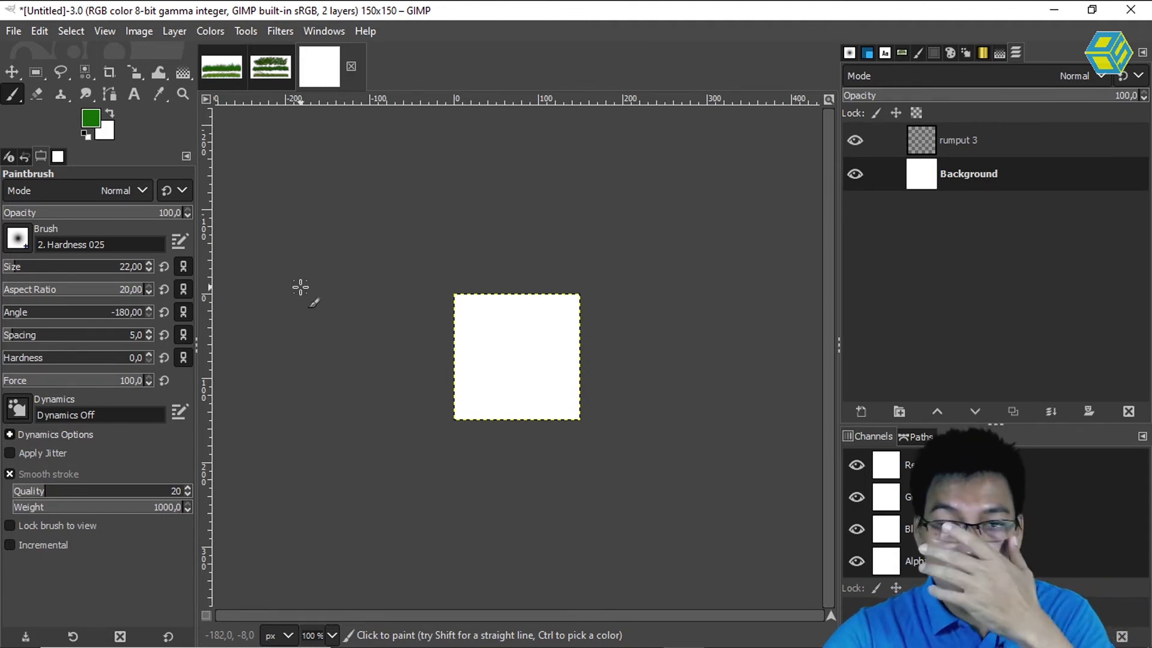
# Step: Set the brush size to 30, try two curved blade strokes on the Background, and undo both
pyautogui.doubleClick(130, 266)
pyautogui.write('30')
pyautogui.press('Return')
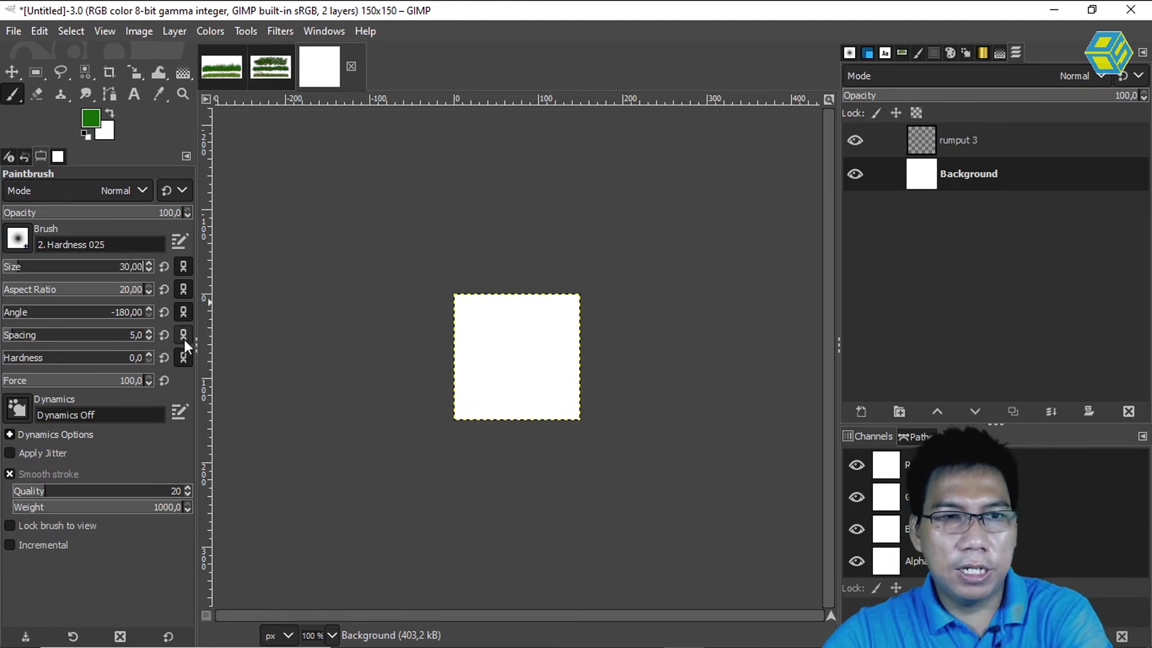
pyautogui.moveTo(511, 401); pyautogui.dragTo(556, 373)
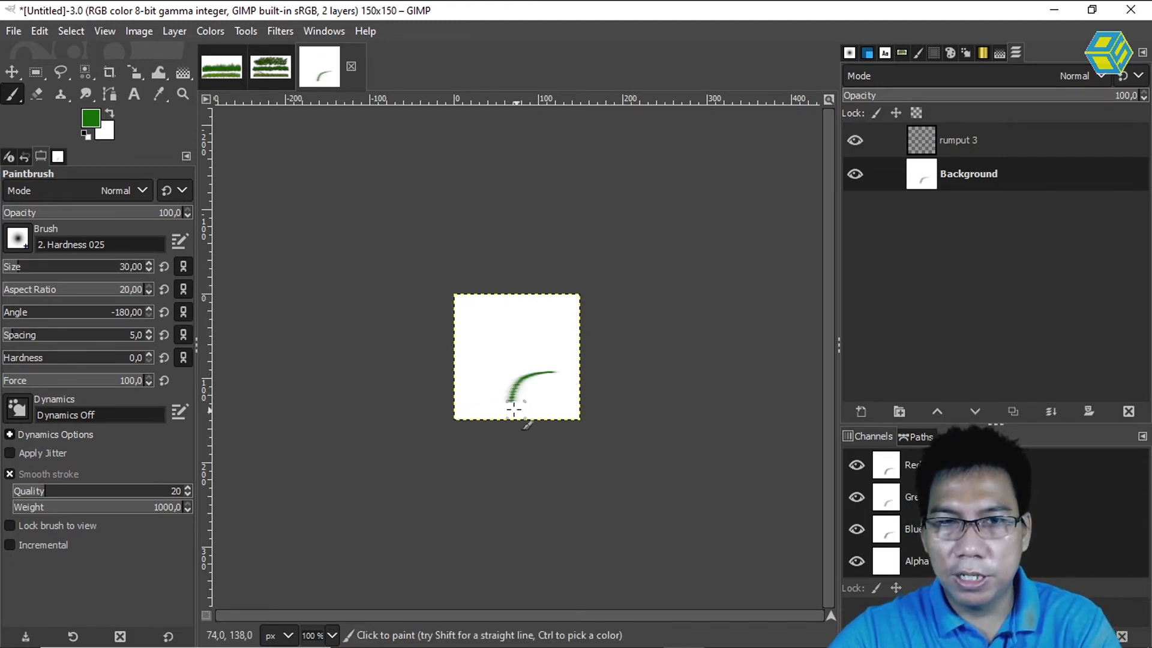
pyautogui.moveTo(512, 401); pyautogui.dragTo(544, 352)
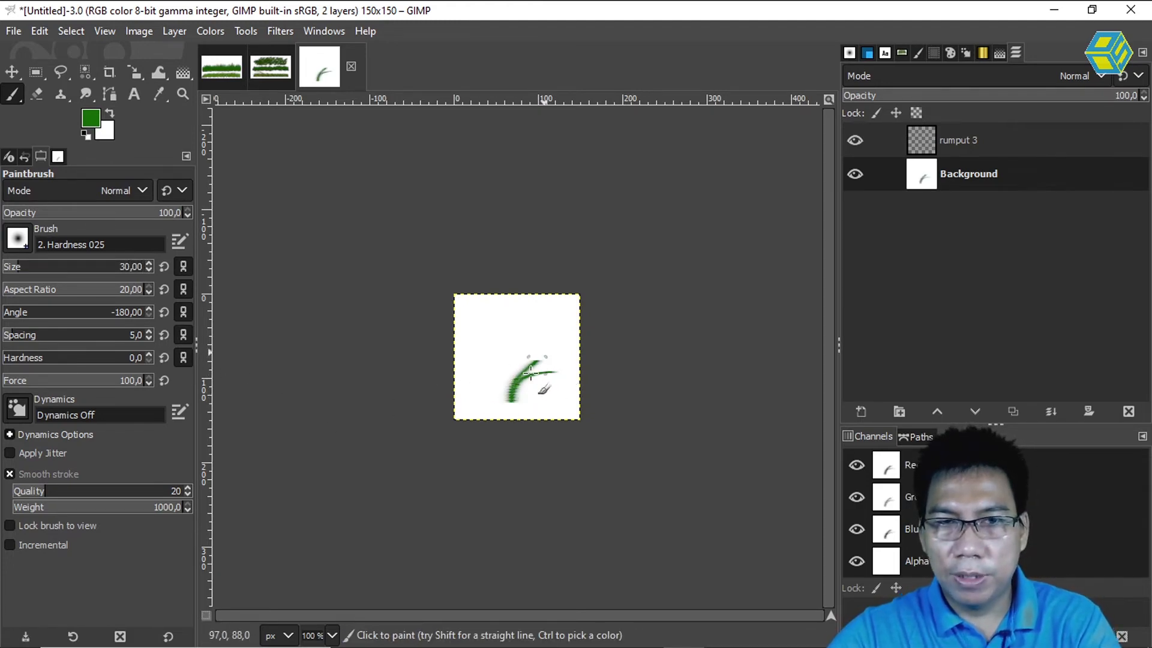
pyautogui.hotkey('ctrl', 'z')
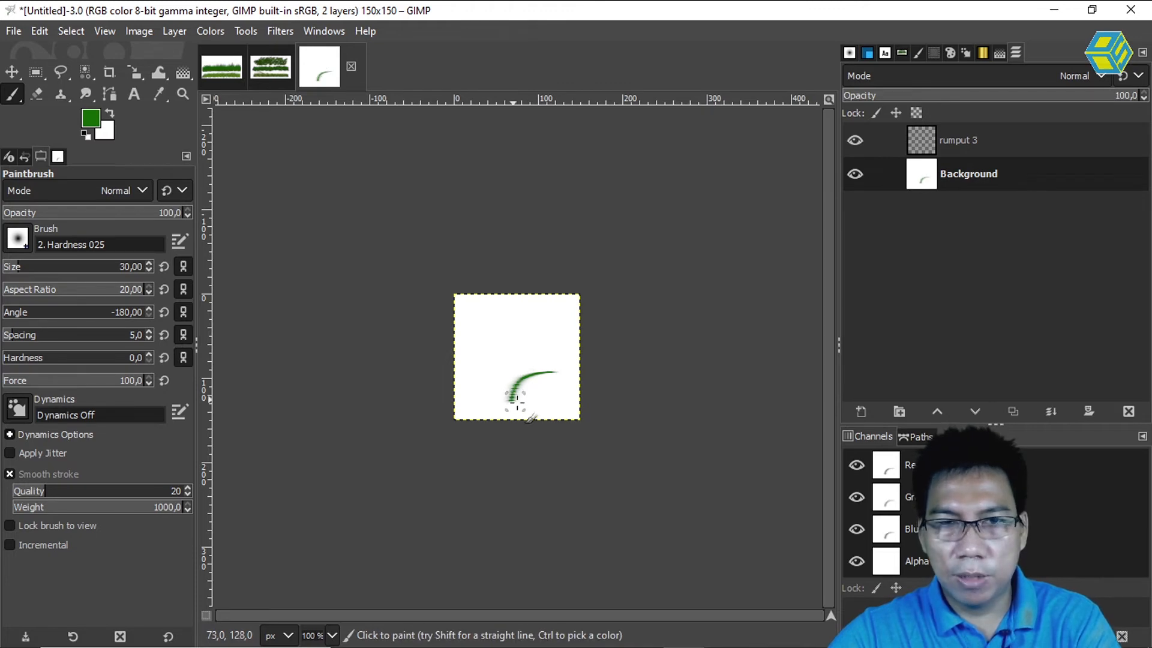
pyautogui.hotkey('ctrl', 'z')
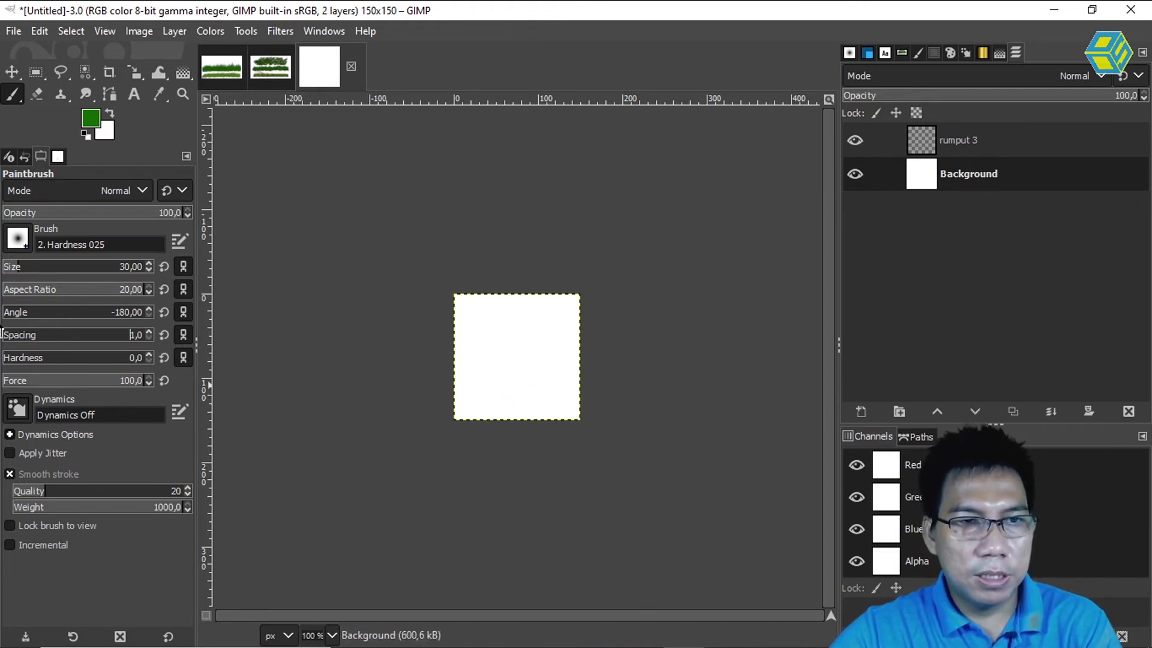
# Step: Try a curved blade stroke at brush spacing 1, raise the hardness to 100, and undo the test strokes
pyautogui.moveTo(509, 394)
pyautogui.mouseDown()
pyautogui.moveTo(529, 353)
pyautogui.moveTo(561, 348)
pyautogui.mouseUp()
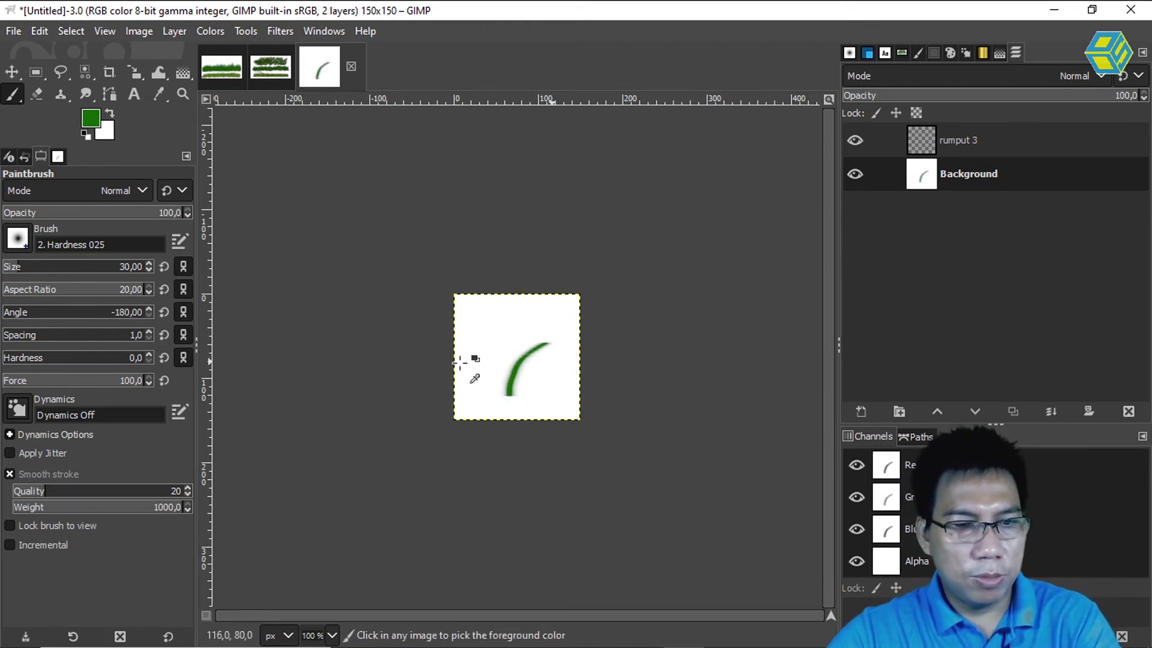
pyautogui.hotkey('ctrl', 'x')
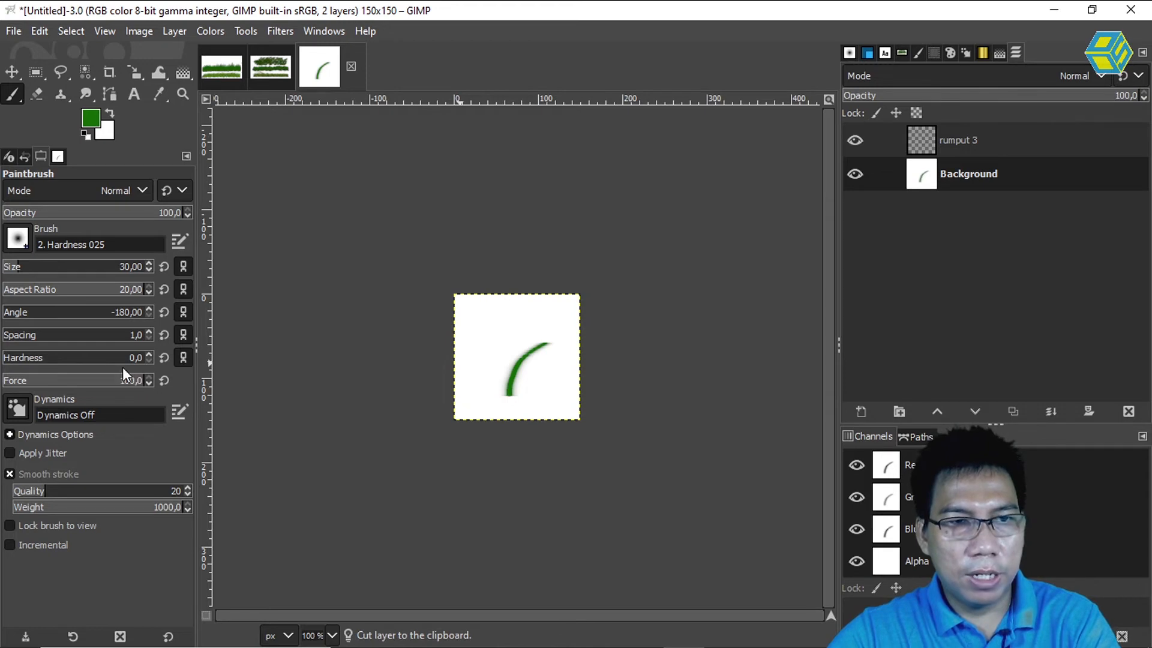
pyautogui.moveTo(46, 362); pyautogui.dragTo(175, 357)
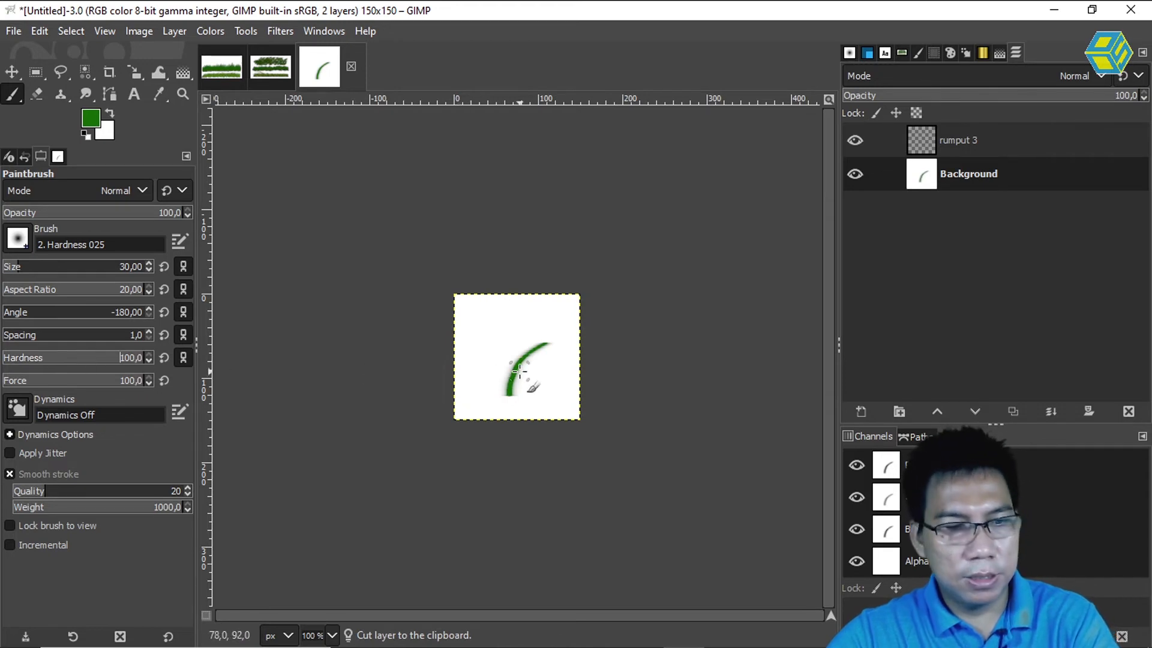
pyautogui.hotkey('ctrl', 'z')
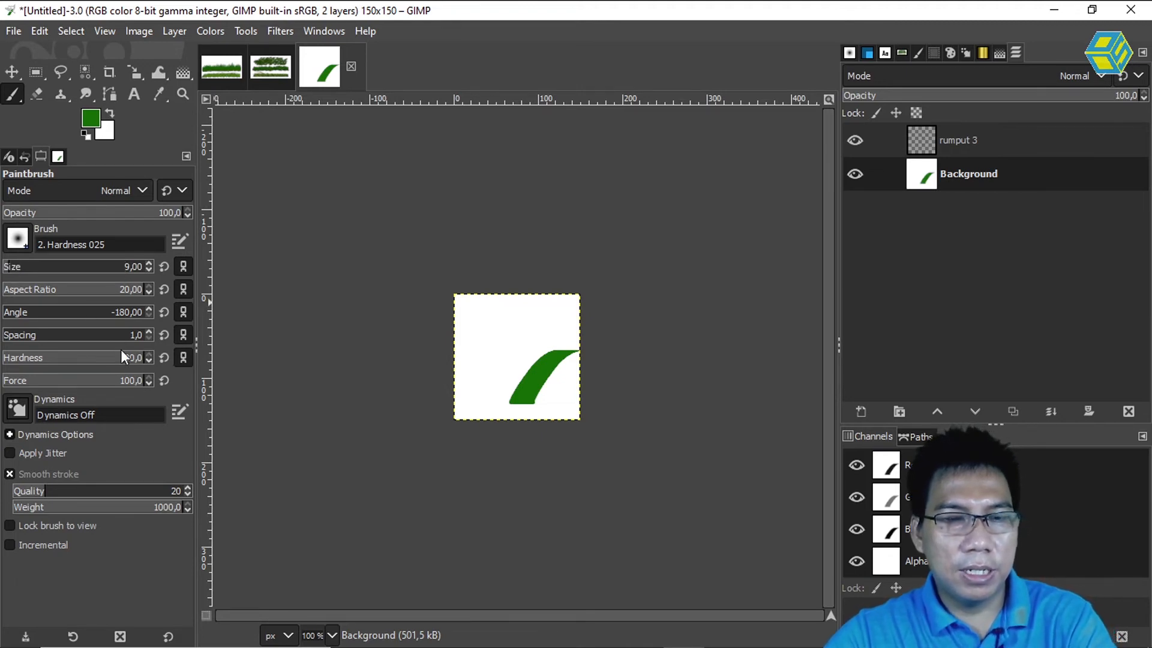
pyautogui.hotkey('ctrl', 'z')
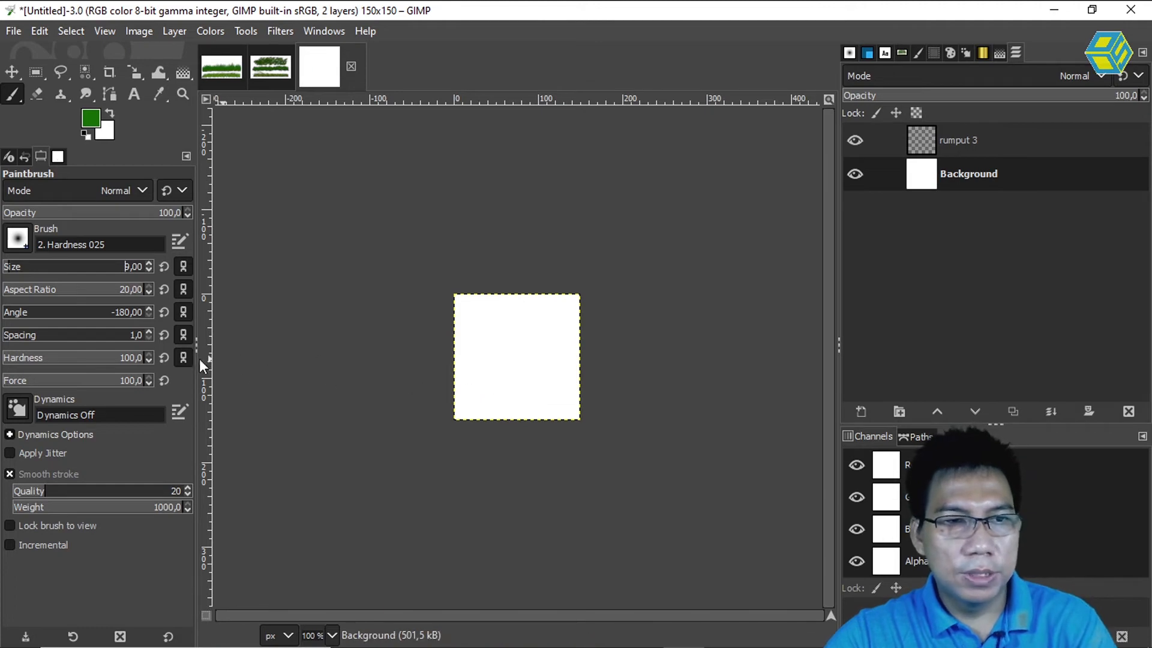
# Step: Lower the brush hardness to 0, try curved blade strokes at size 55, and undo them
pyautogui.moveTo(53, 358); pyautogui.dragTo(6, 357)
pyautogui.moveTo(519, 393); pyautogui.dragTo(570, 326)
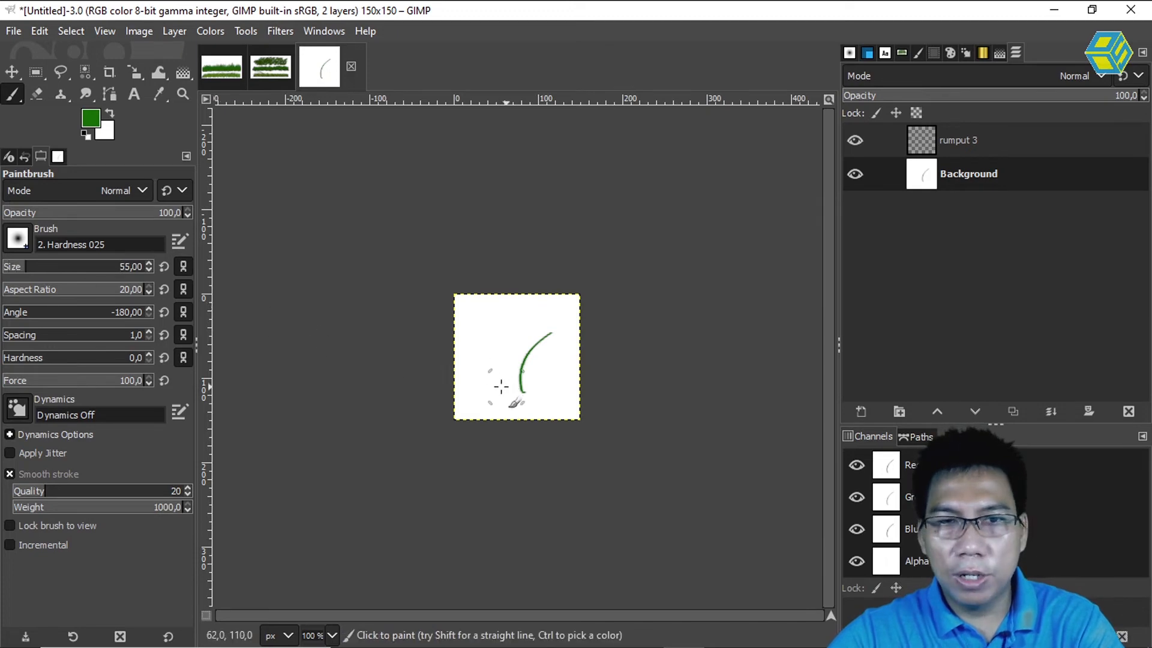
pyautogui.moveTo(482, 387)
pyautogui.mouseDown()
pyautogui.moveTo(507, 344)
pyautogui.moveTo(537, 331)
pyautogui.mouseUp()
pyautogui.hotkey('ctrl', 'z')
pyautogui.hotkey('ctrl', 'z')
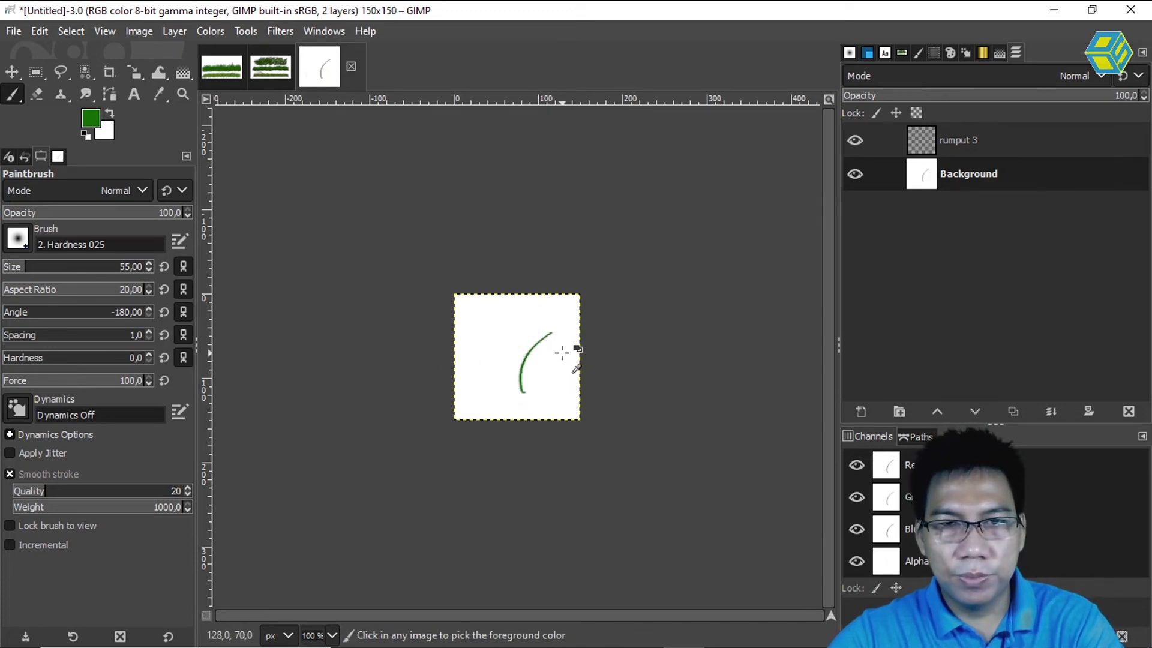
# Step: Raise the brush hardness to 100, try one curved blade stroke at size 55, and undo it
pyautogui.moveTo(23, 359); pyautogui.dragTo(157, 355)
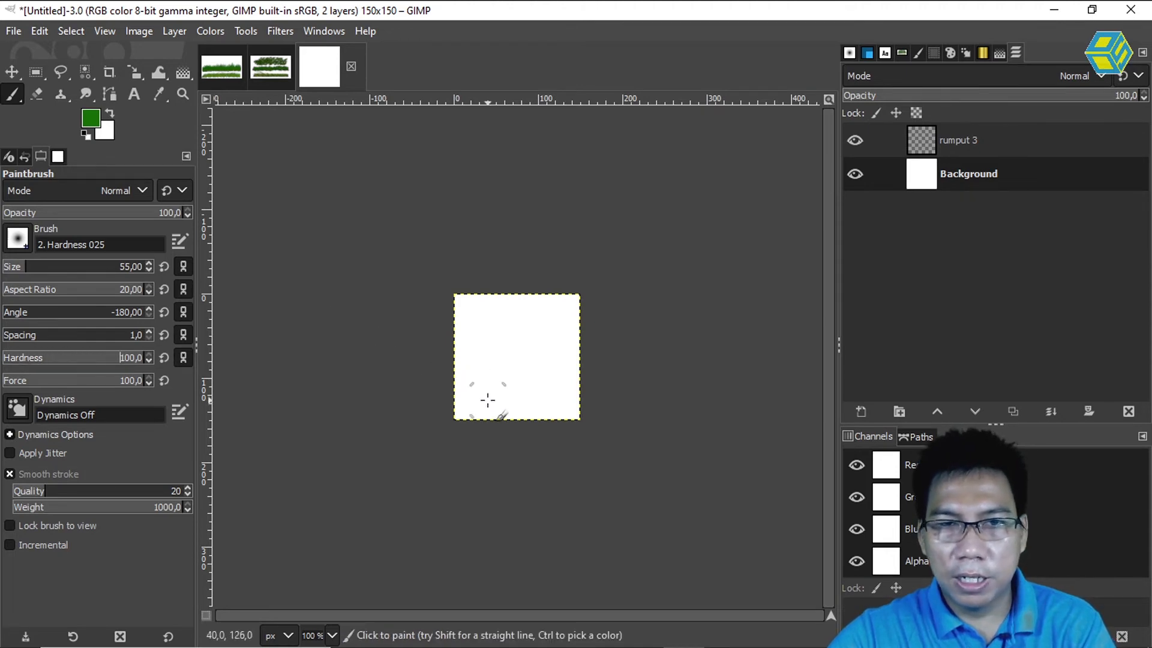
pyautogui.moveTo(487, 400); pyautogui.dragTo(558, 334)
pyautogui.hotkey('ctrl', 'z')
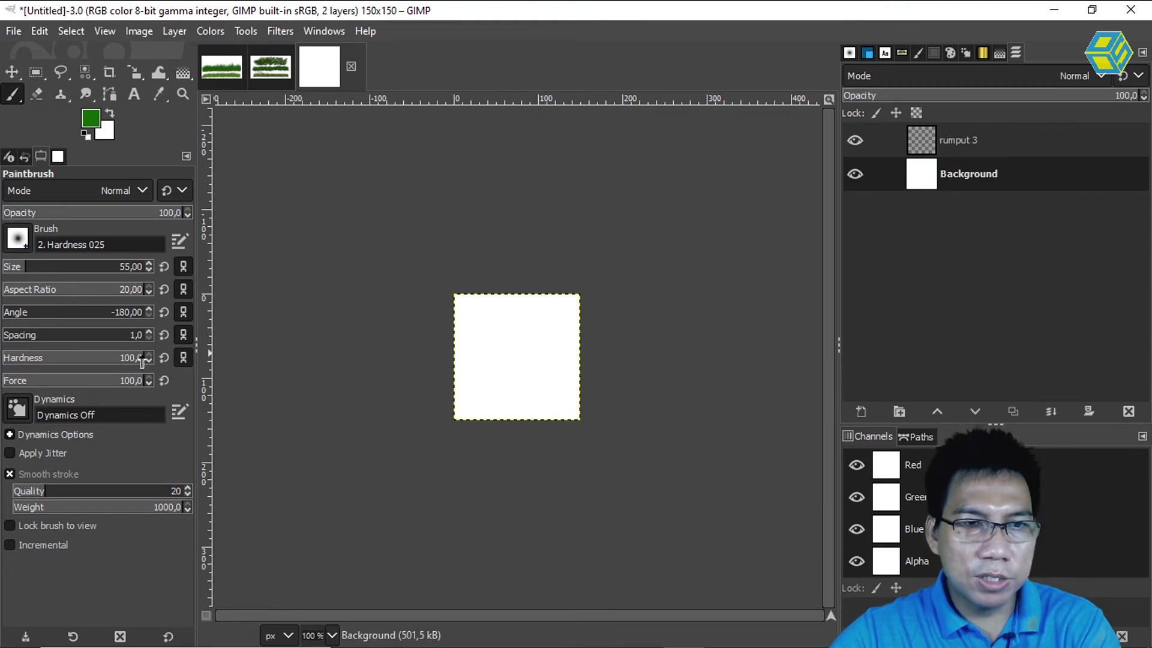
# Step: Set the brush hardness to 53, test a curved blade stroke on the Background, and undo the stroke
pyautogui.moveTo(138, 359); pyautogui.dragTo(103, 358)
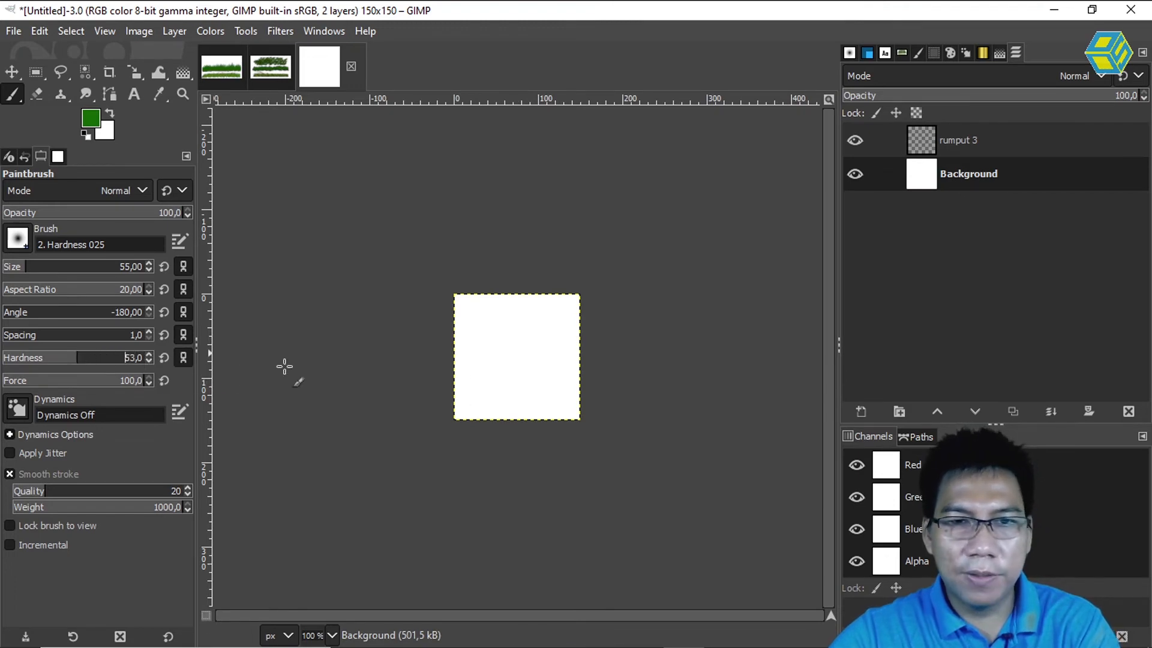
pyautogui.moveTo(488, 398)
pyautogui.mouseDown()
pyautogui.moveTo(530, 346)
pyautogui.moveTo(553, 337)
pyautogui.mouseUp()
pyautogui.hotkey('ctrl', 'z')
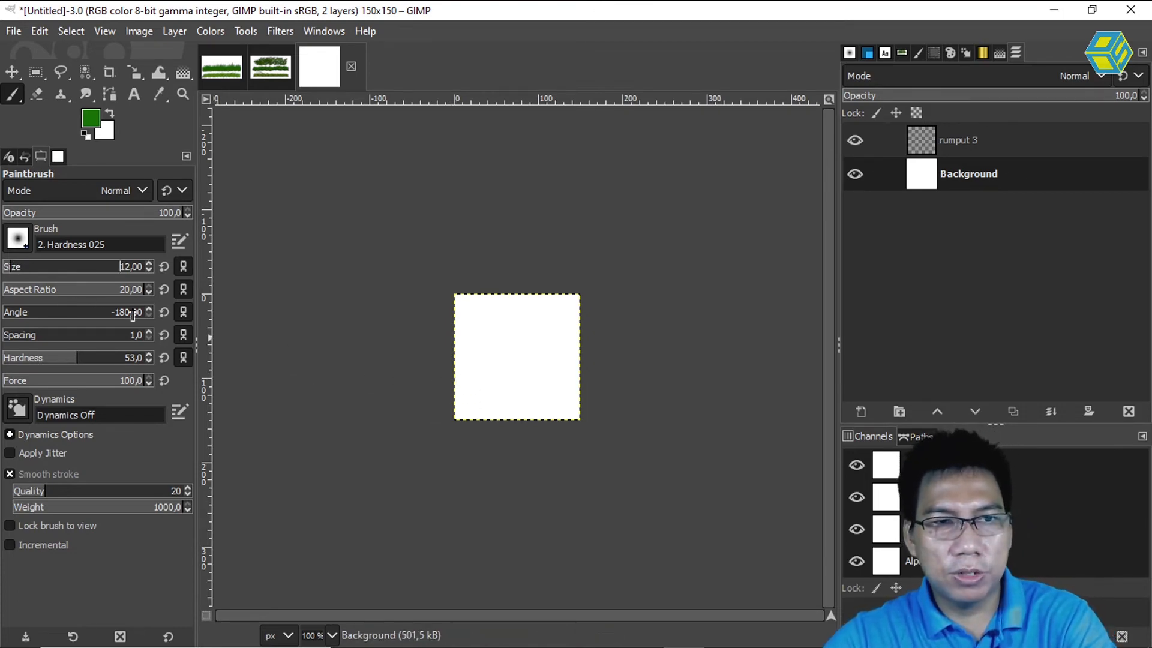
# Step: Try two curved blade strokes on the Background at brush size 12 and hardness 53, and undo them
pyautogui.moveTo(494, 403)
pyautogui.mouseDown()
pyautogui.moveTo(508, 359)
pyautogui.moveTo(586, 327)
pyautogui.mouseUp()
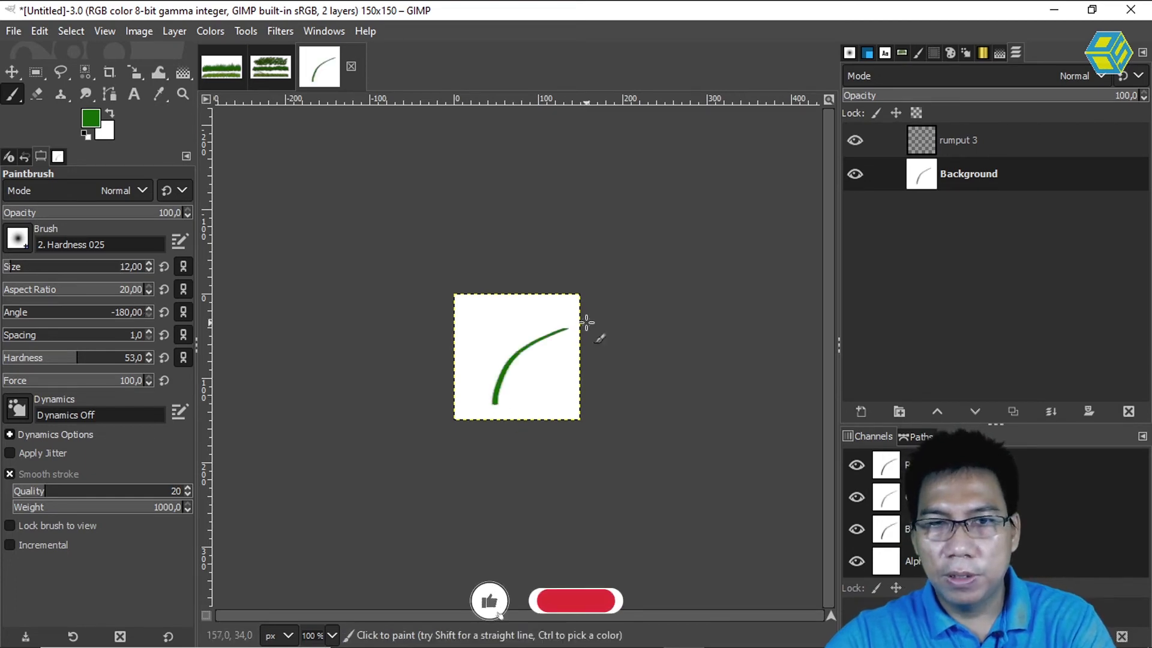
pyautogui.hotkey('ctrl', 'z')
pyautogui.moveTo(485, 403); pyautogui.dragTo(577, 349)
pyautogui.hotkey('ctrl', 'z')
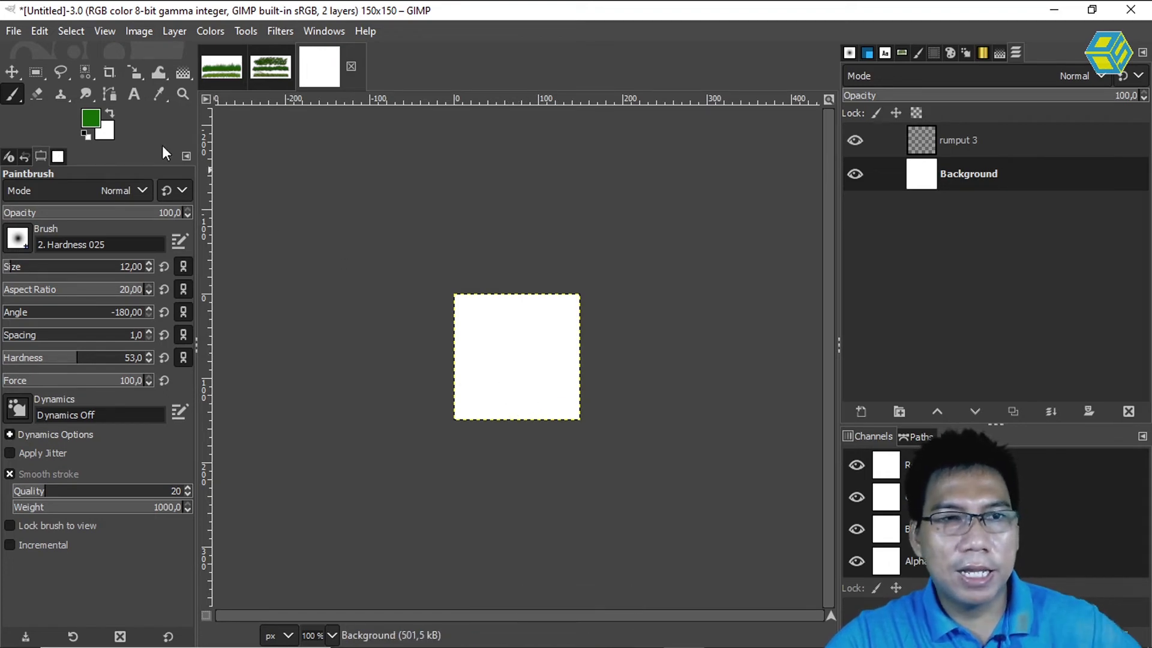
# Step: Set the foreground to dark green 0e3d05 and paint a clump of curved blades fanning out from one base on the Background
pyautogui.click(90, 122)
pyautogui.click(278, 236)
pyautogui.click(226, 295)
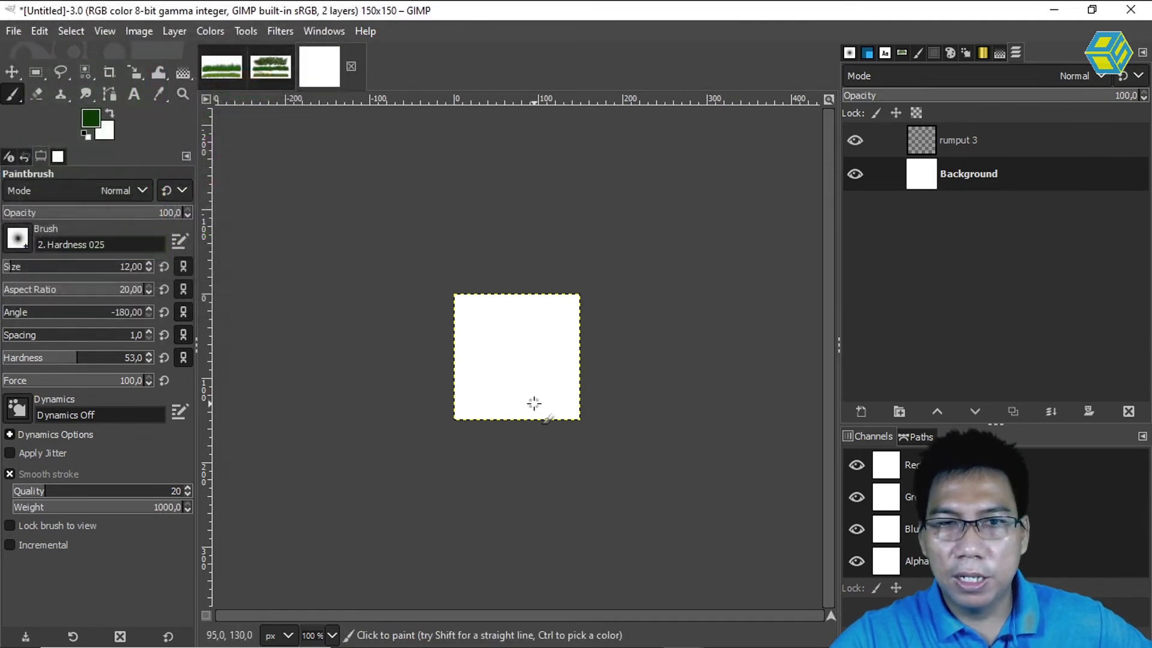
pyautogui.moveTo(515, 406); pyautogui.dragTo(564, 344)
pyautogui.moveTo(516, 405); pyautogui.dragTo(559, 362)
pyautogui.moveTo(516, 406)
pyautogui.mouseDown()
pyautogui.moveTo(523, 353)
pyautogui.moveTo(540, 349)
pyautogui.moveTo(484, 347)
pyautogui.moveTo(510, 401)
pyautogui.moveTo(472, 359)
pyautogui.mouseUp()
pyautogui.moveTo(514, 404)
pyautogui.mouseDown()
pyautogui.moveTo(486, 399)
pyautogui.moveTo(526, 406)
pyautogui.moveTo(552, 387)
pyautogui.mouseUp()
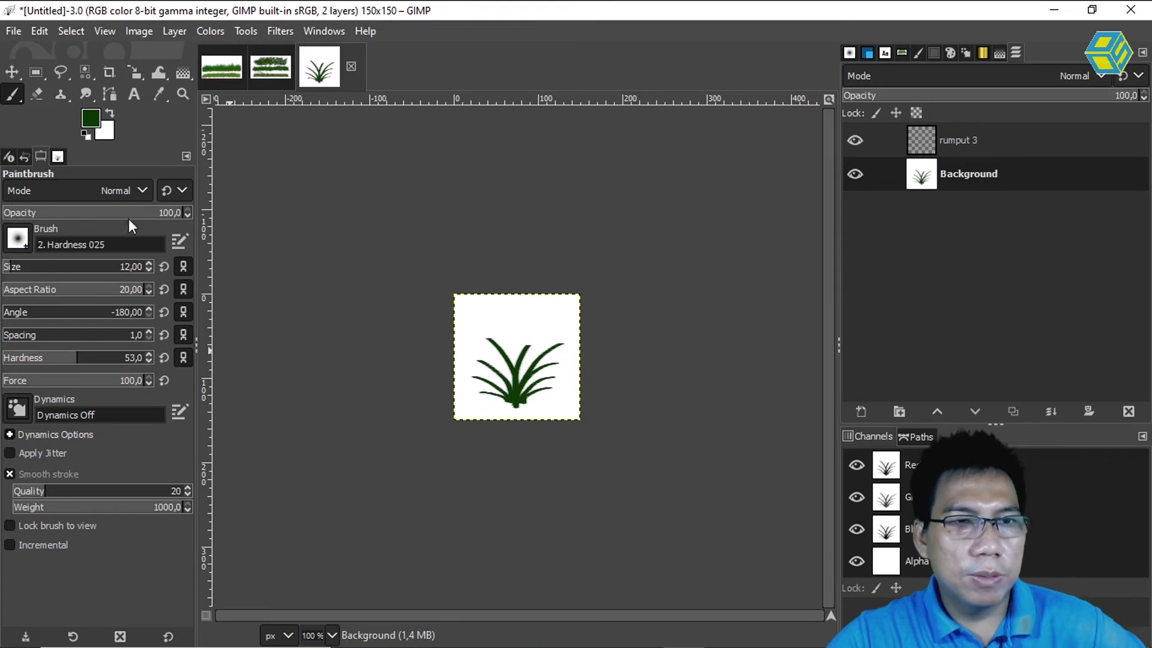
# Step: Set the foreground to olive green 6d830b and paint more blades from the base of the clump
pyautogui.click(91, 120)
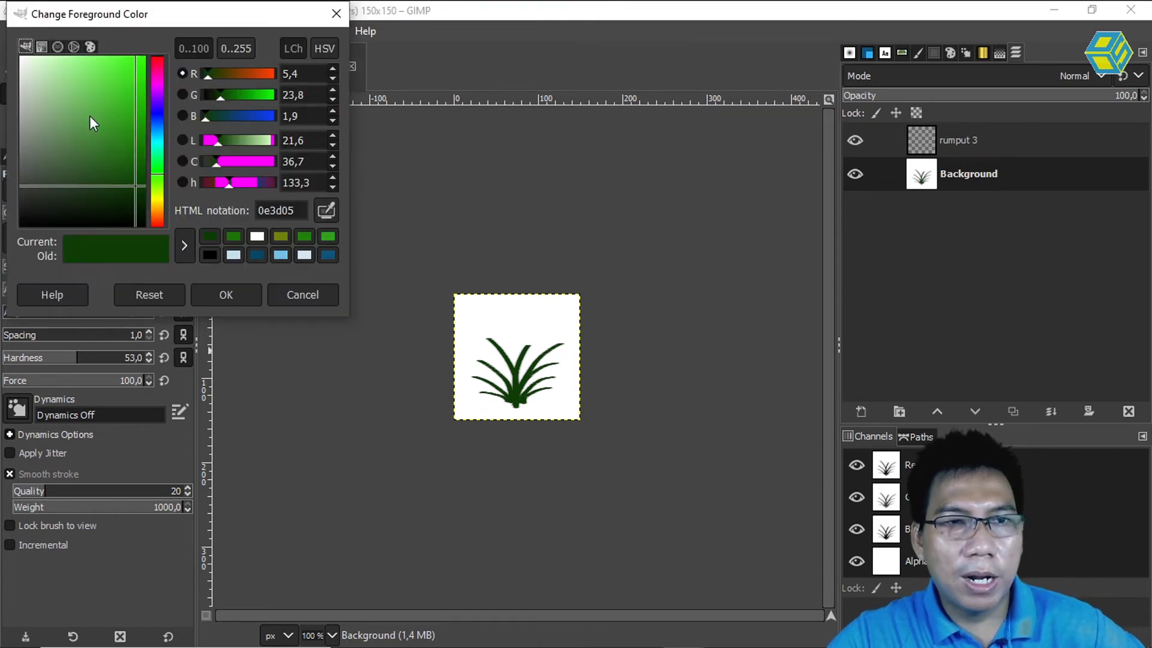
pyautogui.click(281, 237)
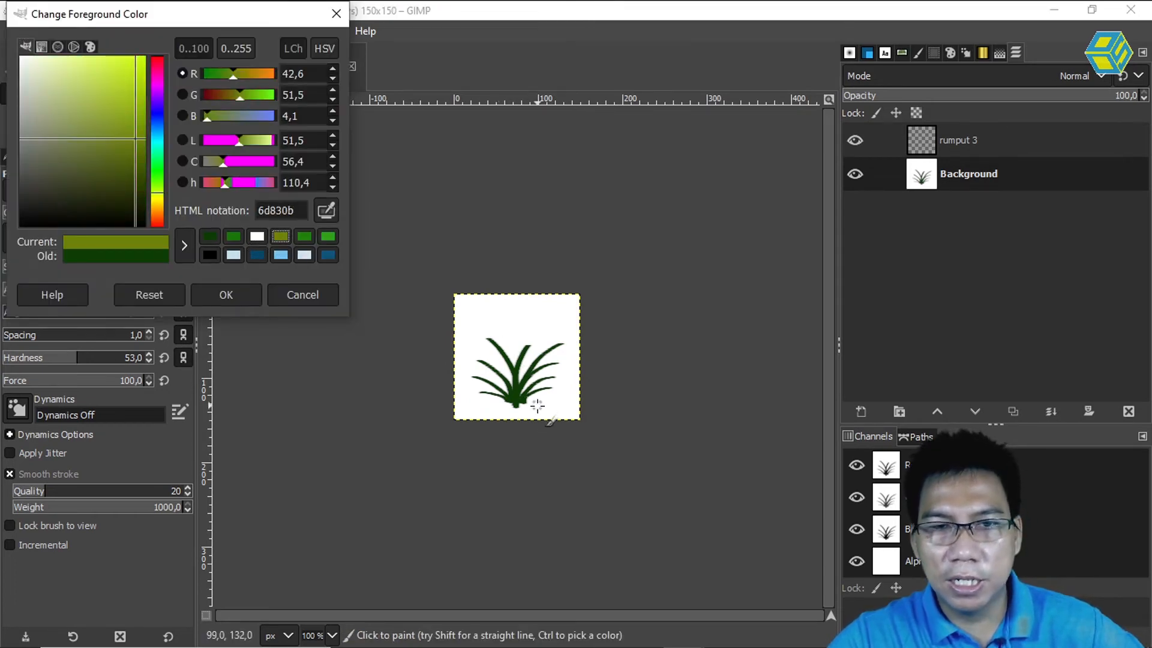
pyautogui.moveTo(520, 403)
pyautogui.mouseDown()
pyautogui.moveTo(552, 390)
pyautogui.moveTo(517, 401)
pyautogui.moveTo(531, 371)
pyautogui.moveTo(513, 402)
pyautogui.moveTo(504, 352)
pyautogui.moveTo(517, 402)
pyautogui.moveTo(500, 405)
pyautogui.mouseUp()
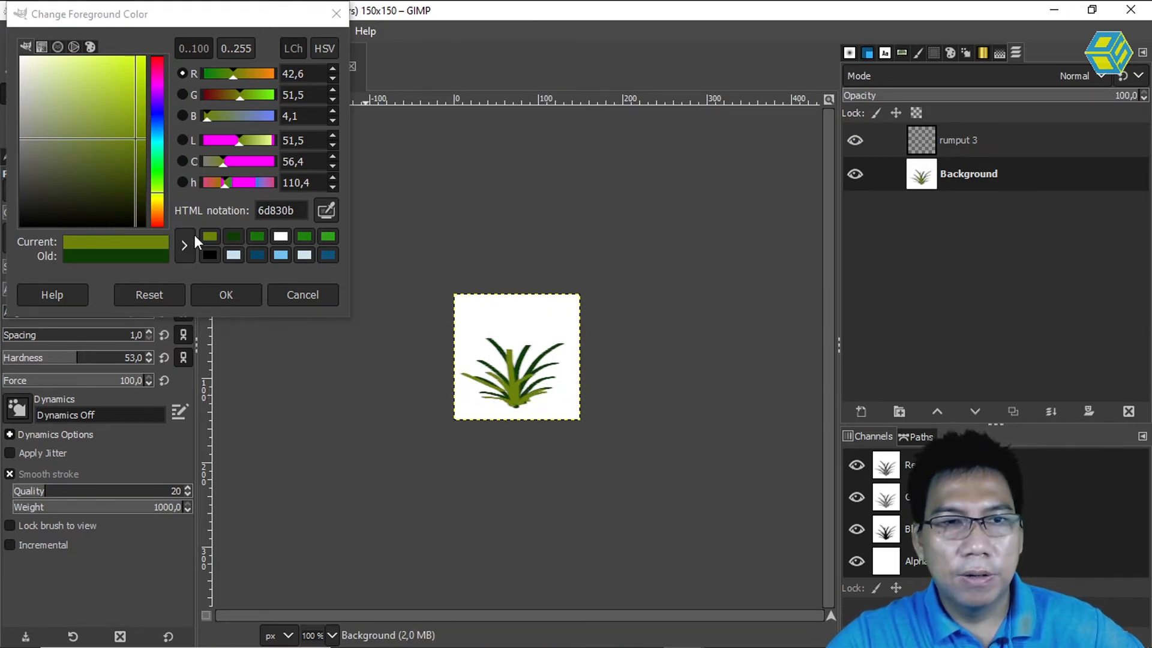
# Step: Add blades to the clump in mid green 197507, followed by more blades in dark green 0e3d05
pyautogui.click(262, 236)
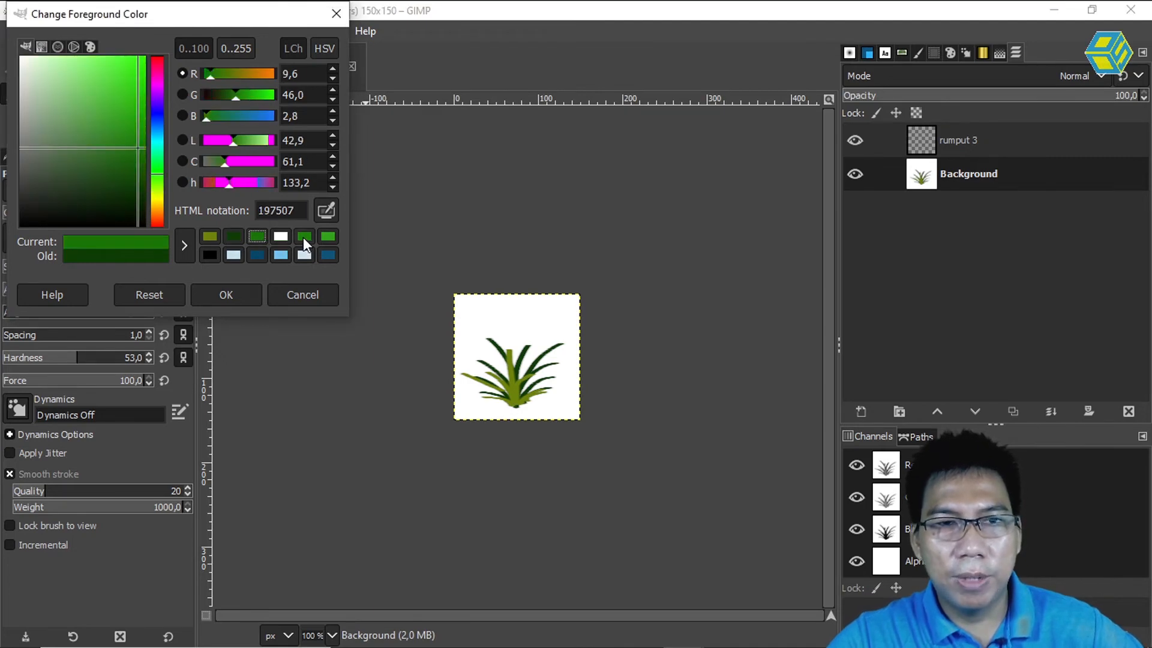
pyautogui.click(233, 294)
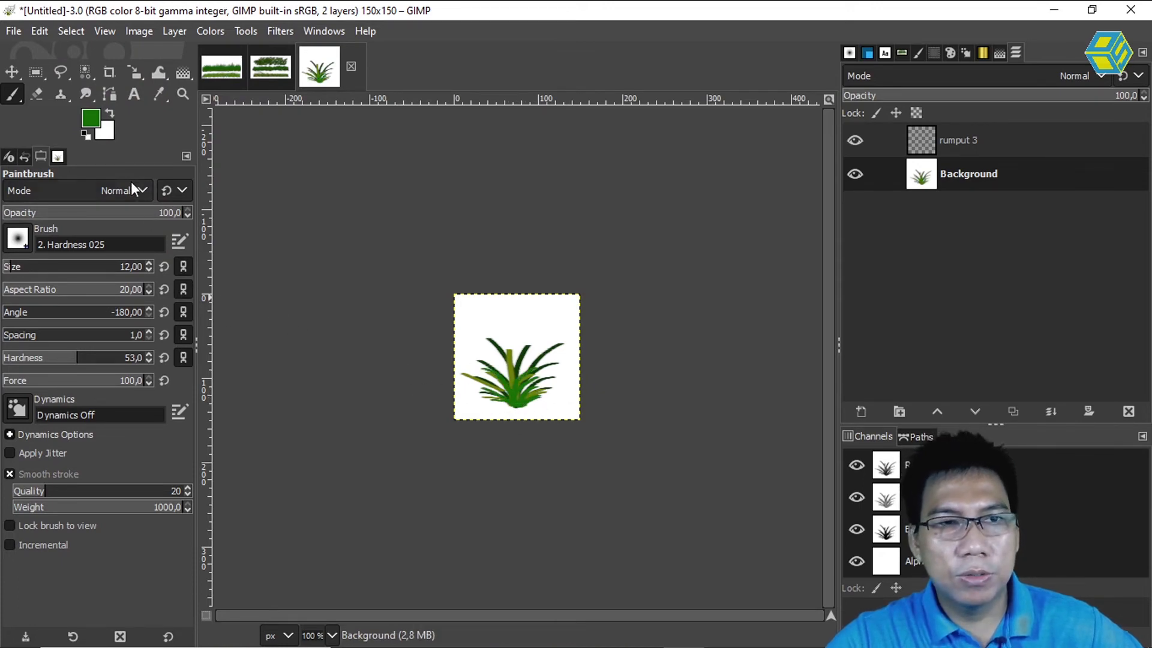
pyautogui.click(90, 120)
pyautogui.click(254, 237)
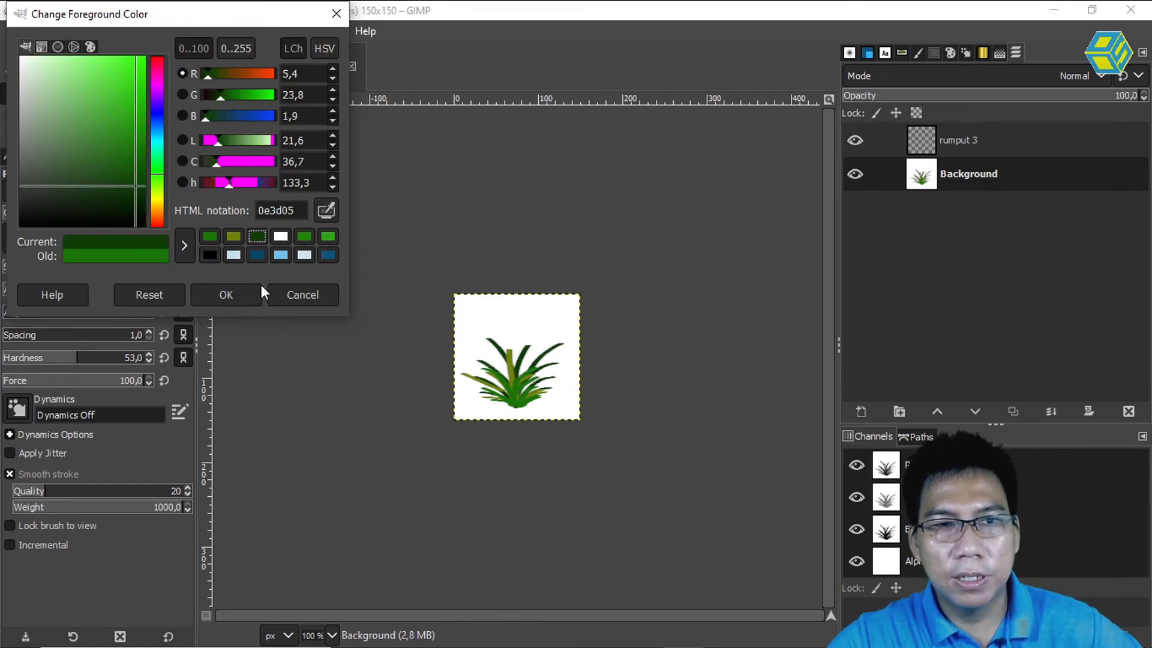
pyautogui.click(226, 294)
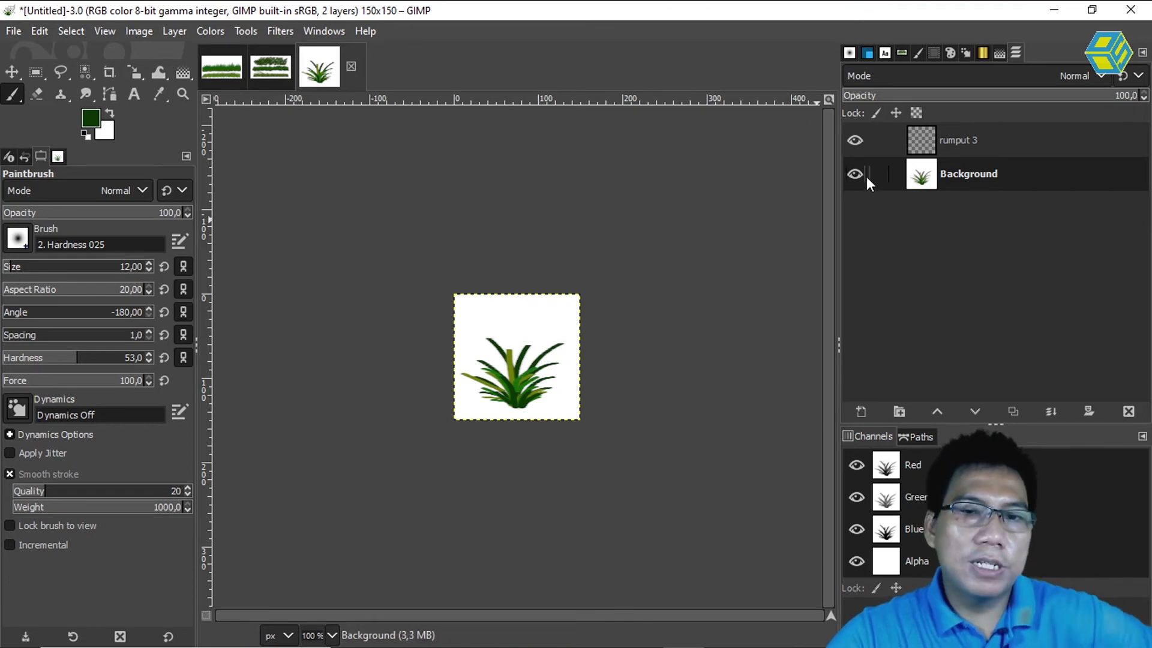
# Step: Select all the white around the clump on the Background with Select by Color at threshold 15
pyautogui.click(11, 72)
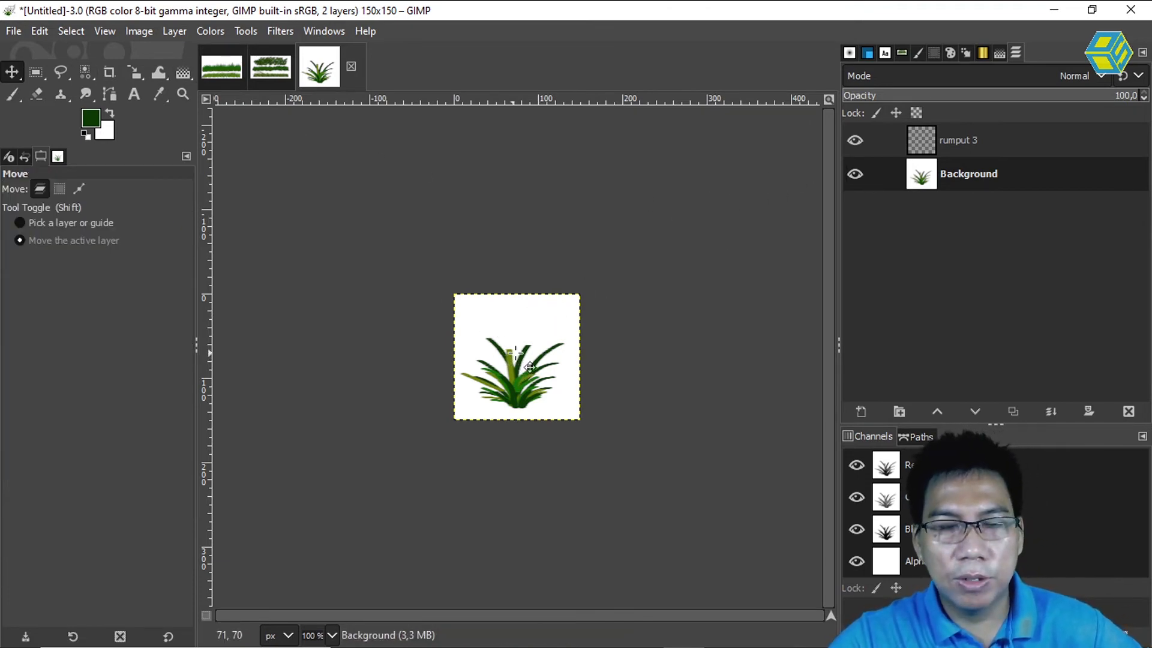
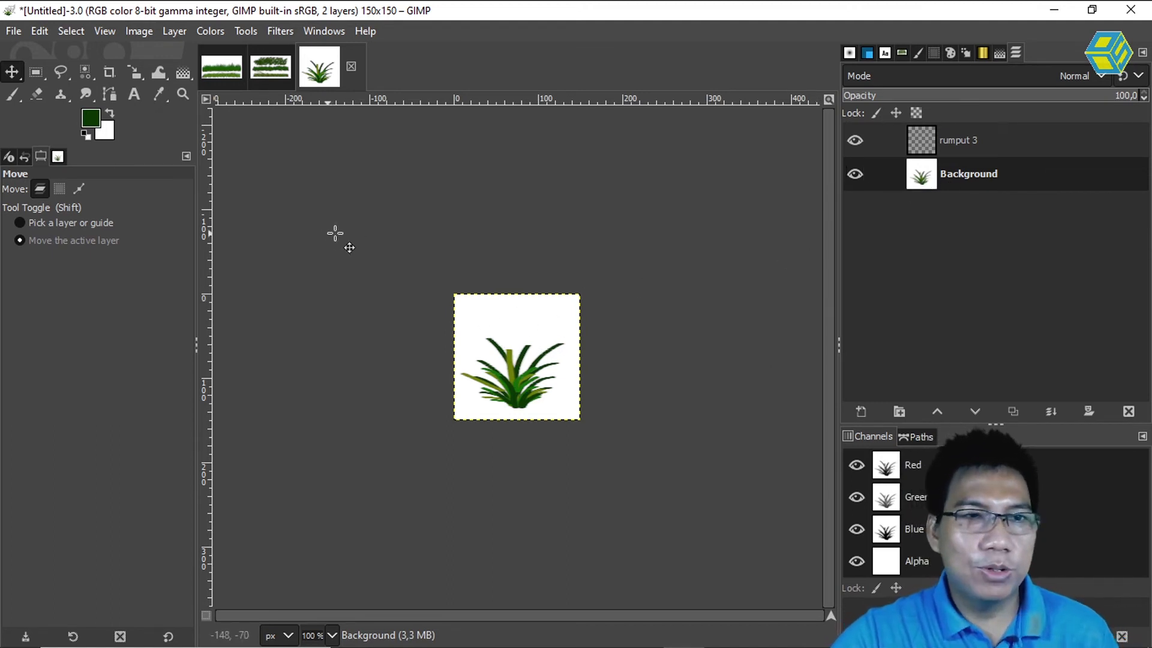
pyautogui.rightClick(57, 73)
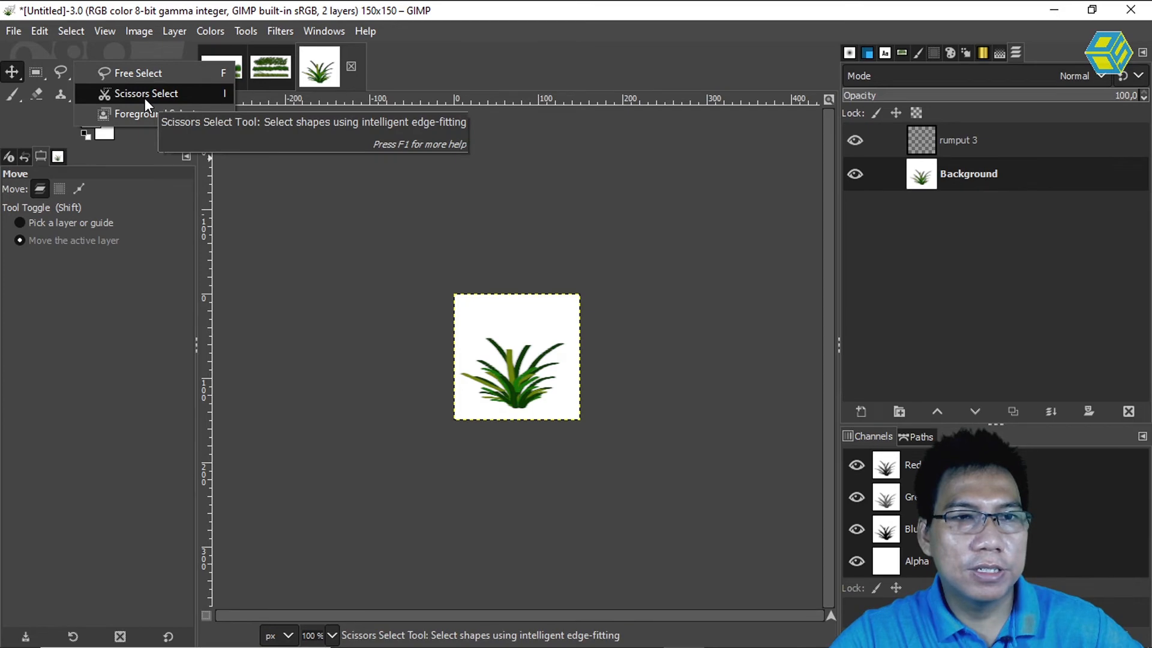
pyautogui.click(143, 75)
pyautogui.rightClick(89, 73)
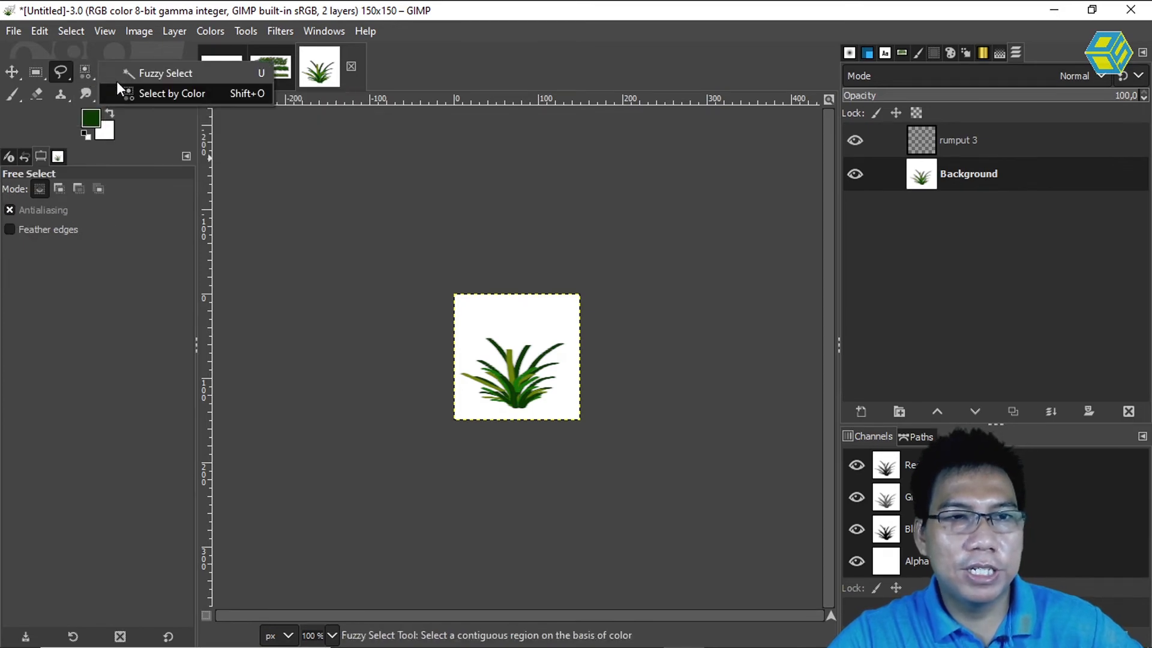
pyautogui.click(150, 92)
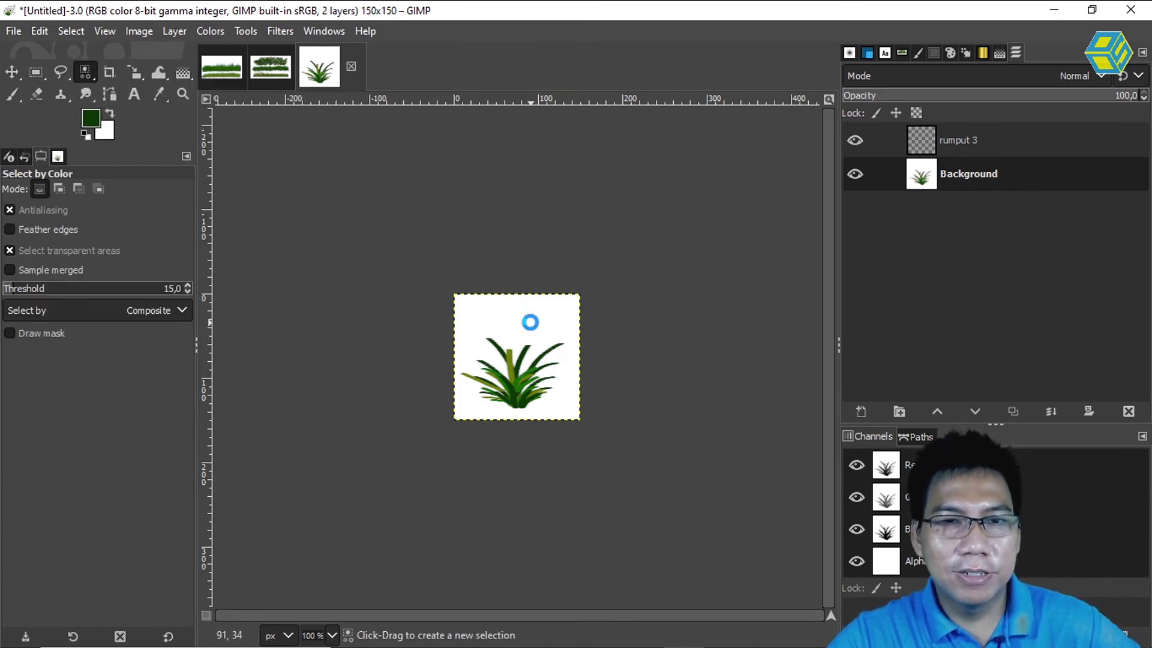
pyautogui.click(550, 315)
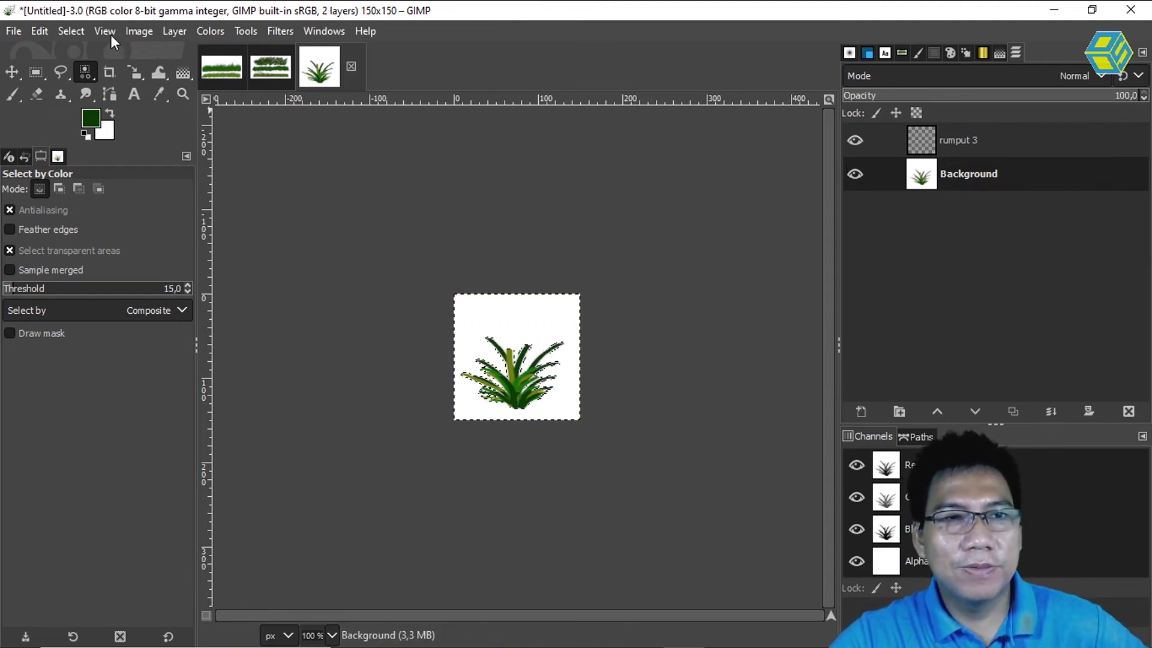
pyautogui.click(70, 30)
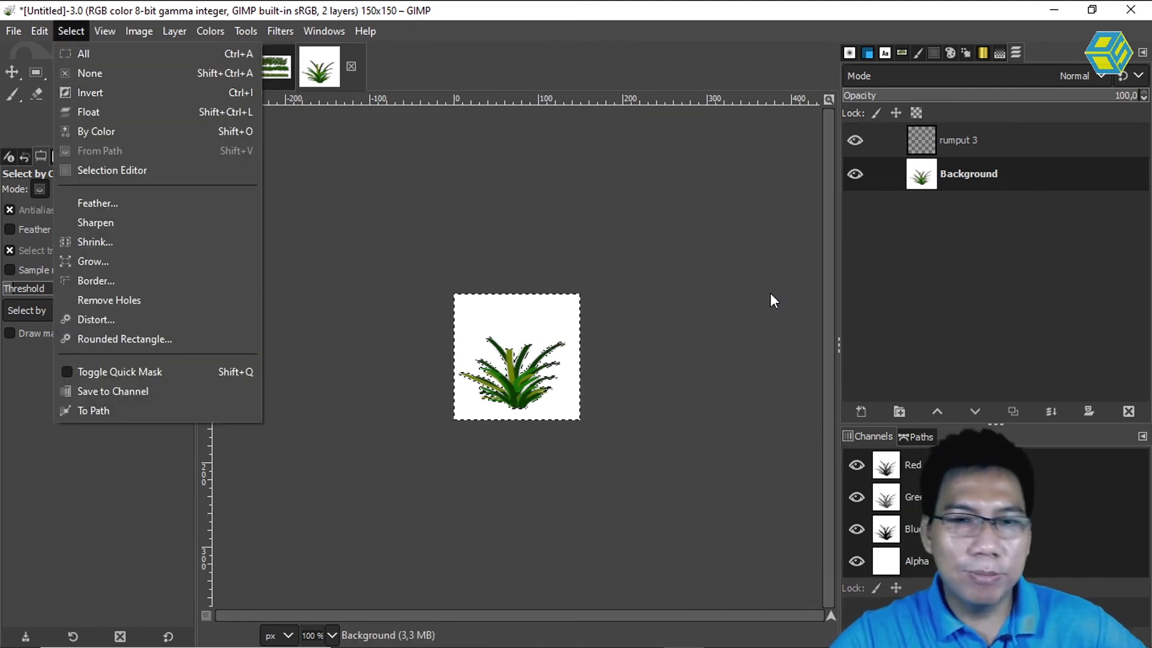
pyautogui.click(935, 244)
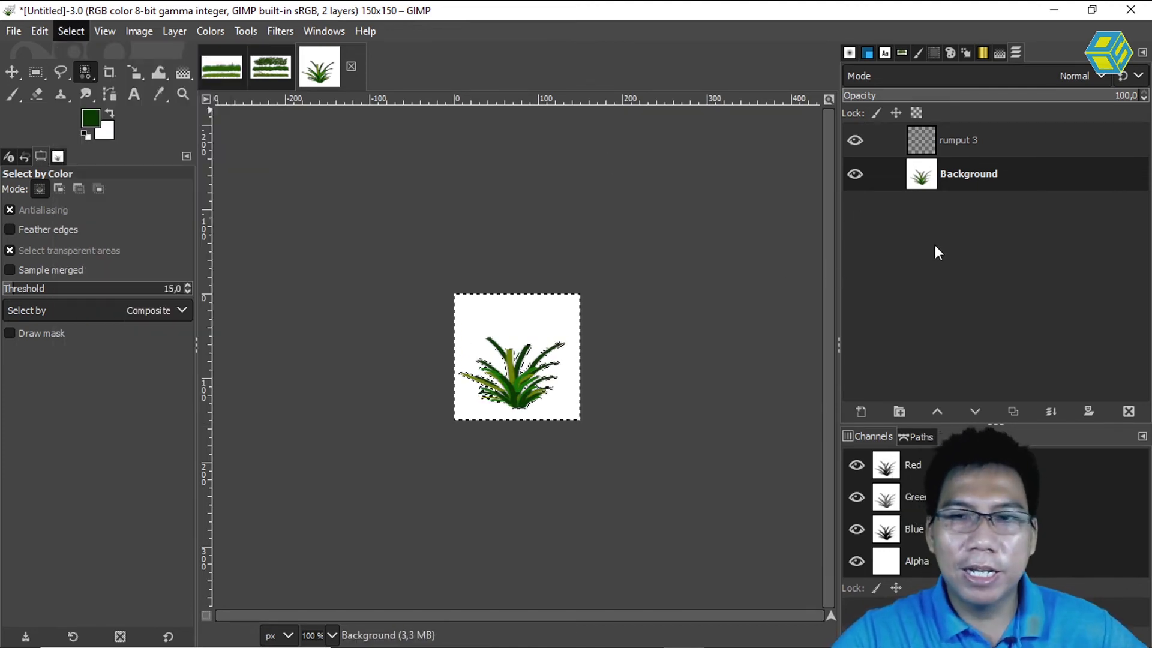
pyautogui.click(856, 175)
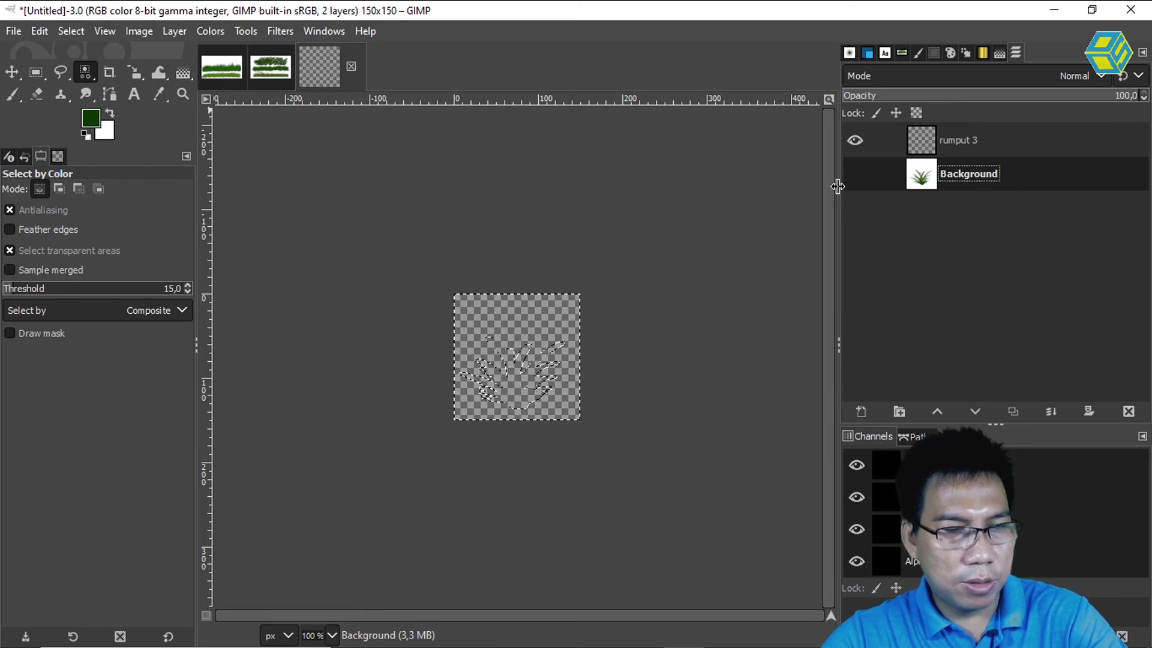
pyautogui.click(857, 174)
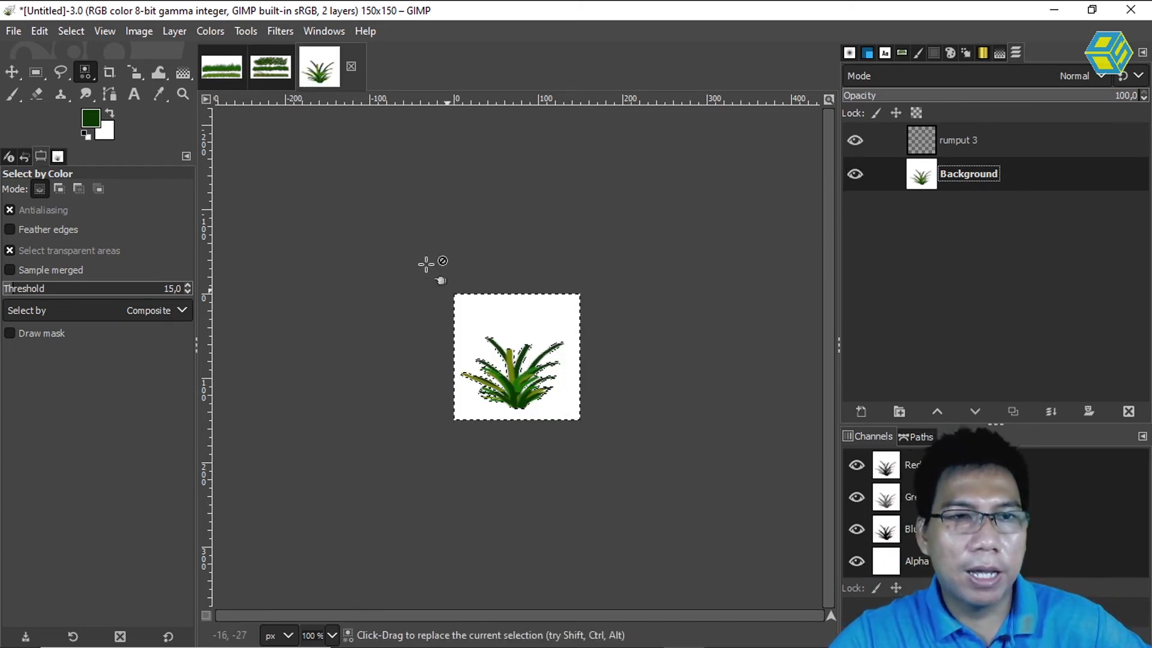
pyautogui.rightClick(89, 74)
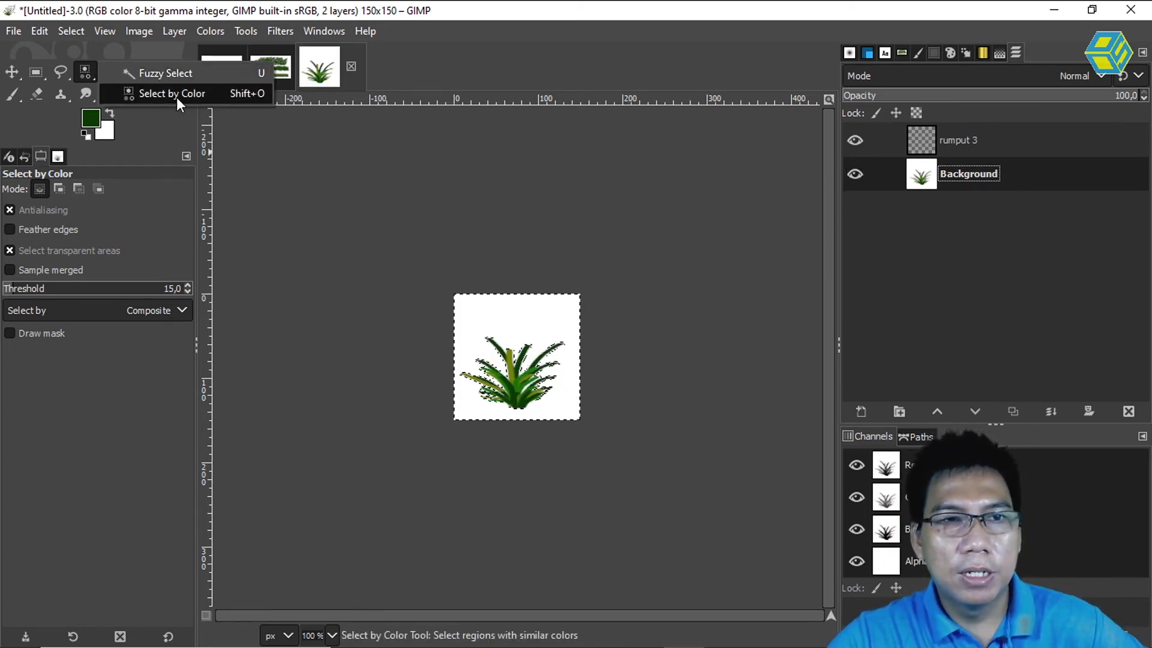
pyautogui.click(175, 95)
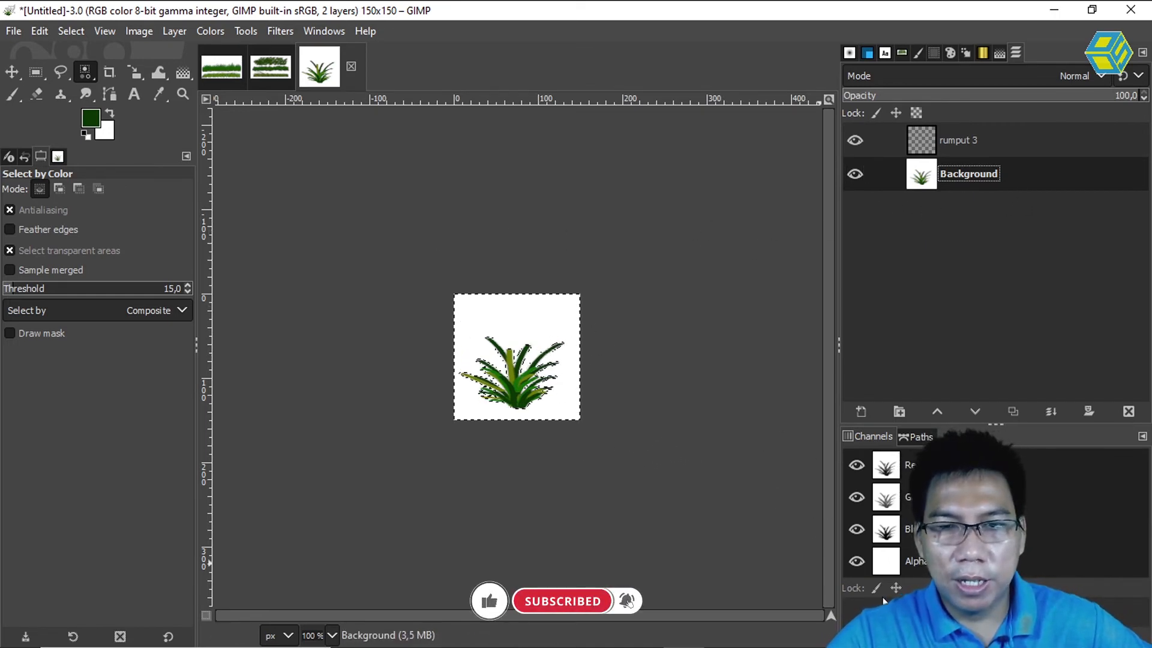
pyautogui.click(955, 144)
pyautogui.click(965, 178)
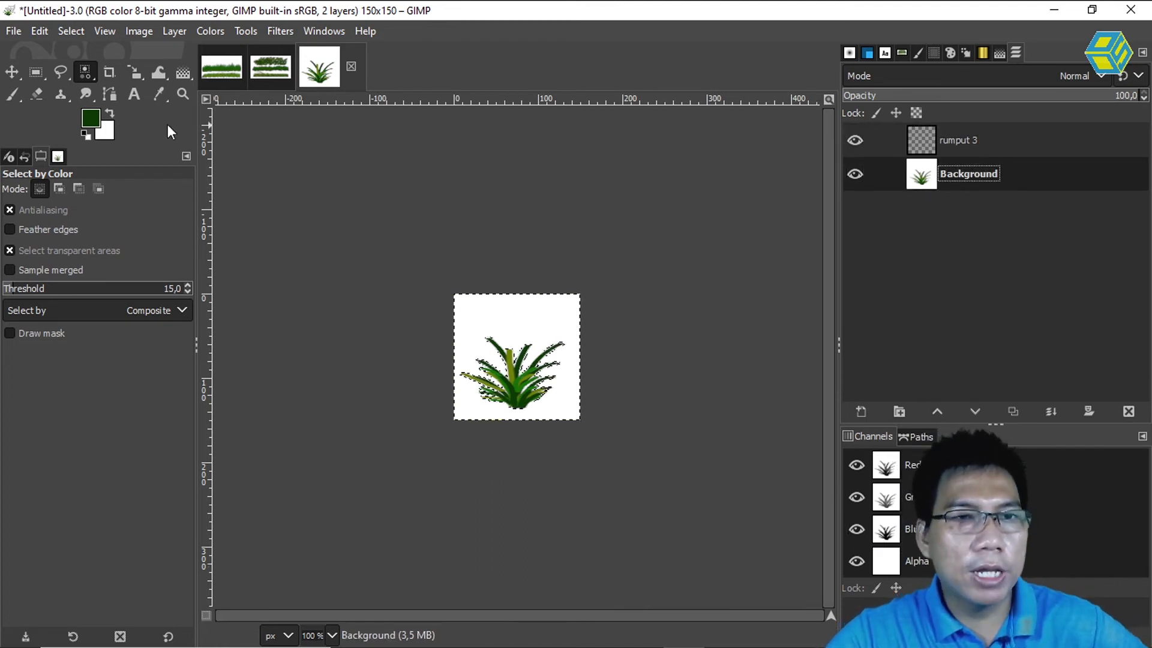
# Step: Invert the selection so it covers the grass clump, and copy it
pyautogui.click(74, 31)
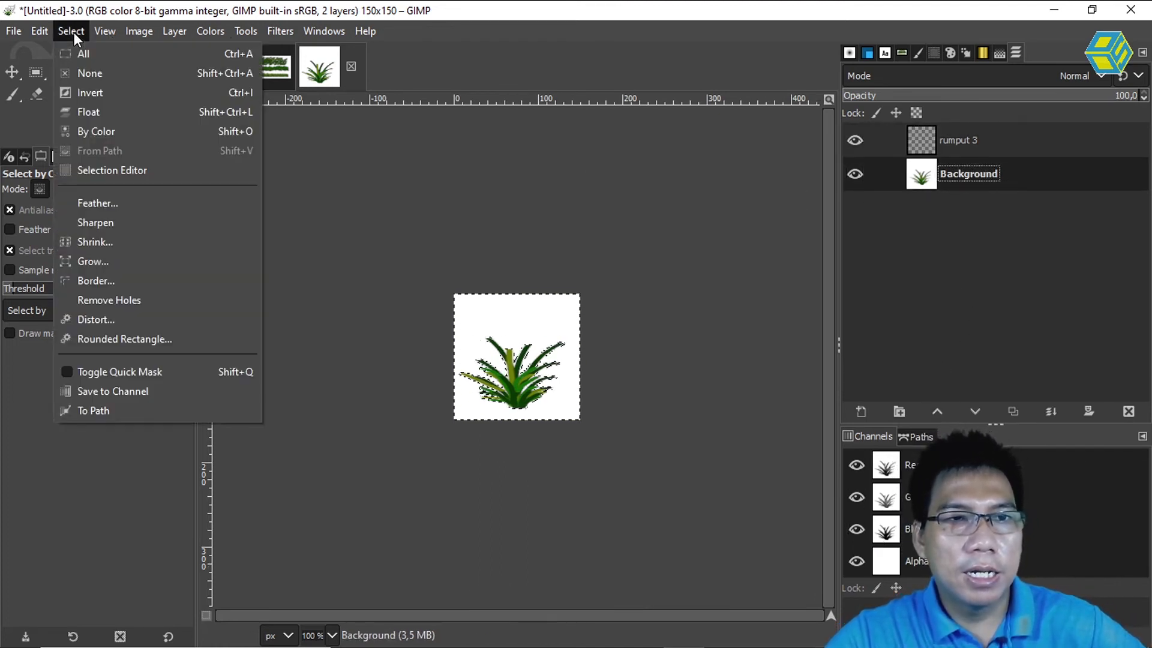
pyautogui.click(98, 90)
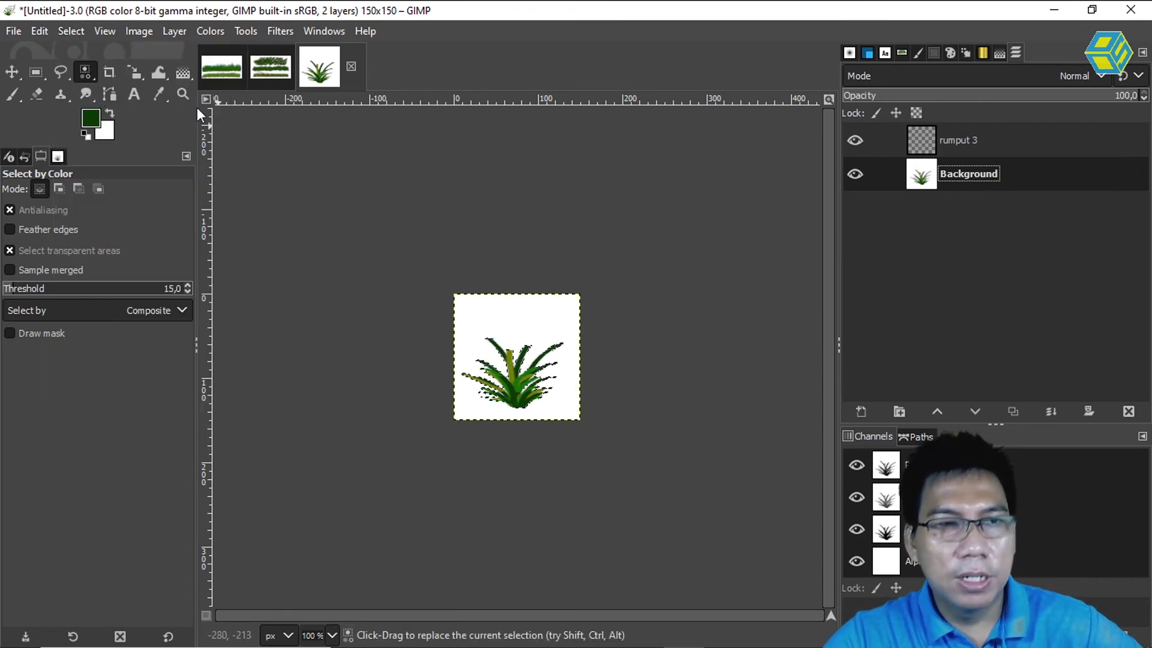
pyautogui.click(41, 31)
pyautogui.click(81, 146)
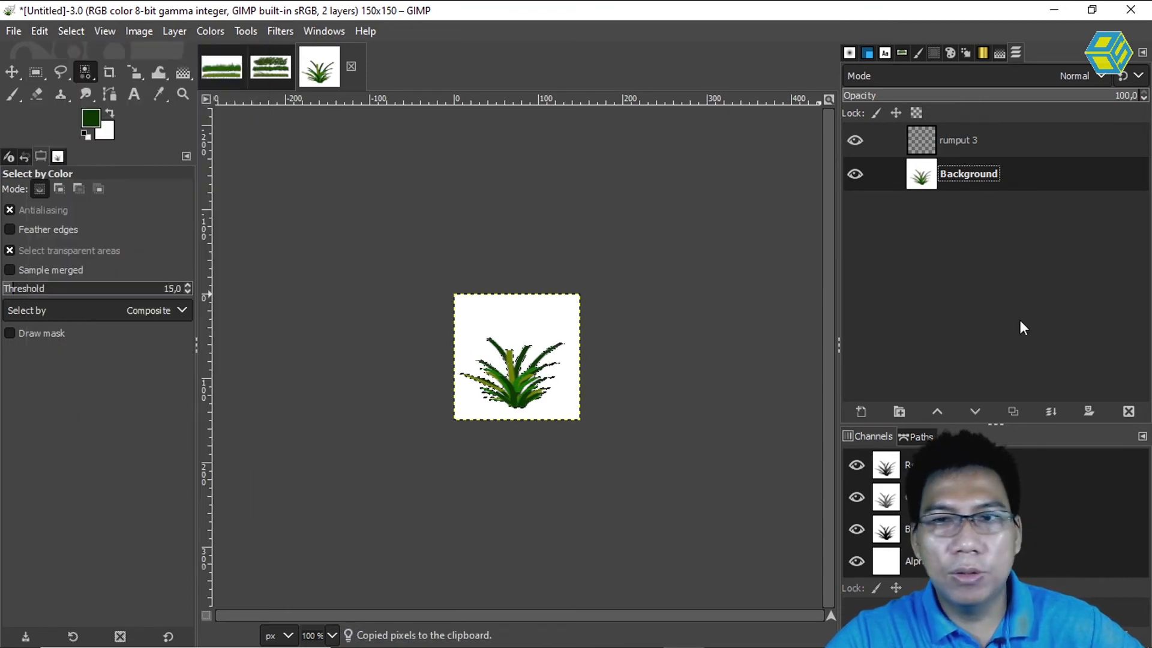
# Step: Hide the Background, paste the copied clump on the rumput 3 layer, and anchor the floating selection
pyautogui.click(854, 174)
pyautogui.click(960, 140)
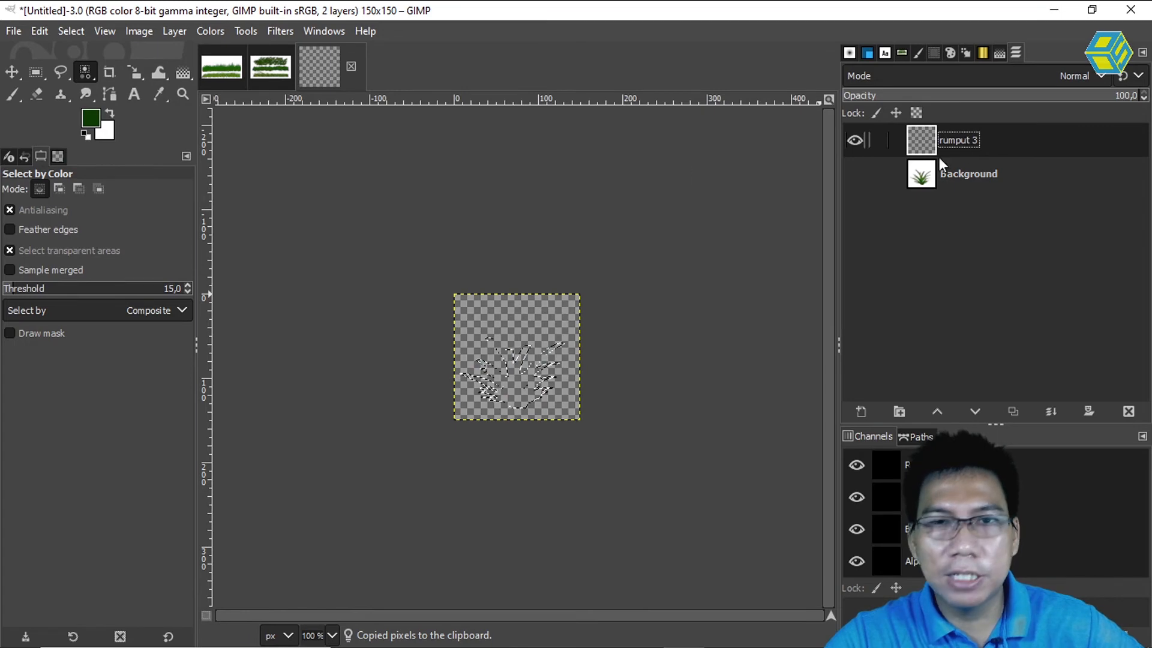
pyautogui.click(38, 27)
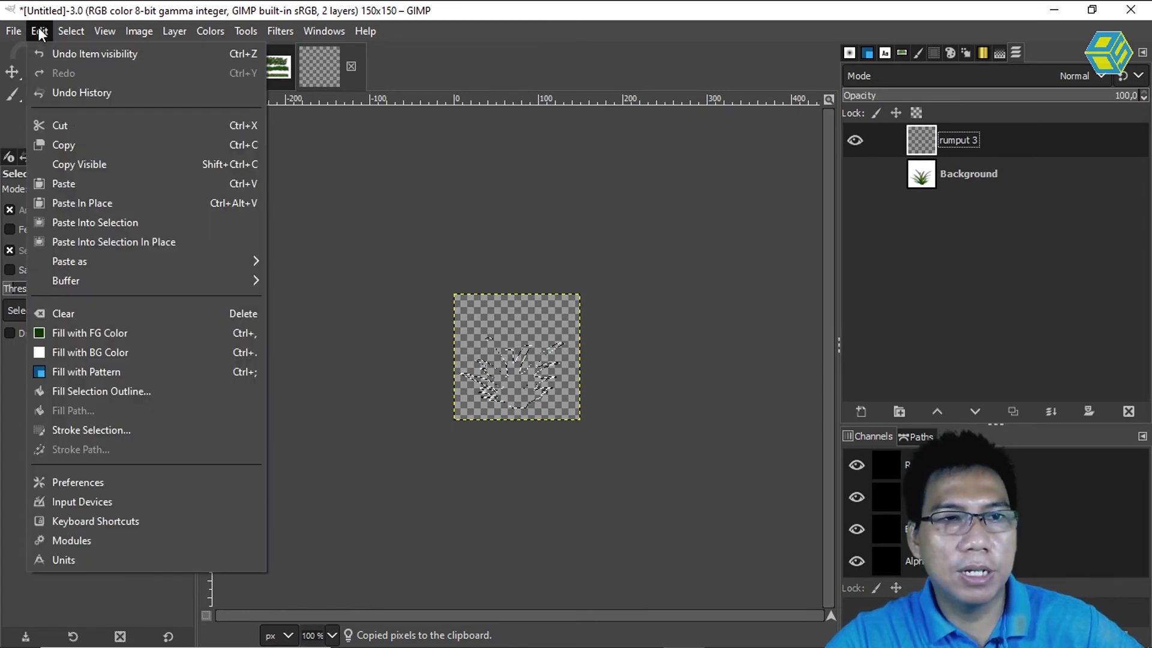
pyautogui.click(87, 181)
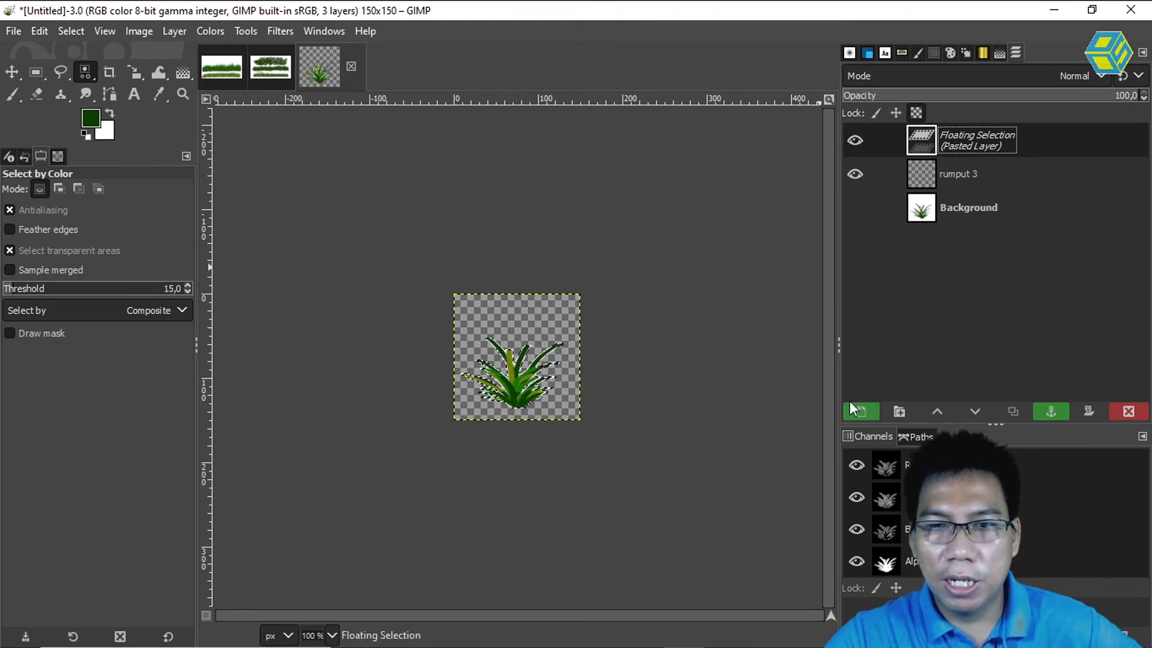
pyautogui.click(1058, 413)
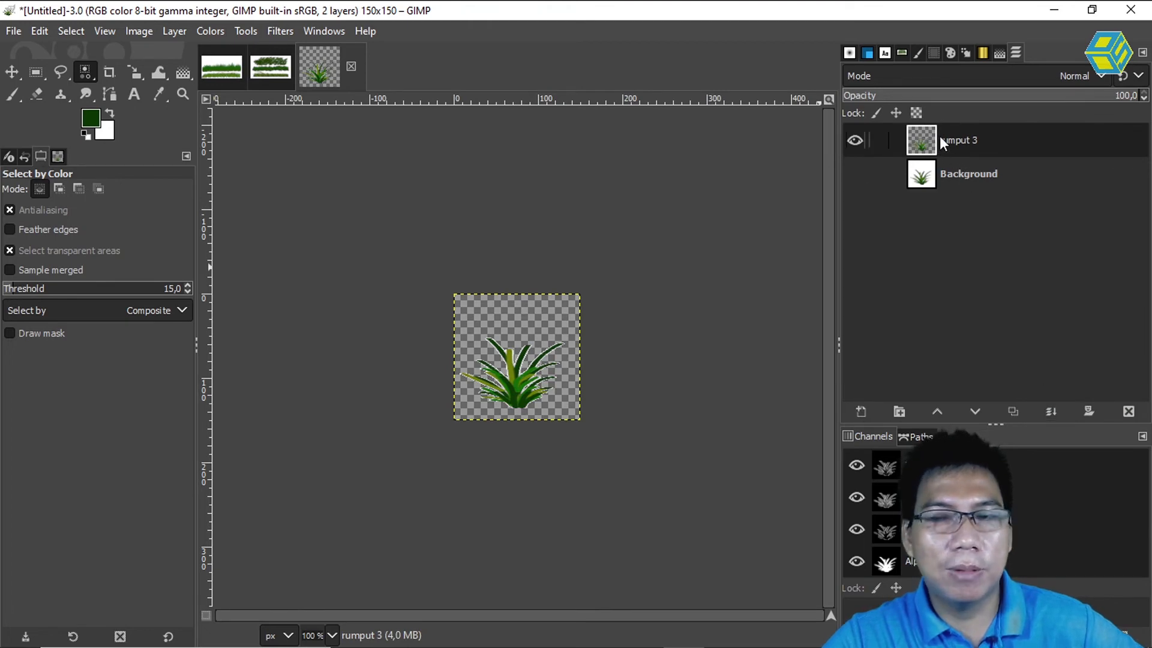
pyautogui.hotkey('ctrl', 'v')
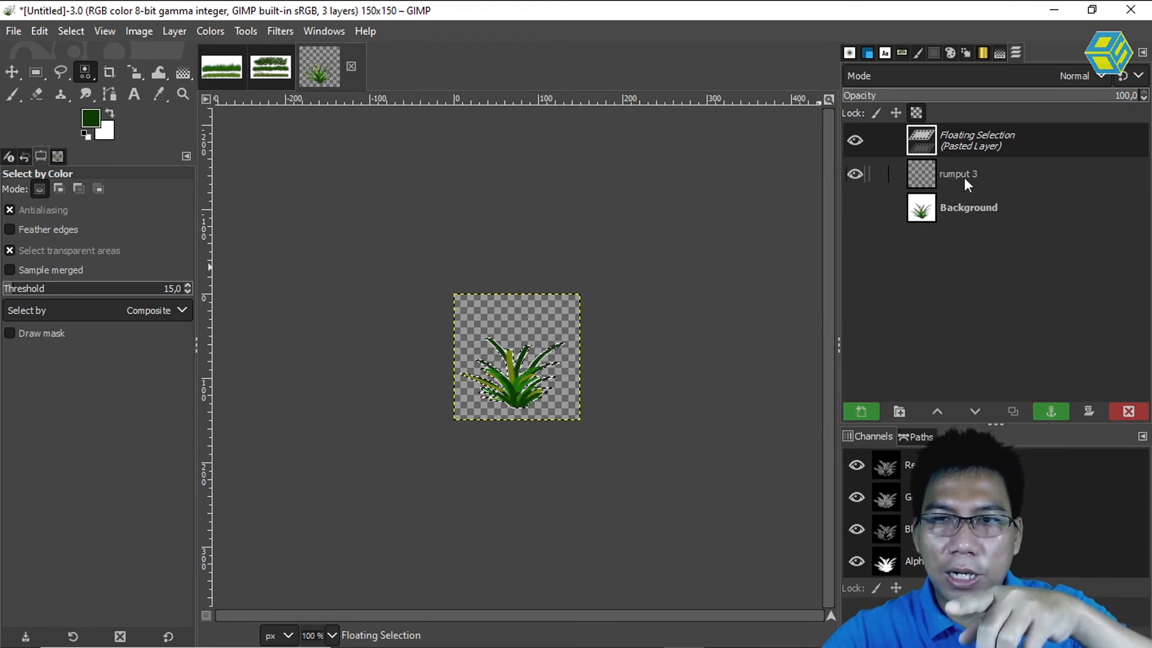
pyautogui.click(1050, 411)
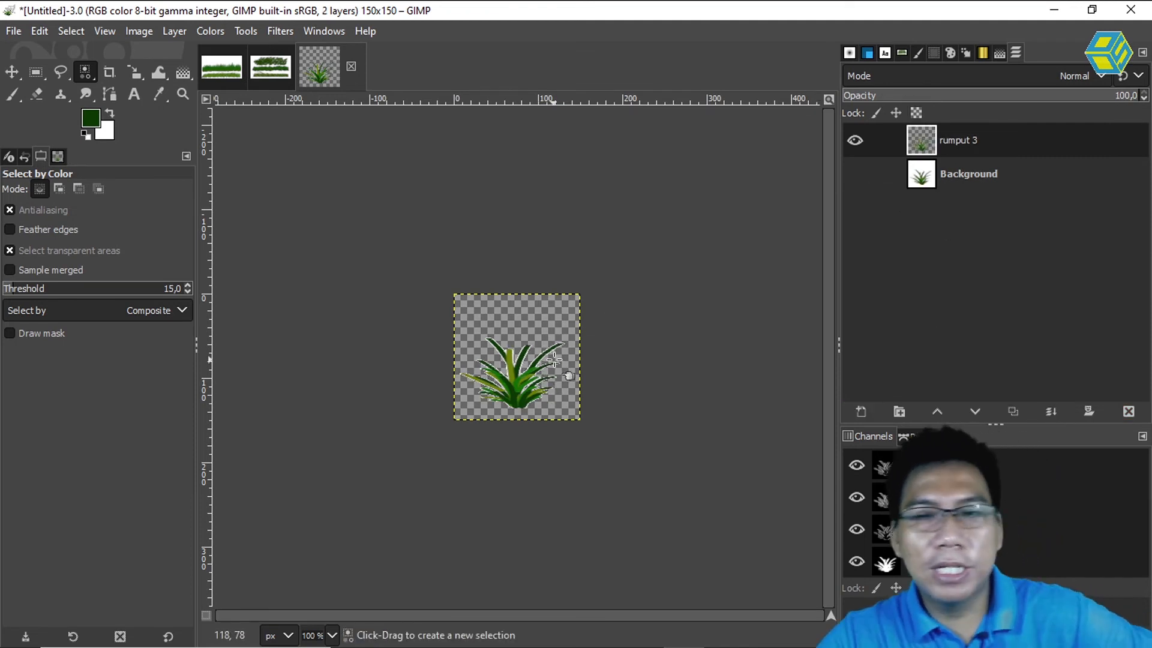
# Step: Hide the rumput 3 layer and switch to the Move tool
pyautogui.click(12, 71)
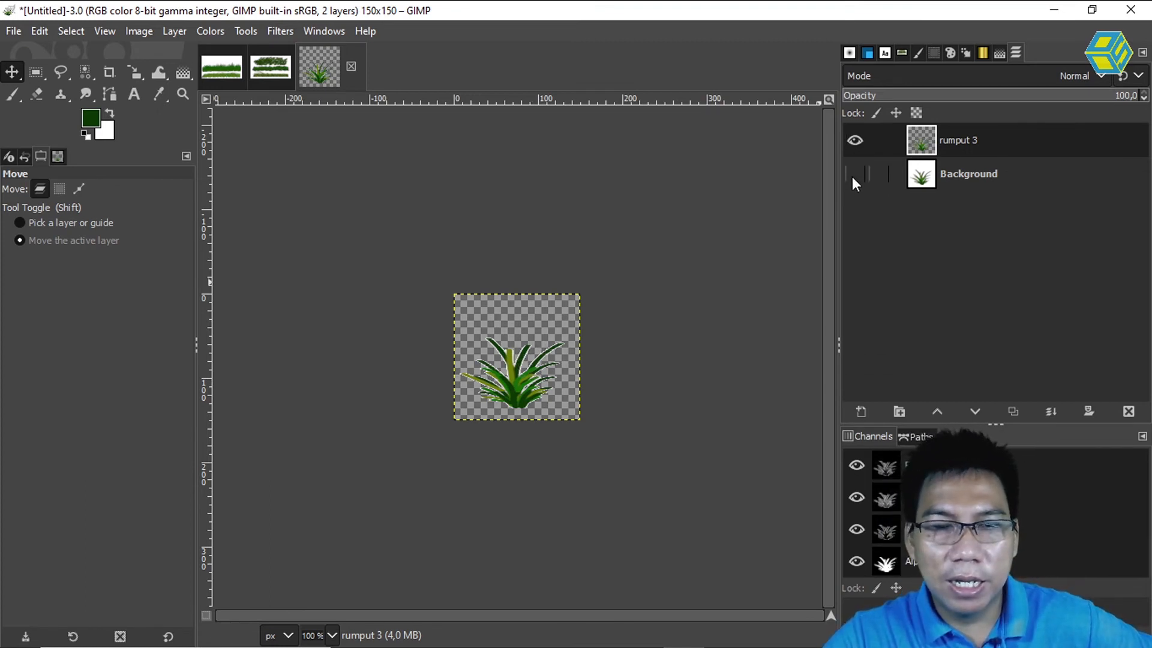
pyautogui.click(855, 142)
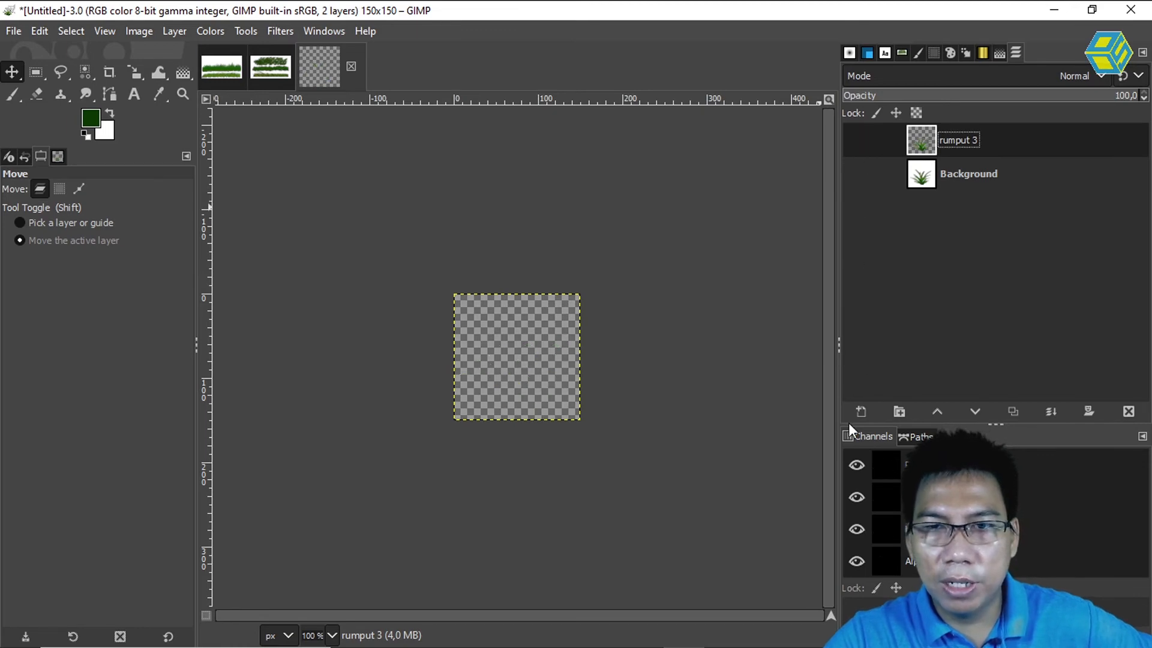
# Step: Add a transparent 150 × 150 layer above rumput 3 and keep it as the active layer
pyautogui.click(859, 410)
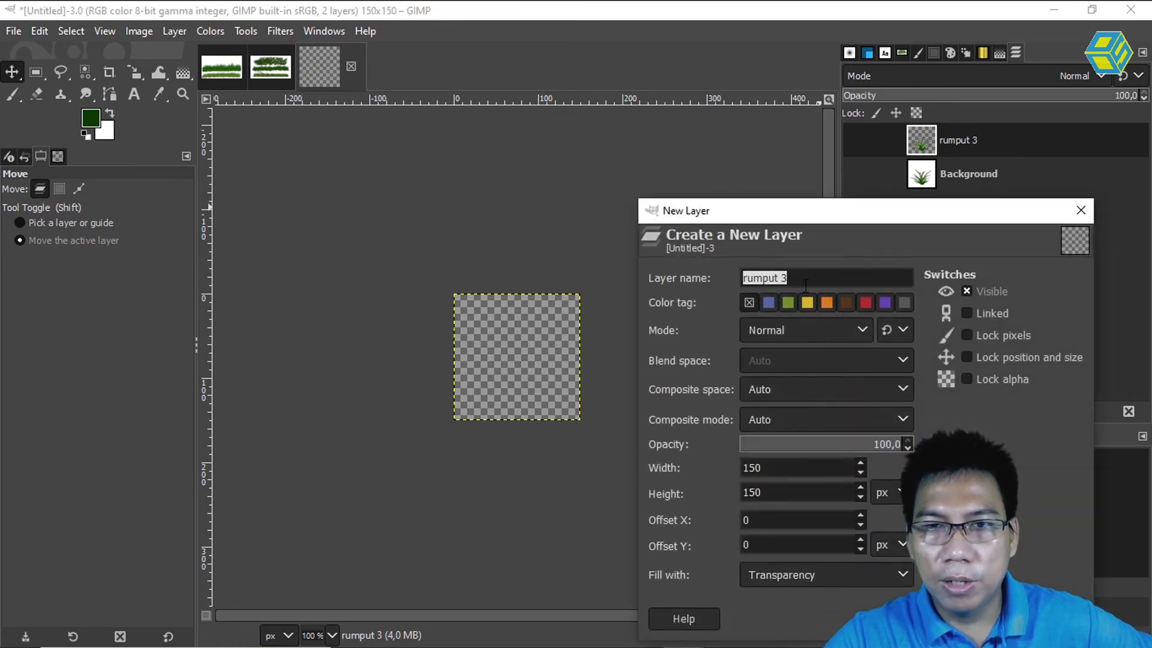
pyautogui.press('Return')
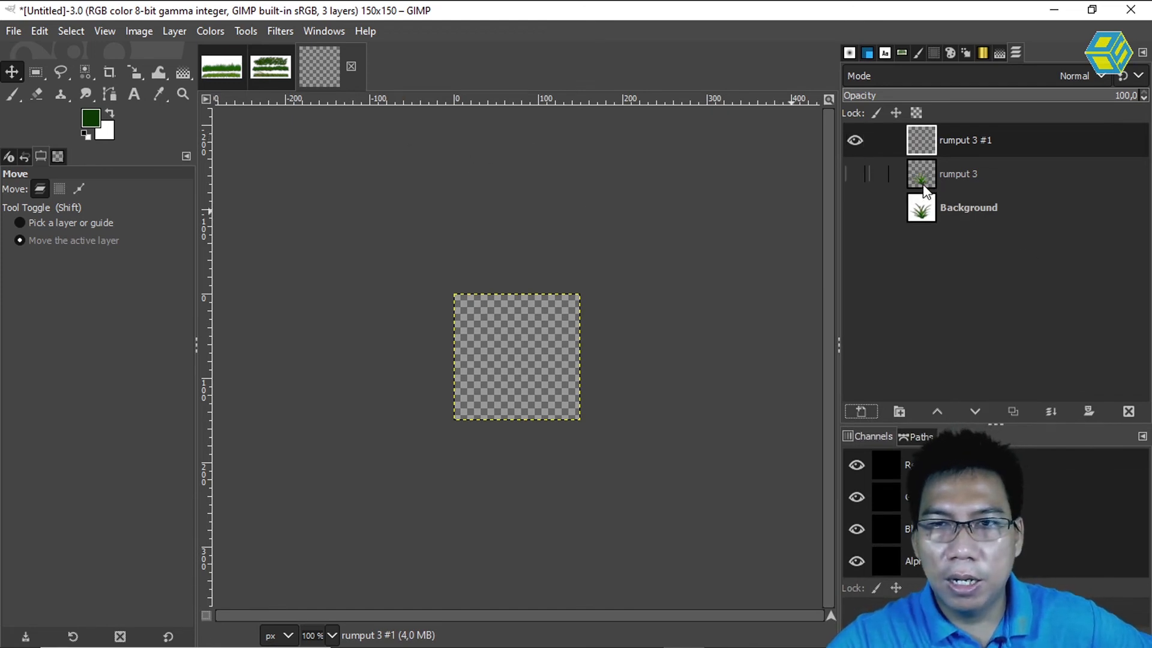
pyautogui.click(958, 180)
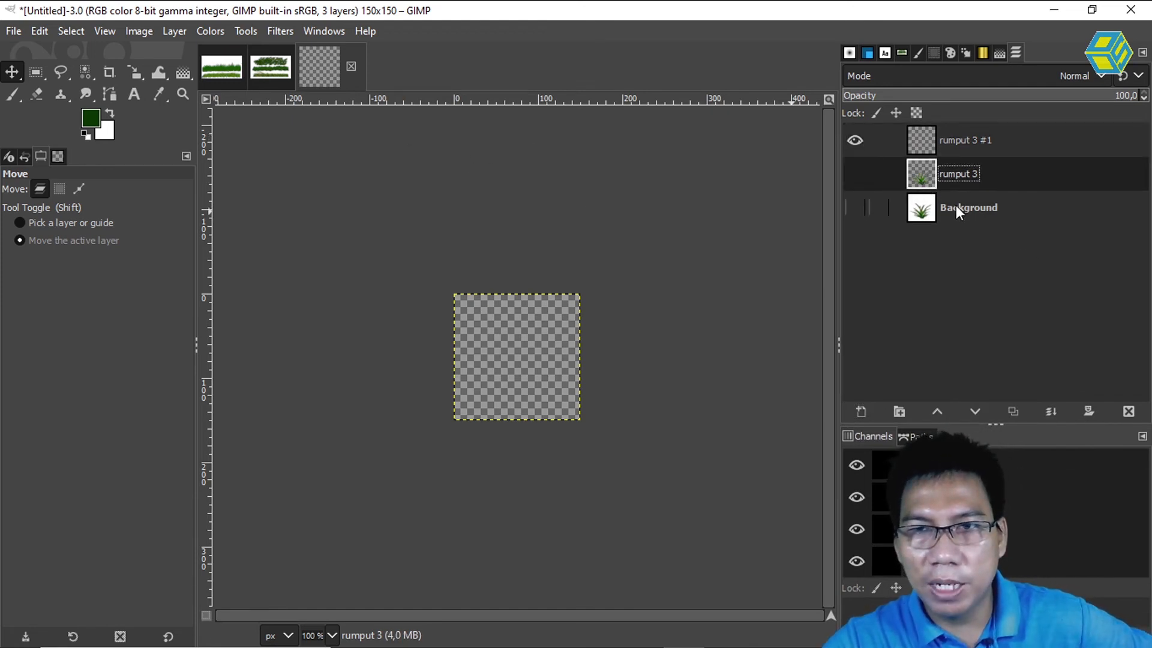
pyautogui.click(953, 148)
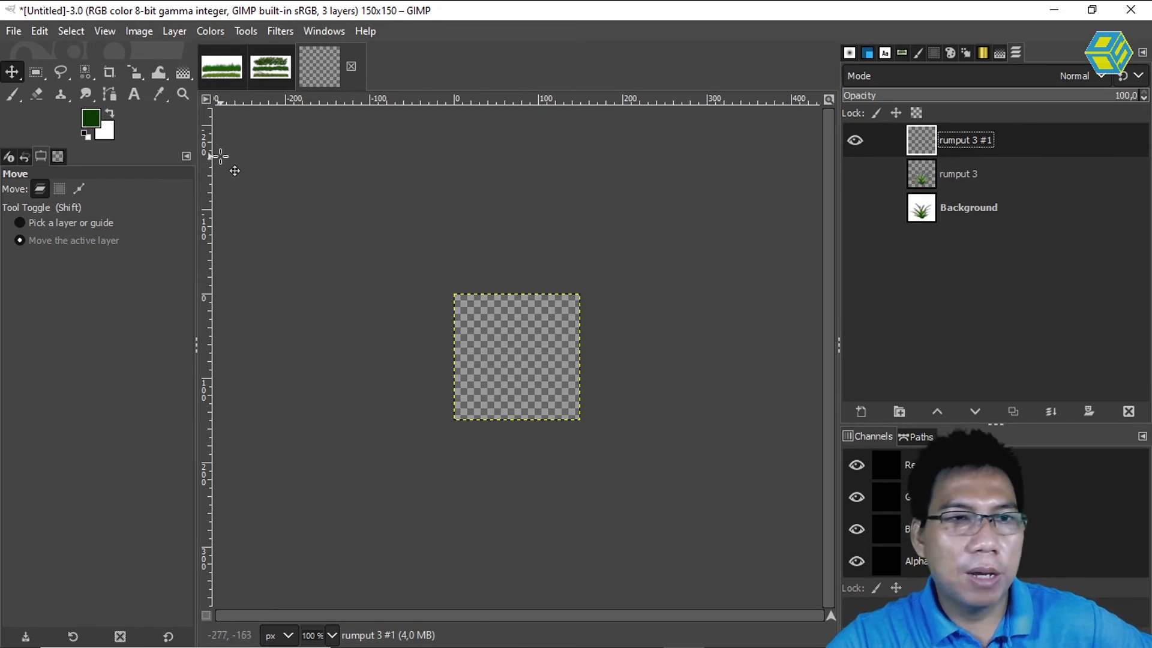
# Step: Paint a clump of dark green blades fanning out from the lower middle of the new layer with the Paintbrush
pyautogui.click(12, 94)
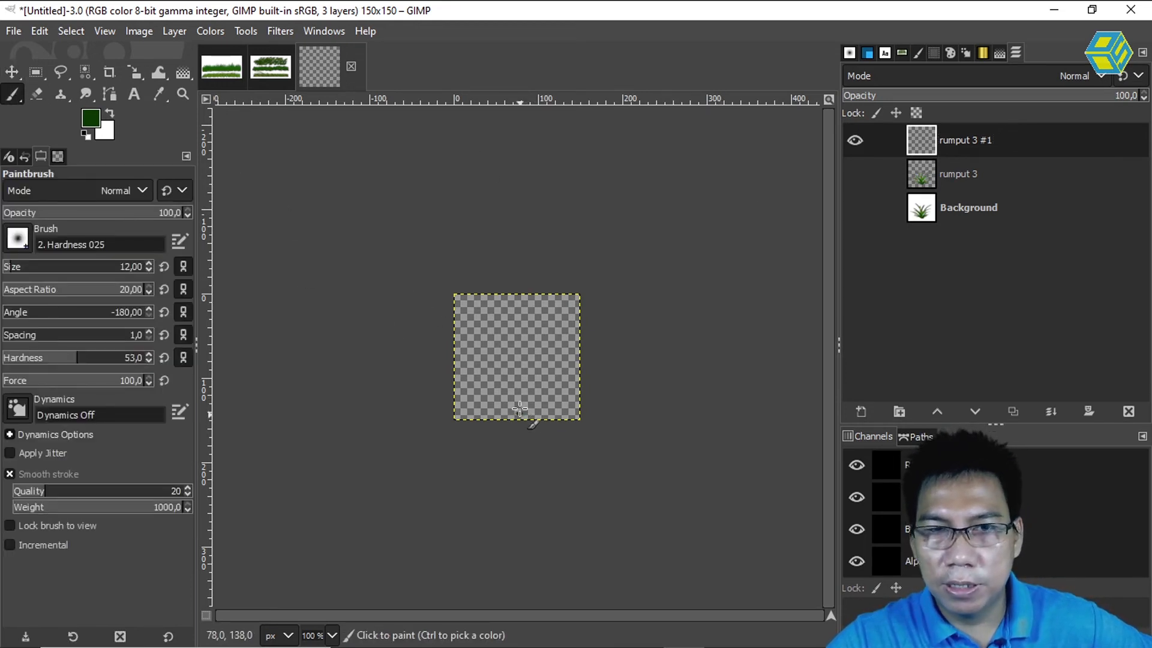
pyautogui.moveTo(519, 414); pyautogui.dragTo(547, 367)
pyautogui.moveTo(523, 413)
pyautogui.mouseDown()
pyautogui.moveTo(554, 384)
pyautogui.moveTo(547, 358)
pyautogui.mouseUp()
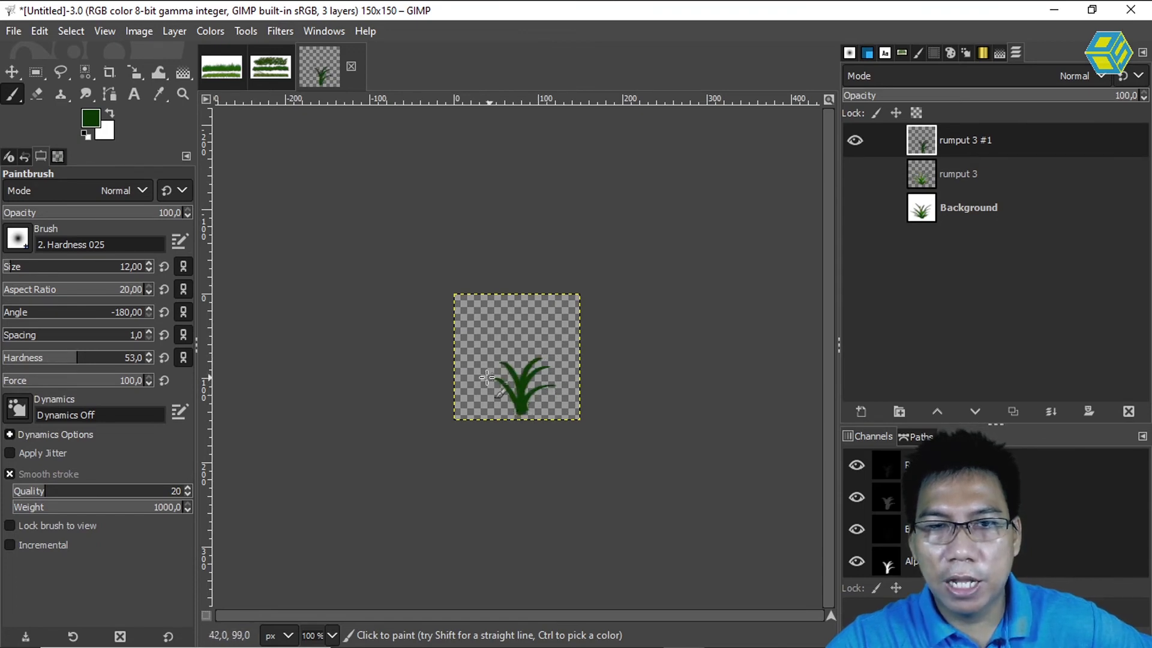
pyautogui.moveTo(518, 413)
pyautogui.mouseDown()
pyautogui.moveTo(462, 389)
pyautogui.moveTo(554, 402)
pyautogui.mouseUp()
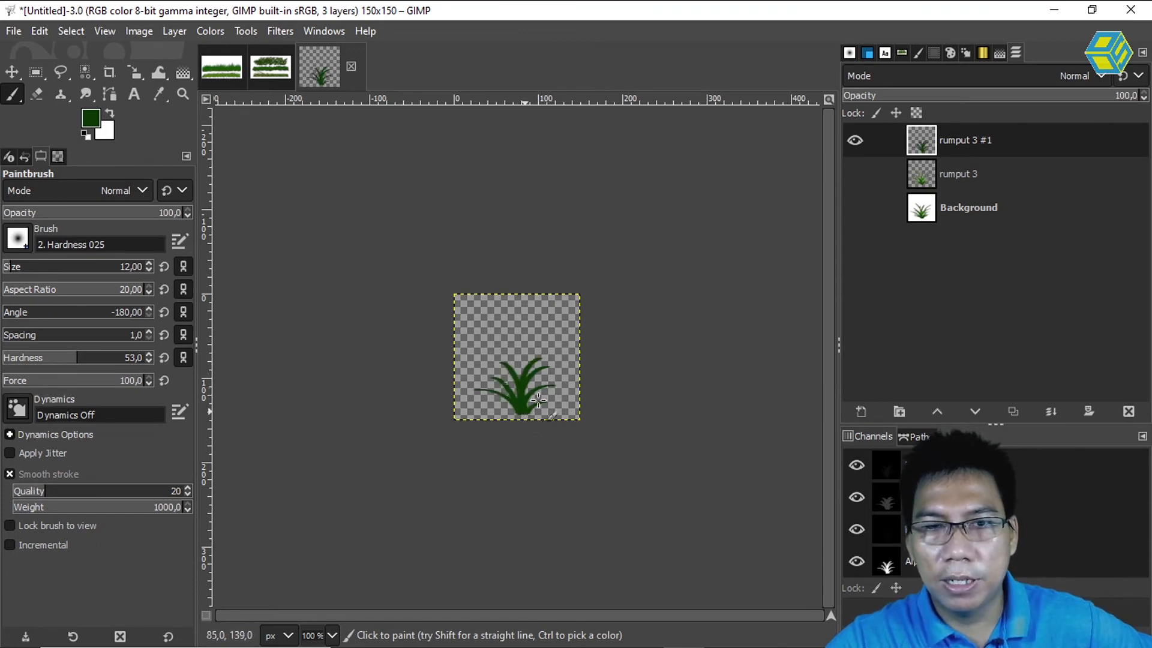
# Step: Change the foreground colour to the olive green 6d830b from the colour history
pyautogui.click(91, 119)
pyautogui.click(279, 236)
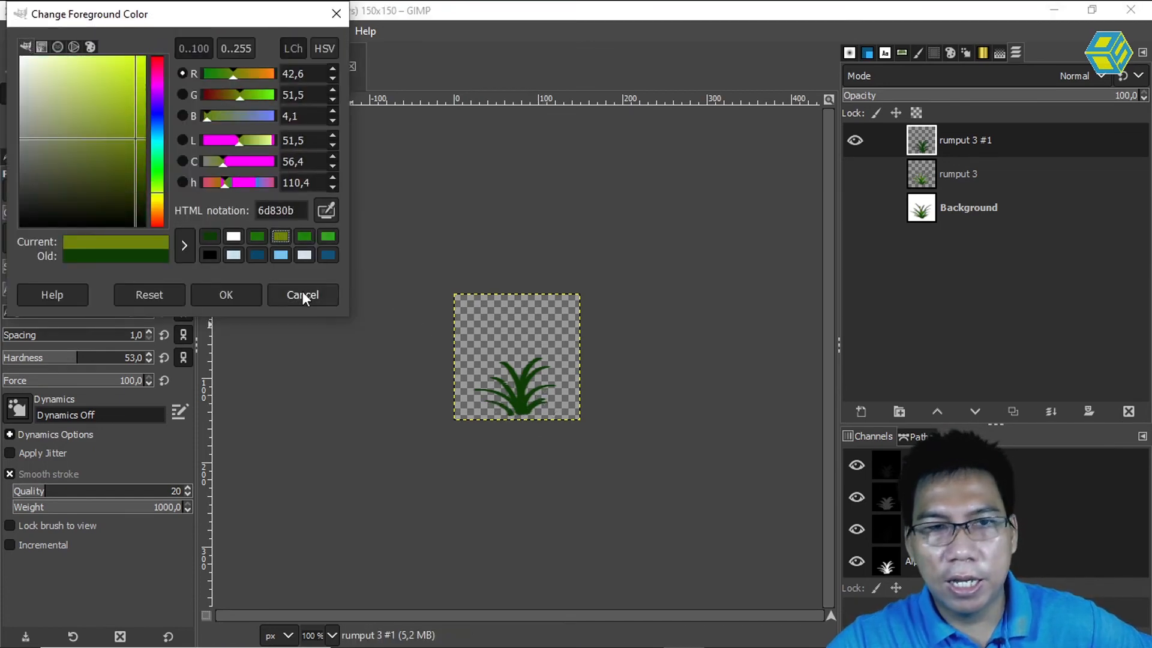
pyautogui.click(225, 294)
# Step: Try painting olive blades over the dark green clump, and undo those strokes
pyautogui.moveTo(525, 413)
pyautogui.mouseDown()
pyautogui.moveTo(553, 393)
pyautogui.moveTo(519, 407)
pyautogui.moveTo(523, 390)
pyautogui.moveTo(550, 393)
pyautogui.moveTo(522, 411)
pyautogui.moveTo(519, 392)
pyautogui.moveTo(485, 364)
pyautogui.moveTo(511, 410)
pyautogui.moveTo(490, 378)
pyautogui.mouseUp()
pyautogui.hotkey('ctrl', 'z')
pyautogui.hotkey('ctrl', 'z')
pyautogui.hotkey('ctrl', 'z')
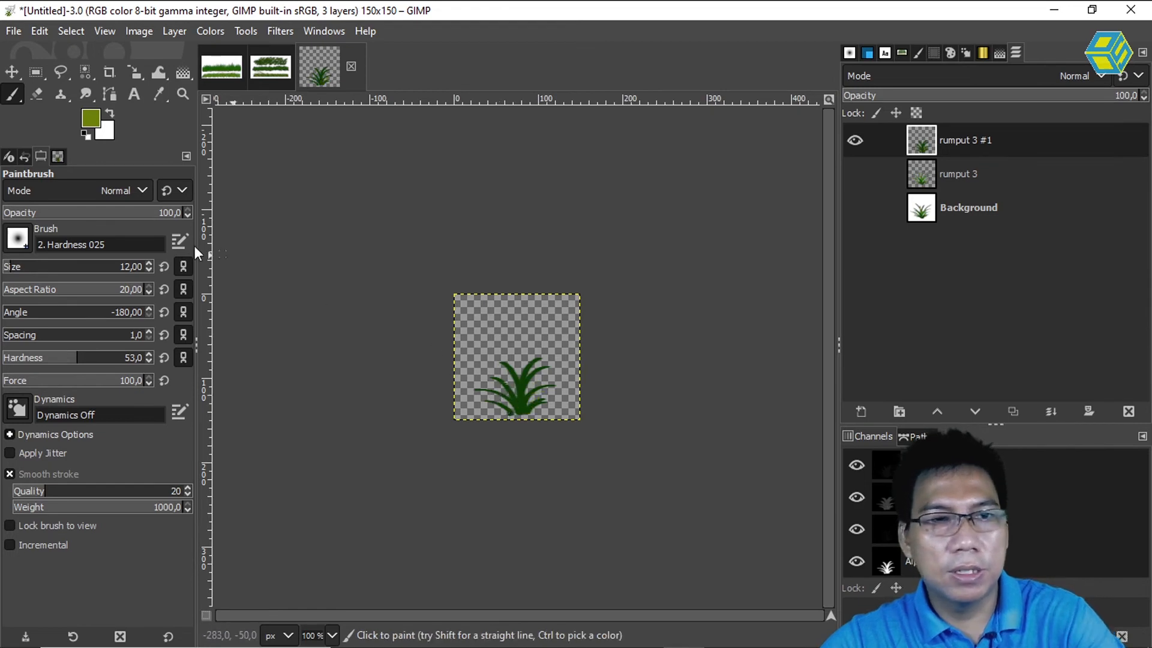
pyautogui.click(135, 266)
pyautogui.write('84')
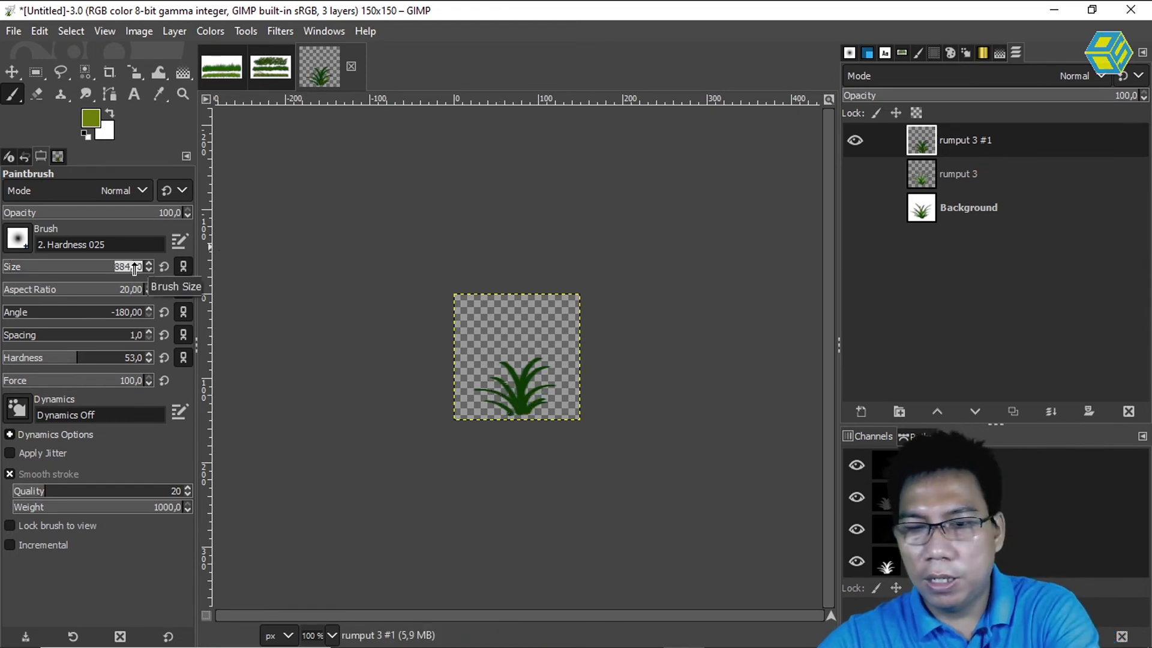
pyautogui.press('Return')
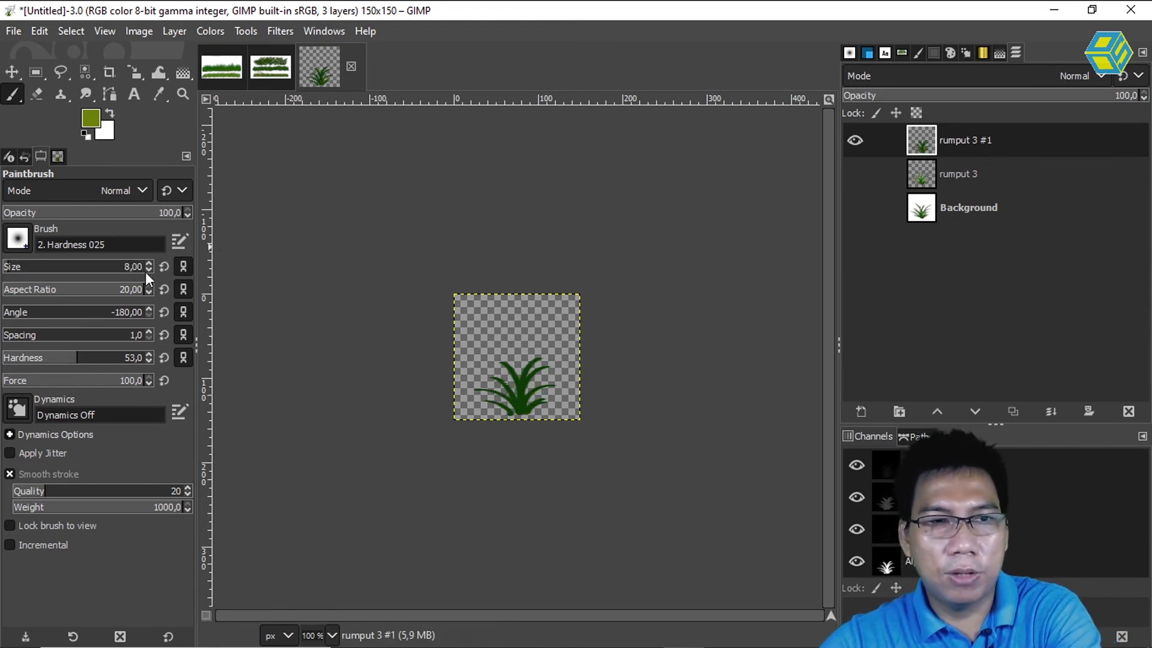
pyautogui.click(132, 267)
pyautogui.write('10000')
pyautogui.press('Return')
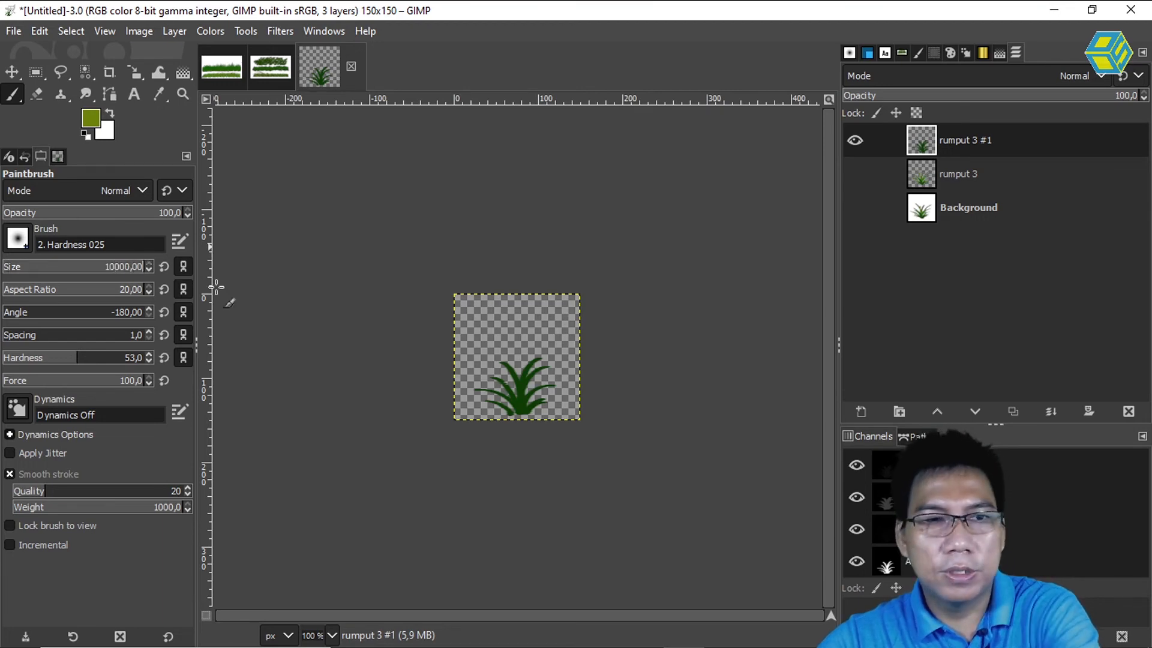
# Step: Set the brush size to 10 and paint olive green blades over the lower part of the clump
pyautogui.doubleClick(134, 269)
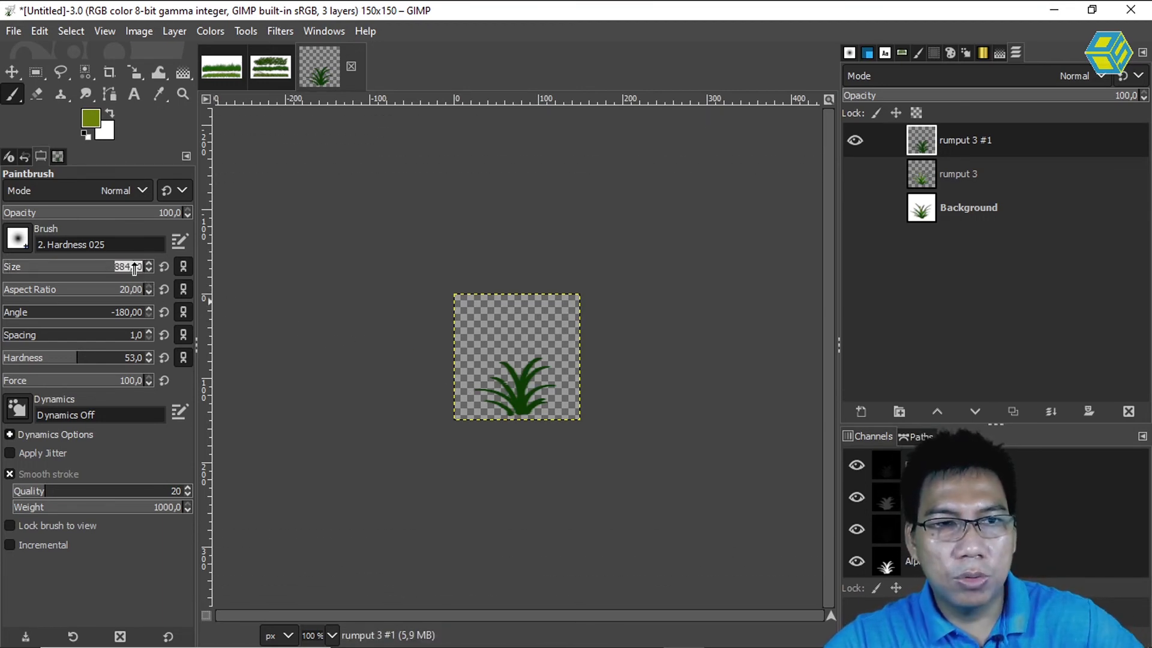
pyautogui.write('10')
pyautogui.press('Return')
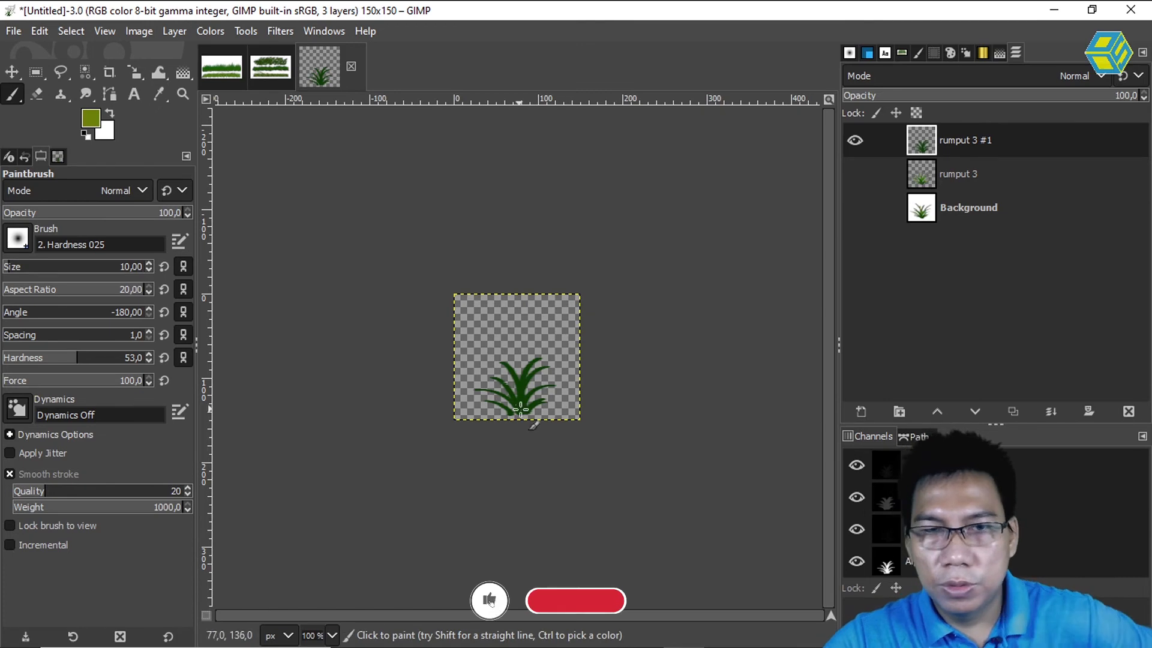
pyautogui.moveTo(518, 413)
pyautogui.mouseDown()
pyautogui.moveTo(552, 386)
pyautogui.moveTo(523, 416)
pyautogui.moveTo(516, 391)
pyautogui.moveTo(515, 405)
pyautogui.moveTo(484, 387)
pyautogui.moveTo(515, 410)
pyautogui.mouseUp()
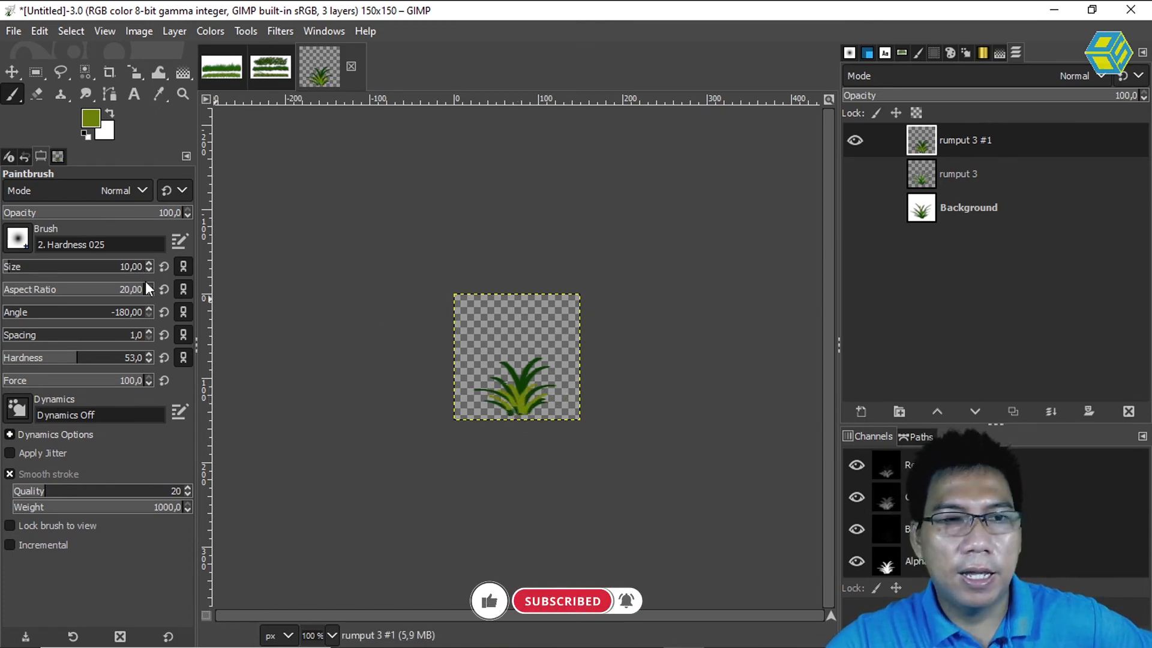
# Step: Change the foreground colour to the medium green 197507 and paint blades over the base of the clump
pyautogui.click(92, 118)
pyautogui.click(281, 237)
pyautogui.click(234, 291)
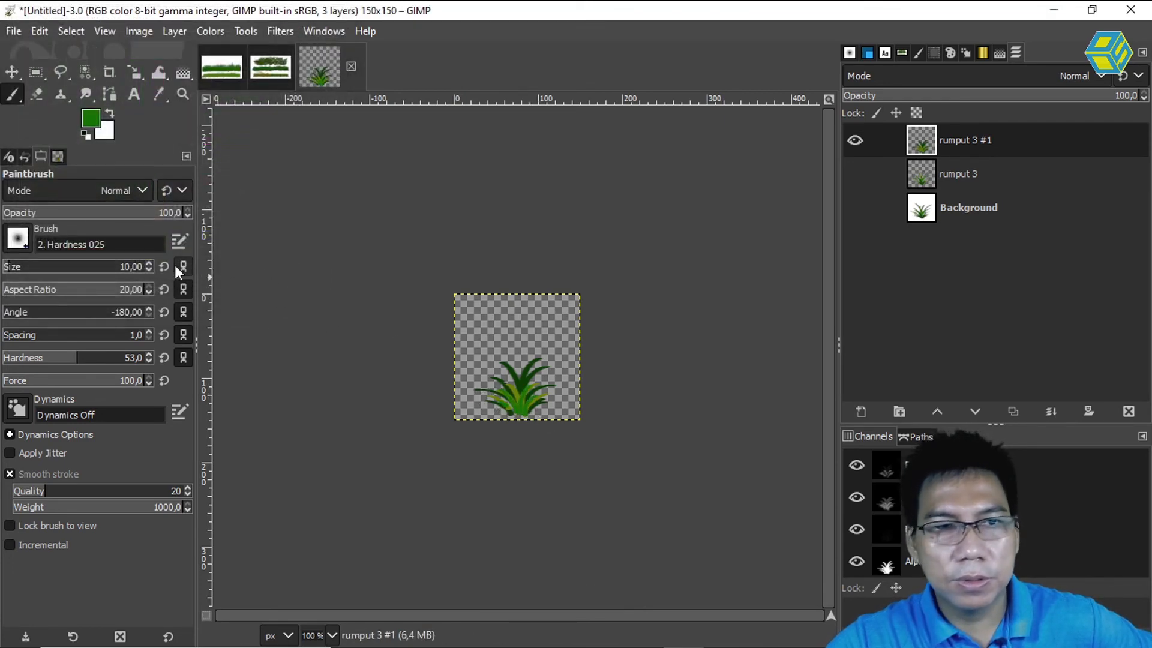
# Step: Switch the foreground back to dark green, set the brush size to 5, and paint thin dark blades over the clump
pyautogui.click(91, 120)
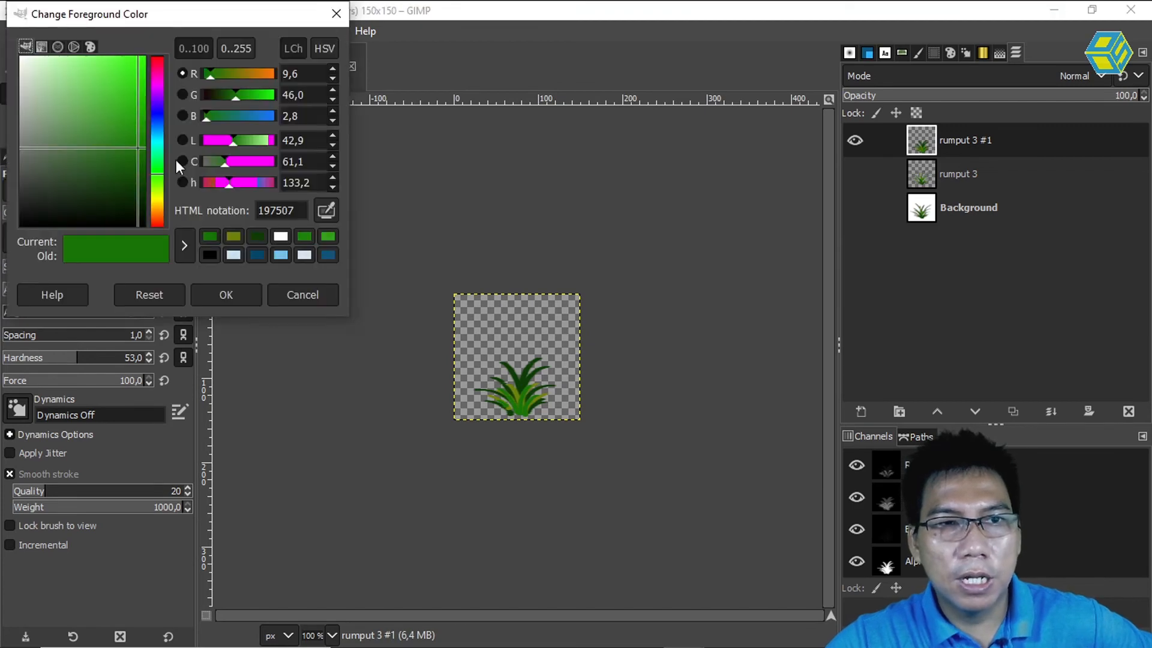
pyautogui.click(257, 237)
pyautogui.click(226, 293)
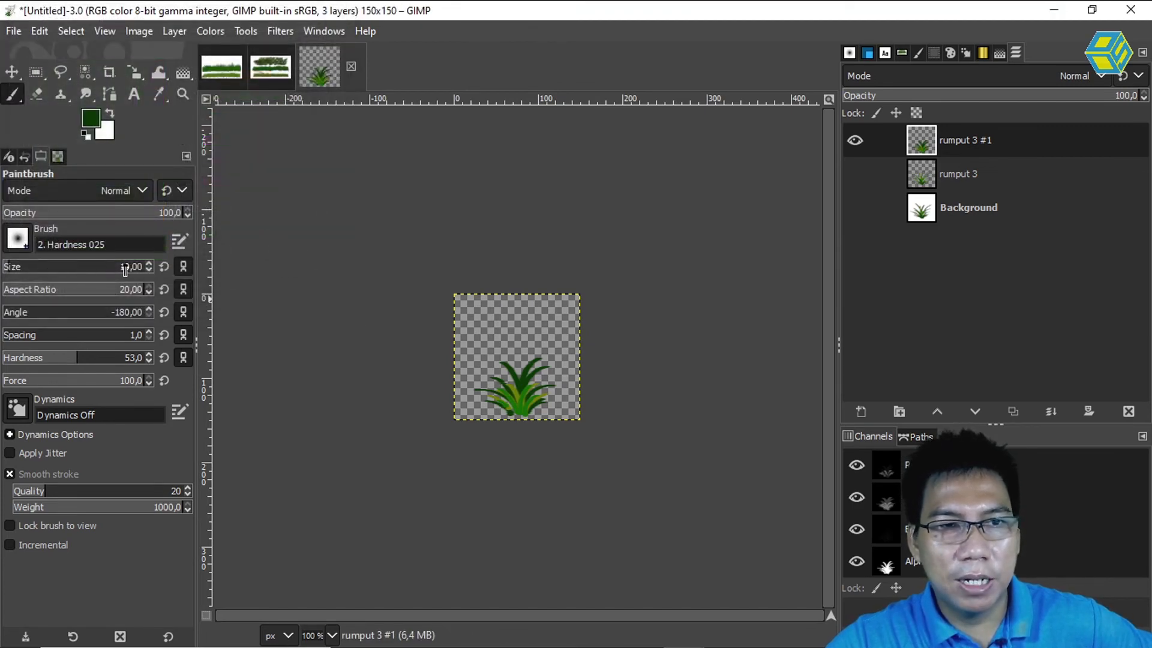
pyautogui.doubleClick(125, 272)
pyautogui.write('5')
pyautogui.press('Return')
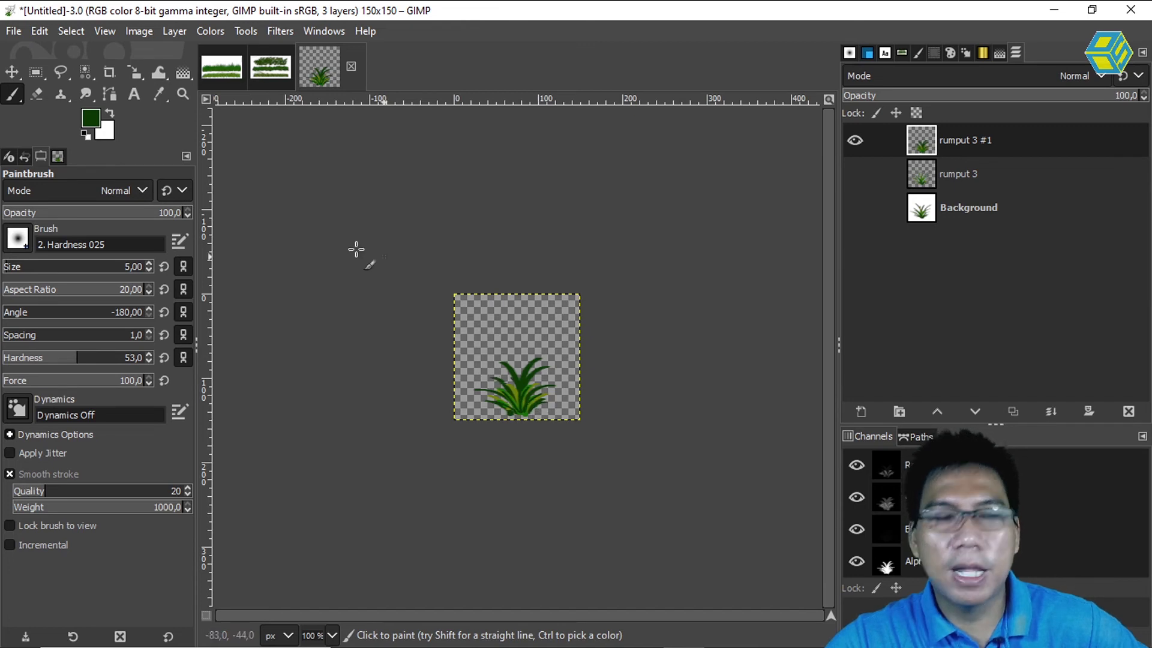
# Step: Move the new clump layer up in the image, and scale it up so the grass nearly spans the canvas width
pyautogui.click(12, 72)
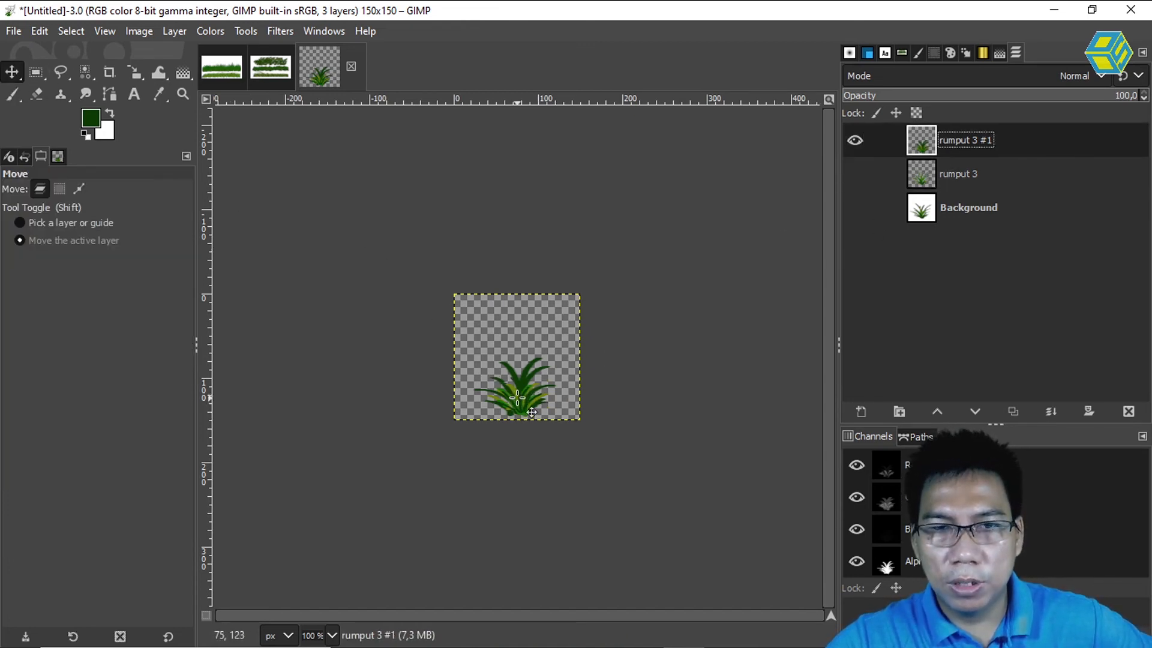
pyautogui.moveTo(521, 394); pyautogui.dragTo(515, 368)
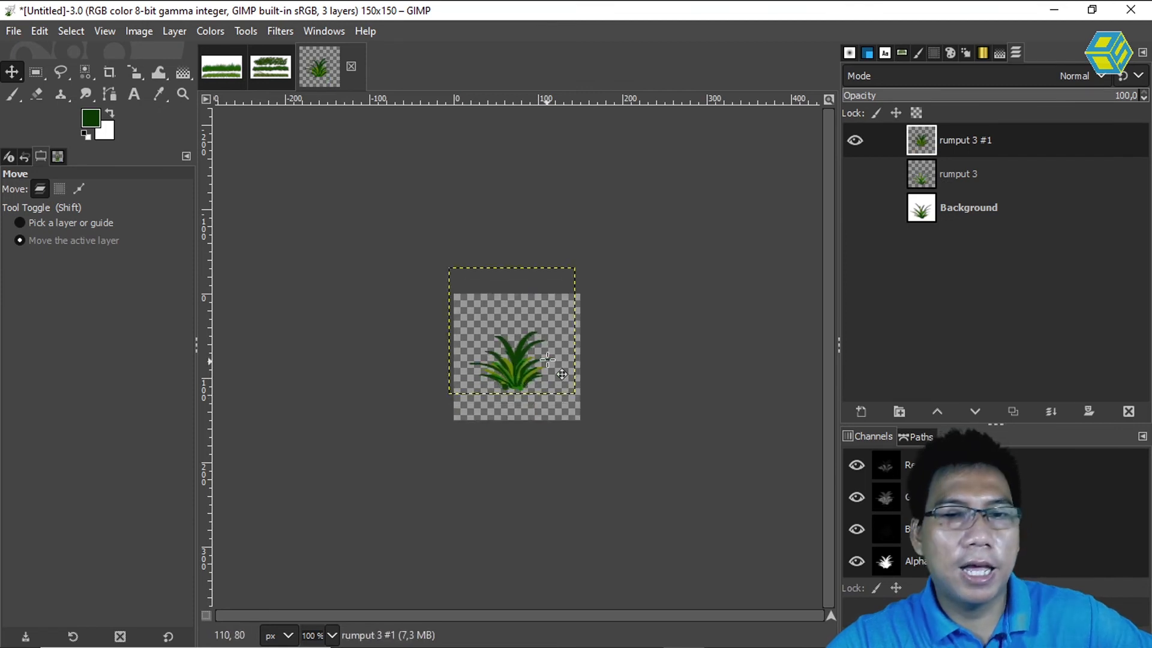
pyautogui.click(109, 72)
pyautogui.click(133, 71)
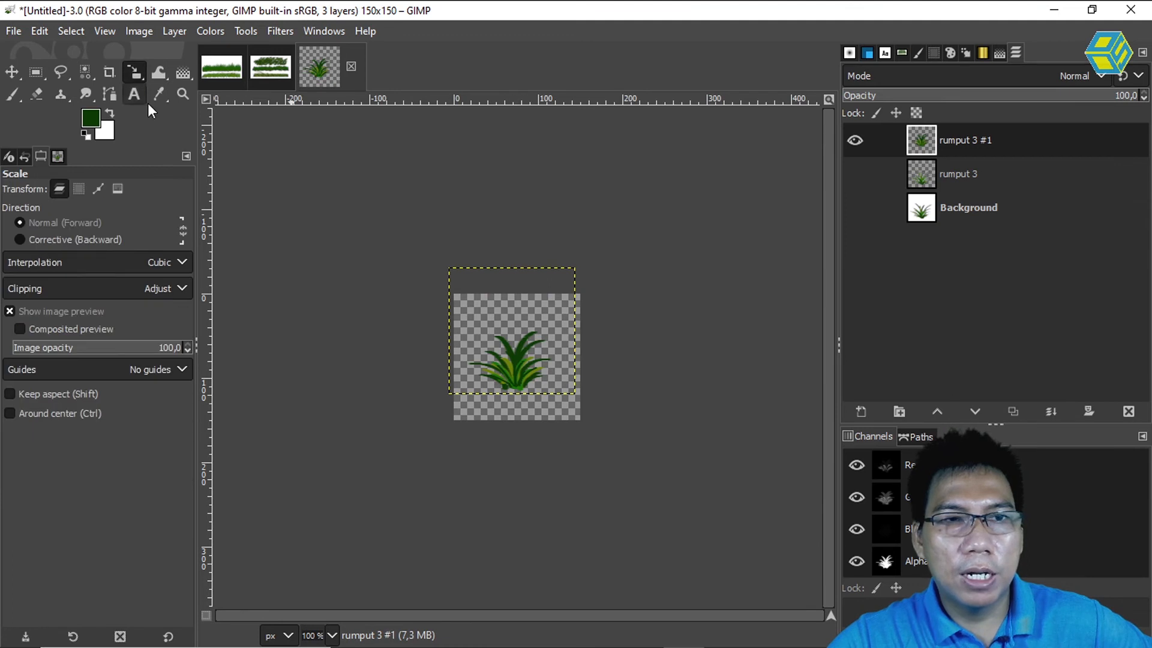
pyautogui.click(528, 383)
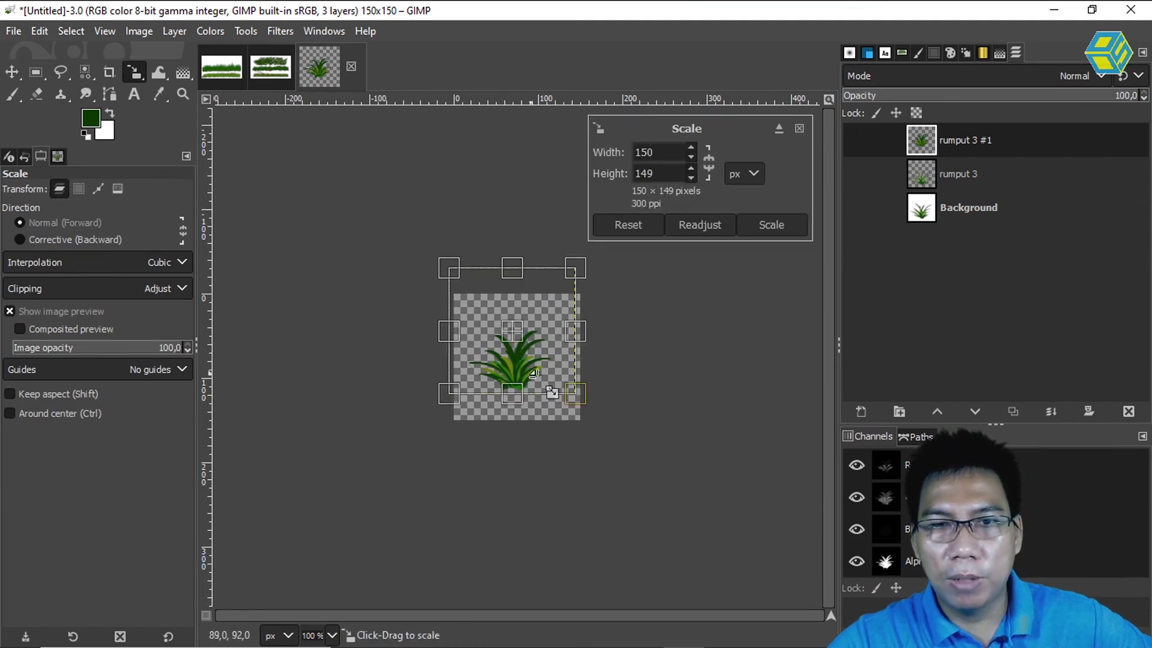
pyautogui.moveTo(566, 396); pyautogui.dragTo(599, 403)
pyautogui.moveTo(525, 358); pyautogui.dragTo(519, 320)
pyautogui.press('Return')
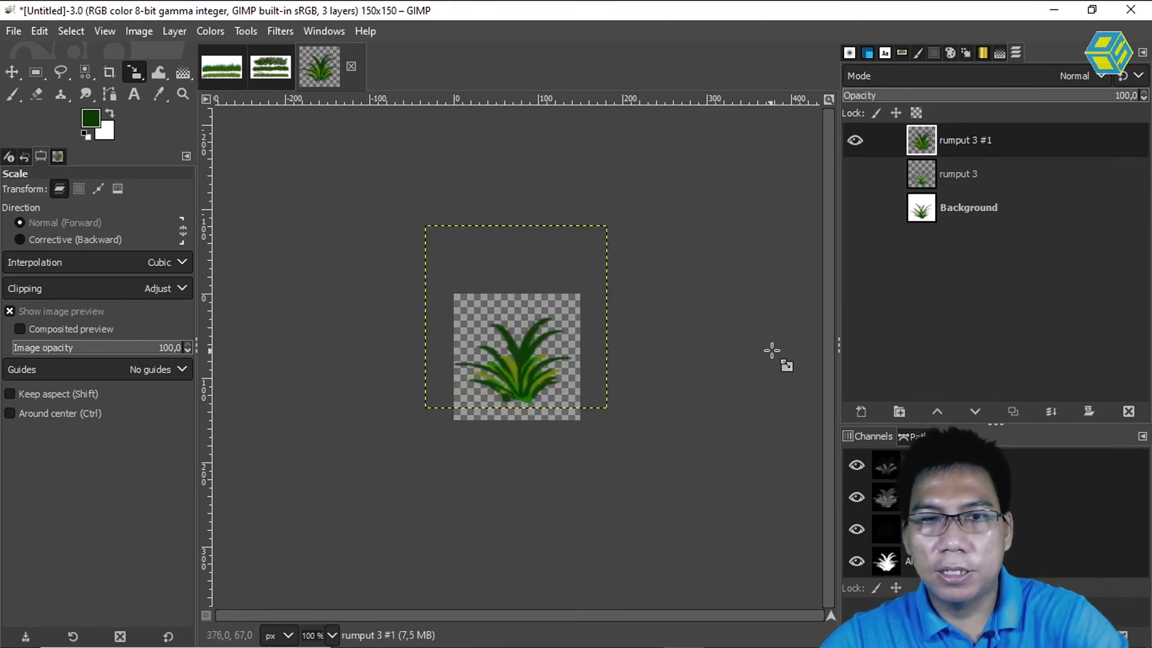
pyautogui.click(959, 204)
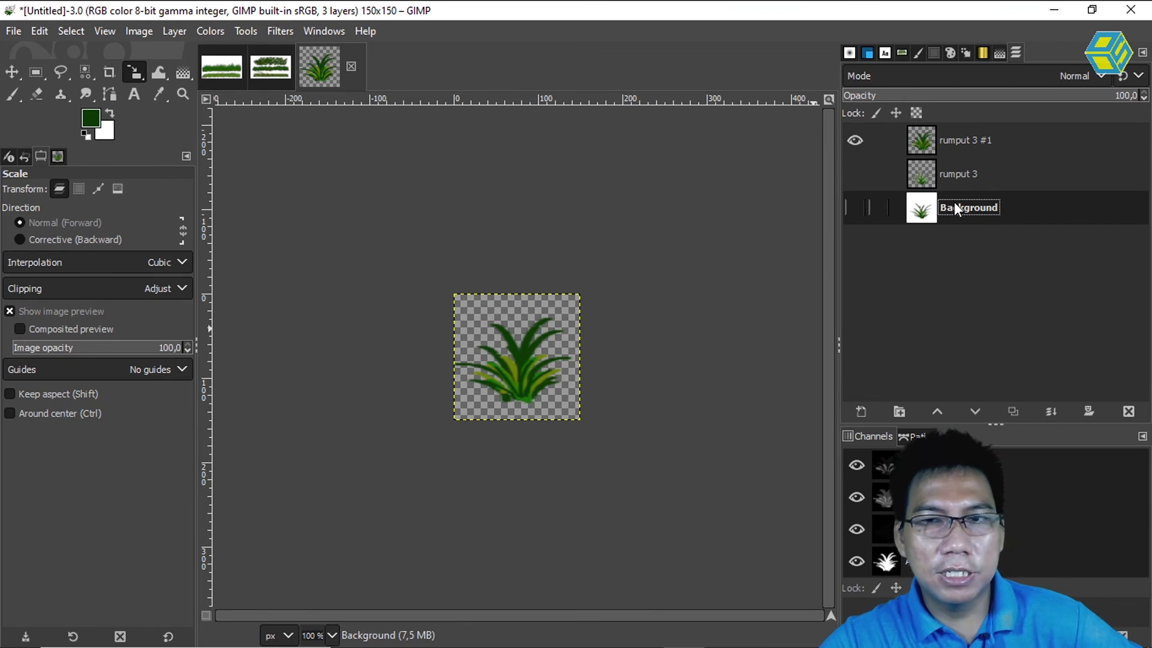
pyautogui.click(854, 144)
pyautogui.click(855, 144)
pyautogui.click(855, 144)
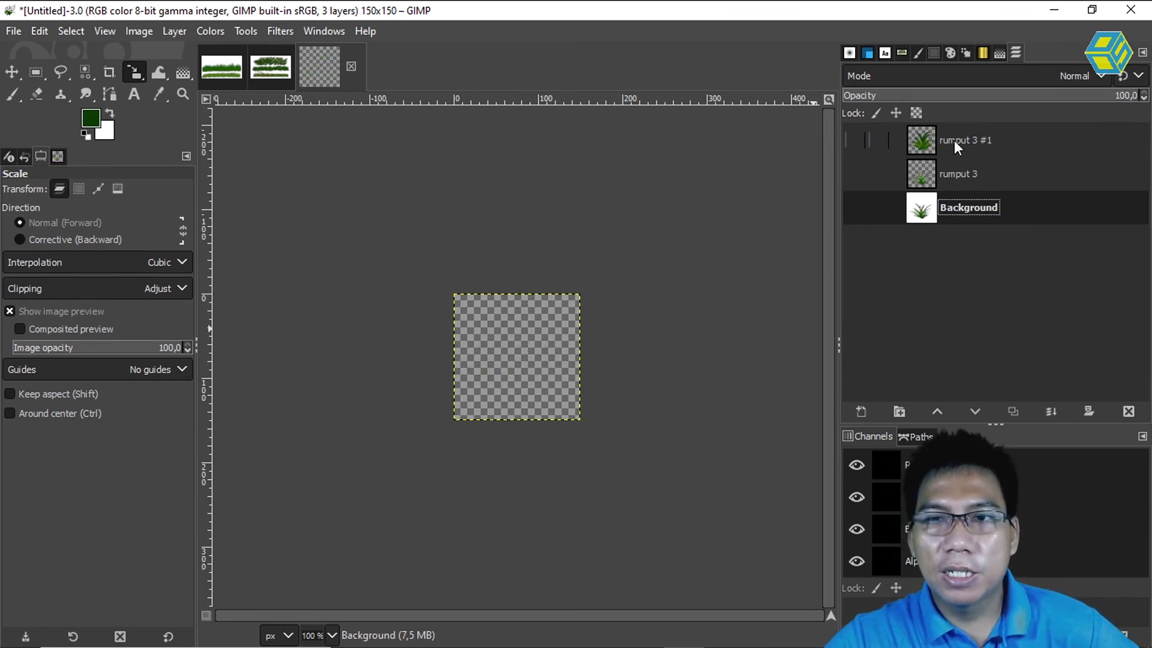
pyautogui.click(931, 137)
pyautogui.click(859, 142)
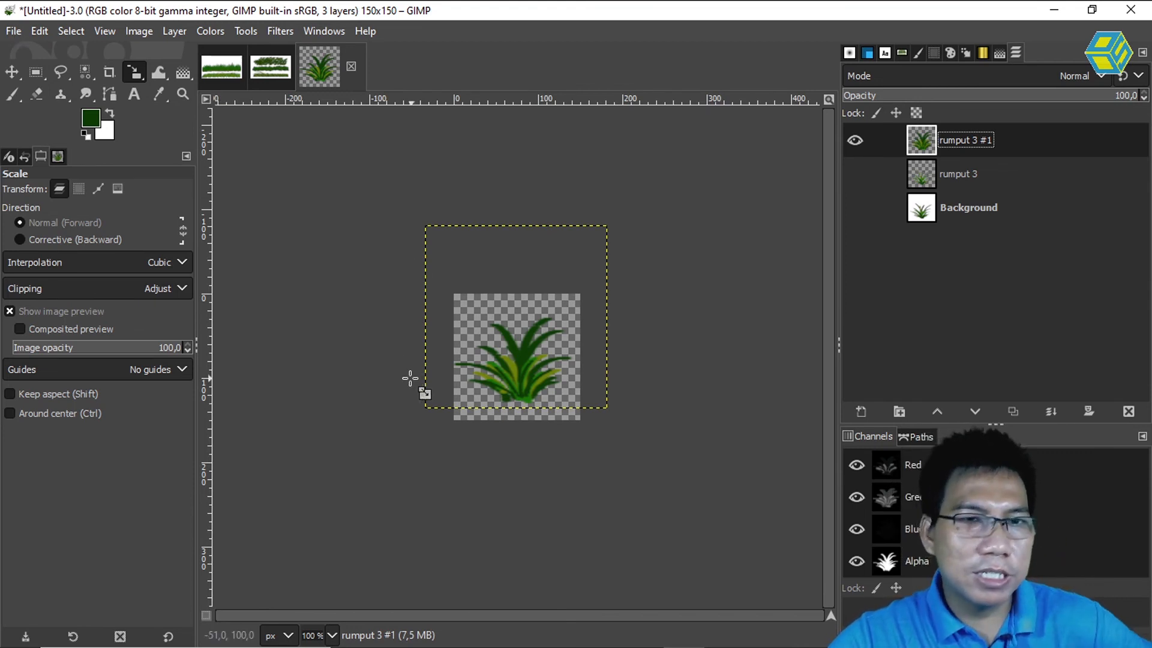
# Step: Switch to File Explorer and open the folder Program Files\GIMP 2\share\gimp\2.0 on Local Disk (C:)
pyautogui.moveTo(366, 644)
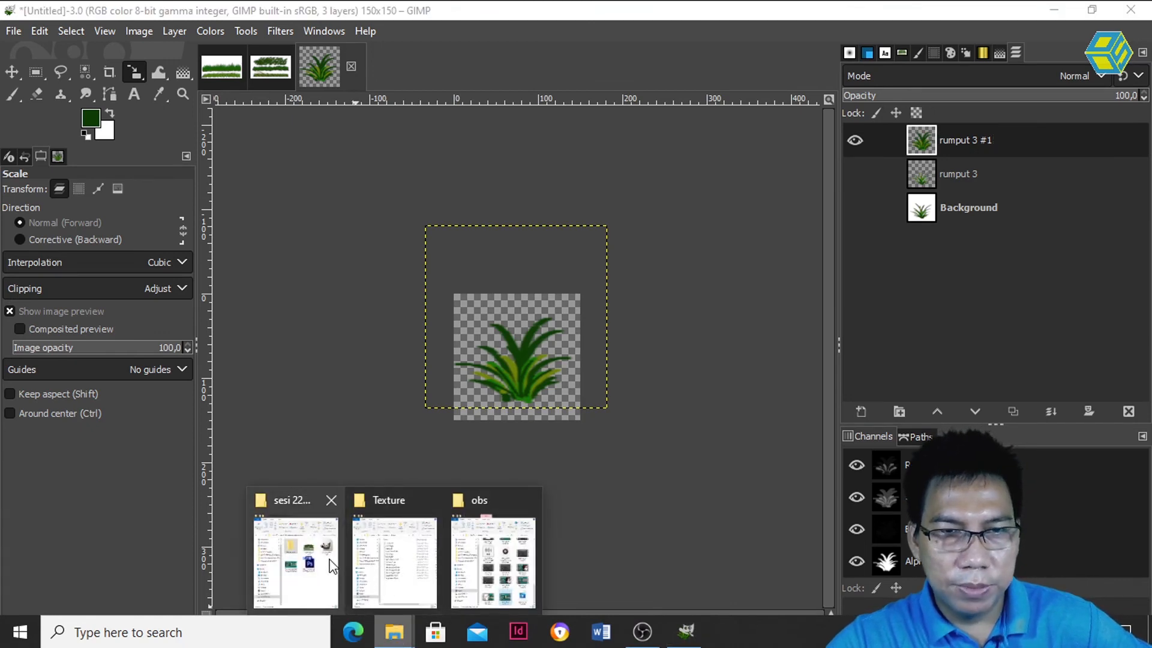
pyautogui.click(394, 561)
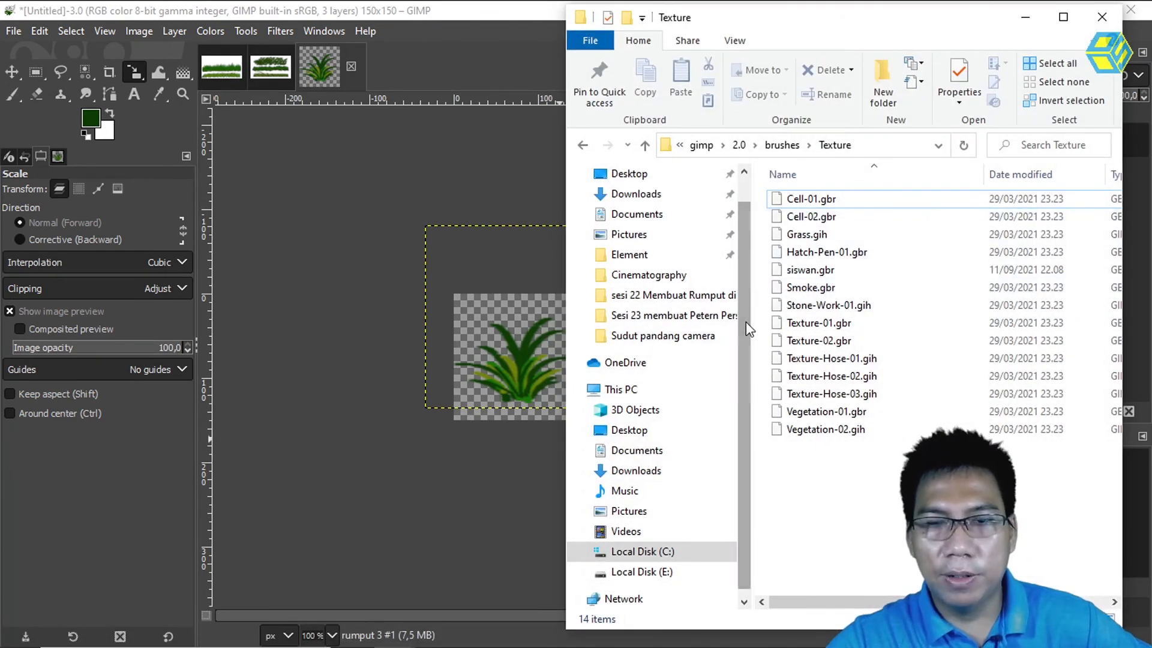
pyautogui.click(642, 551)
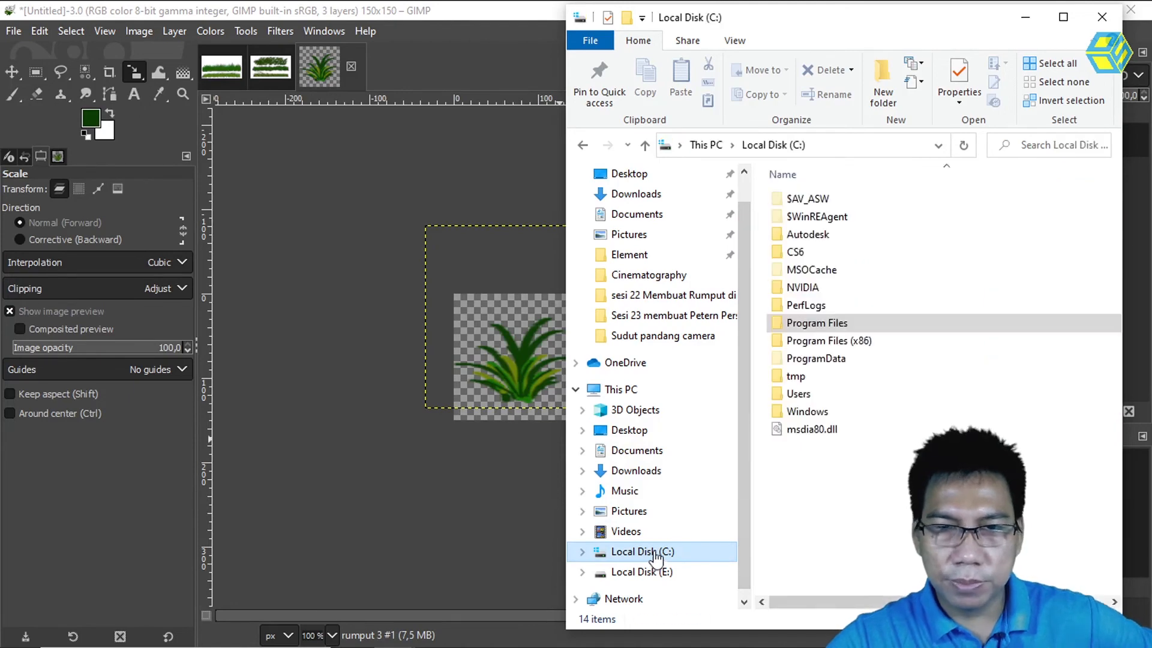
pyautogui.doubleClick(807, 324)
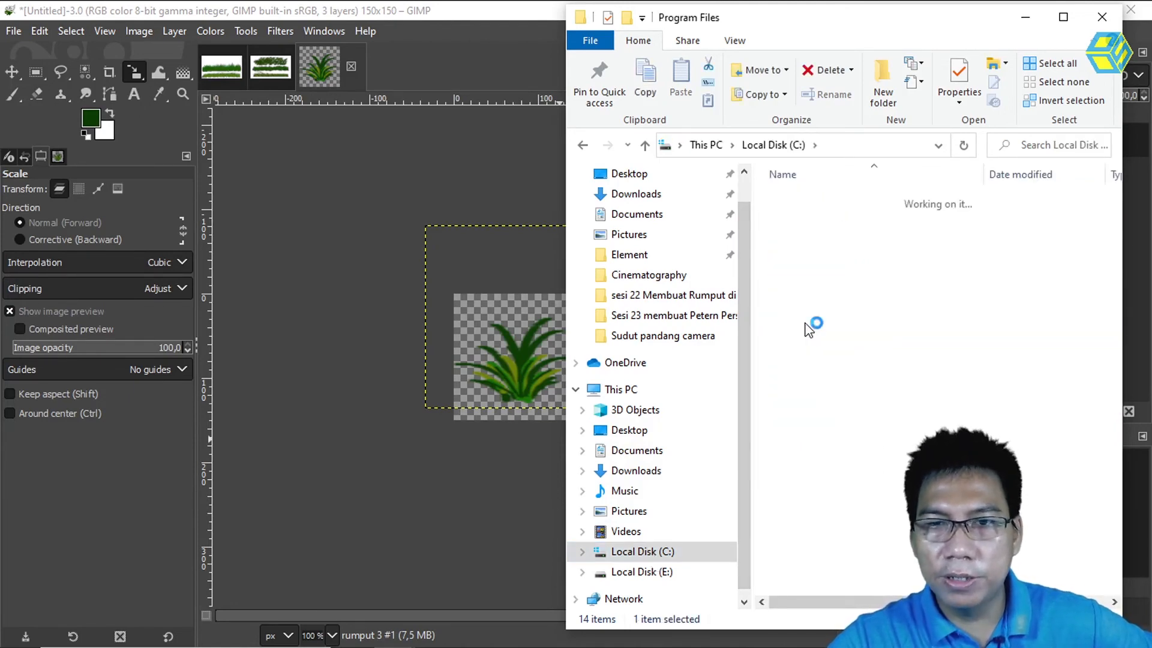
pyautogui.doubleClick(804, 340)
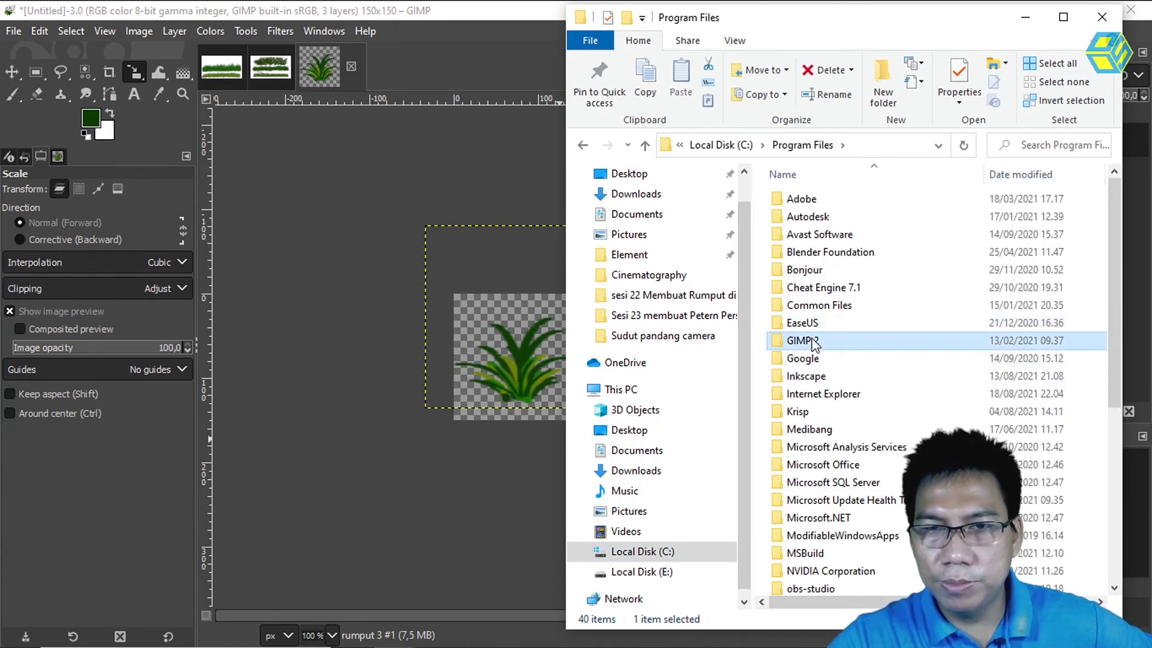
pyautogui.doubleClick(800, 272)
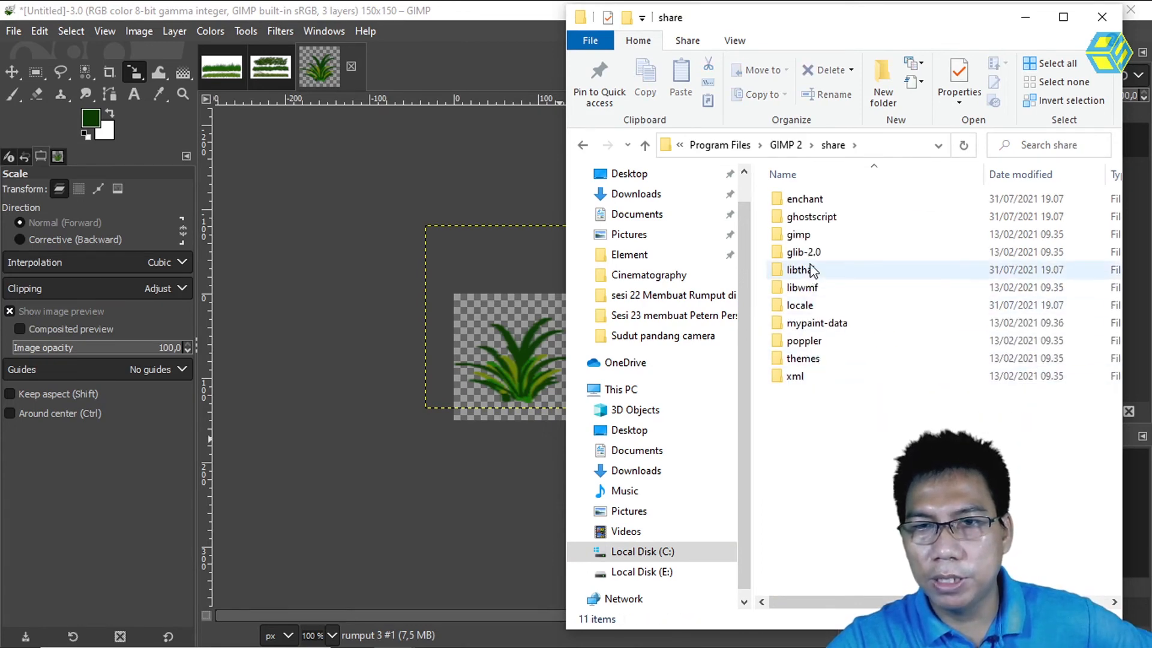
pyautogui.doubleClick(807, 237)
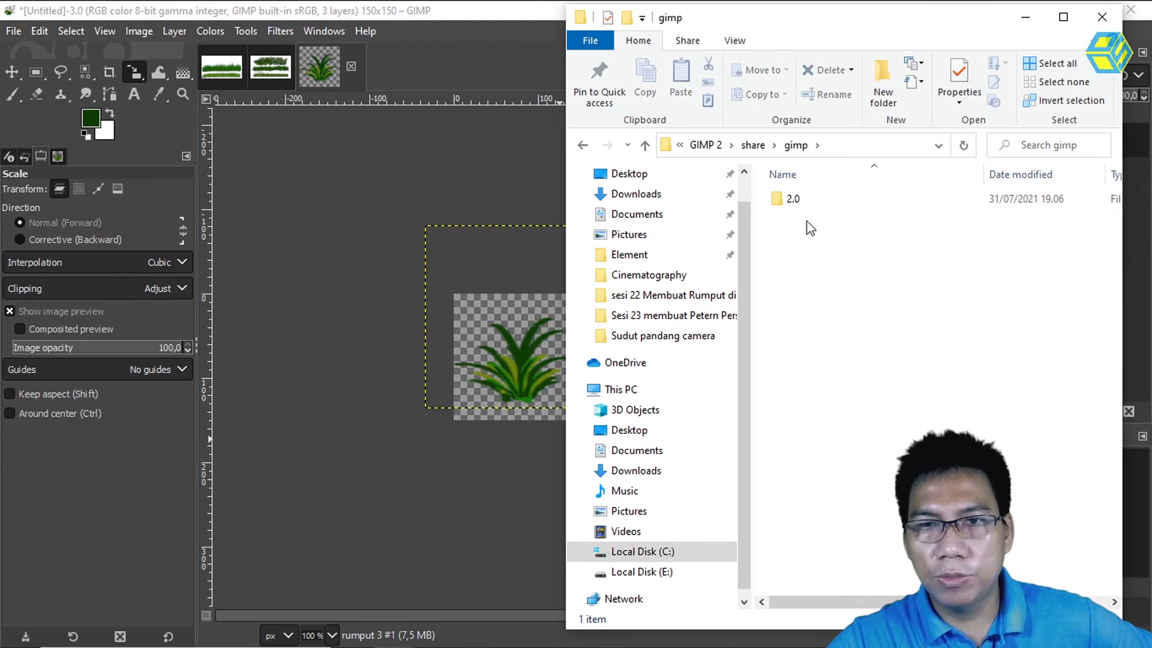
pyautogui.click(792, 204)
pyautogui.doubleClick(790, 202)
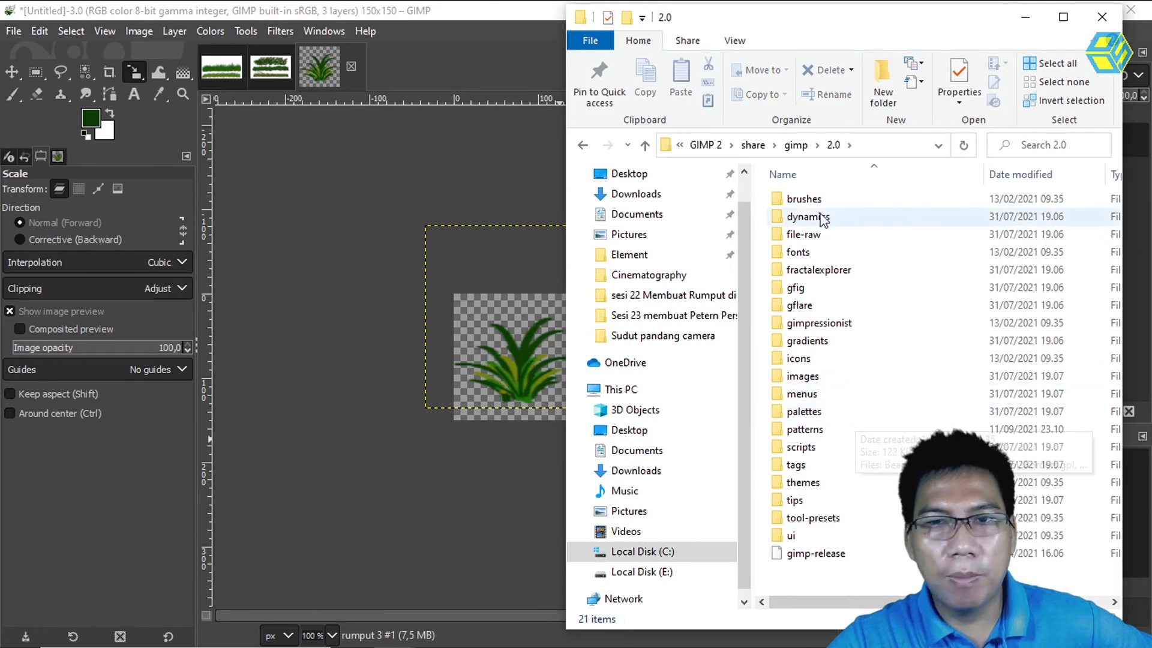
# Step: Open the Texture subfolder inside GIMP's brushes folder, and return to the GIMP window
pyautogui.doubleClick(852, 199)
pyautogui.doubleClick(805, 329)
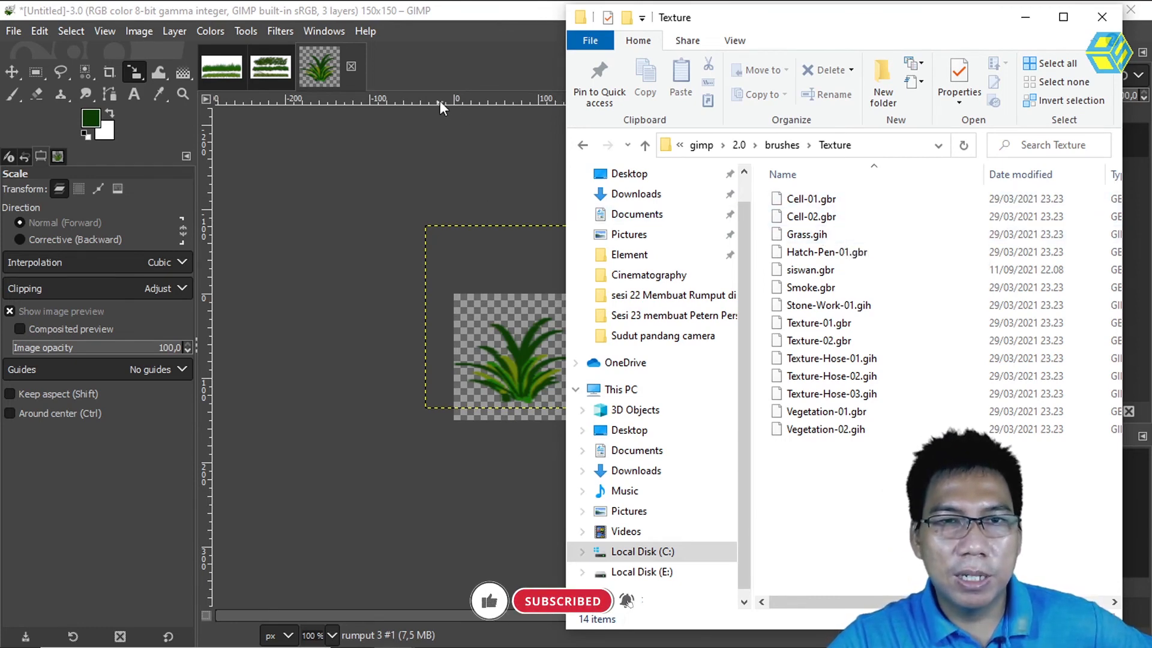
pyautogui.click(462, 67)
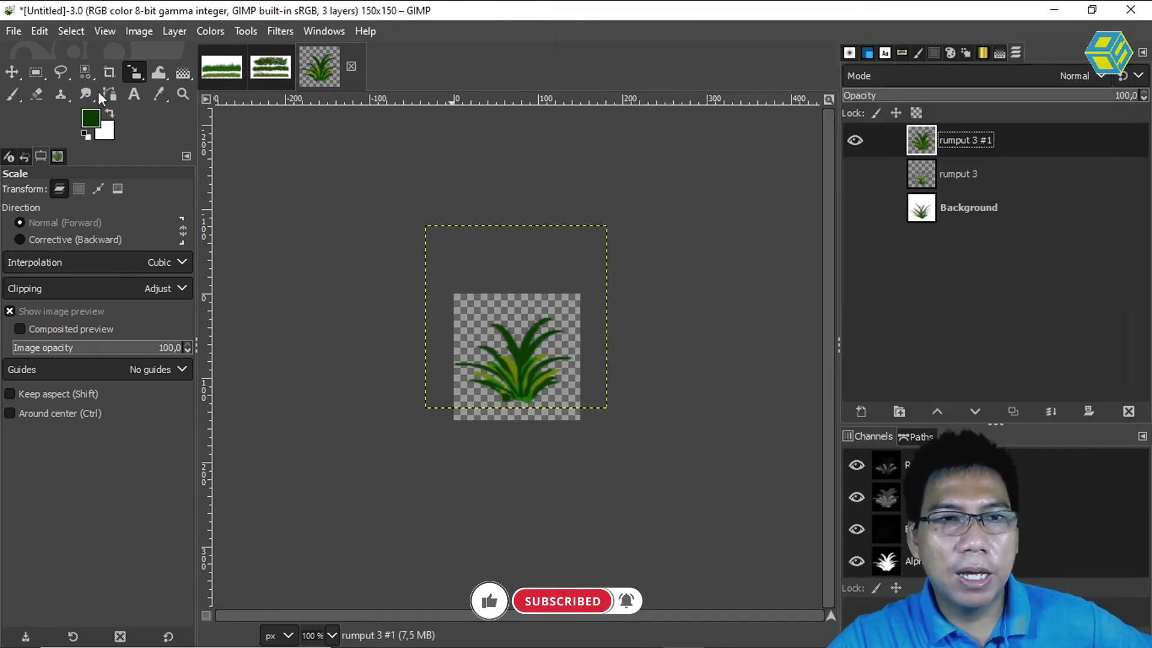
# Step: Start exporting the grass image and choose the folder Video youtube\G I M P\sesi 22 Membuat Rumput di Gimp\Simpan brush on Local Disk (E:)
pyautogui.click(13, 31)
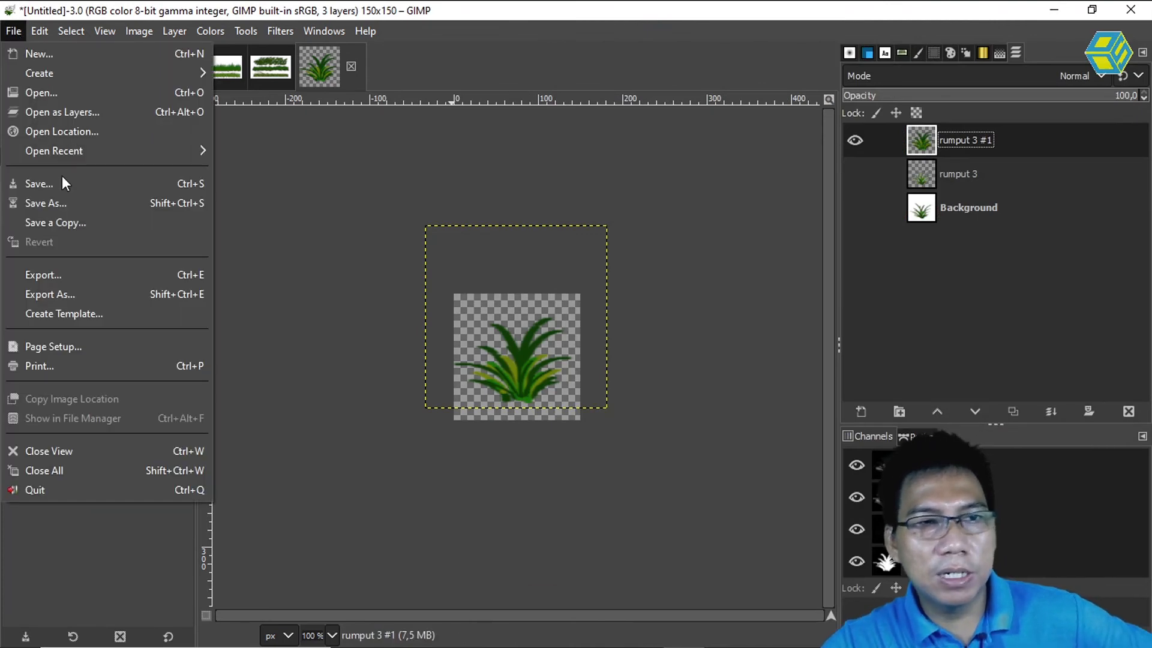
pyautogui.click(78, 279)
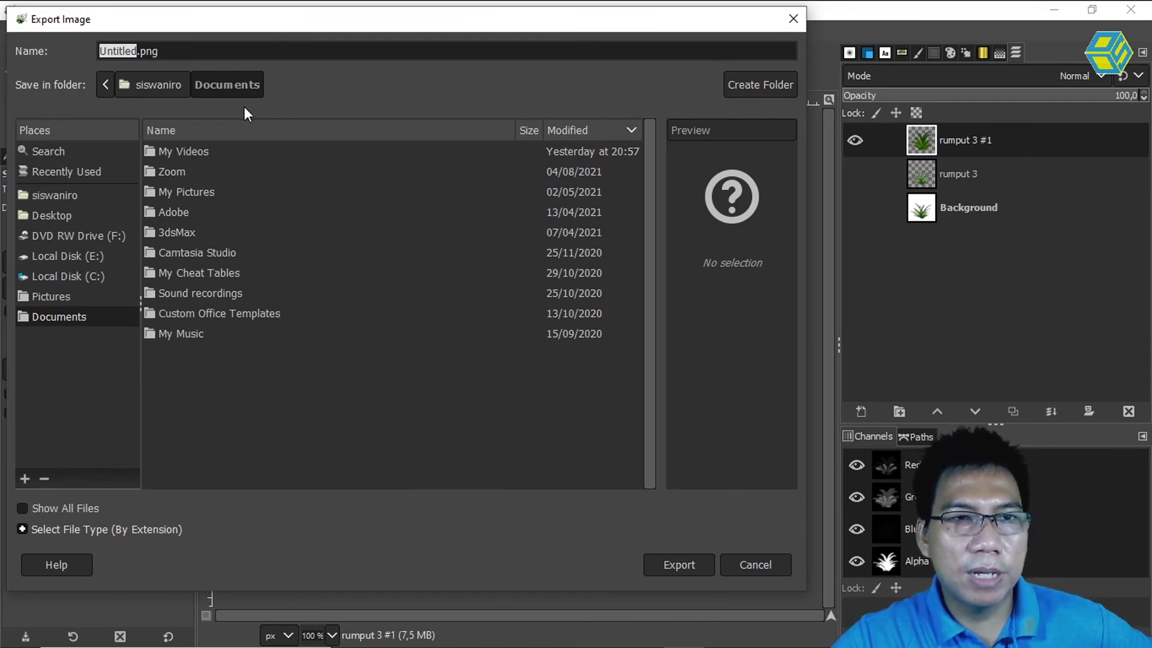
pyautogui.click(91, 277)
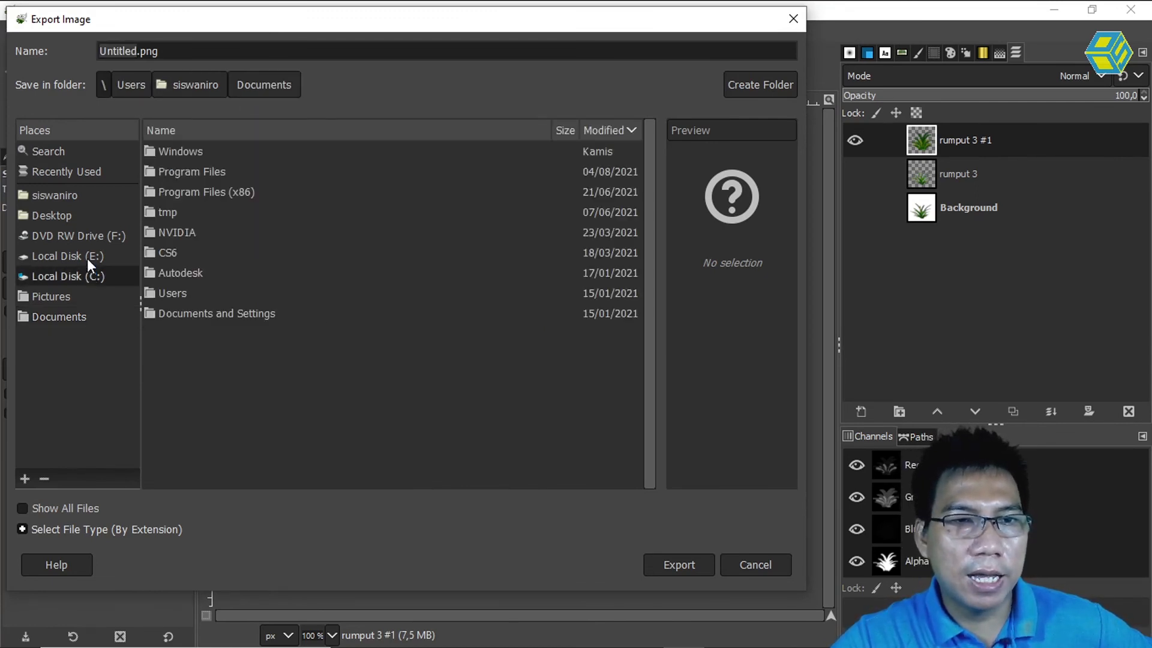
pyautogui.click(88, 257)
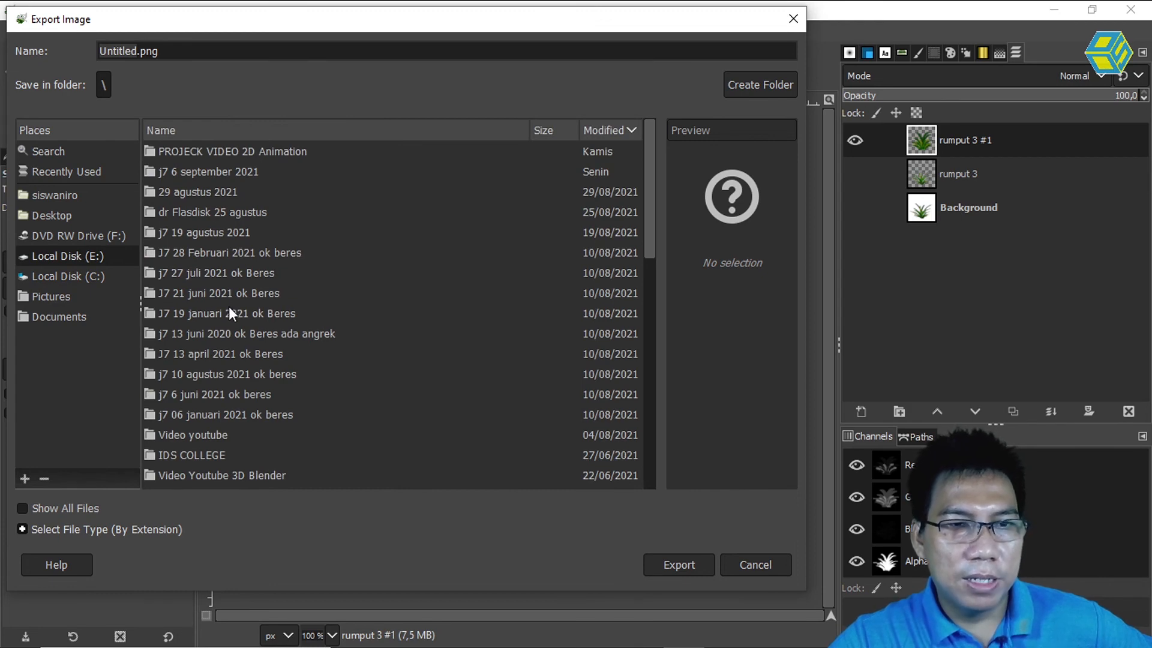
pyautogui.scroll(-3, 229, 307)
pyautogui.doubleClick(196, 249)
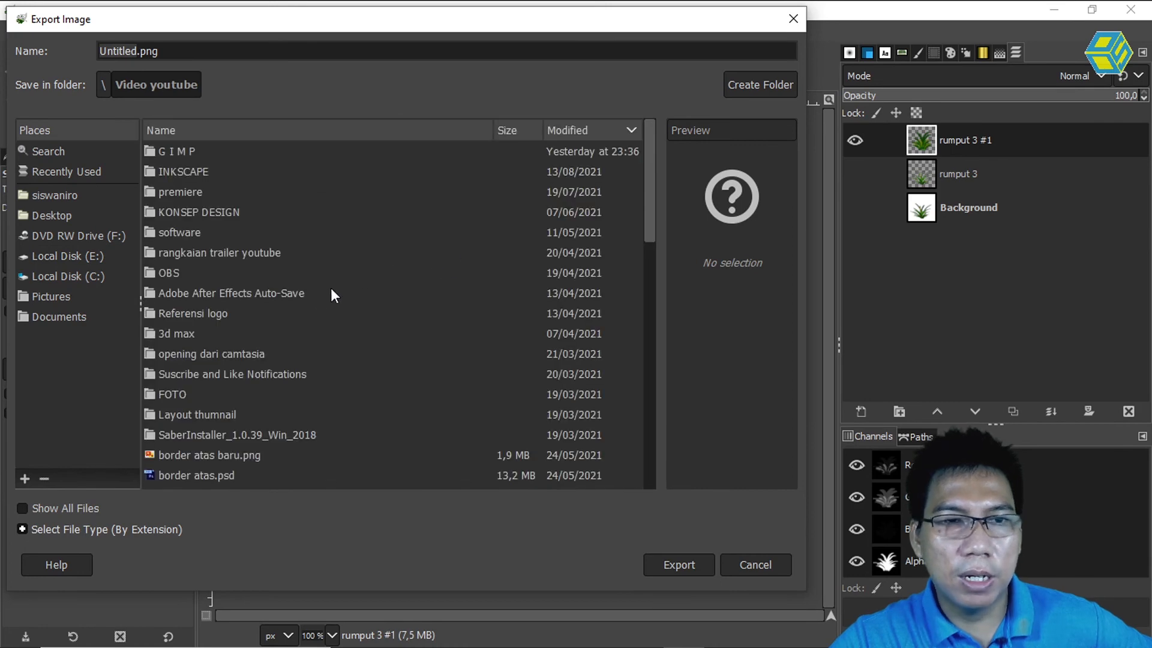
pyautogui.doubleClick(183, 153)
pyautogui.scroll(-2, 372, 310)
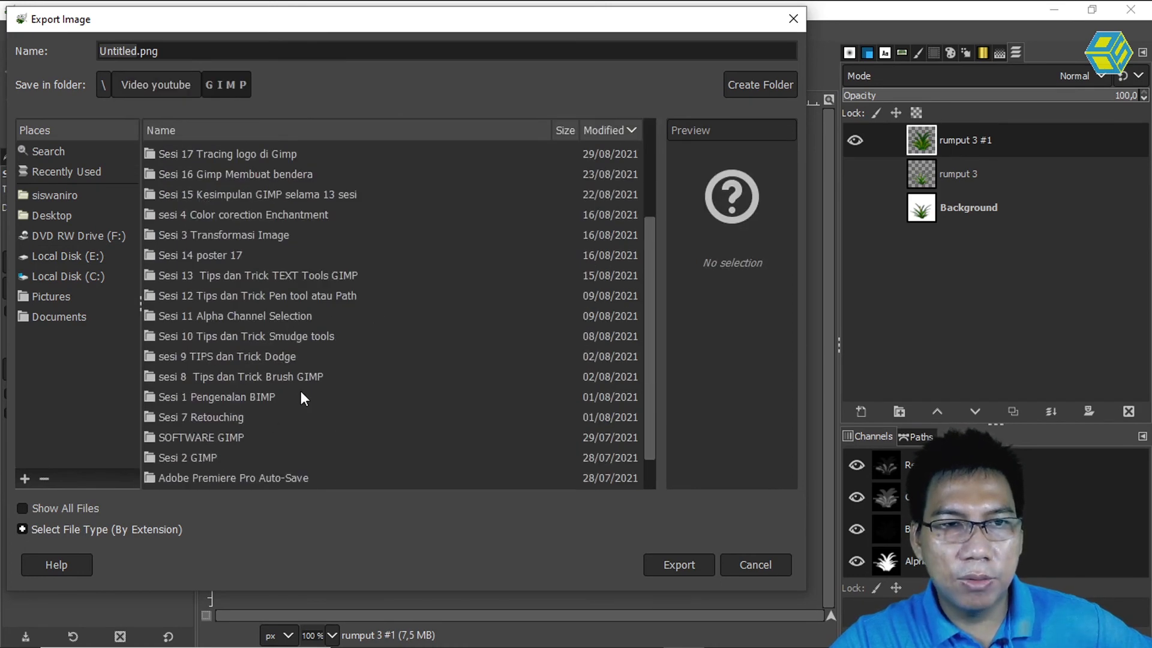
pyautogui.scroll(2, 302, 393)
pyautogui.doubleClick(249, 151)
pyautogui.doubleClick(199, 151)
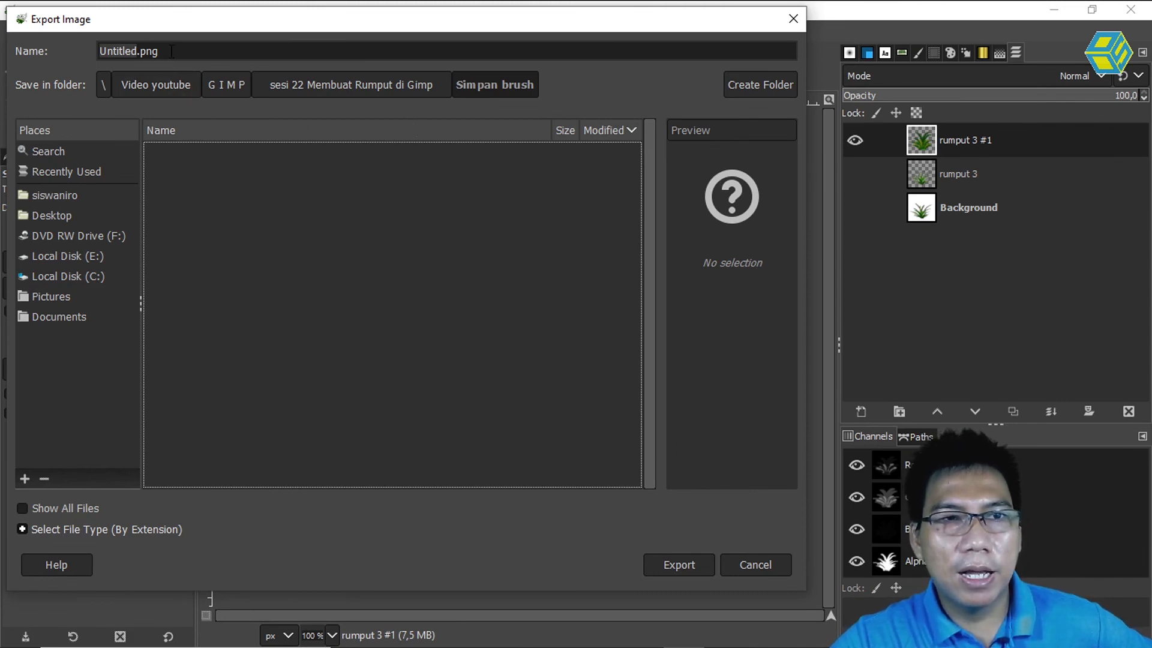
# Step: Name the export BRUSH SAYA.gbr and export it as a brush with the description BRUSH SAYA and spacing 10
pyautogui.moveTo(172, 51); pyautogui.dragTo(58, 61)
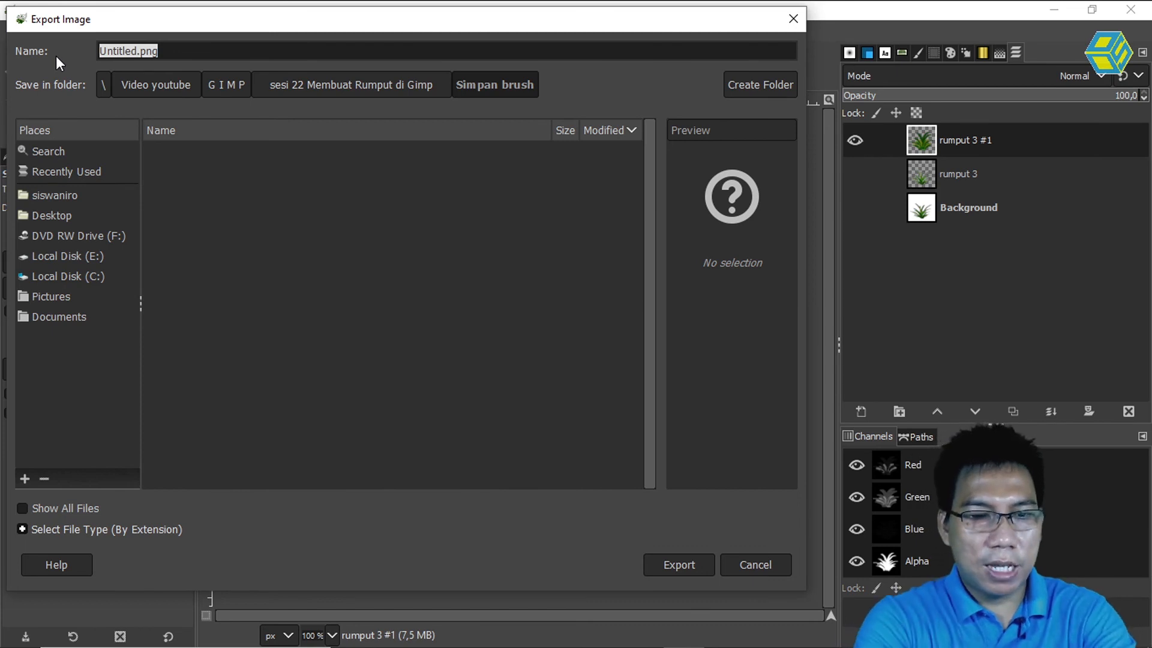
pyautogui.write('BRUSH SAYA.')
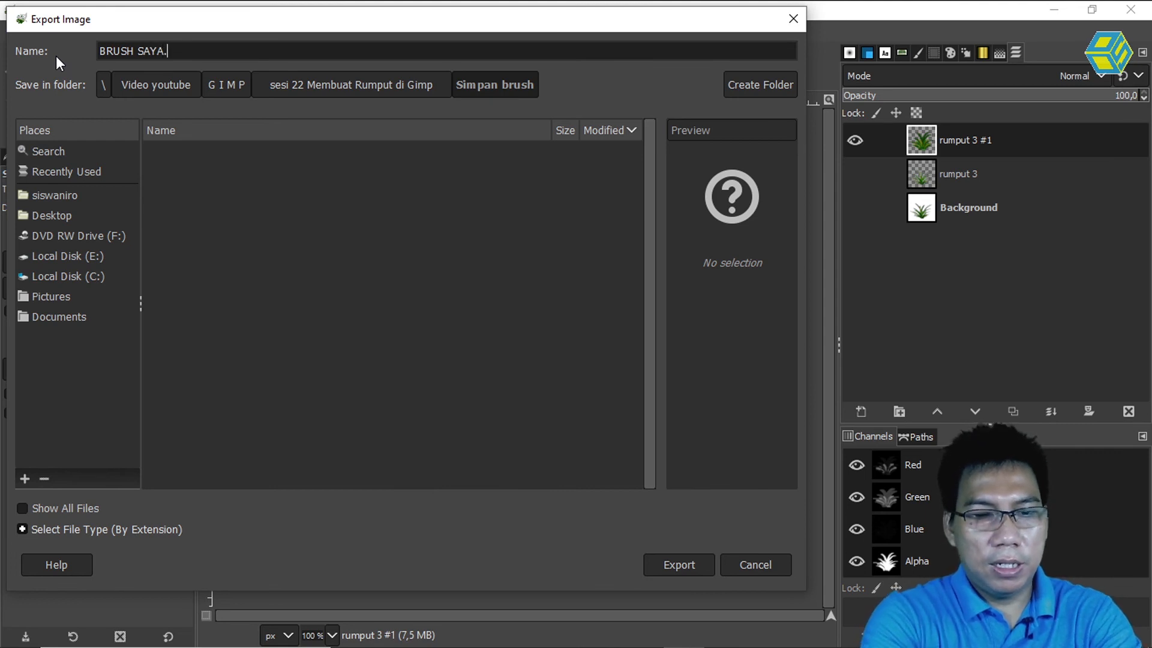
pyautogui.write('gbt')
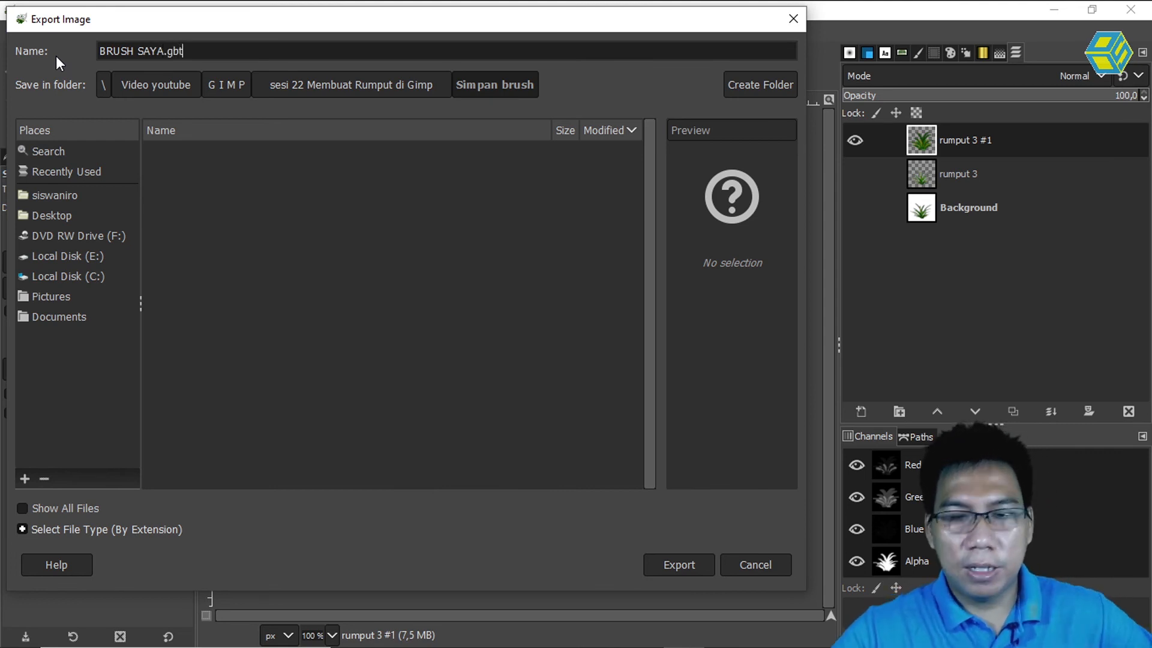
pyautogui.press('BackSpace')
pyautogui.write('r')
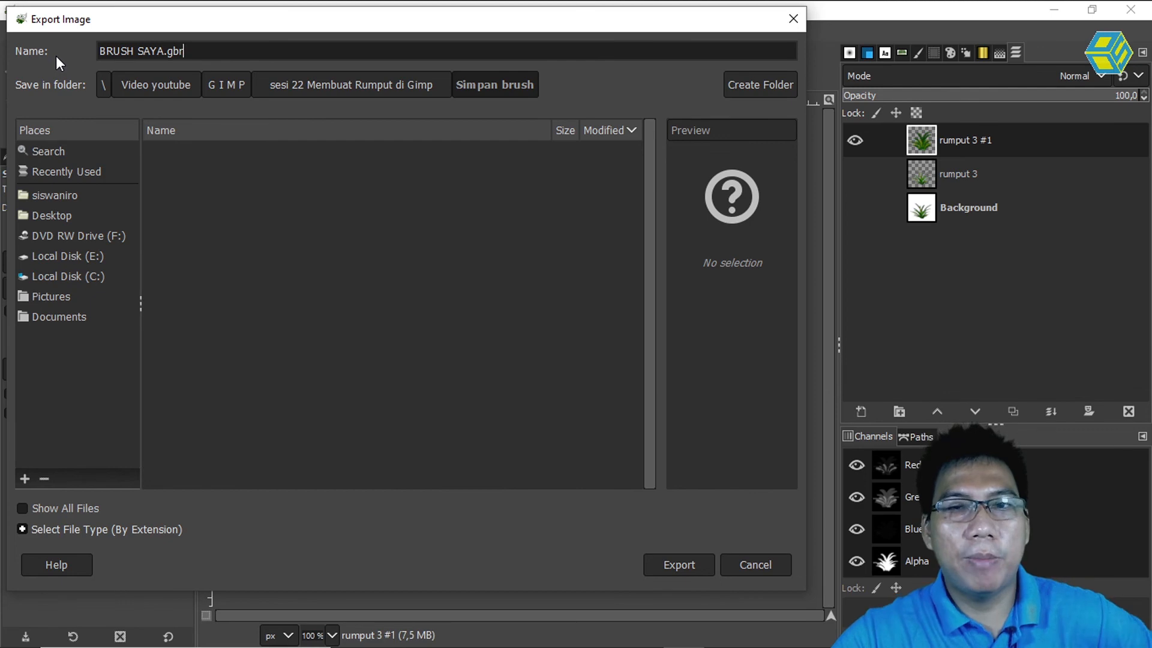
pyautogui.click(686, 563)
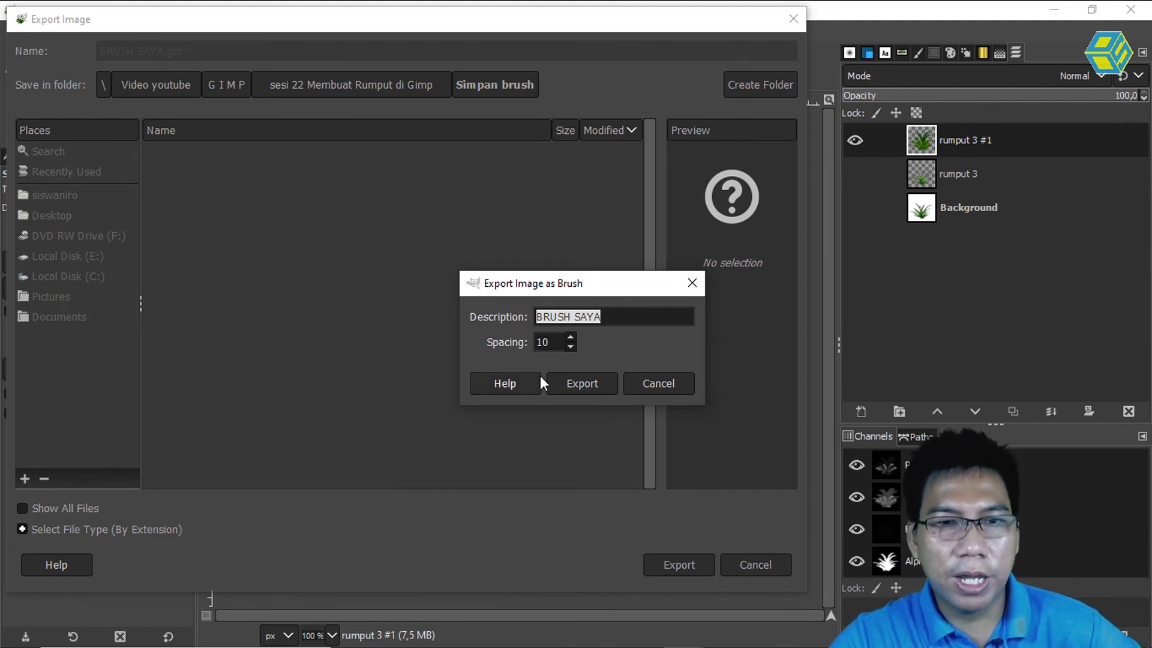
pyautogui.click(582, 383)
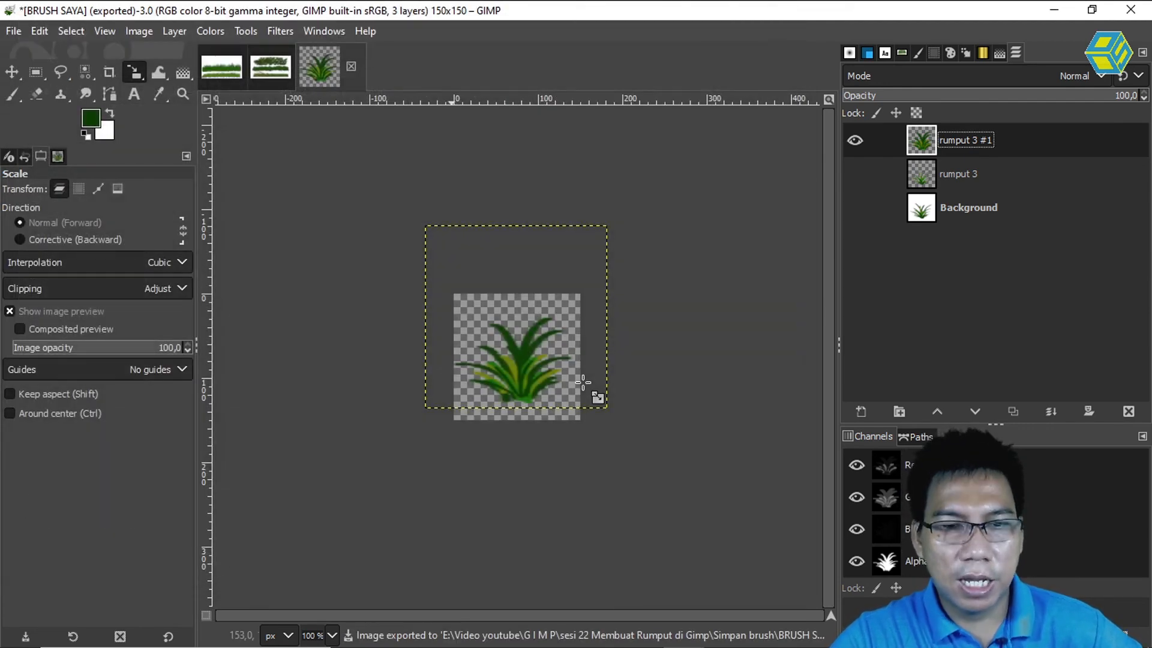
# Step: Switch to File Explorer, open the Simpan brush folder, and show GIMP's brushes folder in the second window
pyautogui.moveTo(394, 631)
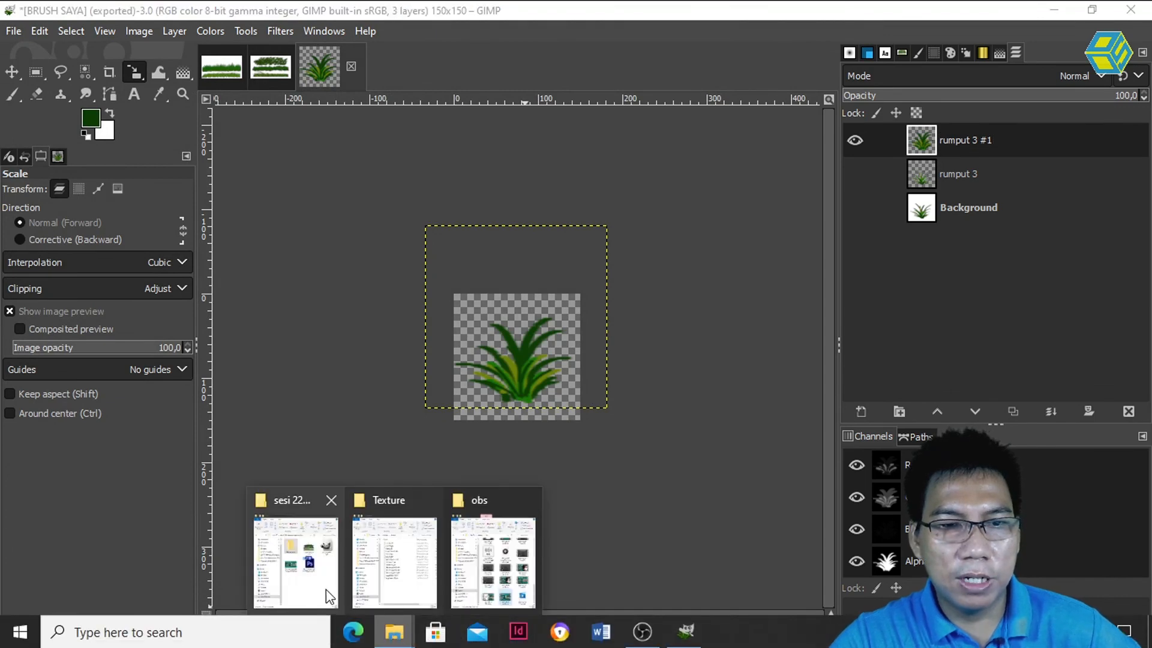
pyautogui.click(325, 589)
pyautogui.doubleClick(255, 246)
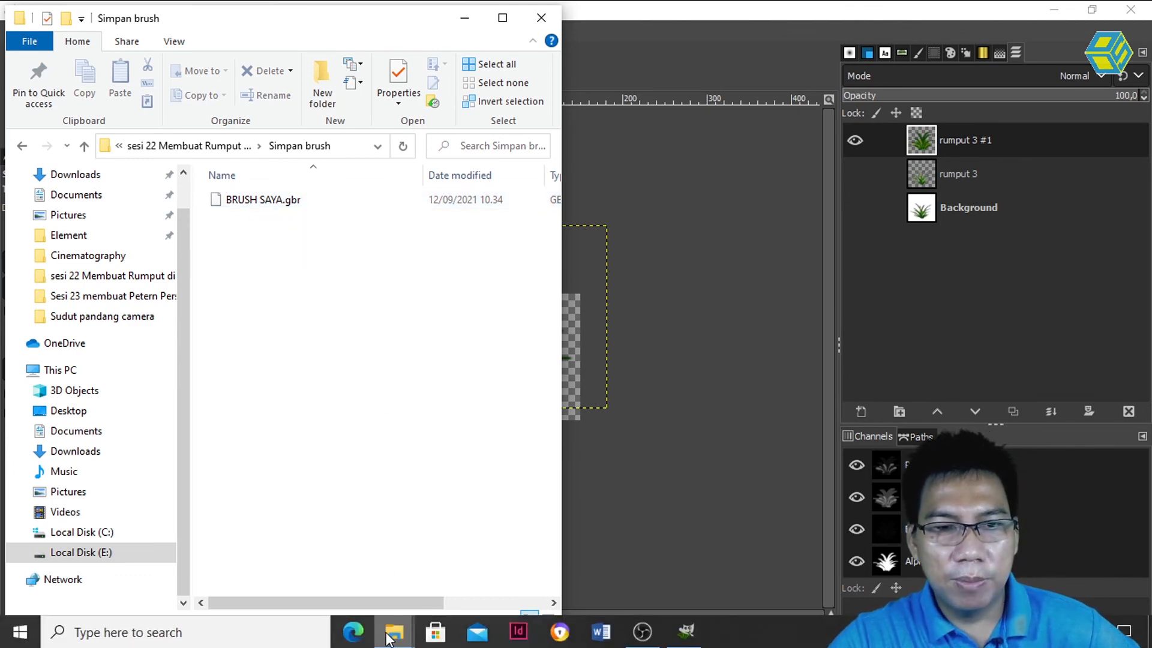
pyautogui.moveTo(394, 631)
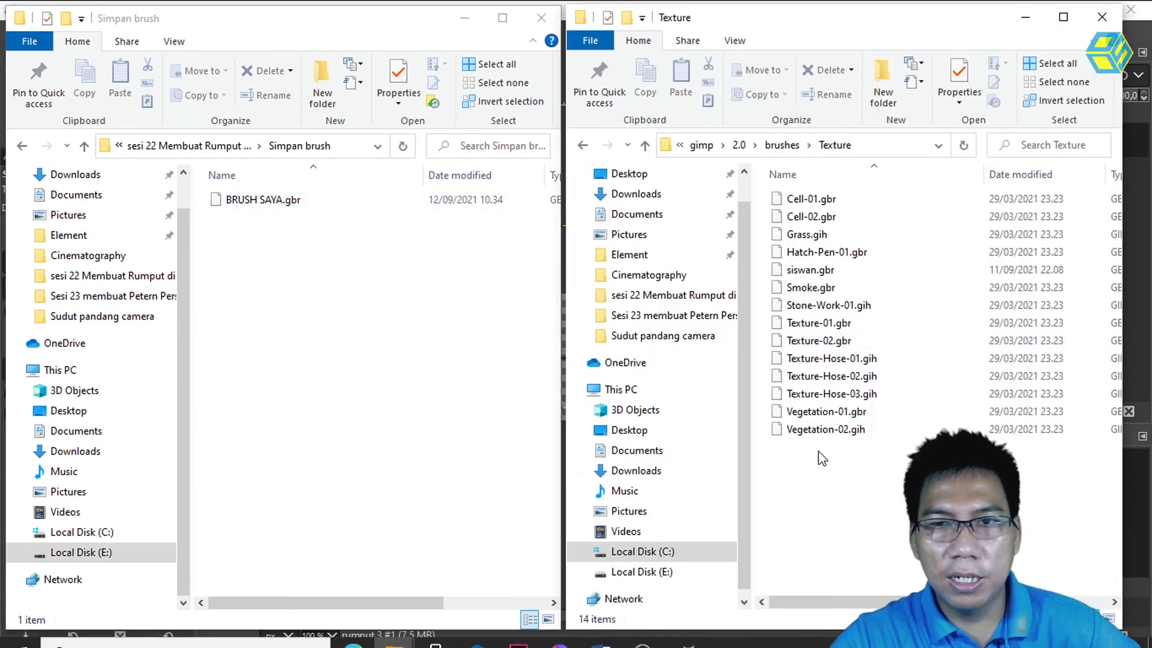
pyautogui.click(782, 145)
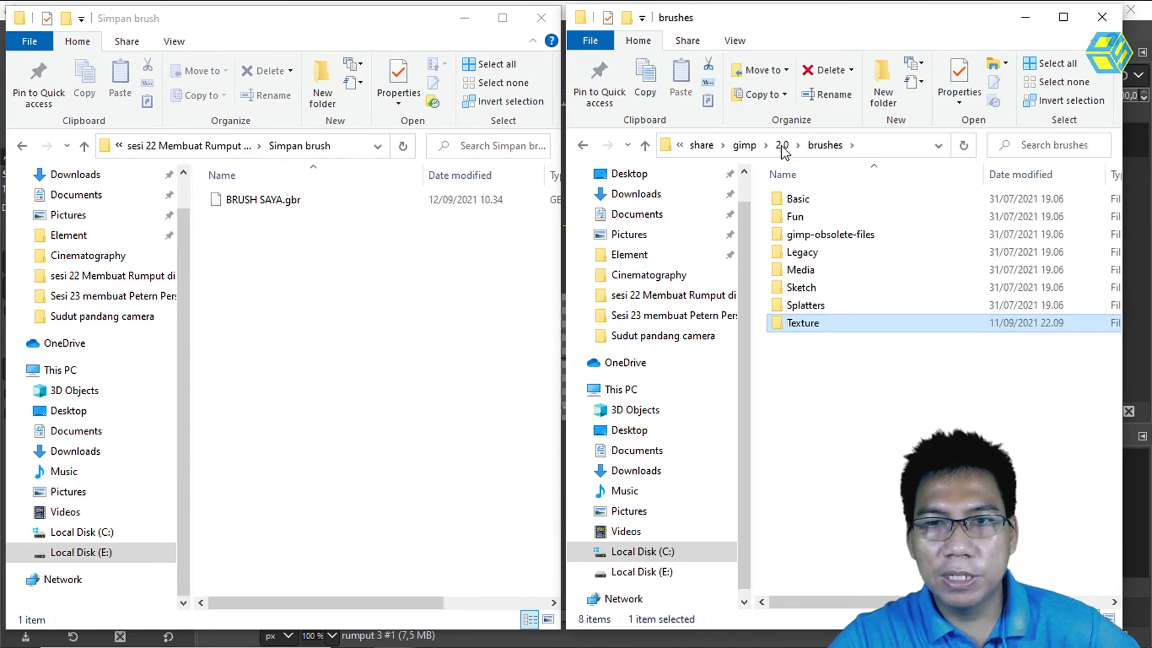
pyautogui.click(817, 354)
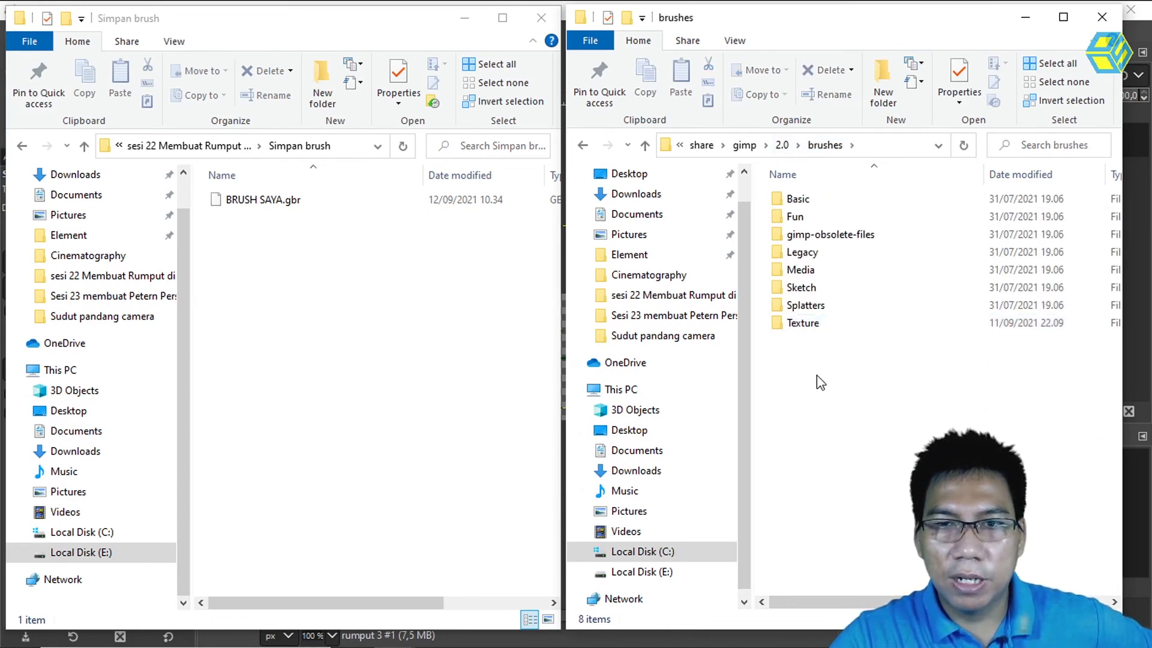
# Step: Copy BRUSH SAYA.gbr from Simpan brush into GIMP's brushes folder, granting administrator permission
pyautogui.click(282, 209)
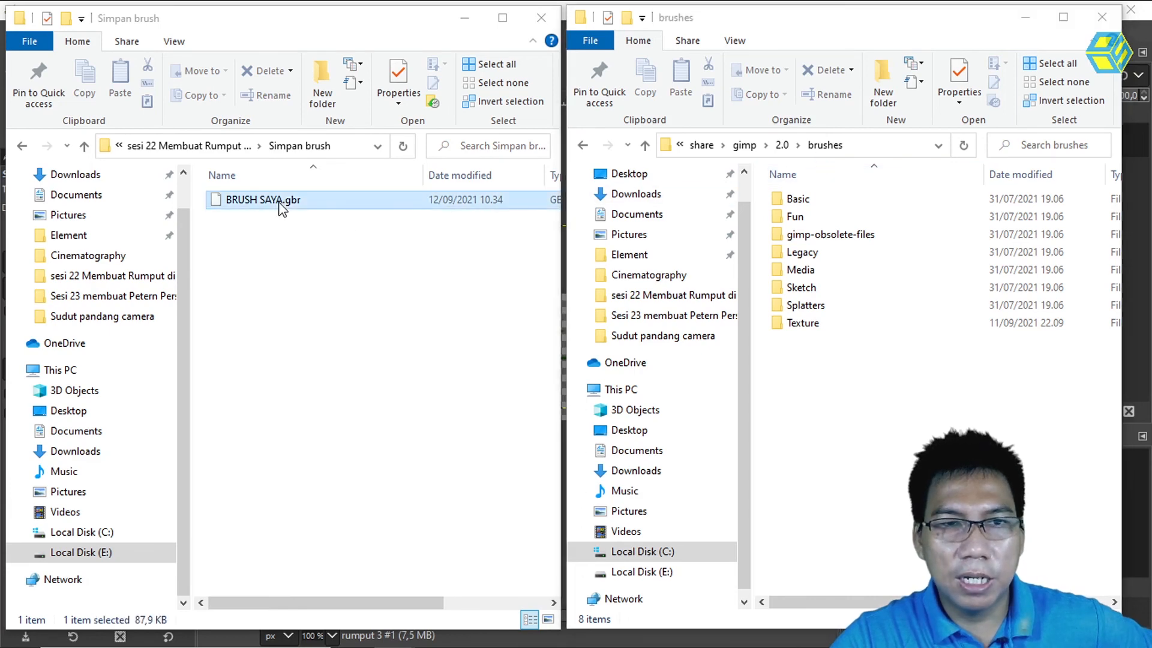
pyautogui.rightClick(282, 209)
pyautogui.click(327, 454)
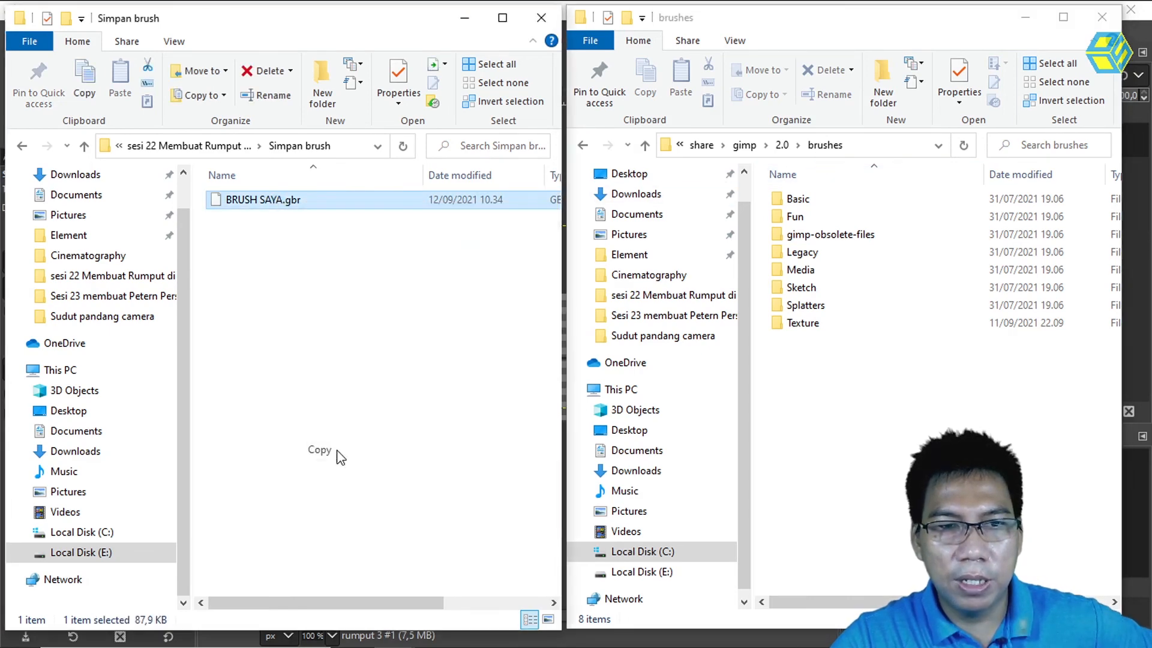
pyautogui.rightClick(802, 416)
pyautogui.click(847, 283)
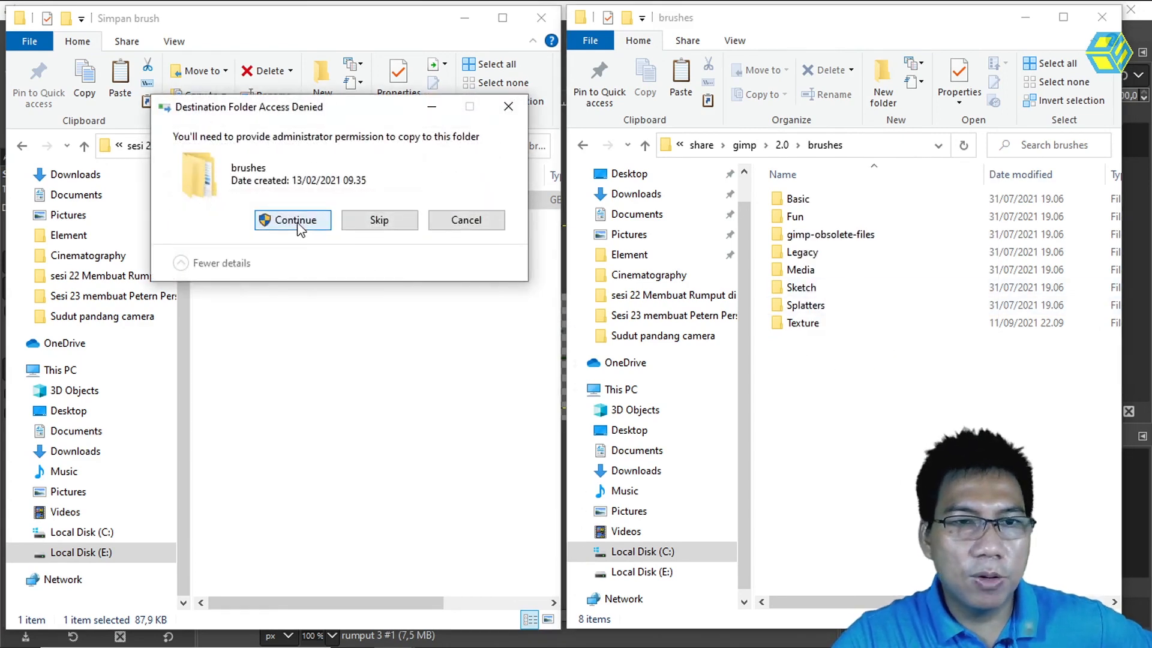
pyautogui.click(295, 223)
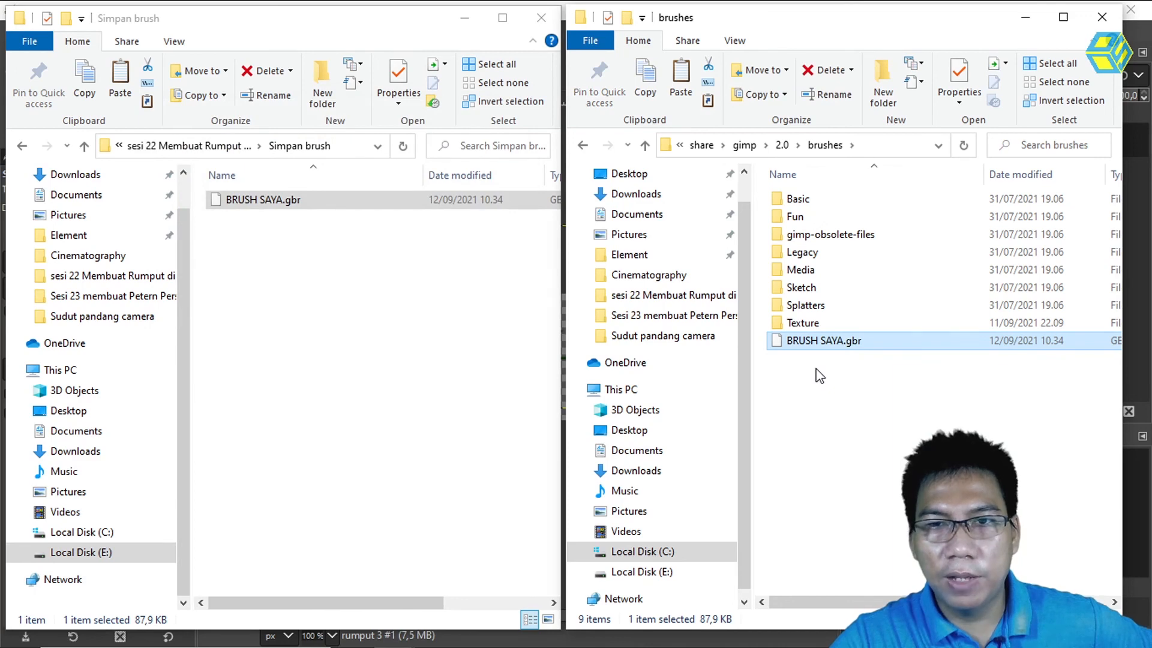
# Step: Move BRUSH SAYA.gbr from the brushes folder into its Texture subfolder with administrator permission, and open that subfolder
pyautogui.doubleClick(803, 323)
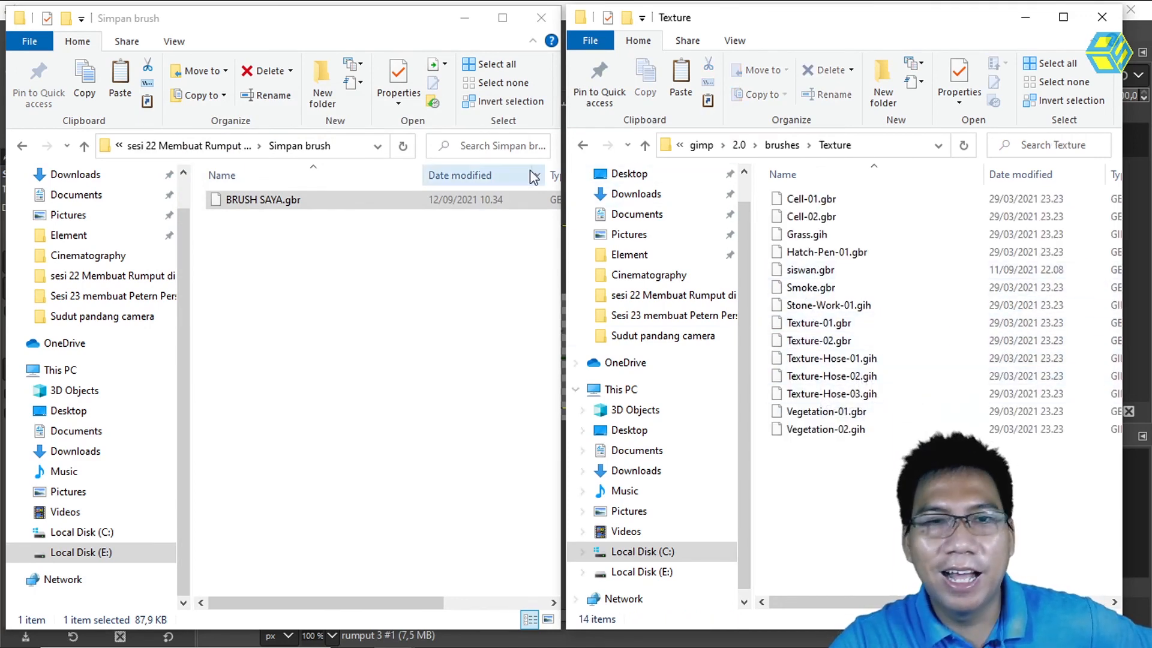
pyautogui.click(582, 144)
pyautogui.click(820, 346)
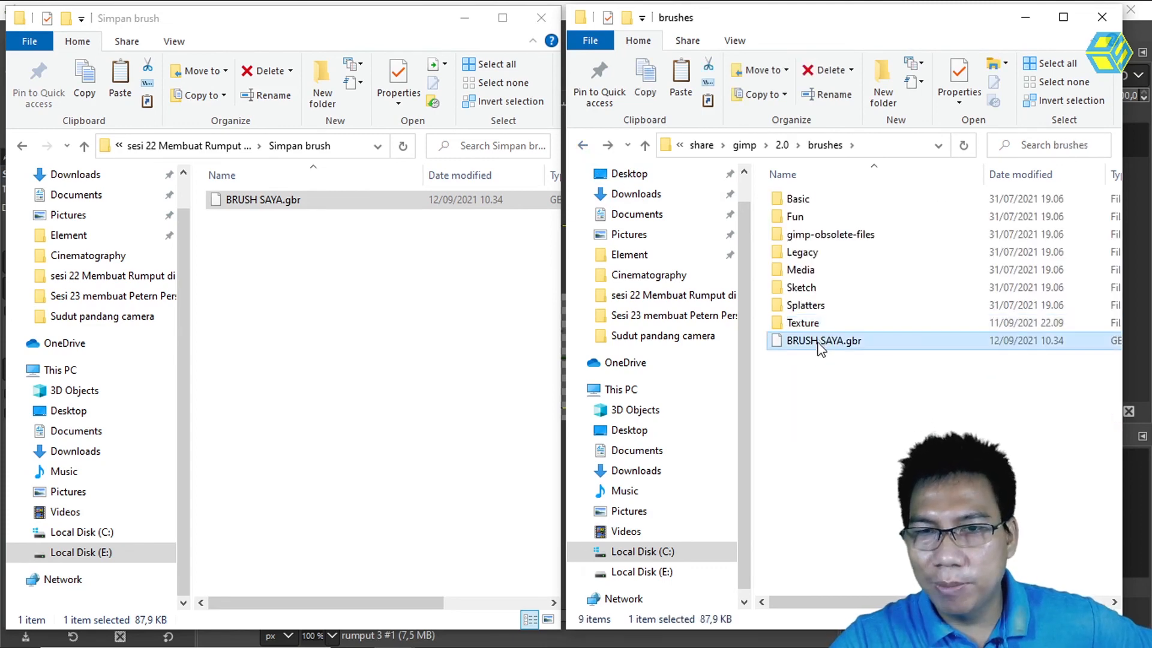
pyautogui.moveTo(814, 345); pyautogui.dragTo(811, 323)
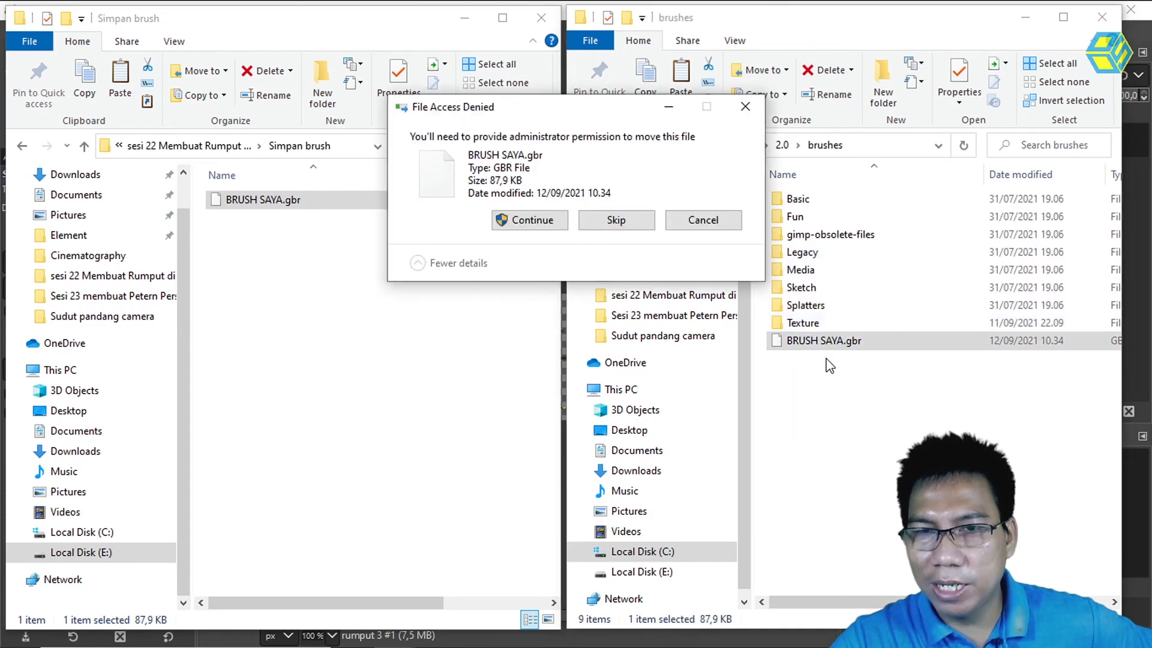
pyautogui.click(557, 221)
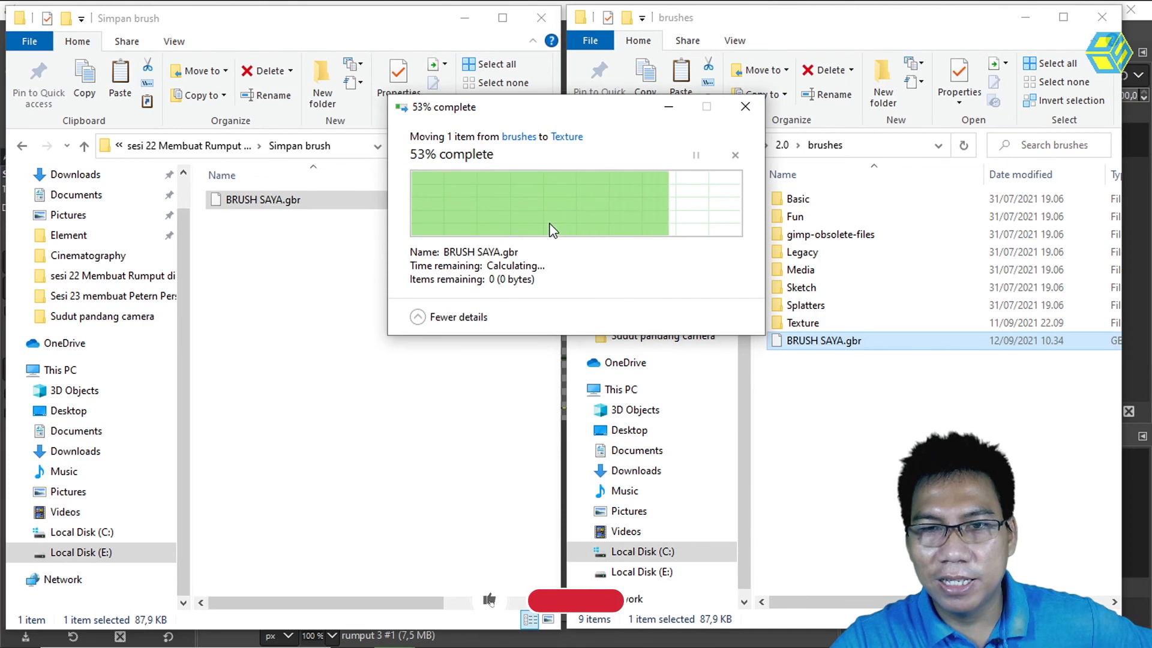
pyautogui.doubleClick(816, 324)
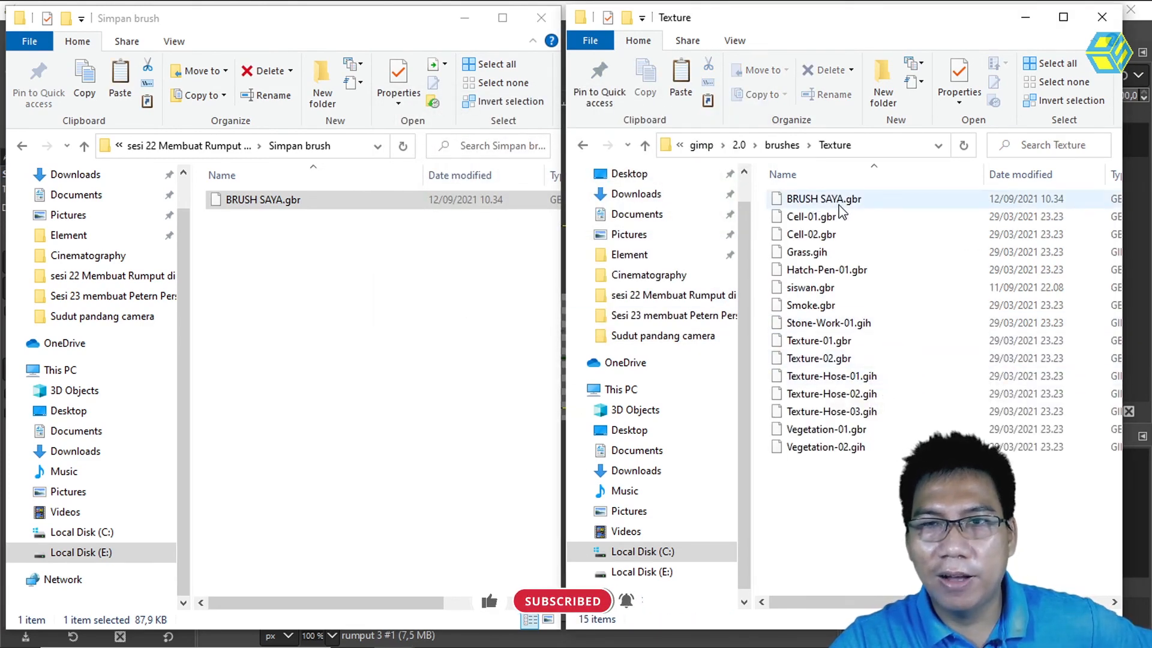
# Step: Switch to GIMP, show the 1920x1080 grass image, and select the 200 × 200 green grass brush tagged Texture
pyautogui.click(1143, 200)
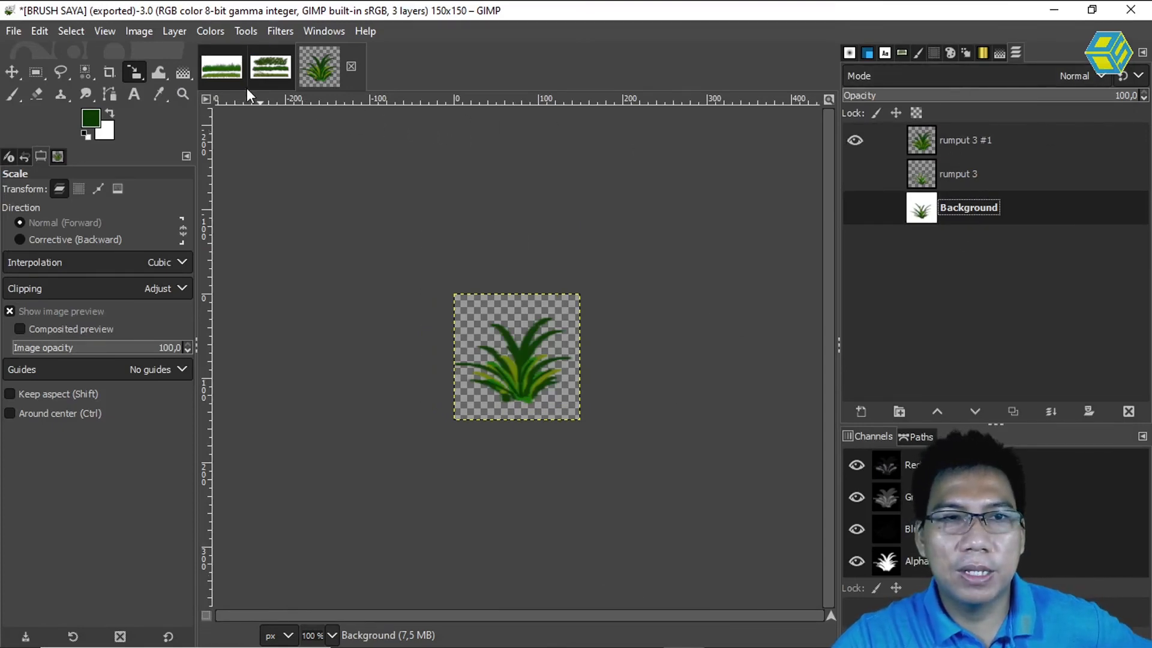
pyautogui.click(225, 77)
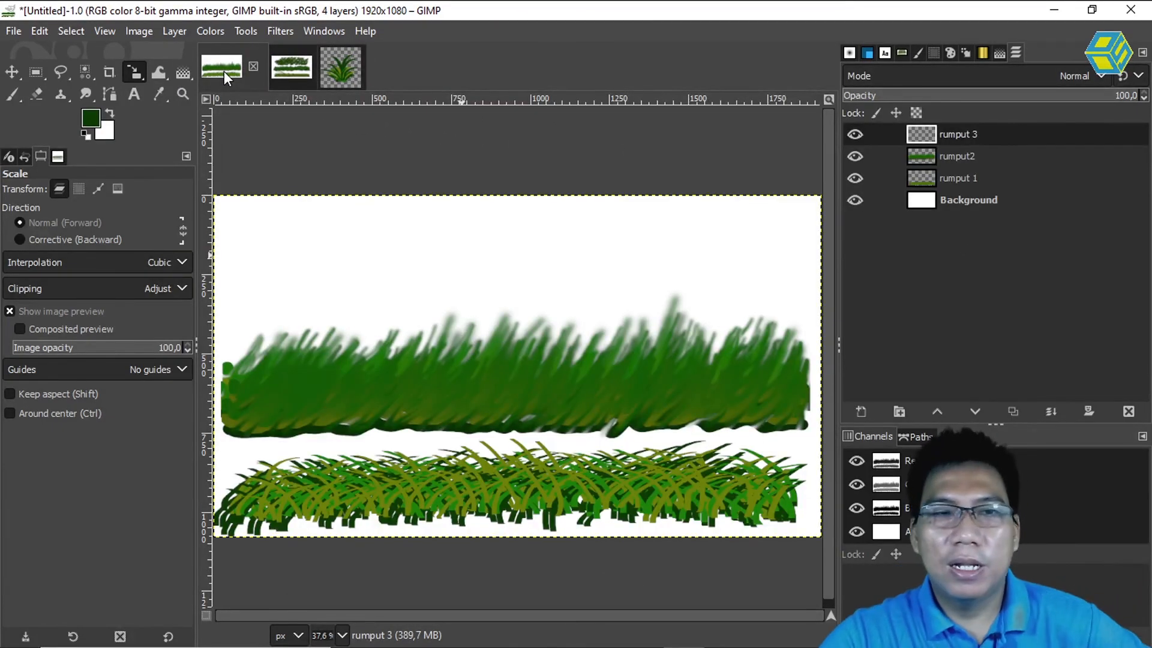
pyautogui.click(868, 54)
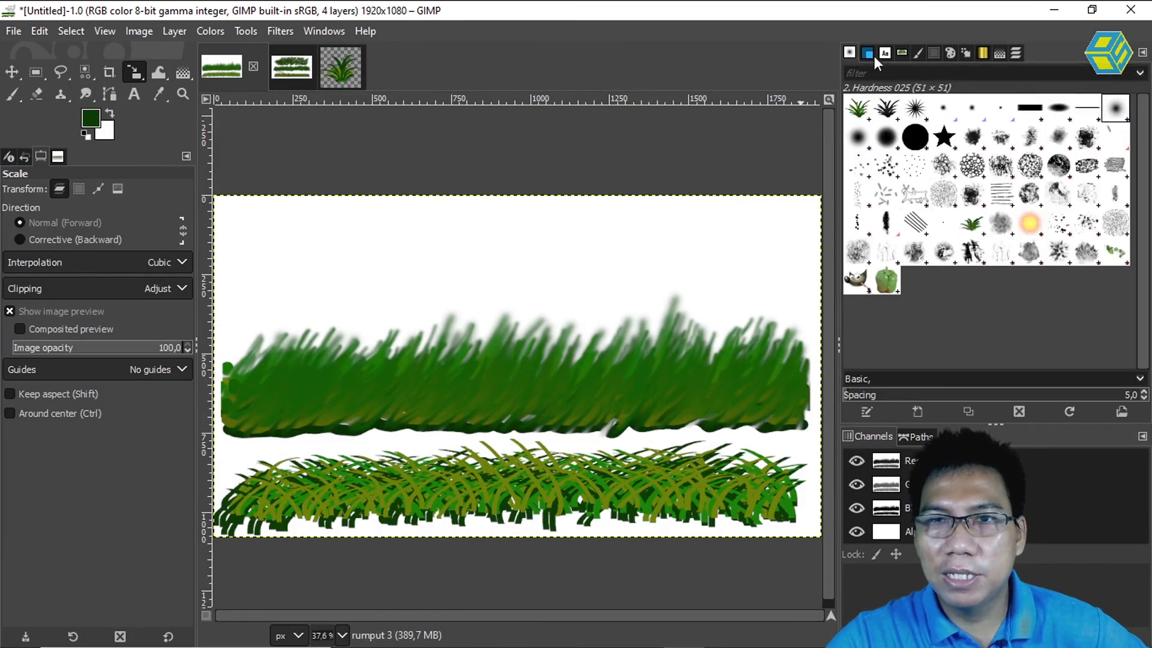
pyautogui.click(858, 111)
pyautogui.click(886, 109)
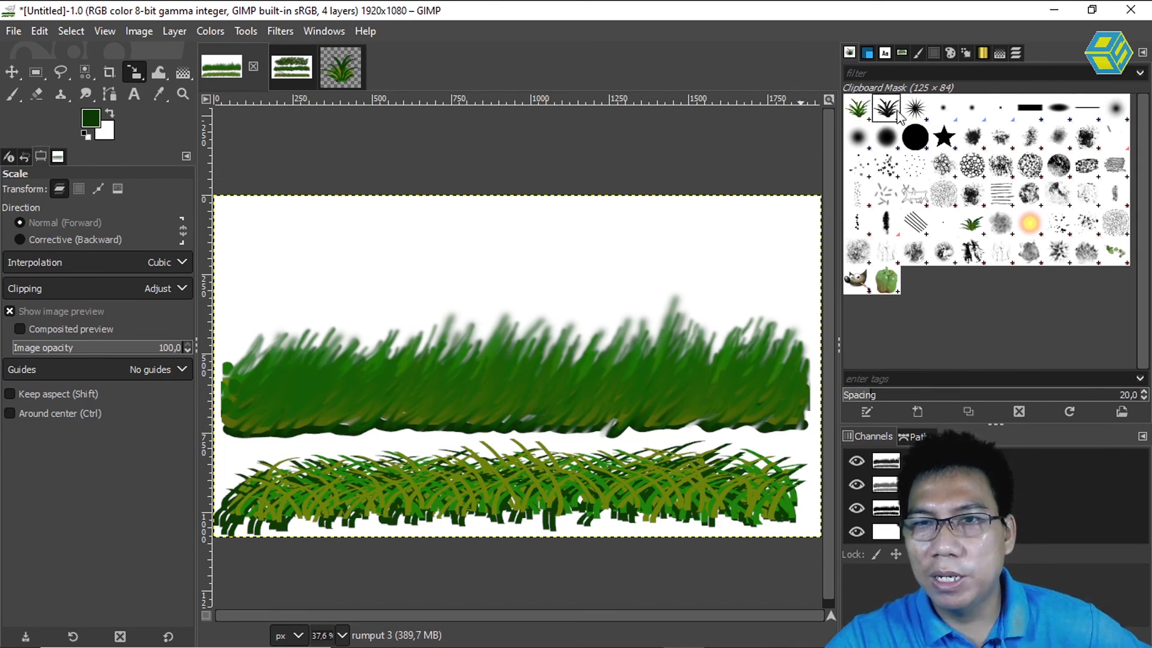
pyautogui.click(859, 112)
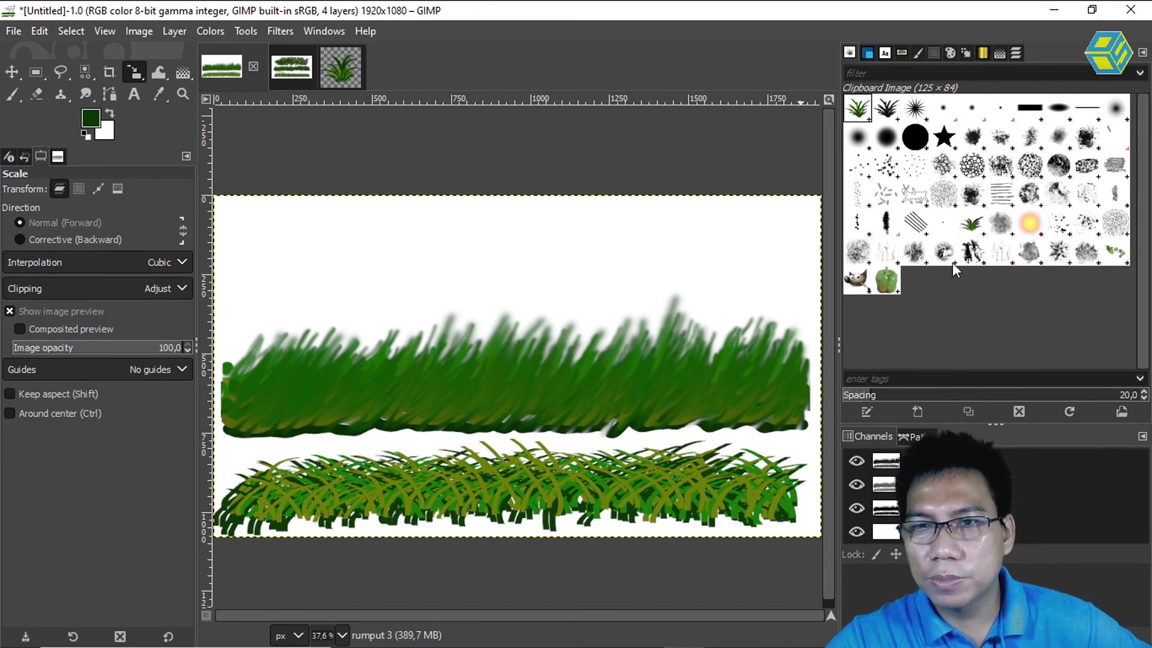
pyautogui.click(973, 226)
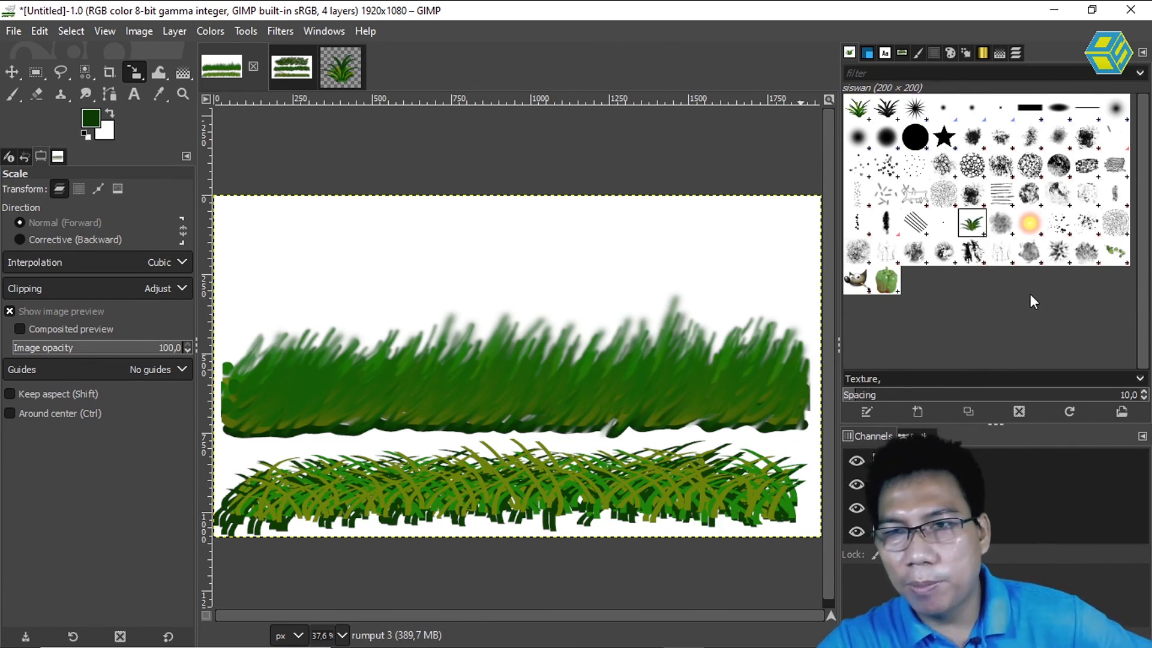
# Step: Refresh the brush list and select the 150 × 150 BRUSH SAYA grass brush
pyautogui.click(1070, 413)
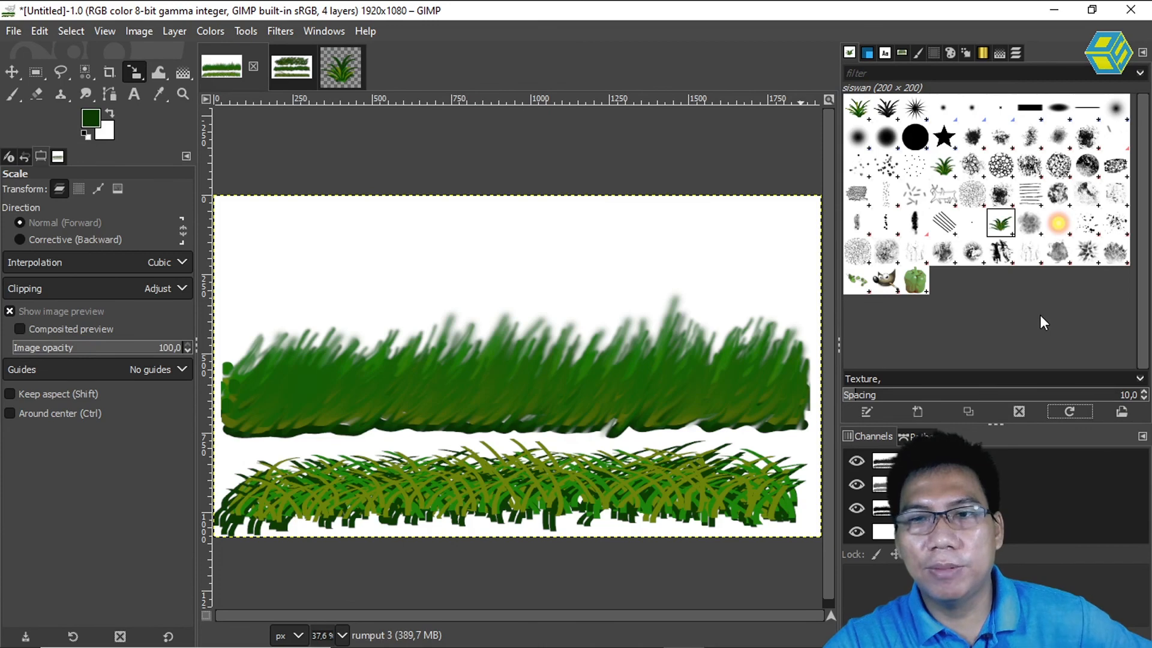
pyautogui.click(943, 169)
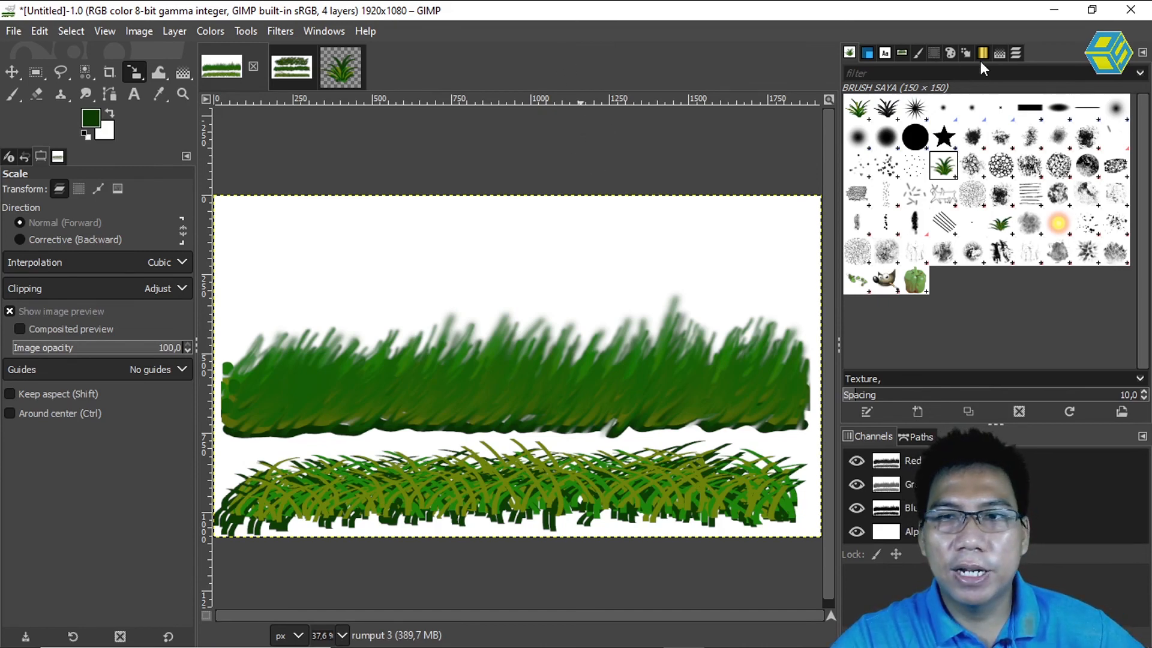
# Step: Make the rumput 3 layer active and activate the Paintbrush tool
pyautogui.click(1016, 54)
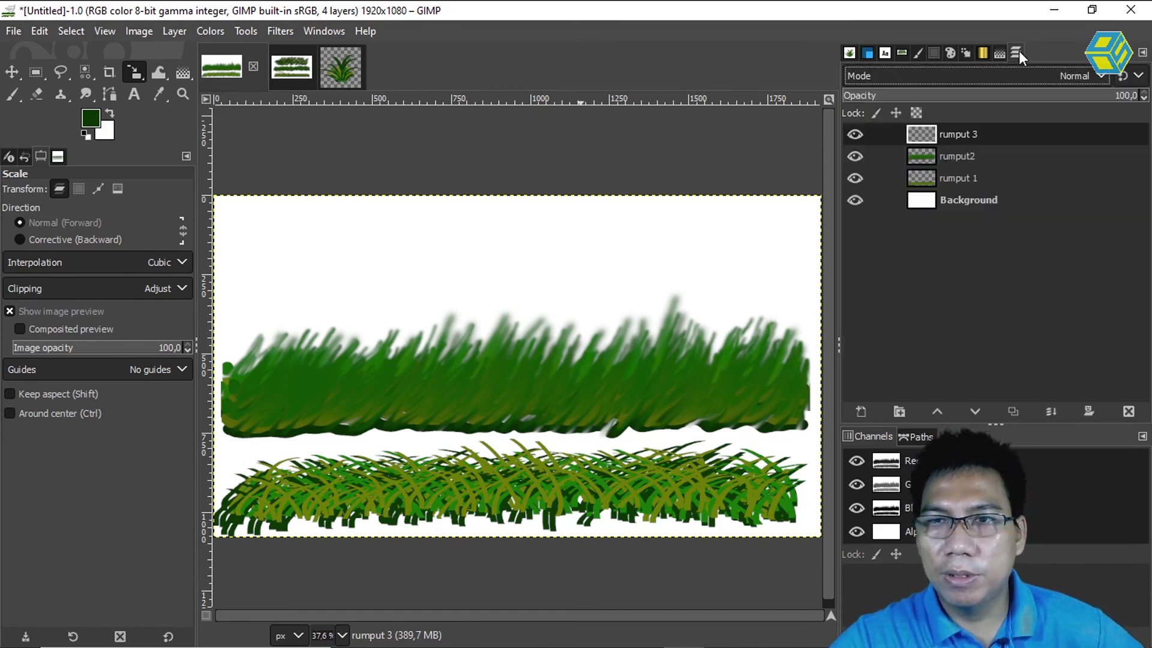
pyautogui.click(856, 137)
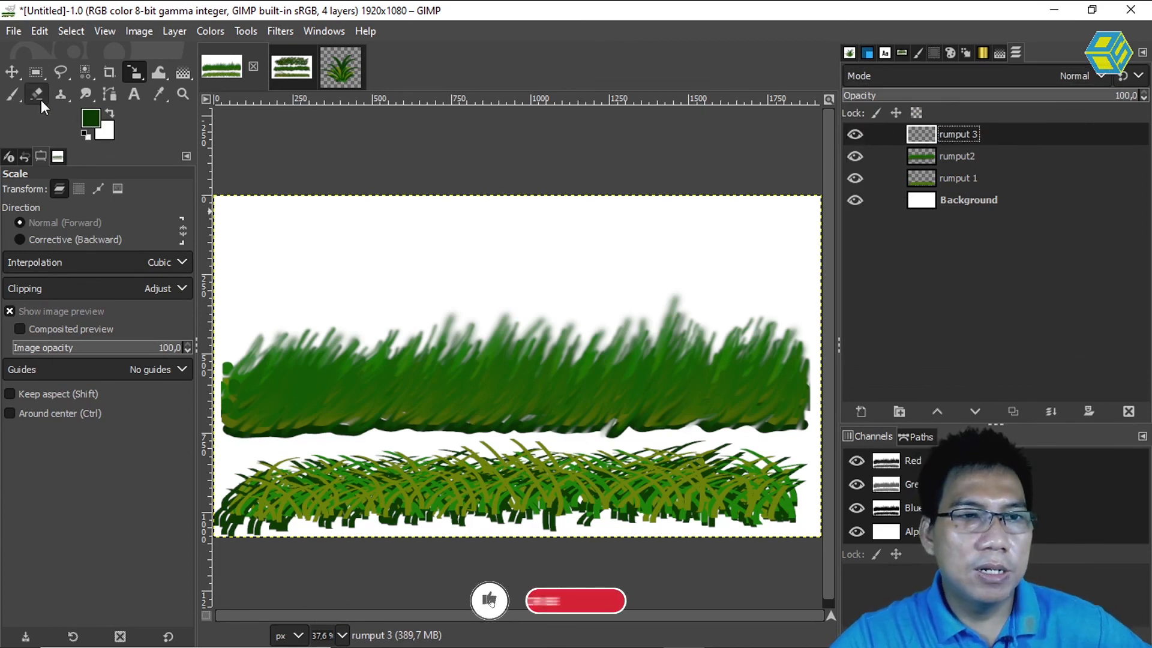
pyautogui.click(13, 95)
# Step: Stamp a row of overlapping BRUSH SAYA tufts at size 150 on the white area above the existing grass
pyautogui.click(303, 264)
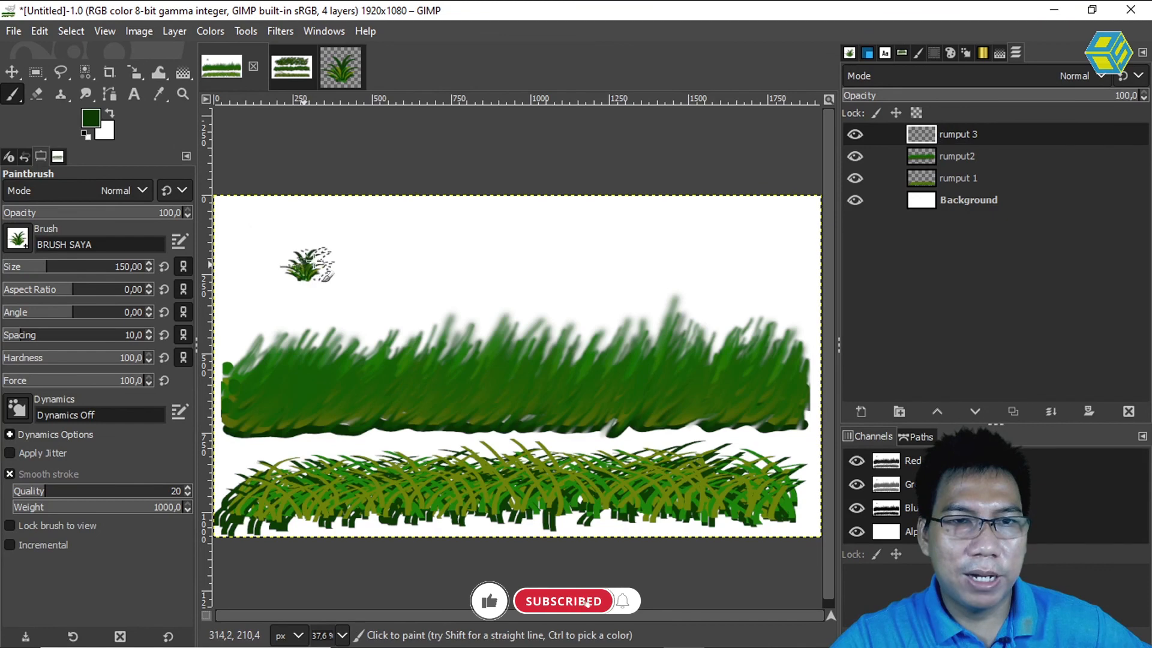
pyautogui.click(281, 262)
pyautogui.click(322, 258)
pyautogui.click(323, 263)
pyautogui.click(346, 261)
pyautogui.click(363, 247)
pyautogui.click(358, 264)
pyautogui.click(382, 259)
pyautogui.click(399, 261)
pyautogui.click(423, 263)
pyautogui.click(447, 264)
pyautogui.click(471, 266)
pyautogui.click(486, 264)
pyautogui.click(510, 264)
pyautogui.click(530, 263)
pyautogui.click(554, 259)
pyautogui.click(594, 261)
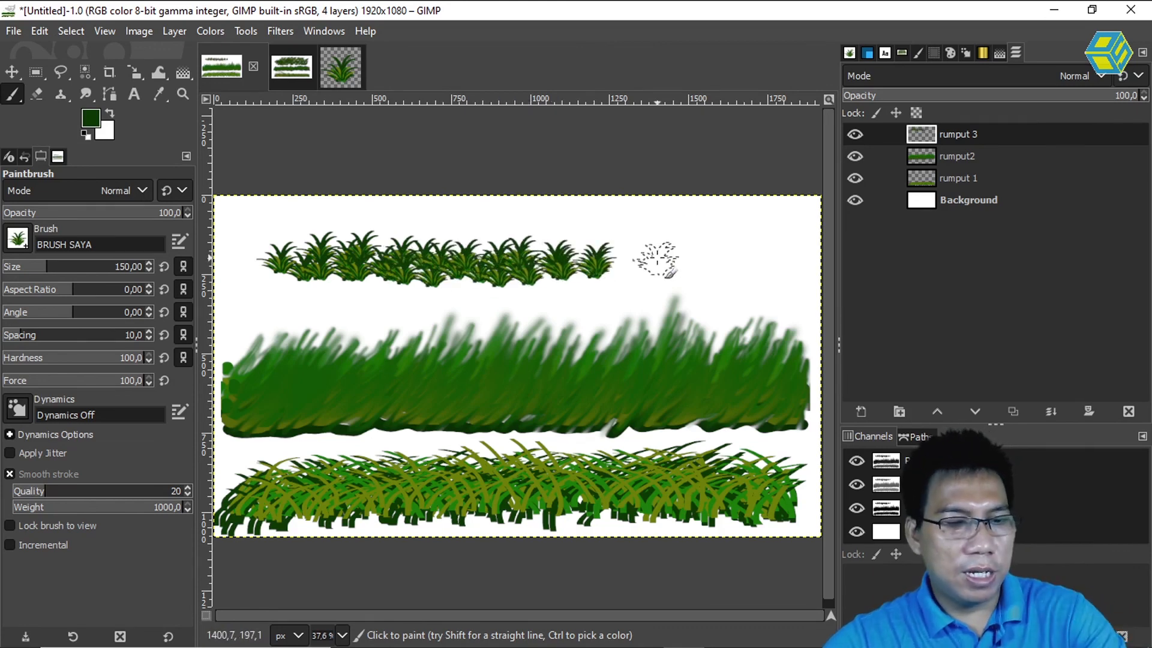
# Step: Undo all the stamped grass tufts on the rumput 3 layer
pyautogui.hotkey('ctrl', 'z')
pyautogui.hotkey('ctrl', 'z')
pyautogui.hotkey('ctrl', 'z')
pyautogui.hotkey('ctrl', 'z')
pyautogui.hotkey('ctrl', 'z')
pyautogui.hotkey('ctrl', 'z')
pyautogui.hotkey('ctrl', 'z')
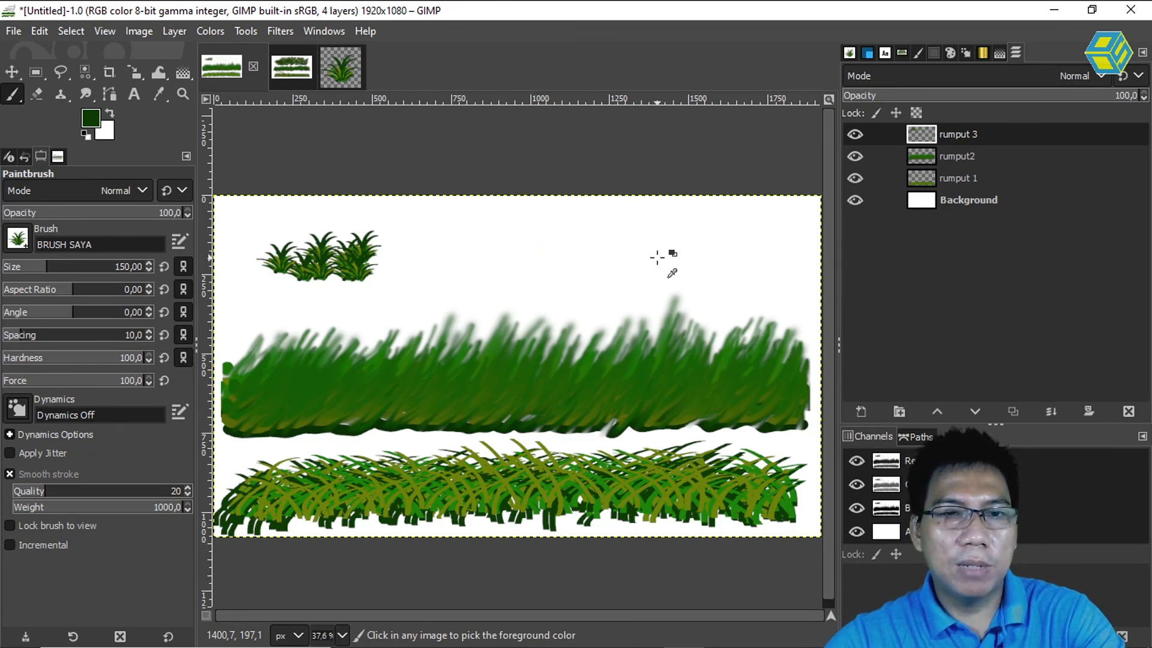
pyautogui.hotkey('ctrl', 'z')
pyautogui.hotkey('ctrl', 'z')
pyautogui.hotkey('ctrl', 'z')
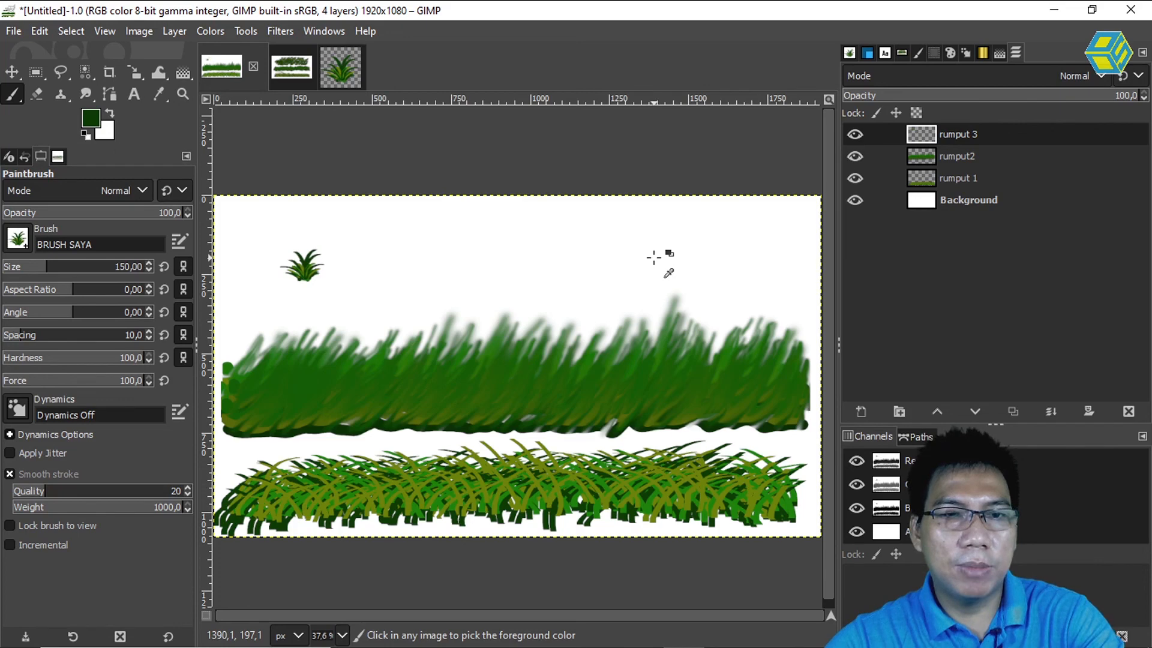
pyautogui.hotkey('ctrl', 'z')
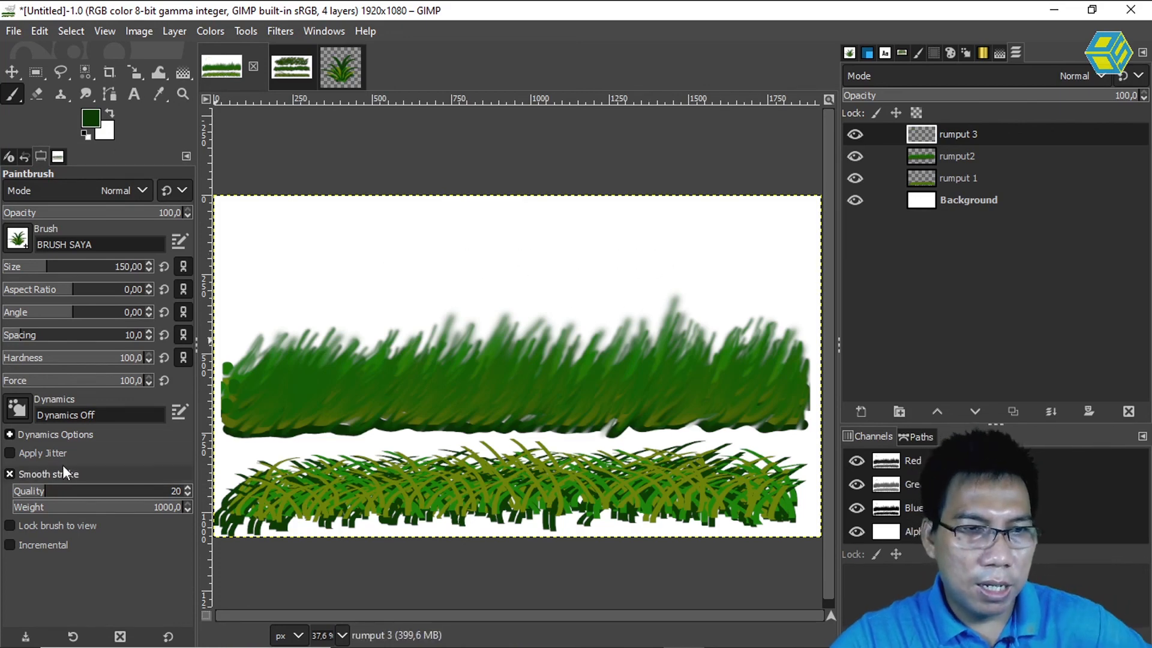
# Step: Enable Apply Jitter, try scattered grass strokes above the existing grass and undo them, reducing the jitter amount to 0.40
pyautogui.click(10, 454)
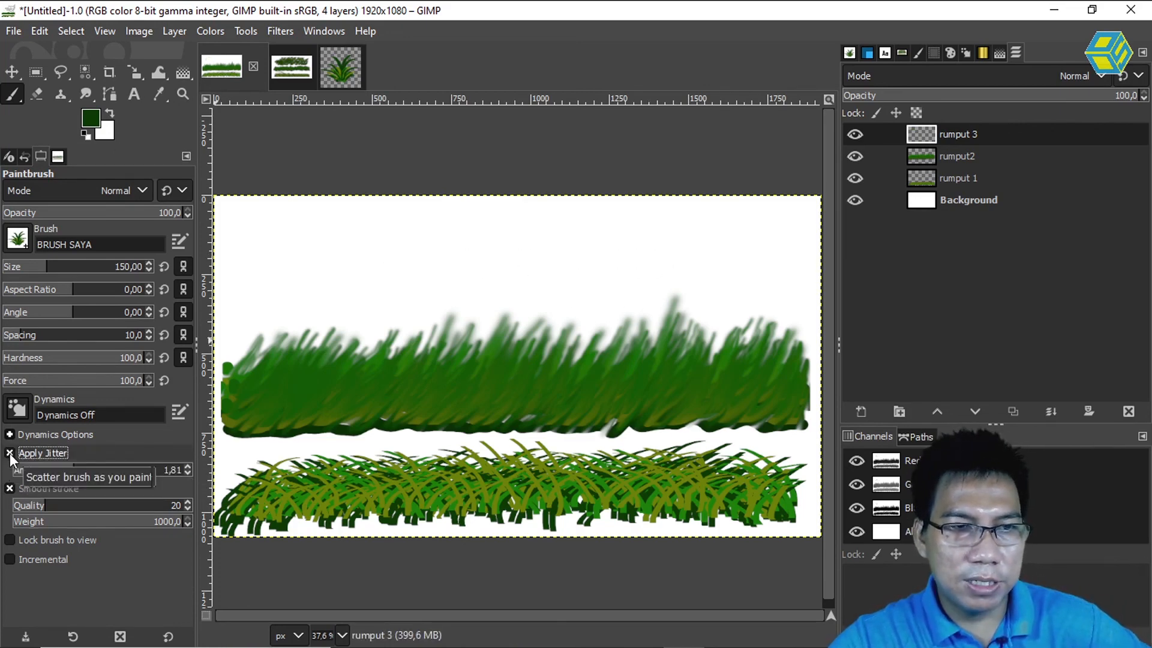
pyautogui.moveTo(282, 257); pyautogui.dragTo(605, 259)
pyautogui.hotkey('ctrl', 'z')
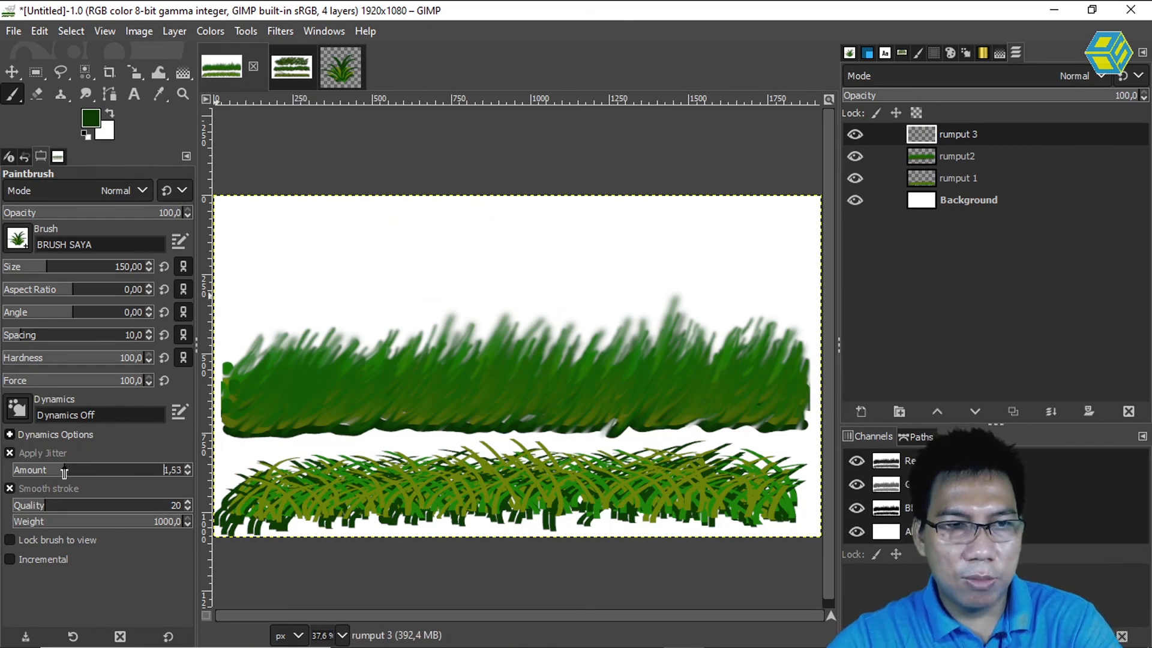
pyautogui.moveTo(319, 244)
pyautogui.mouseDown()
pyautogui.moveTo(354, 263)
pyautogui.moveTo(401, 258)
pyautogui.mouseUp()
pyautogui.hotkey('ctrl', 'z')
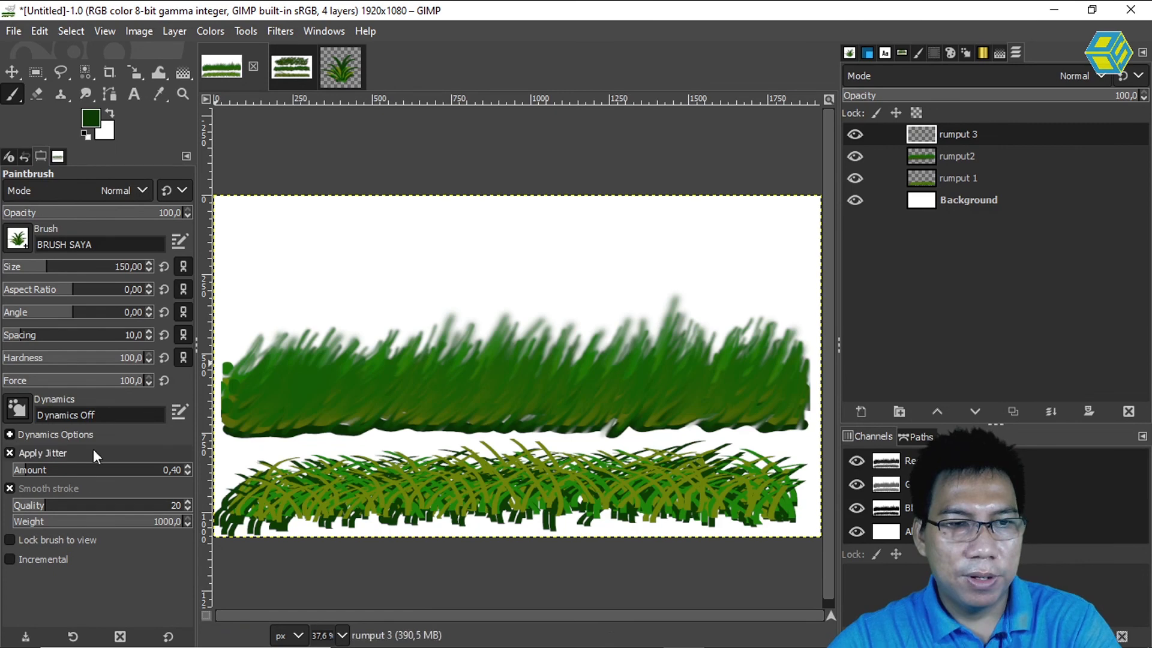
# Step: Paint a dense scattered grass band across the upper white area of rumput 3 with a jitter amount of 0.72
pyautogui.moveTo(257, 257)
pyautogui.mouseDown()
pyautogui.moveTo(409, 247)
pyautogui.moveTo(539, 260)
pyautogui.moveTo(571, 244)
pyautogui.moveTo(598, 262)
pyautogui.moveTo(694, 253)
pyautogui.moveTo(779, 265)
pyautogui.moveTo(255, 277)
pyautogui.mouseUp()
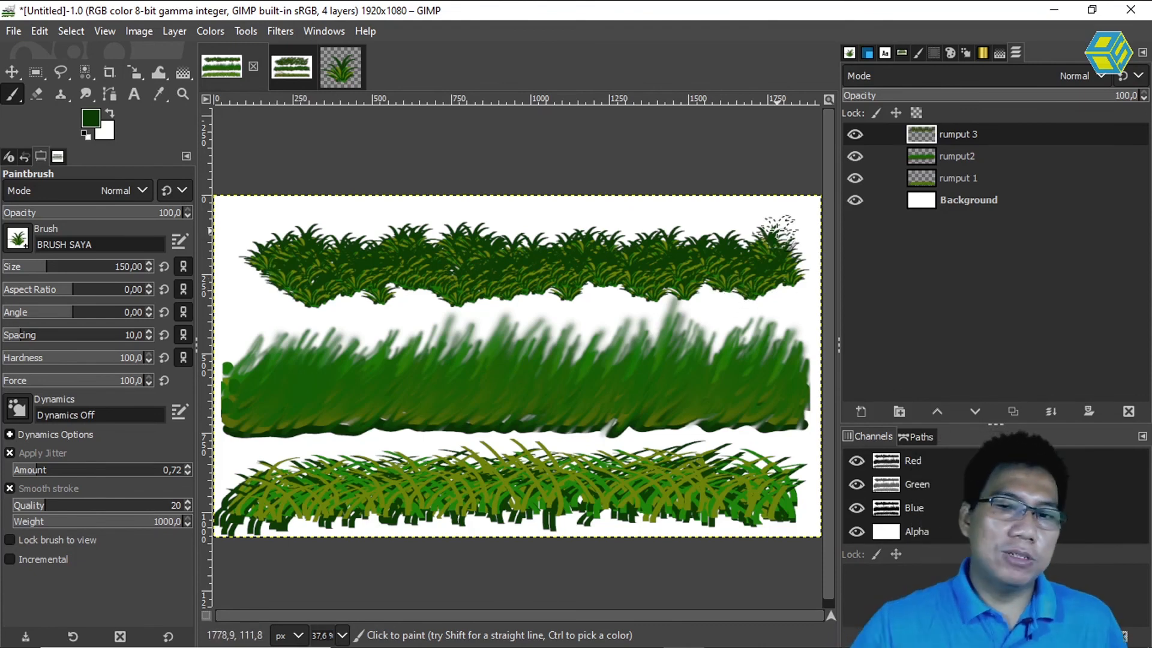